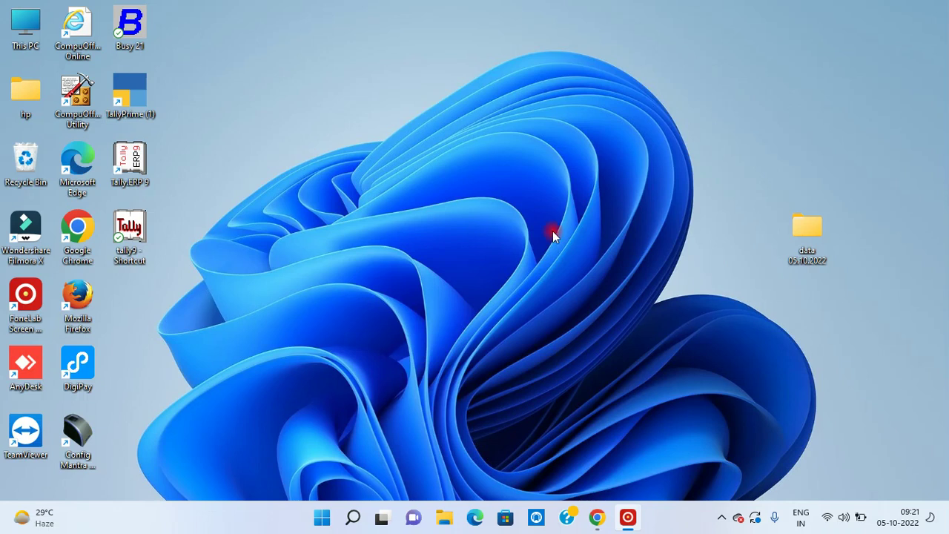
- Create a TALLY DATA folder on the desktop and launch TallyPrime with it as the data folder
{"action": "right_click", "coordinate": [598, 66]}
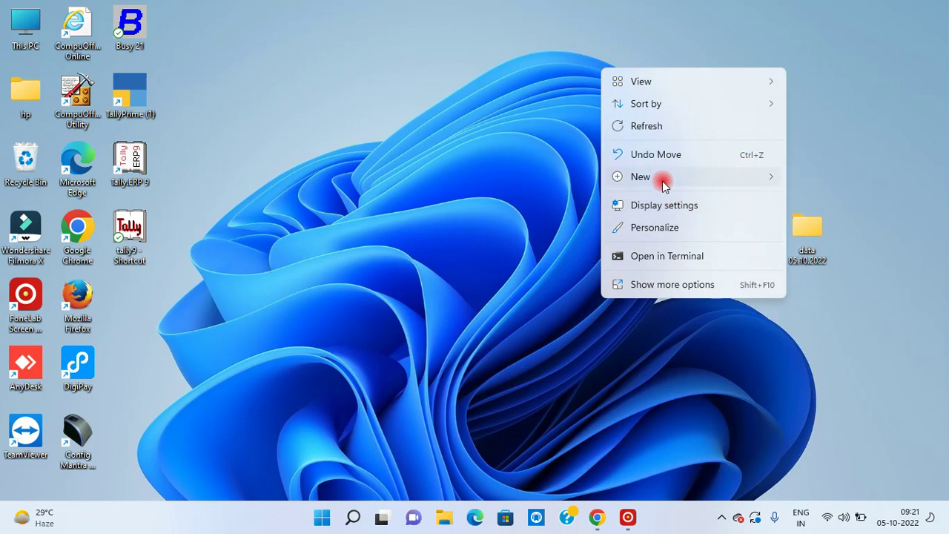
{"action": "mouse_move", "coordinate": [662, 180]}
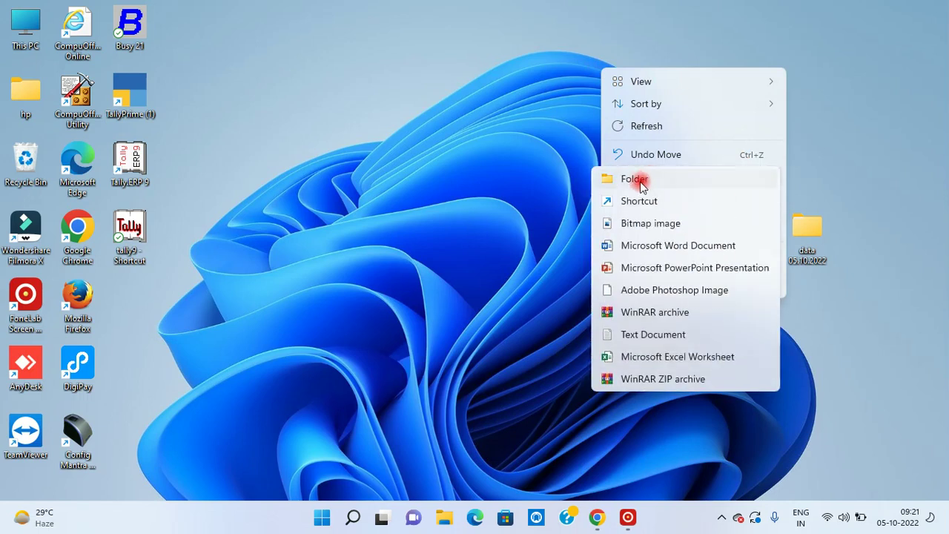
{"action": "left_click", "coordinate": [635, 180]}
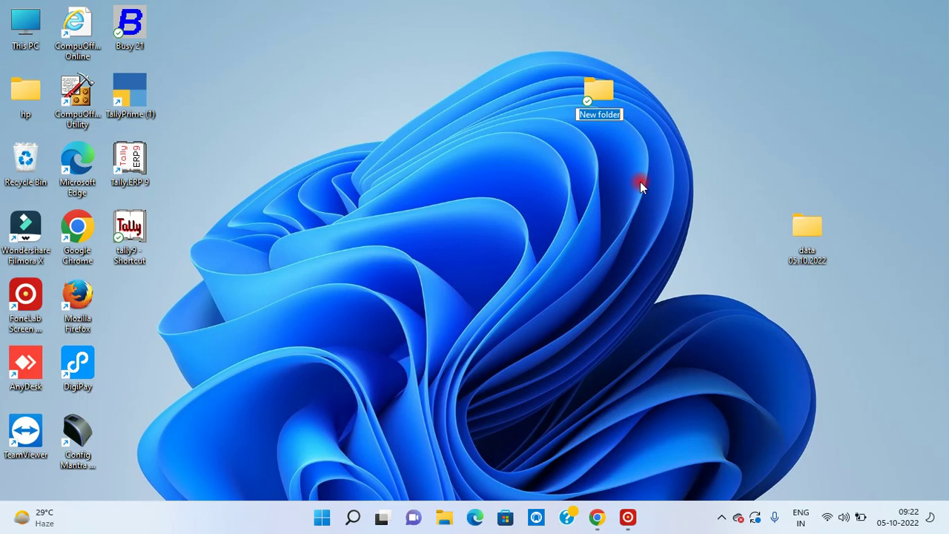
{"action": "type", "text": "TALLY DATA"}
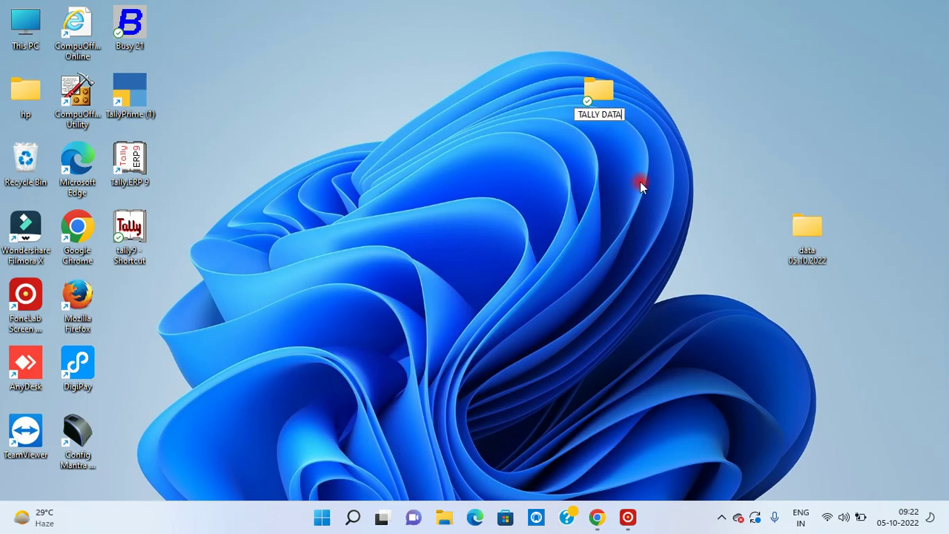
{"action": "key", "text": "Return"}
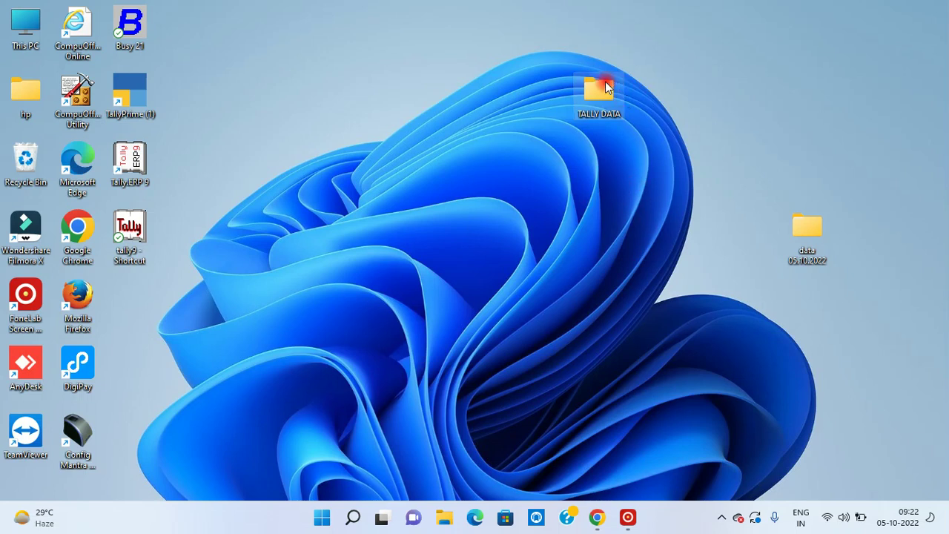
{"action": "left_click_drag", "start_coordinate": [600, 100], "coordinate": [140, 93]}
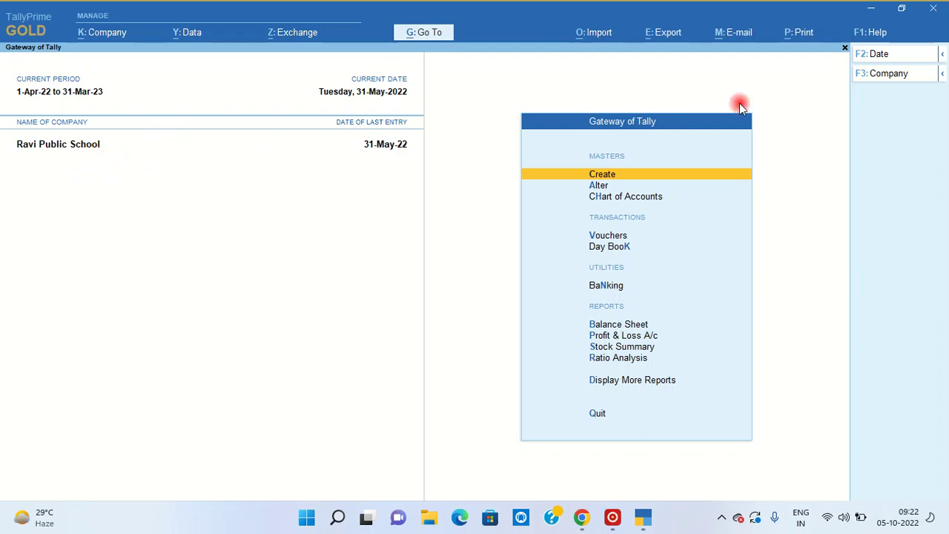
- Start a new company via Create Company, then minimize and restore the TallyPrime window
{"action": "left_click", "coordinate": [889, 77]}
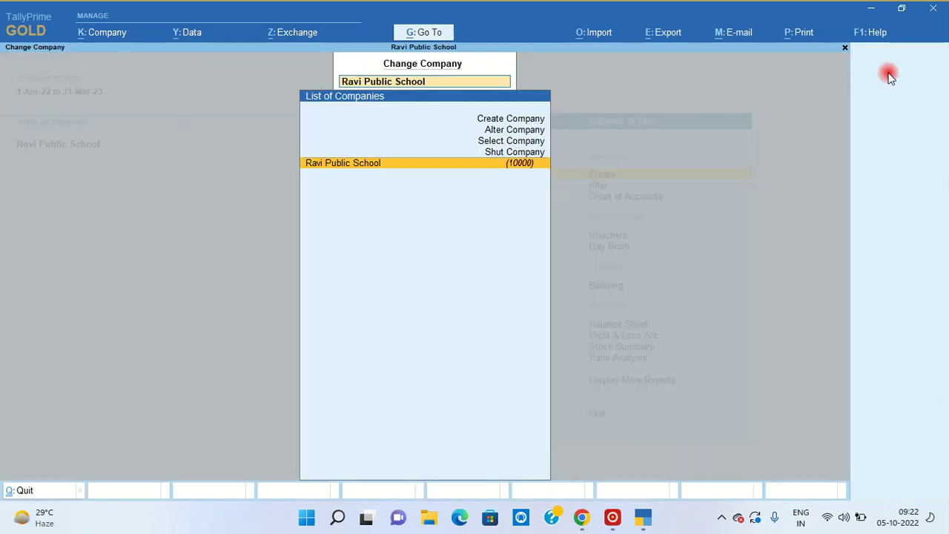
{"action": "key", "text": "Up"}
{"action": "key", "text": "Up"}
{"action": "key", "text": "Up"}
{"action": "key", "text": "Up"}
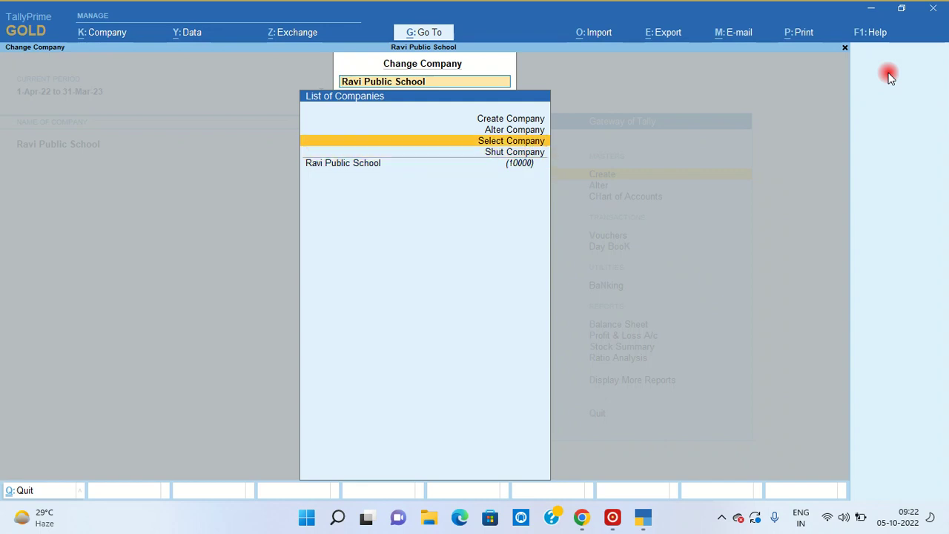
{"action": "key", "text": "Return"}
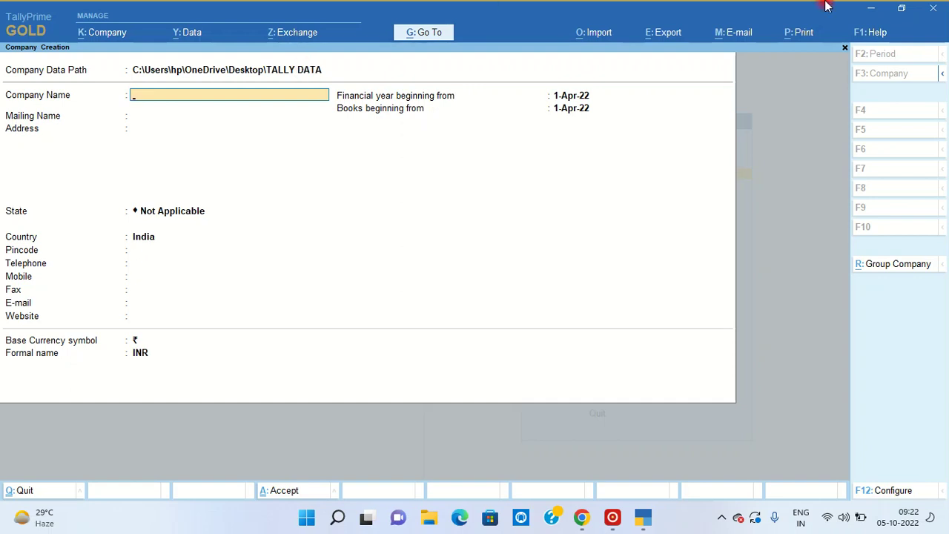
{"action": "left_click", "coordinate": [871, 9]}
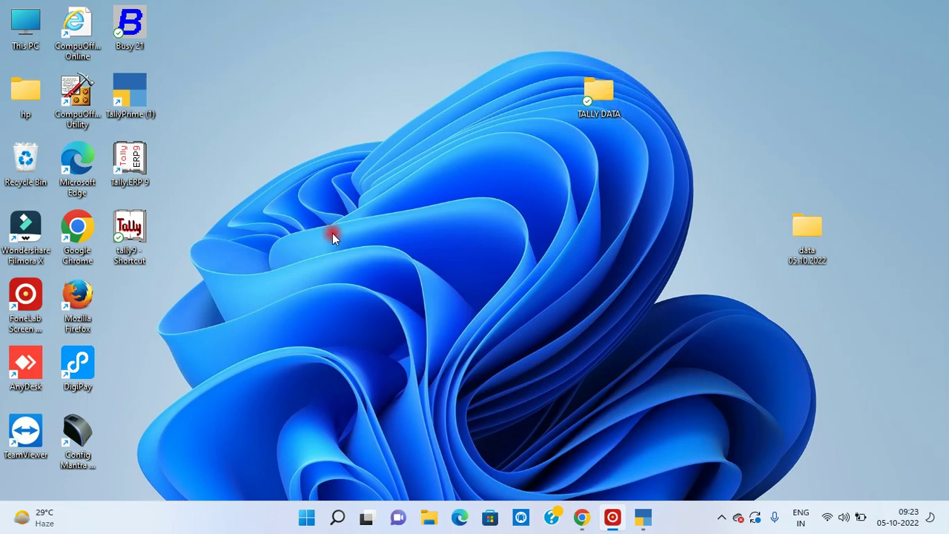
{"action": "key", "text": "alt+Tab"}
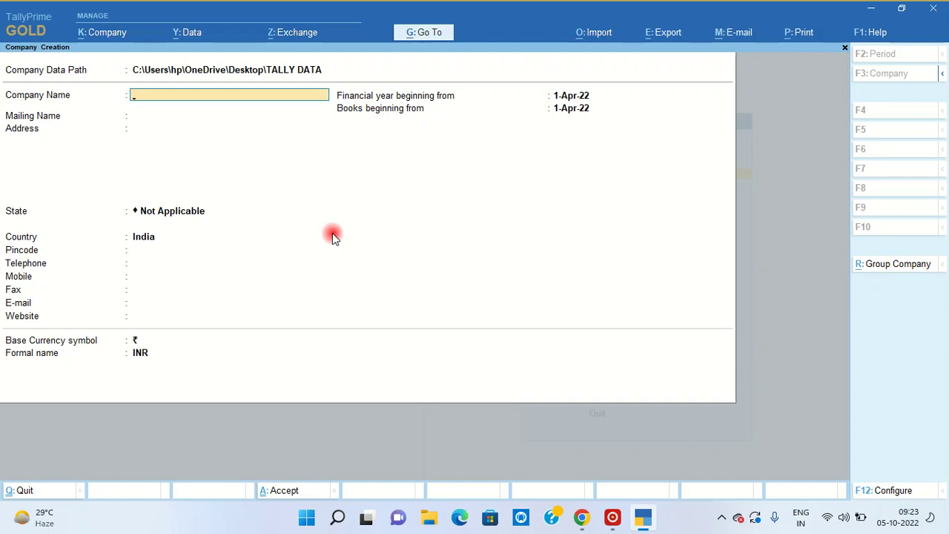
- Name the company RAVI PUBLIC SCHOOL, SIRSA, keeping the same mailing name
{"action": "type", "text": "RAVI PUBLIC SCHO"}
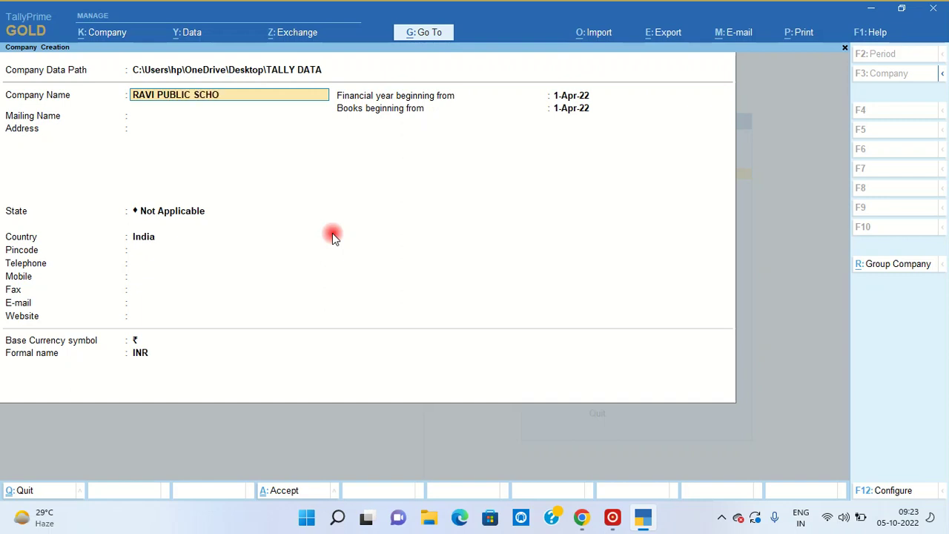
{"action": "type", "text": "OL, SIRSA"}
{"action": "key", "text": "Return"}
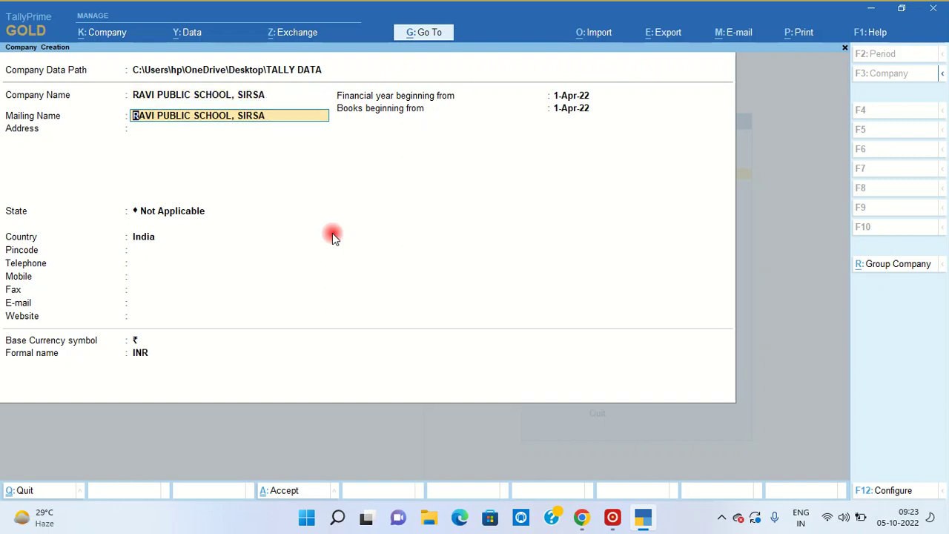
{"action": "key", "text": "Return"}
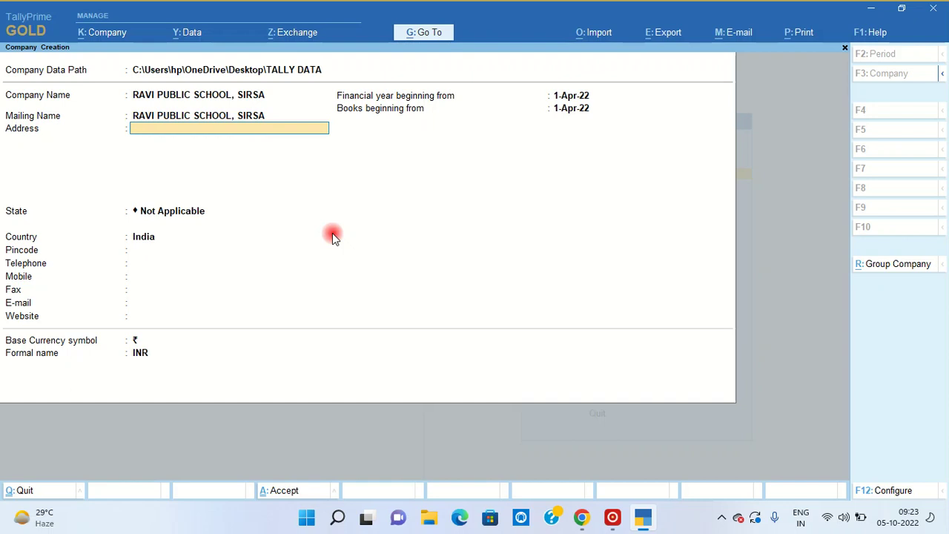
- Enter the school's street address, with SIRSA as the second address line
{"action": "type", "text": "SHAH SATNAM JI CHOWK ,S"}
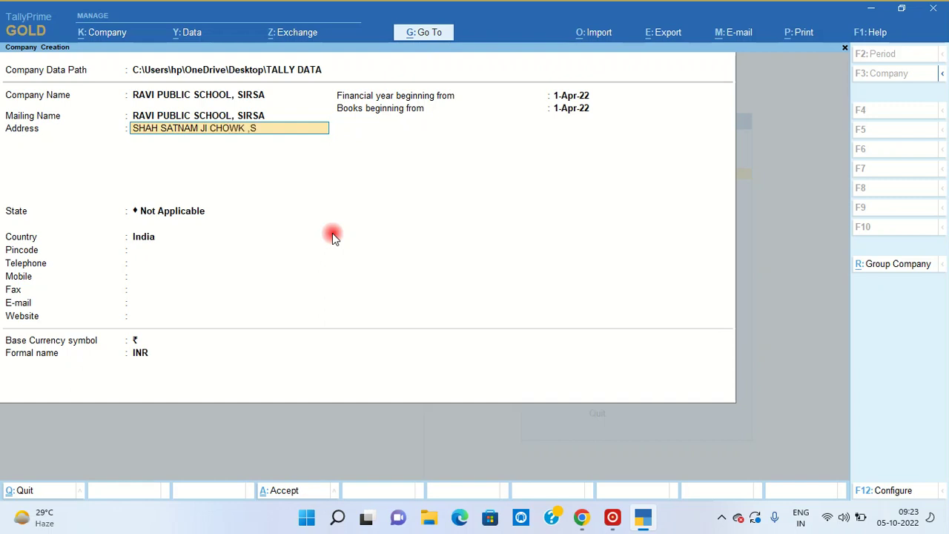
{"action": "key", "text": "BackSpace"}
{"action": "key", "text": "BackSpace"}
{"action": "key", "text": "Return"}
{"action": "type", "text": "SIRSA"}
{"action": "key", "text": "Return"}
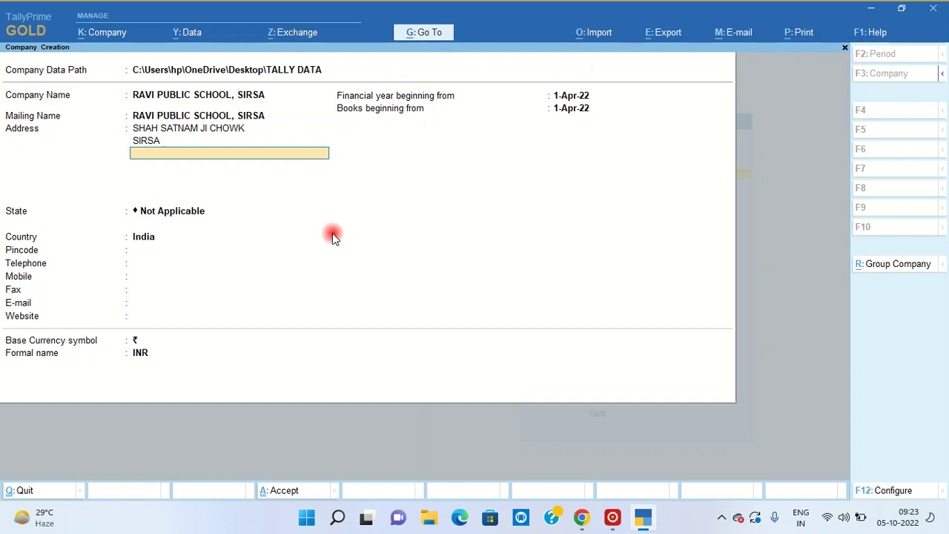
{"action": "key", "text": "Return"}
- Set the state to Haryana, enter the pincode, and put '.' as the website
{"action": "type", "text": "ha"}
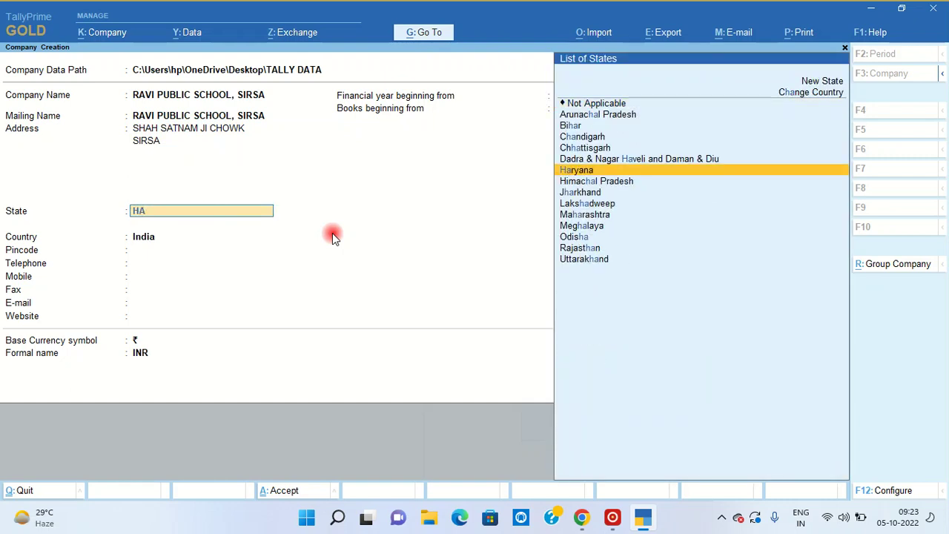
{"action": "key", "text": "Return"}
{"action": "type", "text": "125055"}
{"action": "key", "text": "Return"}
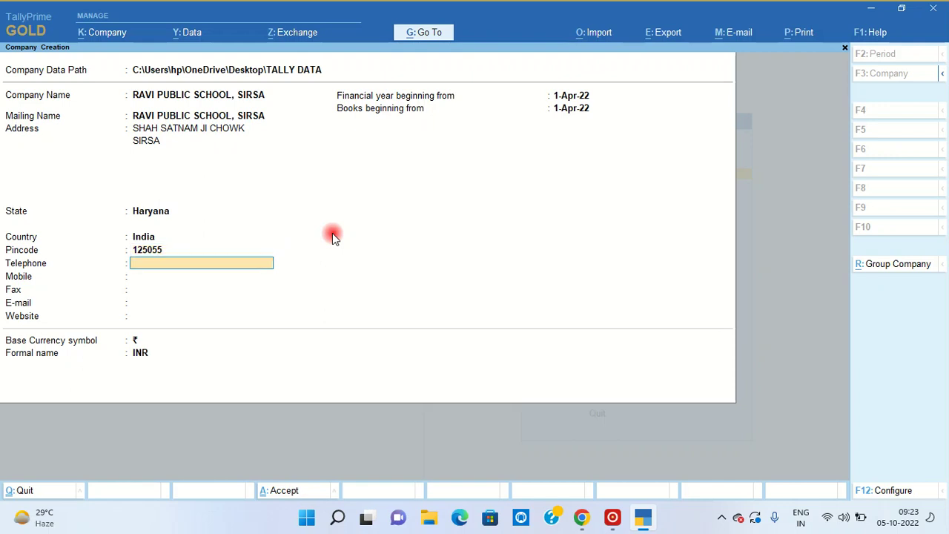
{"action": "key", "text": "Return"}
{"action": "key", "text": "Return"}
{"action": "key", "text": "Return"}
{"action": "key", "text": "Return"}
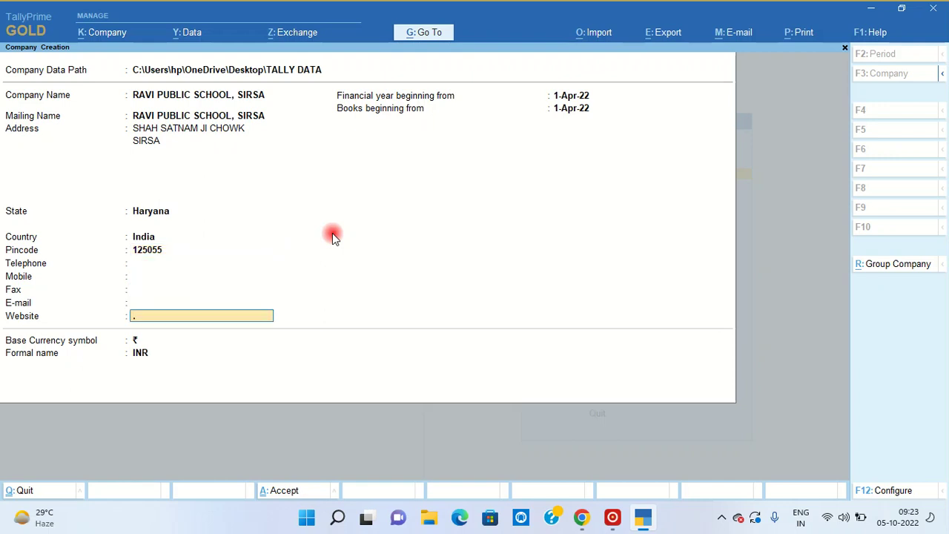
{"action": "type", "text": "."}
{"action": "key", "text": "Return"}
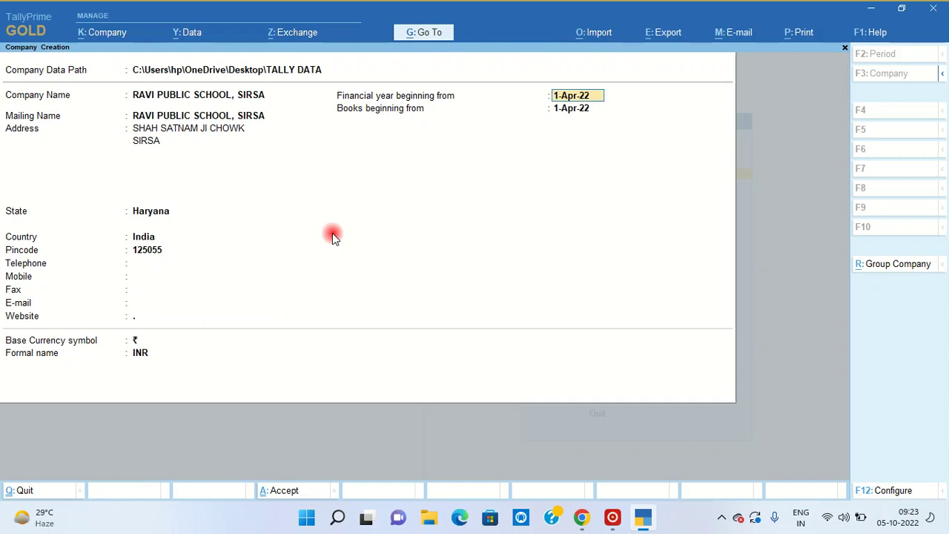
- Set the financial year start to 1-Apr-21, save the company, and minimize TallyPrime
{"action": "key", "text": "Return"}
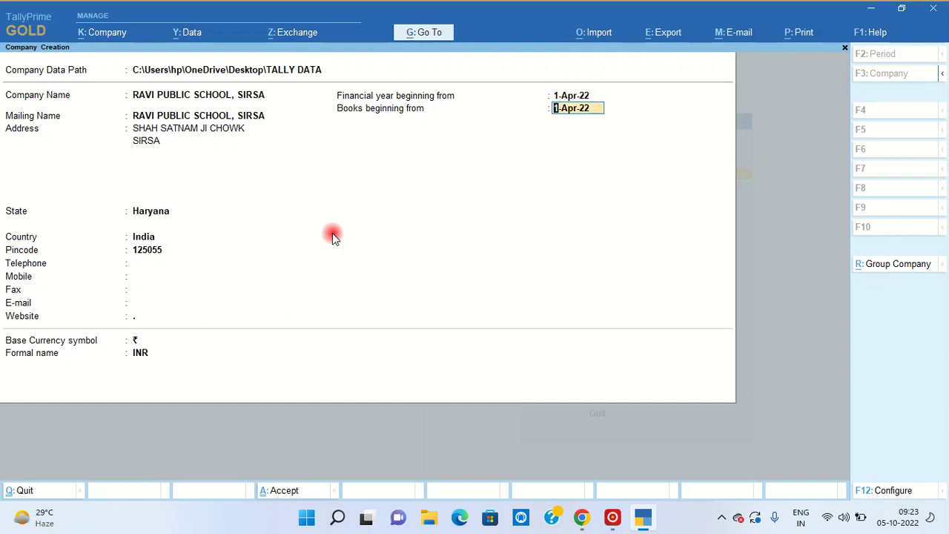
{"action": "key", "text": "BackSpace"}
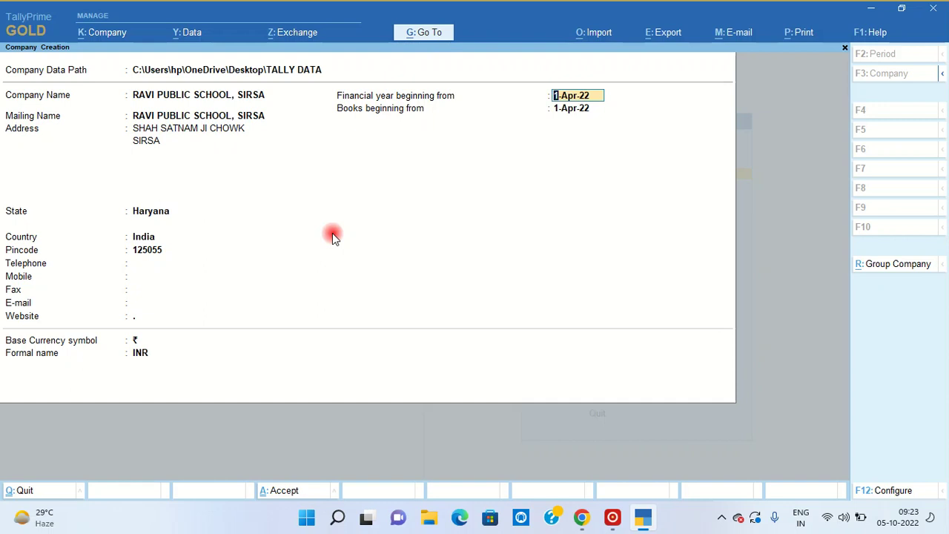
{"action": "type", "text": "1.4."}
{"action": "type", "text": "2"}
{"action": "key", "text": "BackSpace"}
{"action": "type", "text": ".21"}
{"action": "key", "text": "Return"}
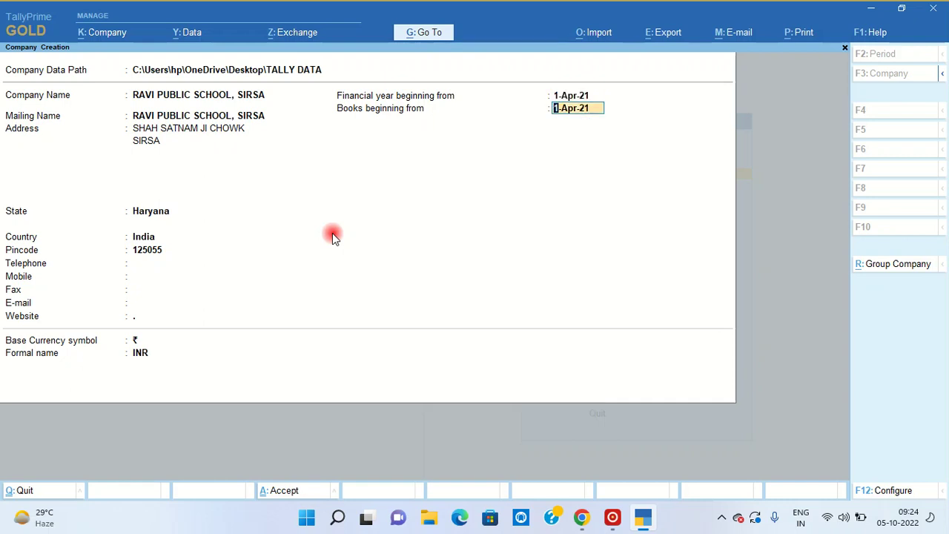
{"action": "key", "text": "Return"}
{"action": "key", "text": "Return"}
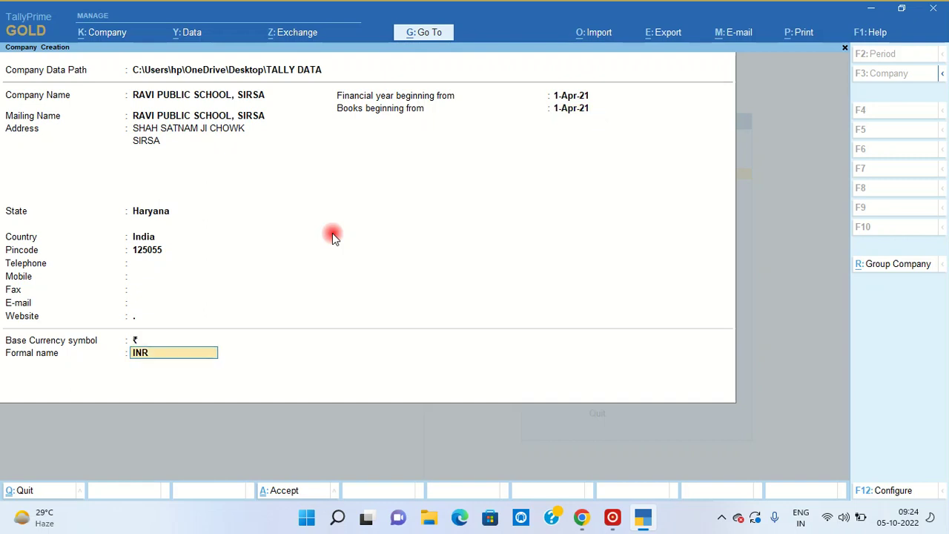
{"action": "key", "text": "Return"}
{"action": "key", "text": "Return"}
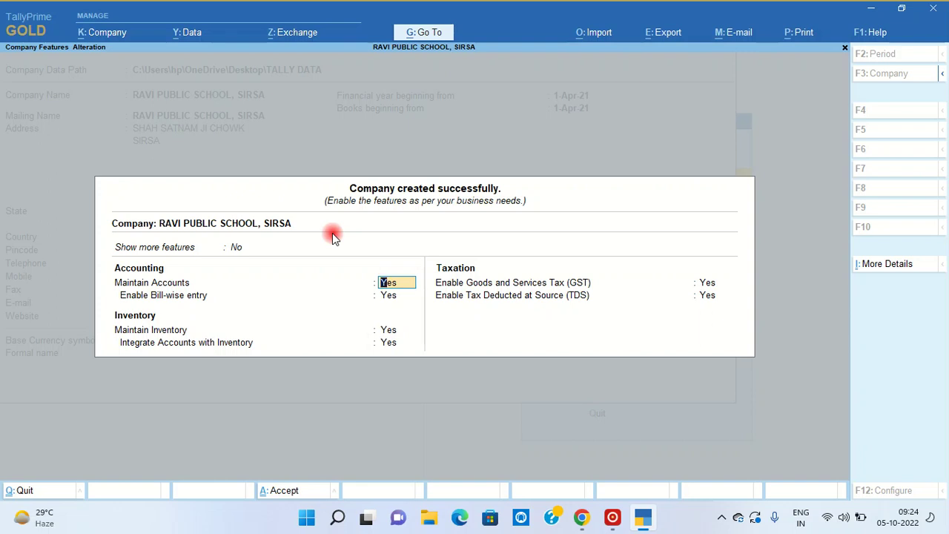
{"action": "left_click", "coordinate": [871, 10]}
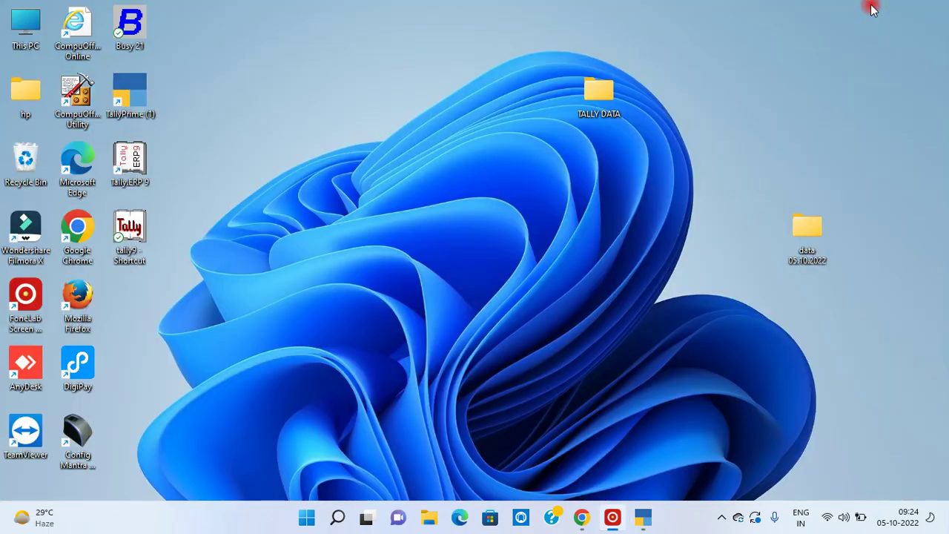
- In the TALLY DATA folder, compress the 10000 company folder into a ZIP archive
{"action": "double_click", "coordinate": [602, 96]}
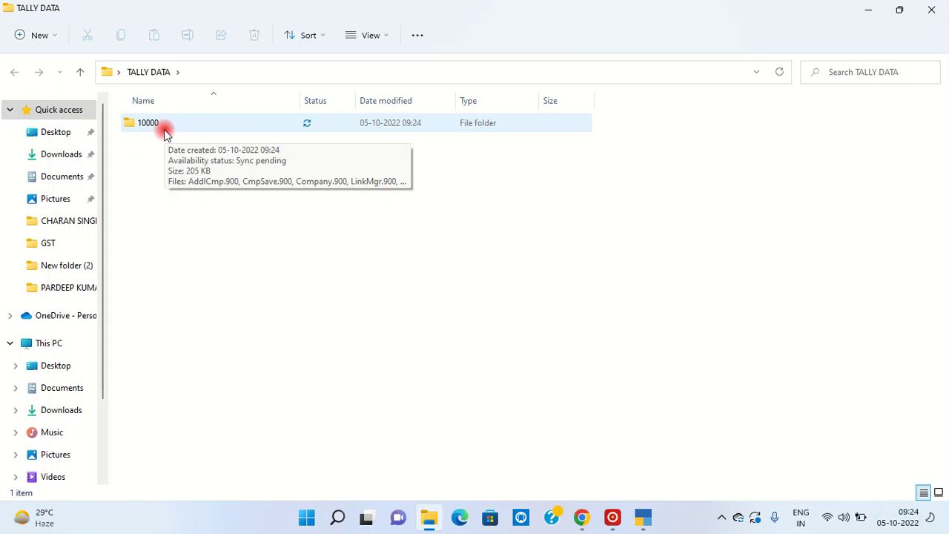
{"action": "left_click", "coordinate": [136, 134]}
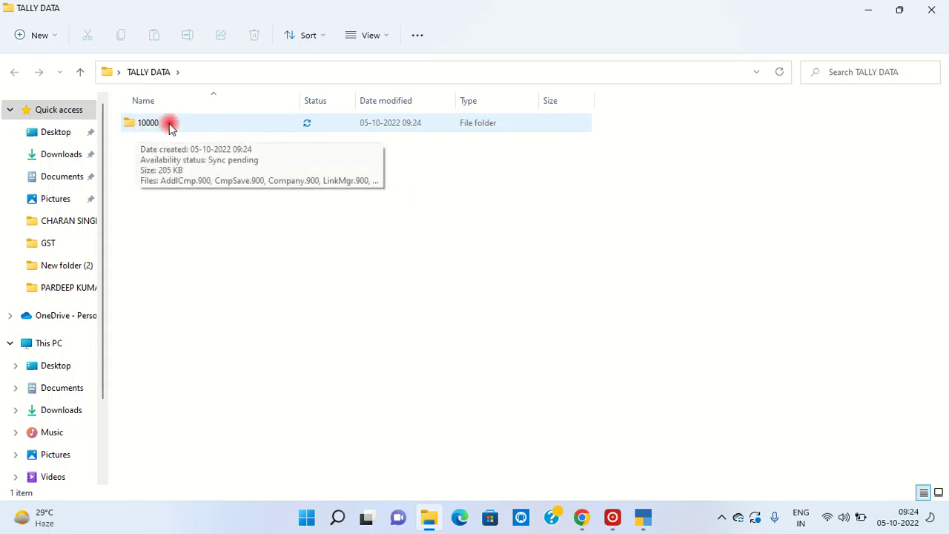
{"action": "left_click", "coordinate": [149, 126]}
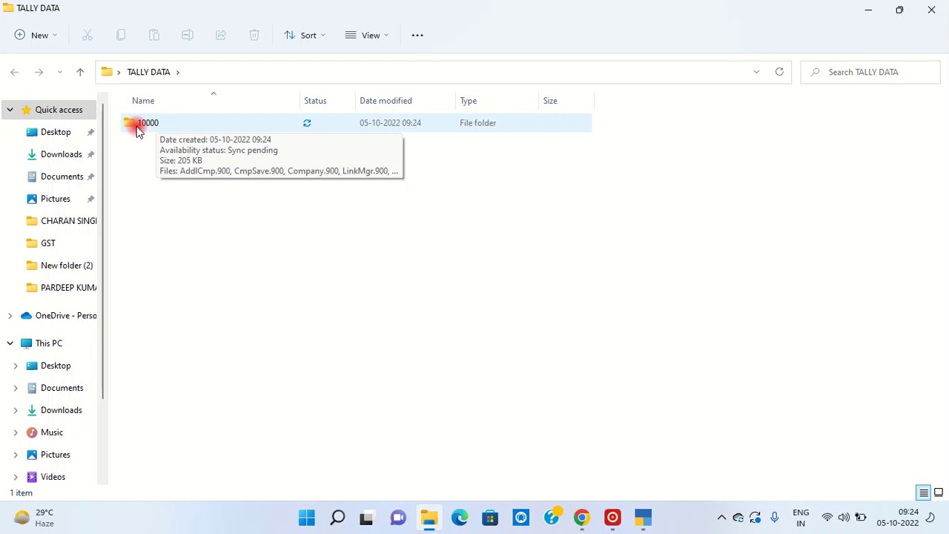
{"action": "right_click", "coordinate": [137, 127]}
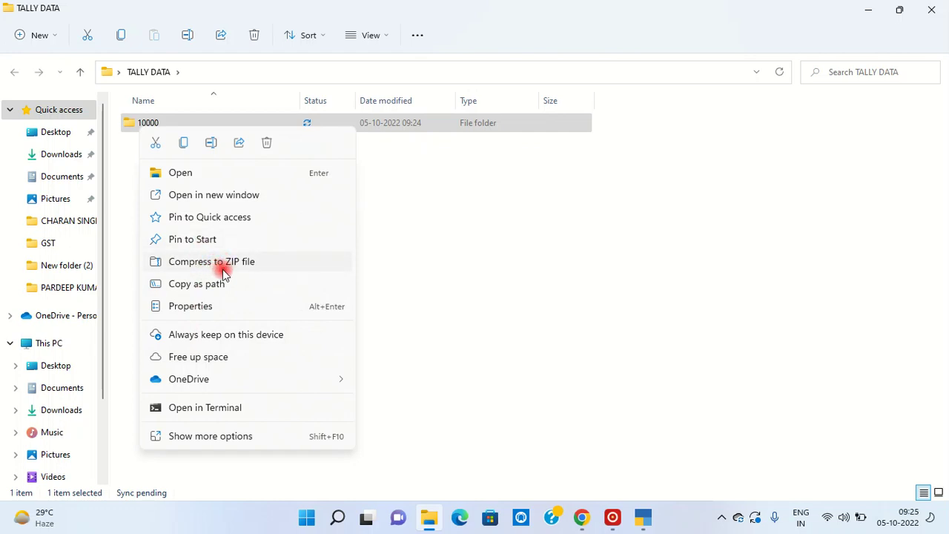
{"action": "left_click", "coordinate": [215, 265]}
- Delete the 10000 ZIP archive and close the TALLY DATA window
{"action": "left_click", "coordinate": [182, 234]}
{"action": "left_click", "coordinate": [182, 234]}
{"action": "left_click", "coordinate": [170, 150]}
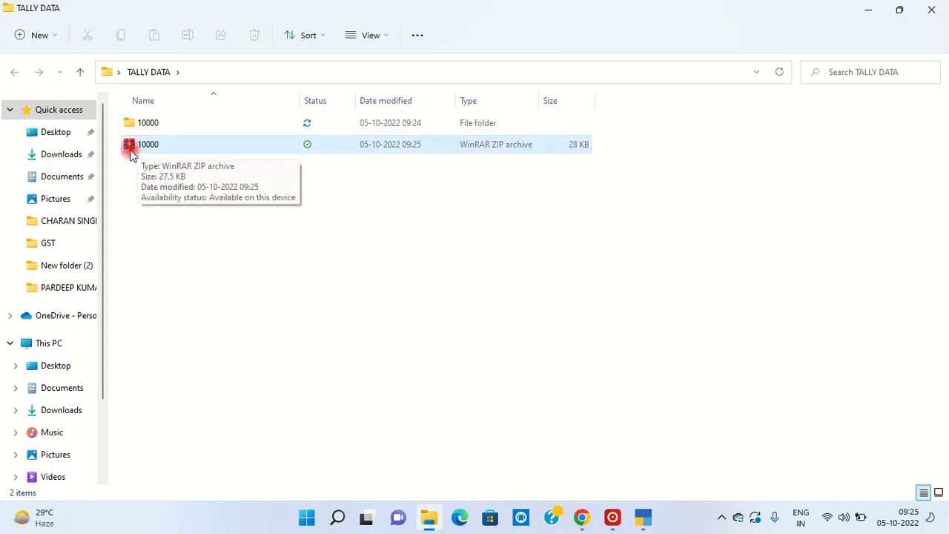
{"action": "left_click", "coordinate": [131, 149]}
{"action": "key", "text": "Delete"}
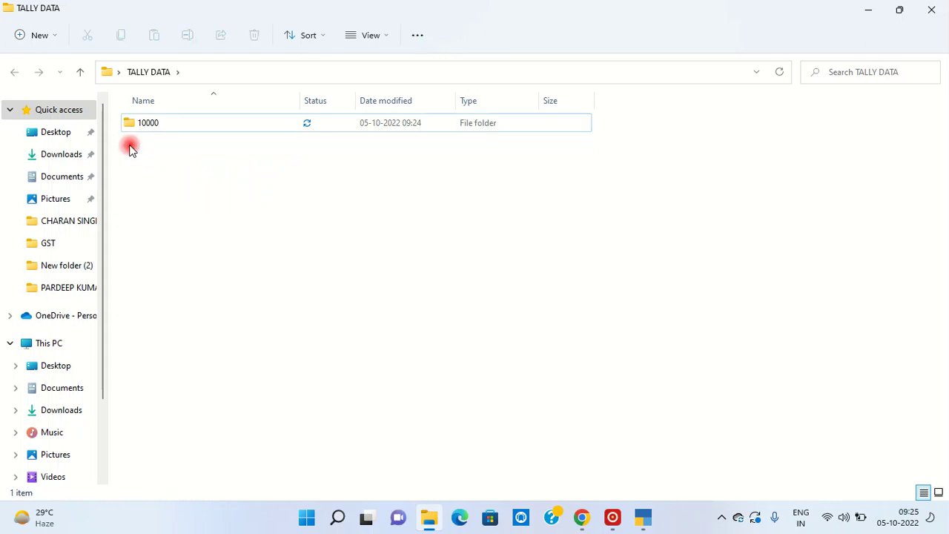
{"action": "left_click", "coordinate": [931, 10]}
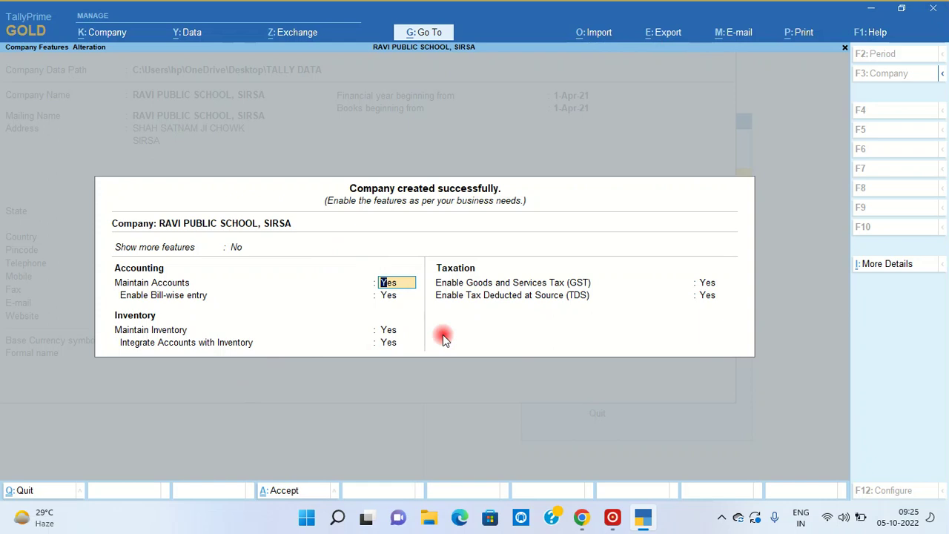
- Set Enable GST to No and keep TDS enabled to reach the TDS deductor details
{"action": "left_click", "coordinate": [709, 283]}
{"action": "type", "text": "n"}
{"action": "key", "text": "Return"}
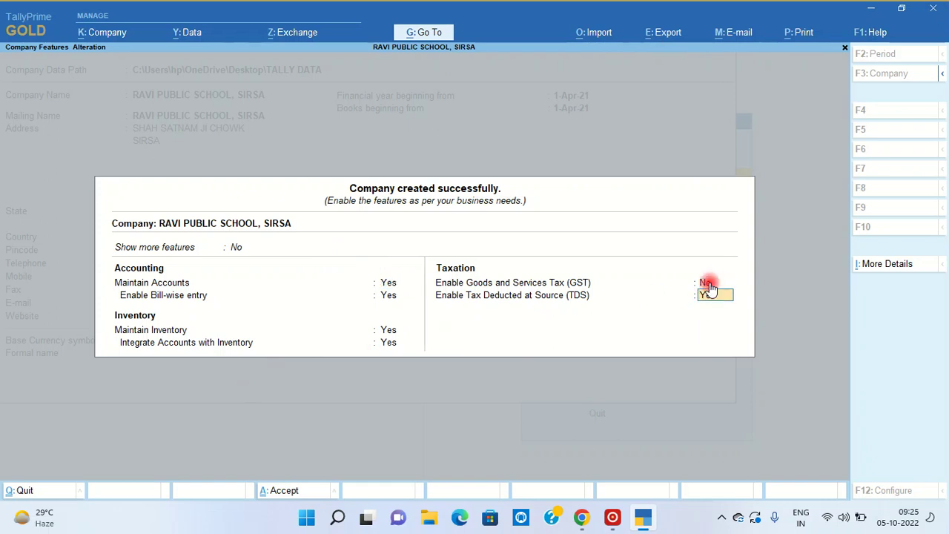
{"action": "key", "text": "Return"}
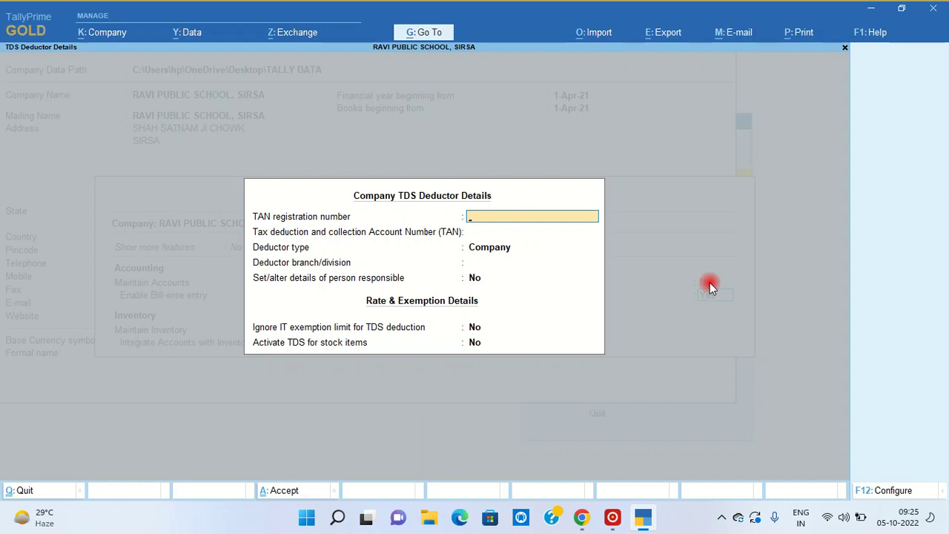
- Enter the TAN registration number and paste the same number into the TCAN field
{"action": "key", "text": "Return"}
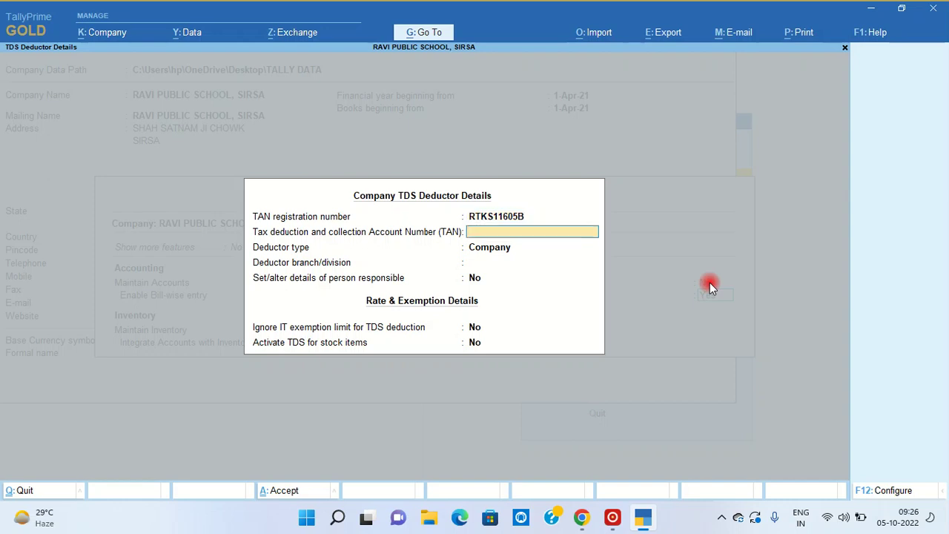
{"action": "key", "text": "Up"}
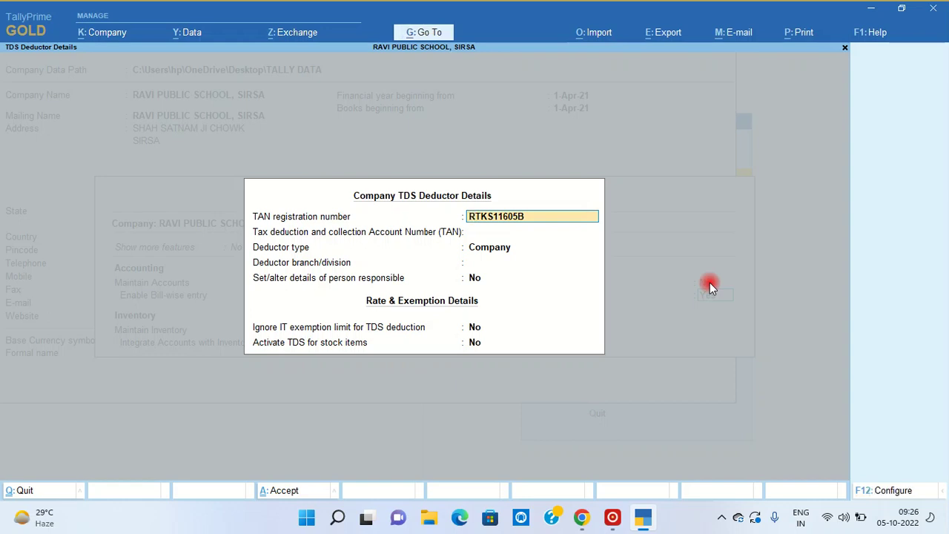
{"action": "key", "text": "Return"}
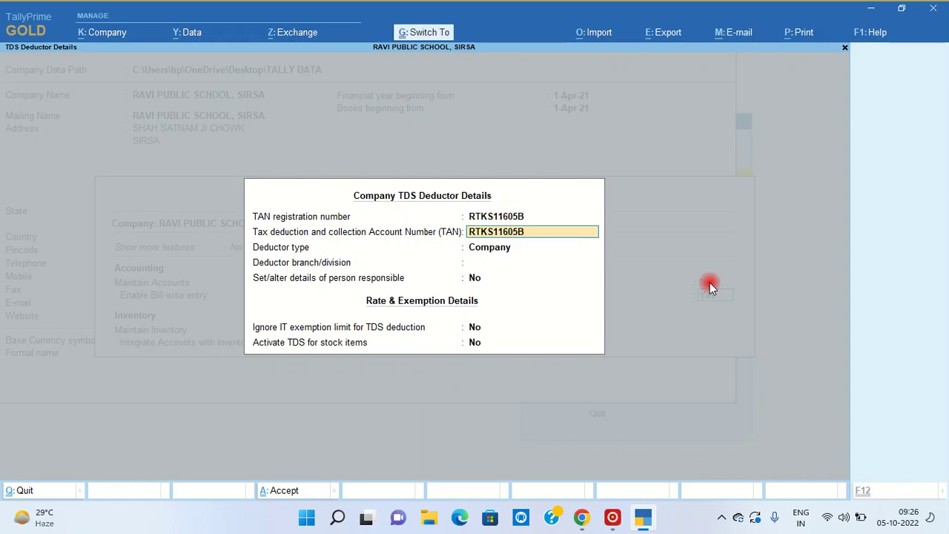
- Choose Individual/HUF as deductor type and set person-responsible details to Yes
{"action": "key", "text": "Return"}
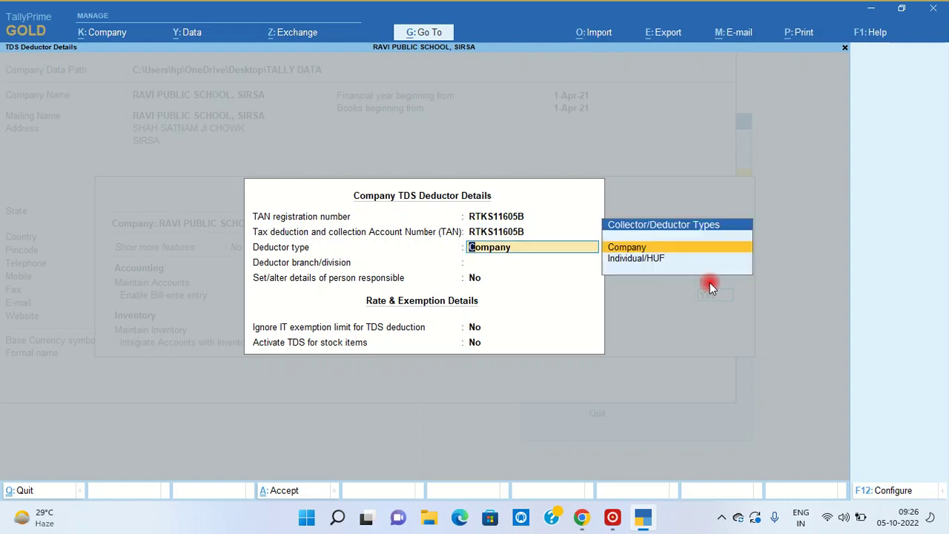
{"action": "key", "text": "Down"}
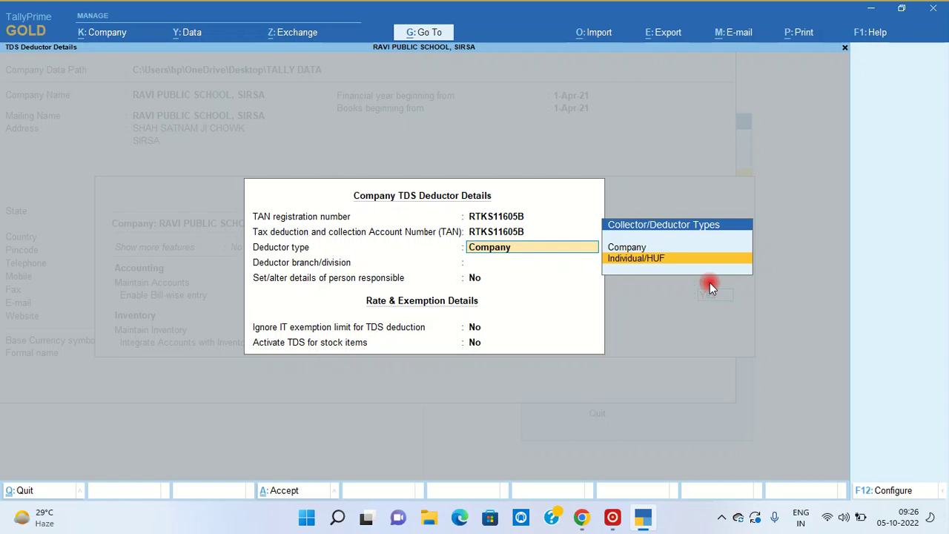
{"action": "key", "text": "Return"}
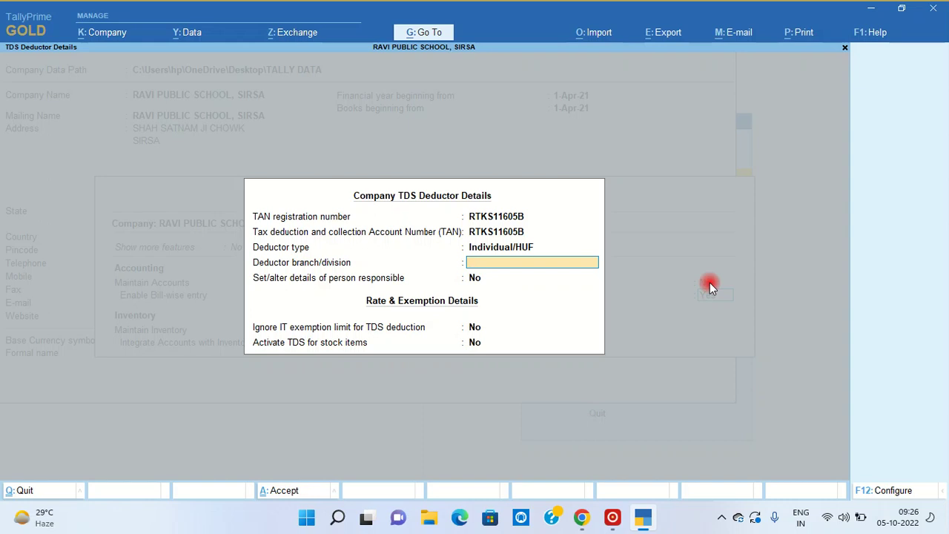
{"action": "key", "text": "Return"}
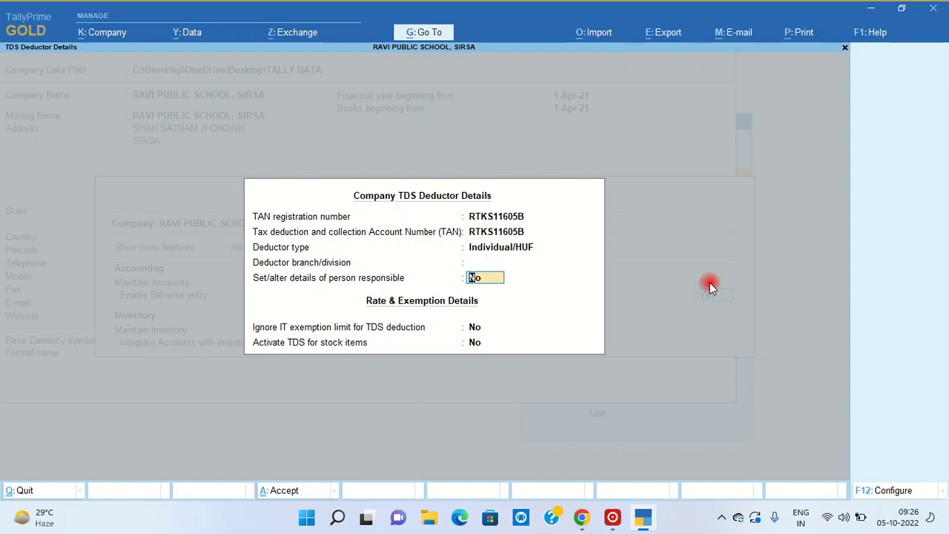
{"action": "type", "text": "y"}
{"action": "key", "text": "Return"}
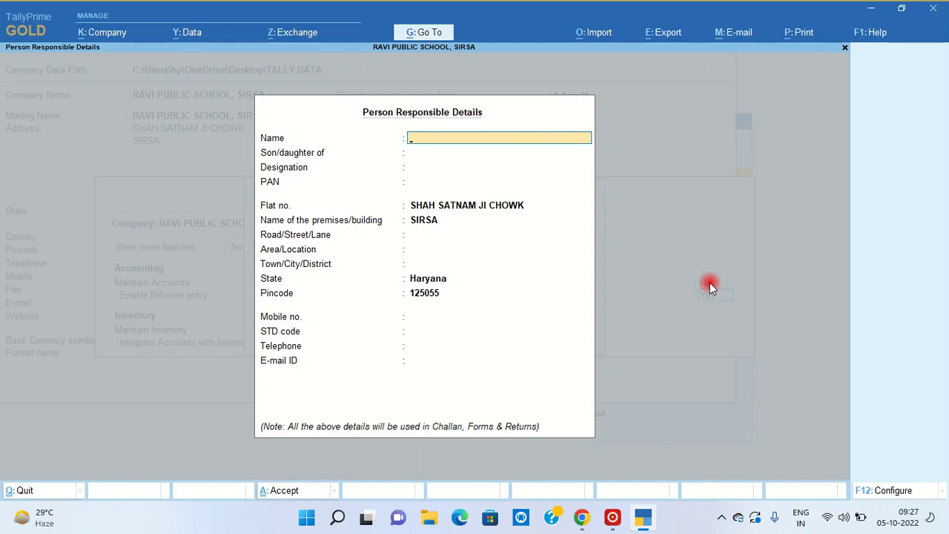
- Enter the responsible person's full name and designation PROPRIETOR
{"action": "key", "text": "Return"}
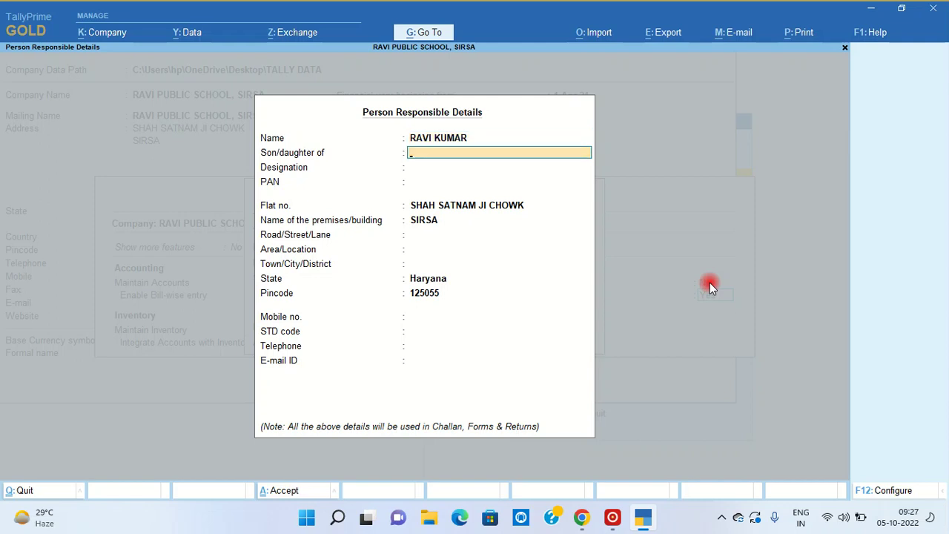
{"action": "key", "text": "Return"}
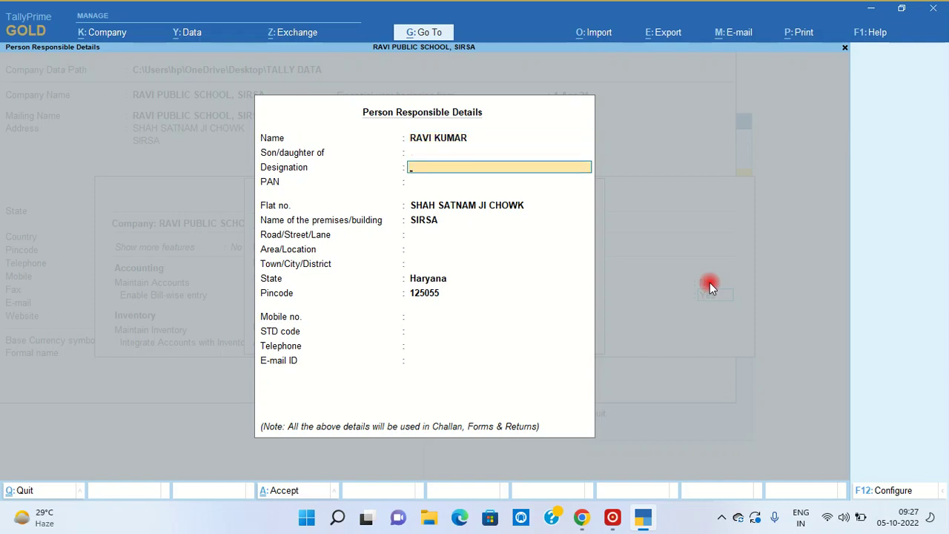
{"action": "type", "text": "PROPRIETOR"}
{"action": "key", "text": "Return"}
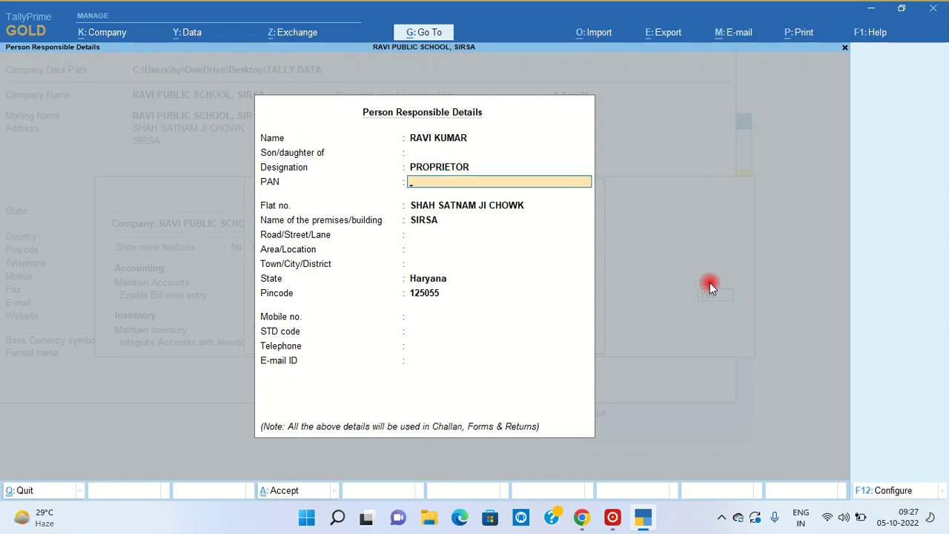
- Enter the responsible person's PAN and skip the remaining contact fields
{"action": "key", "text": "Return"}
{"action": "key", "text": "Return"}
{"action": "key", "text": "Return"}
{"action": "key", "text": "Return"}
{"action": "key", "text": "Return"}
{"action": "key", "text": "Return"}
{"action": "key", "text": "Return"}
{"action": "key", "text": "Return"}
{"action": "key", "text": "Return"}
{"action": "key", "text": "Return"}
{"action": "key", "text": "Return"}
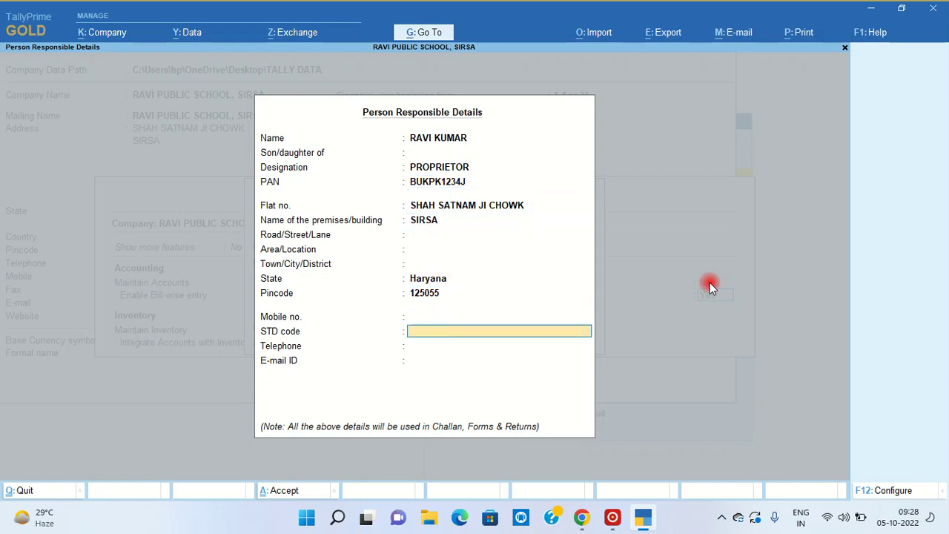
{"action": "key", "text": "Return"}
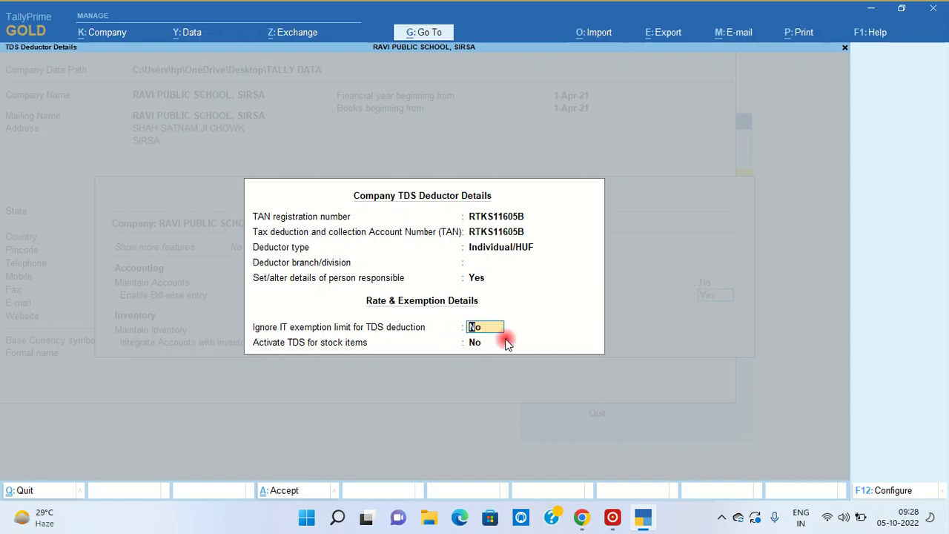
- Leave Ignore IT exemption and TDS for stock items at No, closing the deductor details
{"action": "key", "text": "Return"}
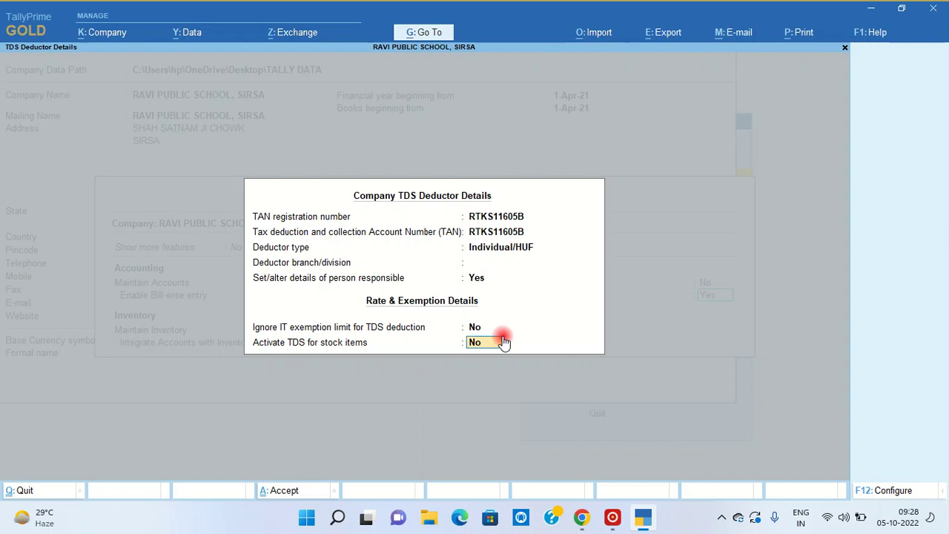
{"action": "key", "text": "Return"}
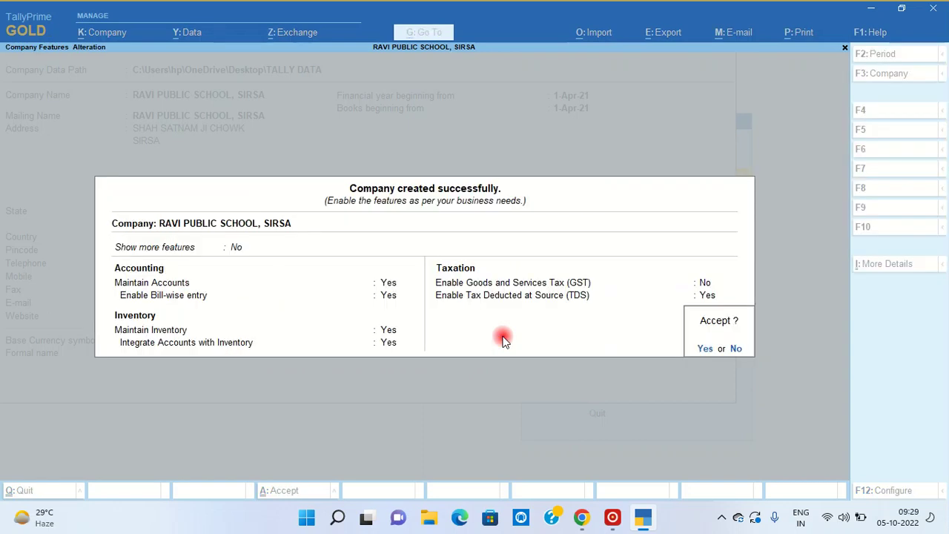
- Accept the company features with GST set to No and TDS to Yes
{"action": "key", "text": "Return"}
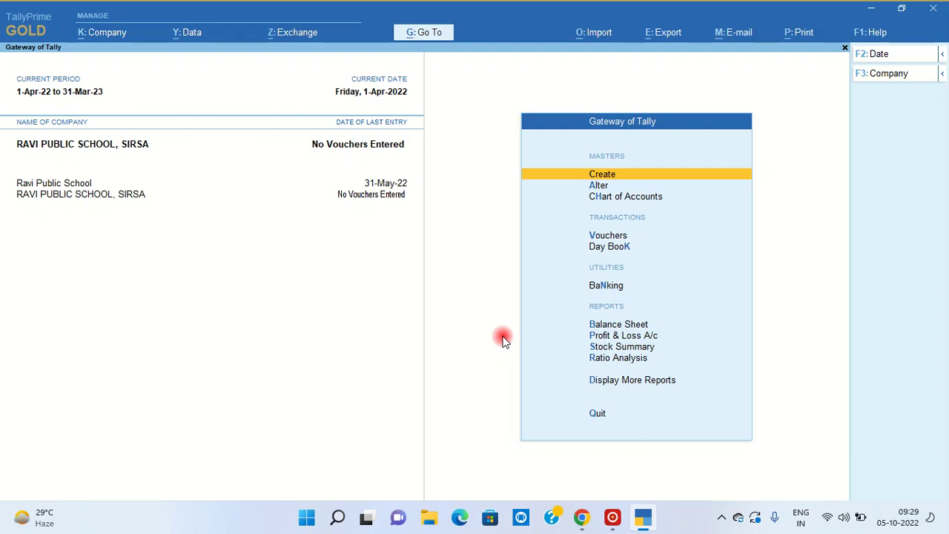
- Open single Ledger creation, quit it without saving, and go to the Chart of Accounts instead
{"action": "key", "text": "Return"}
{"action": "key", "text": "Down"}
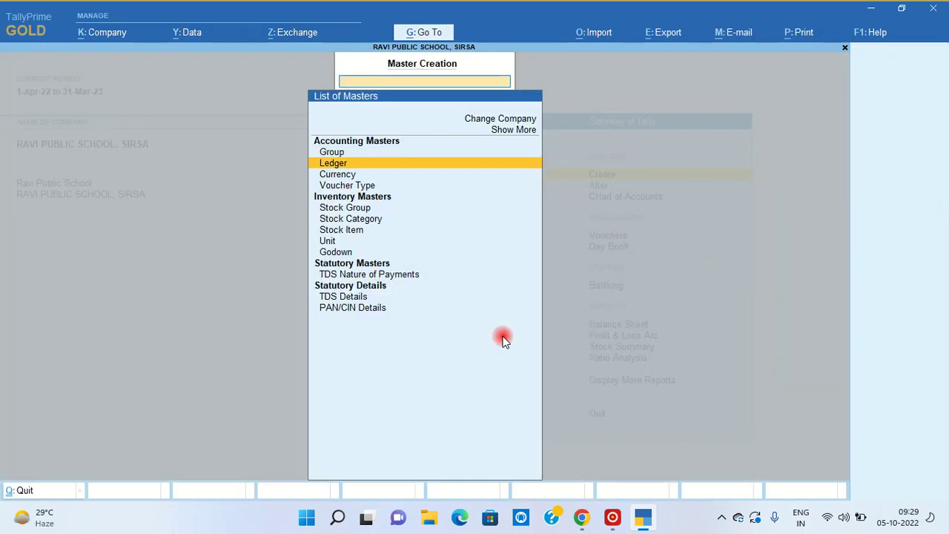
{"action": "key", "text": "Return"}
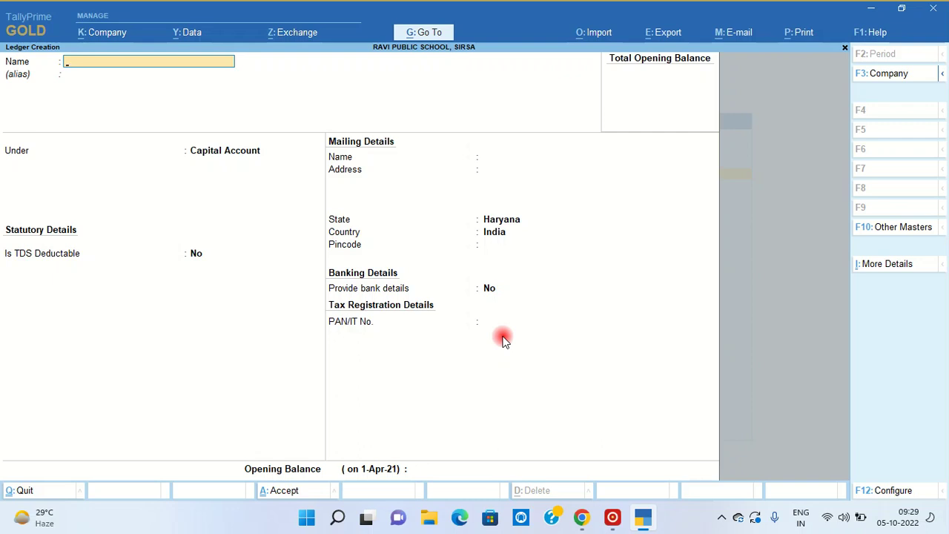
{"action": "key", "text": "Escape"}
{"action": "key", "text": "Return"}
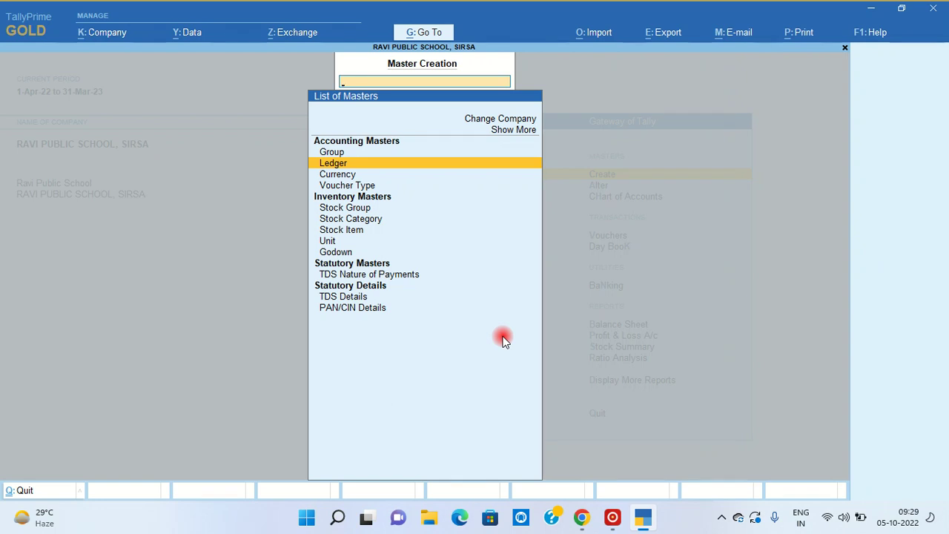
{"action": "key", "text": "Escape"}
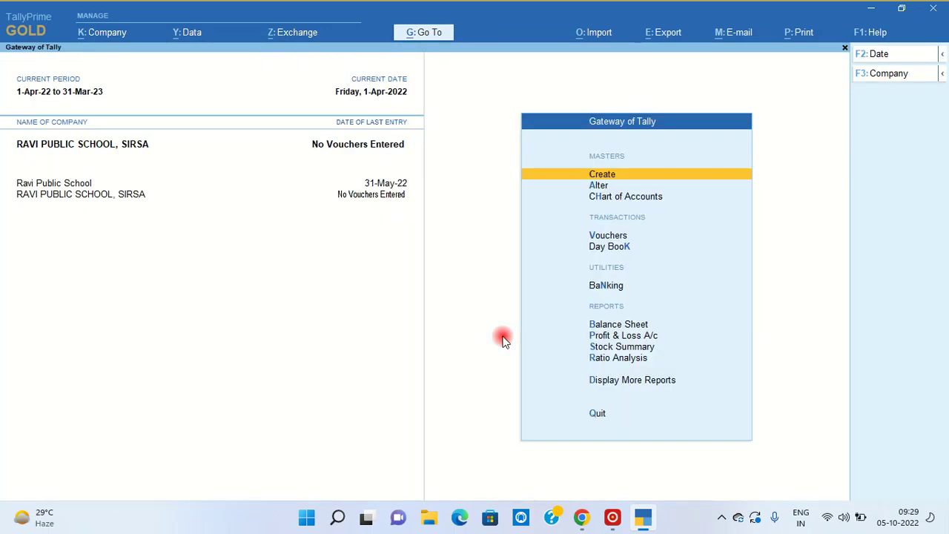
{"action": "key", "text": "Down"}
{"action": "key", "text": "Down"}
{"action": "key", "text": "Return"}
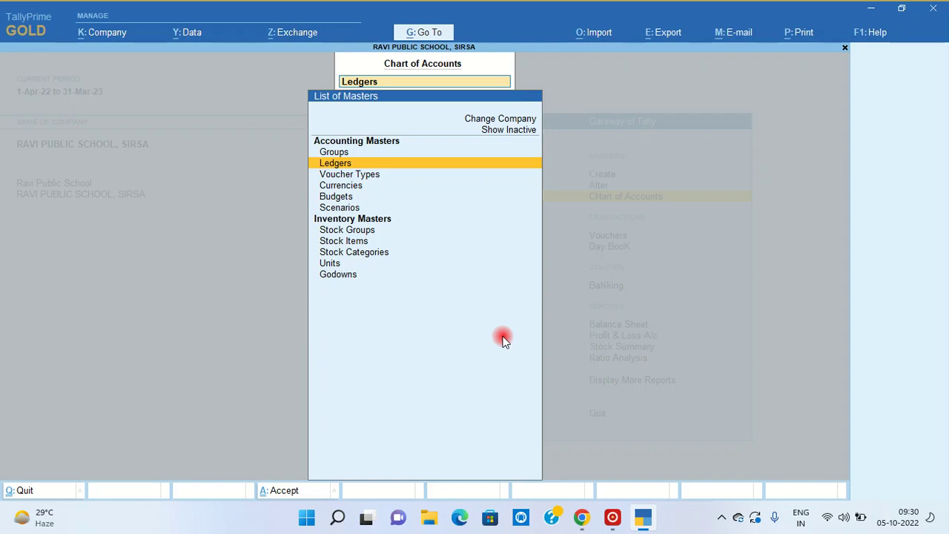
- List the ledgers in the Chart of Accounts and bring up the Multi-Masters options
{"action": "key", "text": "Return"}
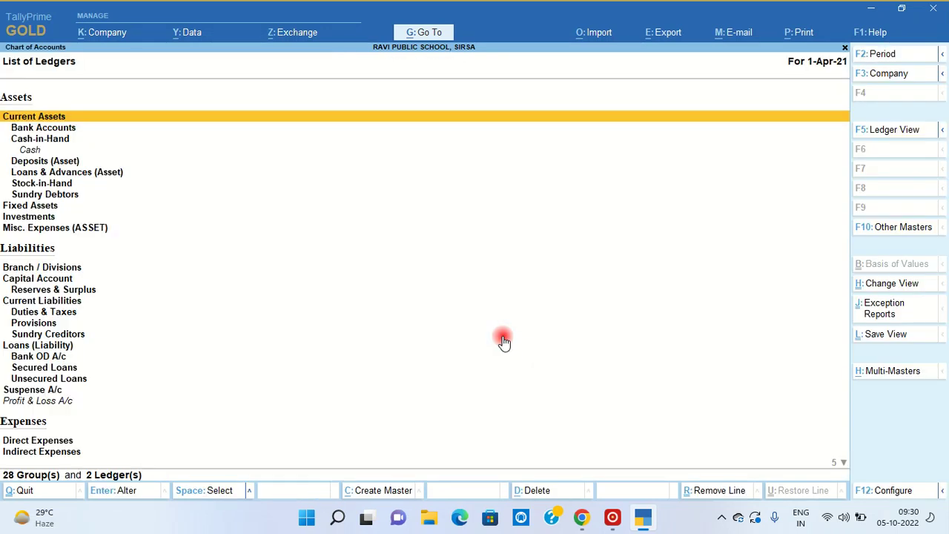
{"action": "left_click", "coordinate": [895, 374]}
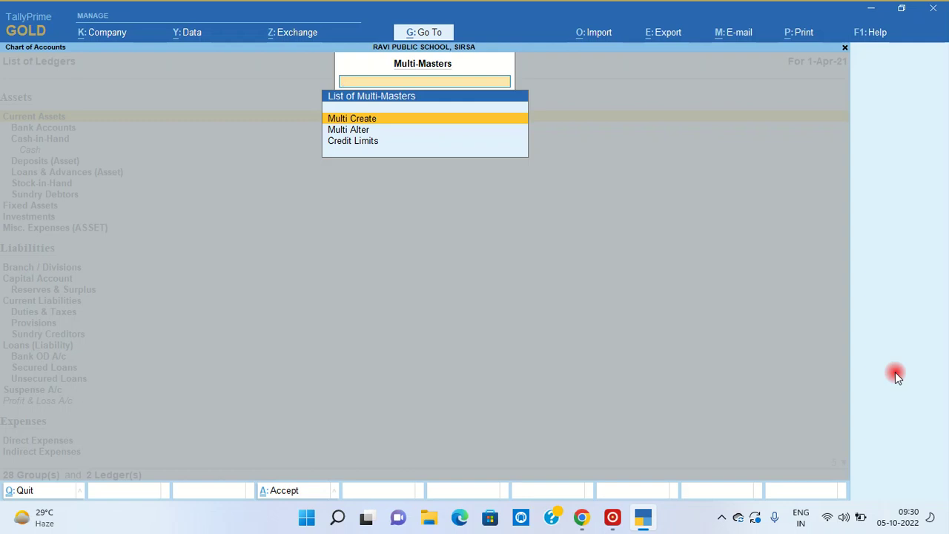
- Pick Multi Create from the Multi-Masters list to start creating several ledgers together
{"action": "key", "text": "Down"}
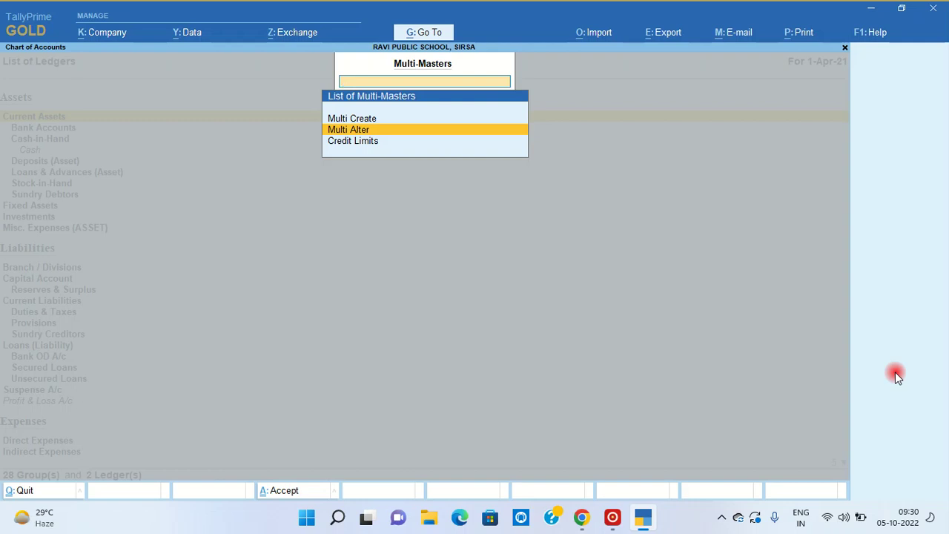
{"action": "key", "text": "Down"}
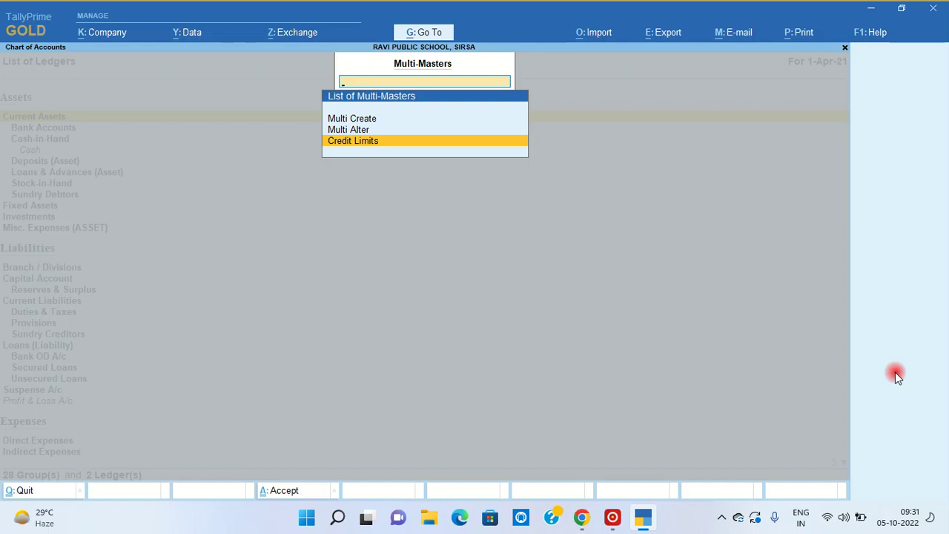
{"action": "key", "text": "Up"}
{"action": "key", "text": "Up"}
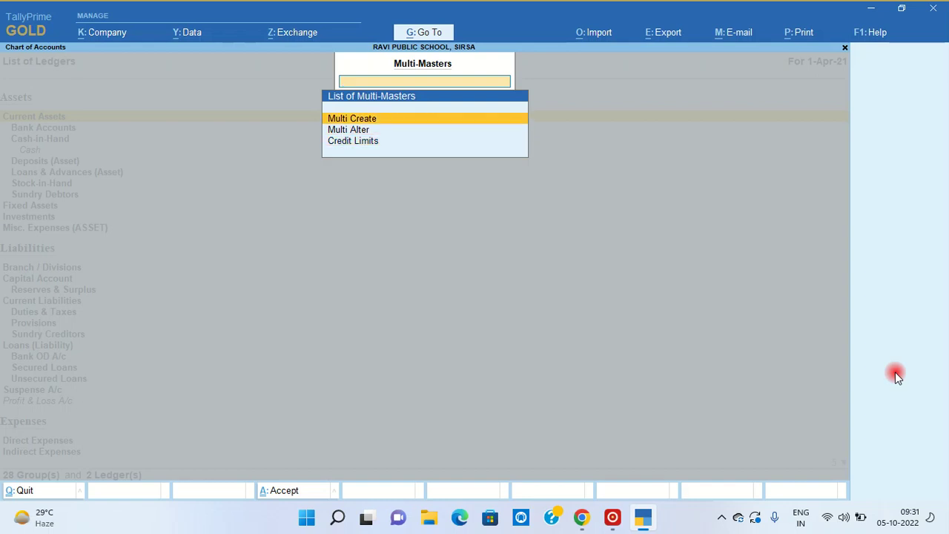
{"action": "key", "text": "Return"}
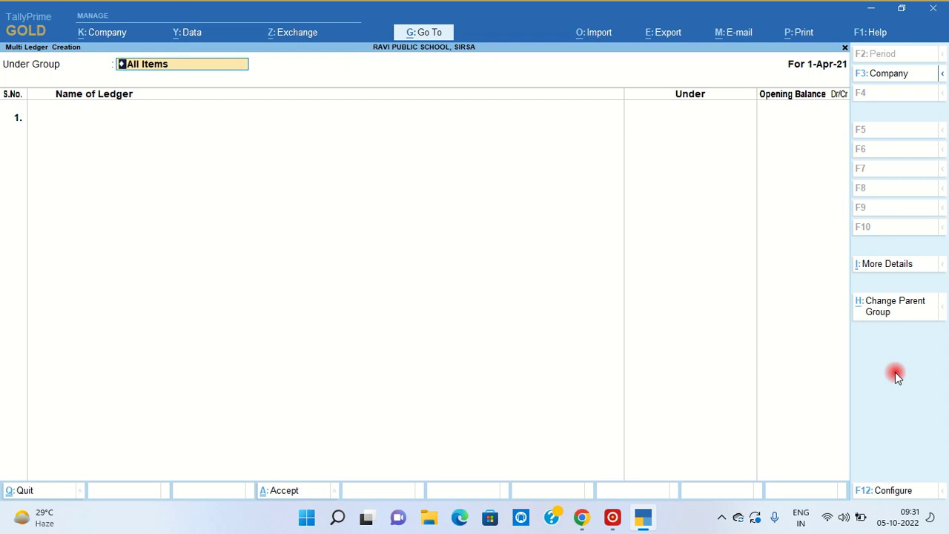
- With All Items as scope, add LAND under Fixed Assets at 10,00,000 Dr
{"action": "key", "text": "Return"}
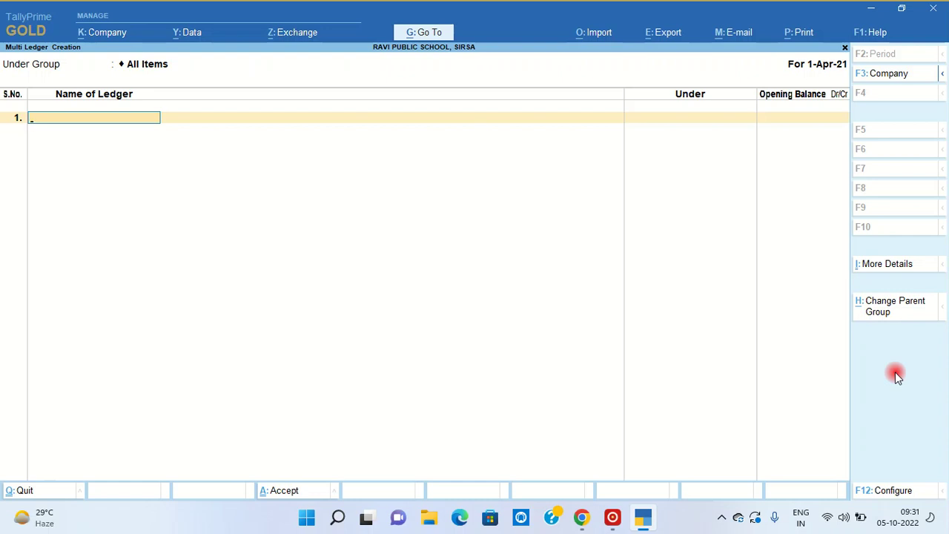
{"action": "type", "text": "LAND"}
{"action": "key", "text": "Return"}
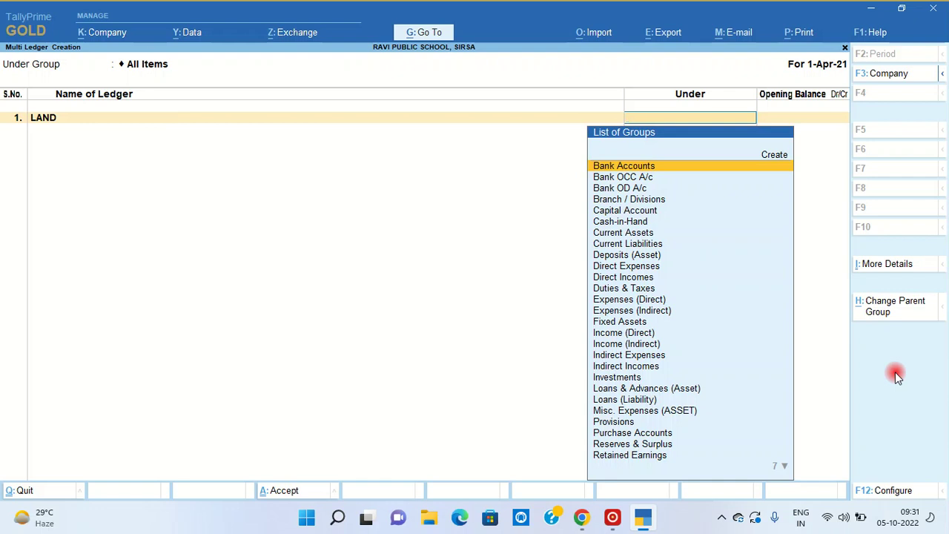
{"action": "type", "text": "FIXED"}
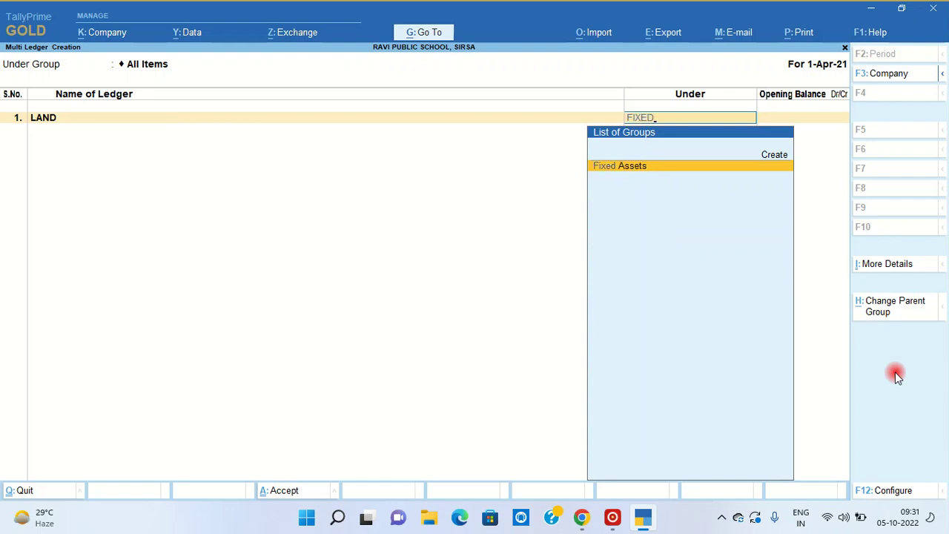
{"action": "key", "text": "Return"}
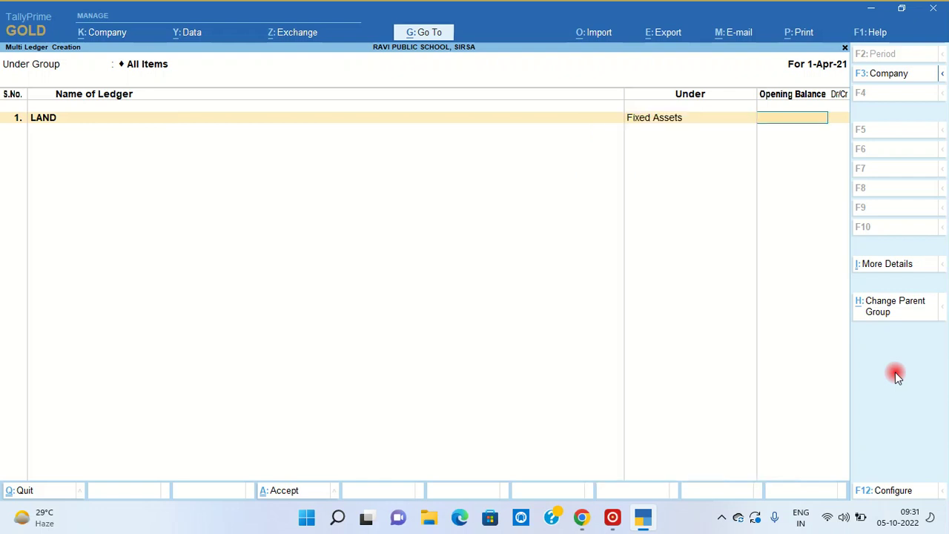
{"action": "type", "text": "10,00,"}
{"action": "type", "text": "000000"}
{"action": "key", "text": "Return"}
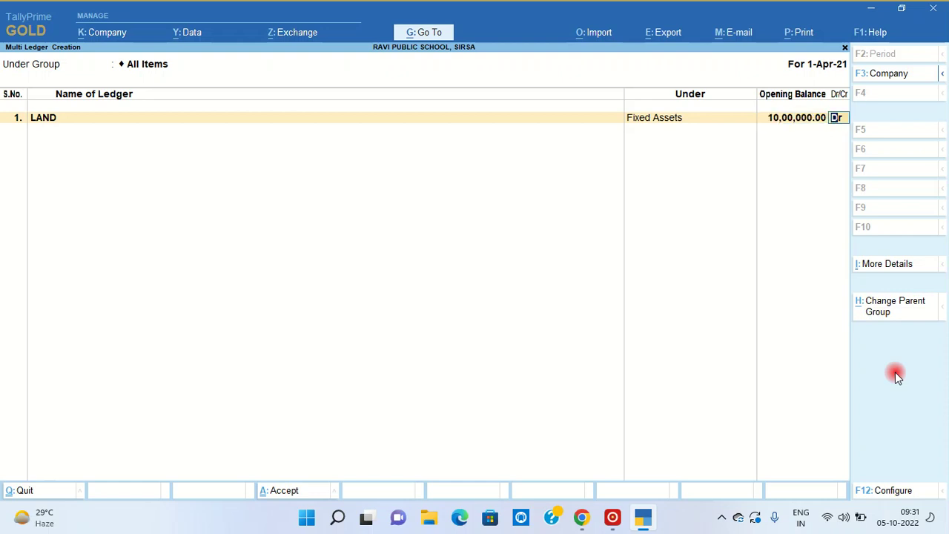
{"action": "key", "text": "Return"}
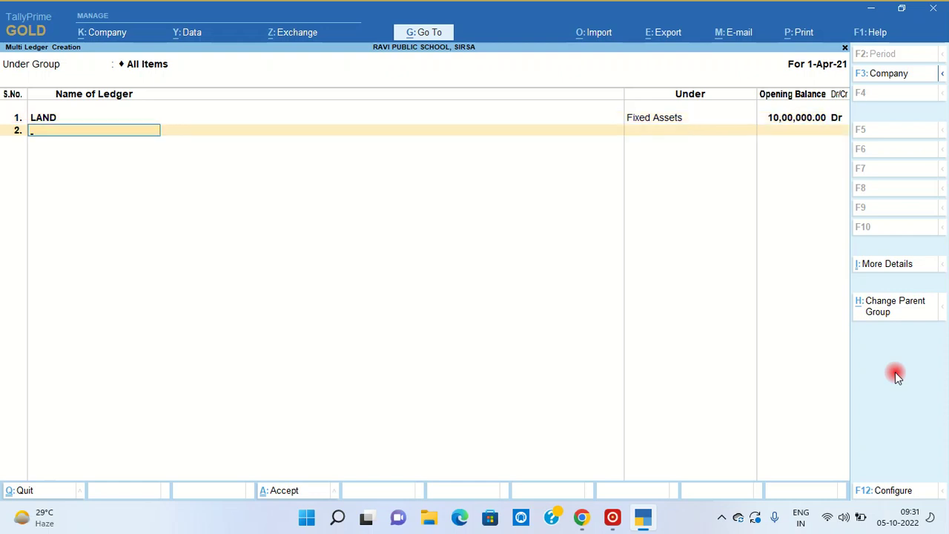
- Add BUILDING at 50,00,000 Dr and COMPUTERS at 5,00,000 Dr under Fixed Assets
{"action": "type", "text": "BUILDING"}
{"action": "key", "text": "Return"}
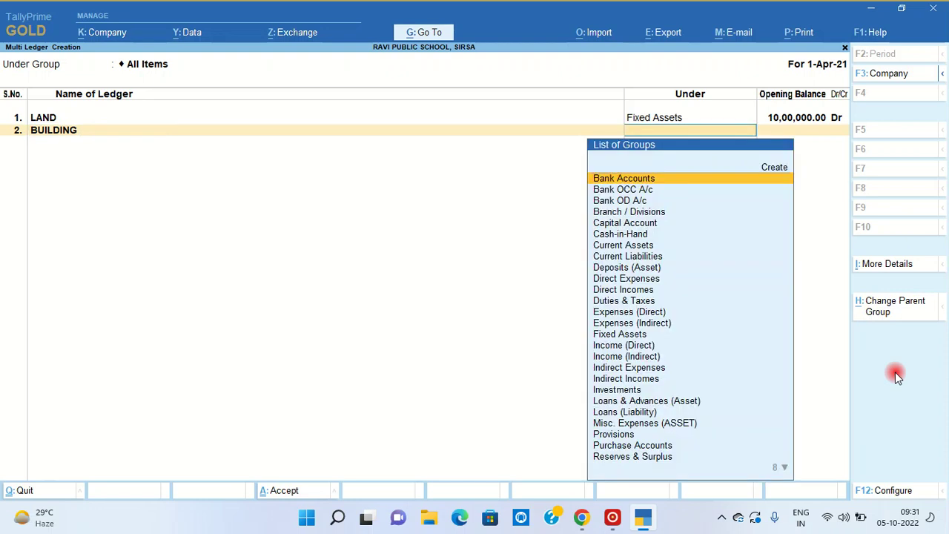
{"action": "type", "text": "Fi"}
{"action": "key", "text": "Return"}
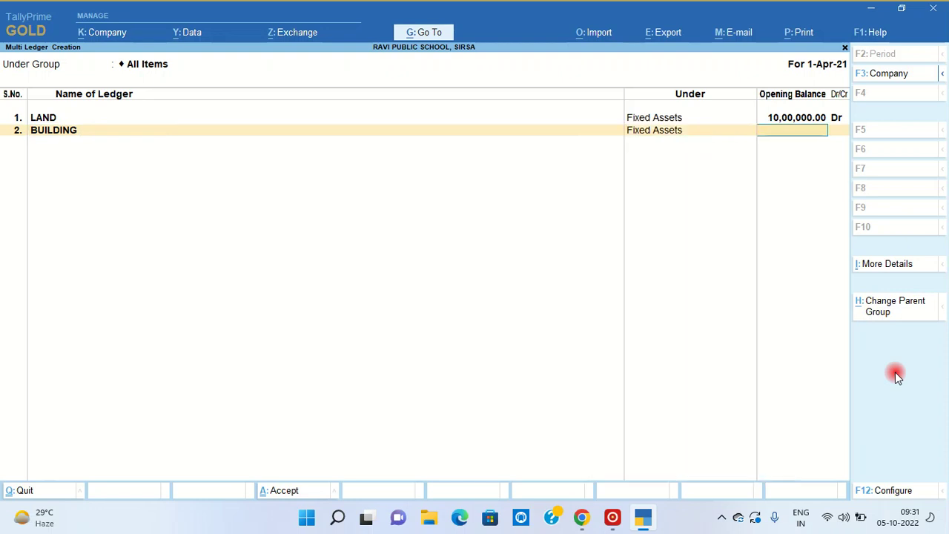
{"action": "type", "text": "5000000"}
{"action": "key", "text": "Return"}
{"action": "key", "text": "Return"}
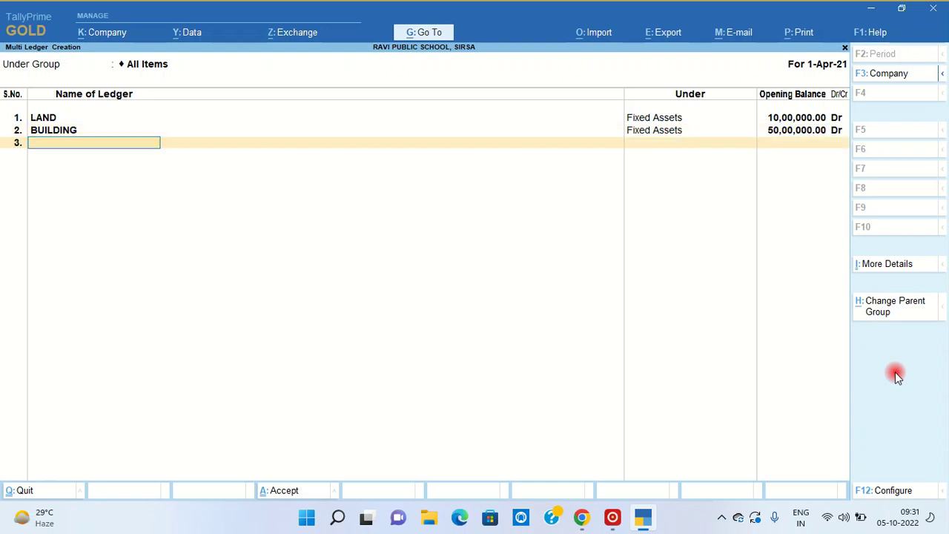
{"action": "type", "text": "COMPUTERS"}
{"action": "key", "text": "Return"}
{"action": "type", "text": "fix"}
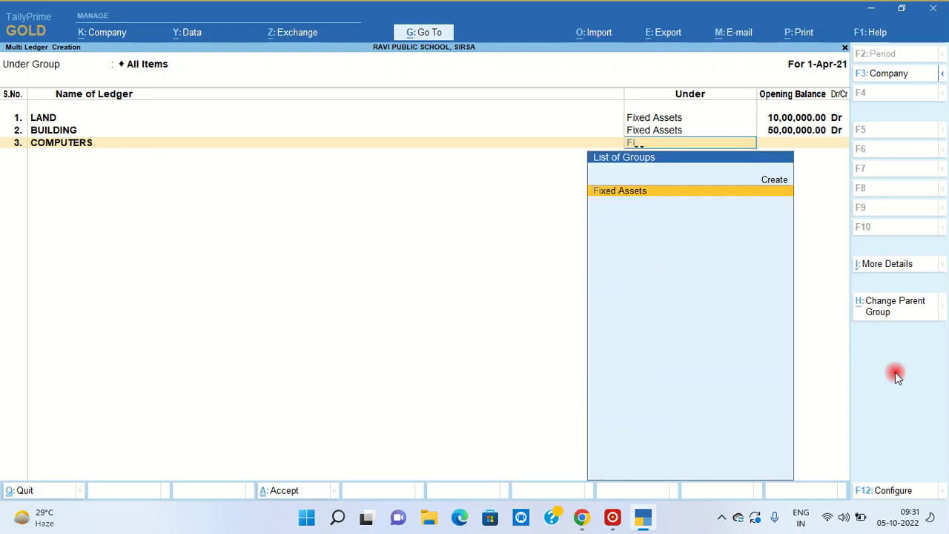
{"action": "key", "text": "Return"}
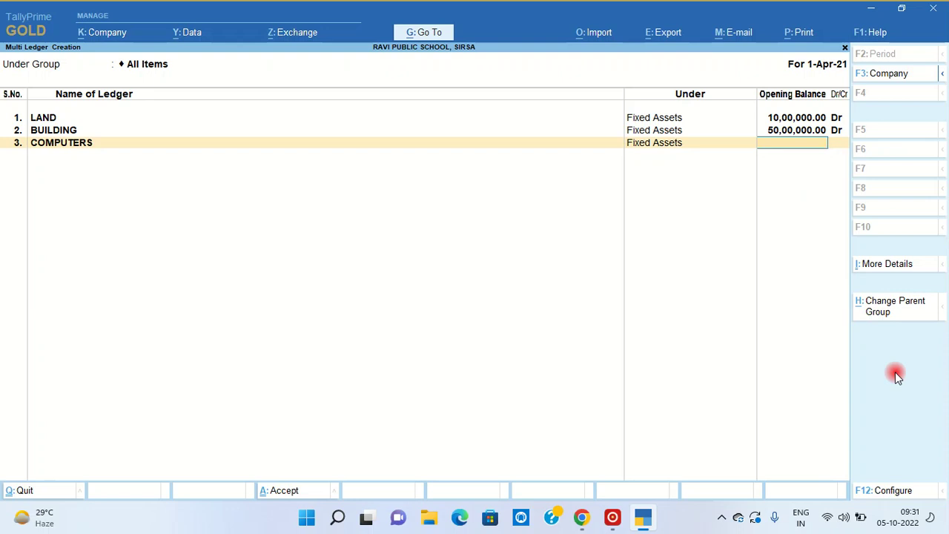
{"action": "type", "text": "500000"}
{"action": "key", "text": "Return"}
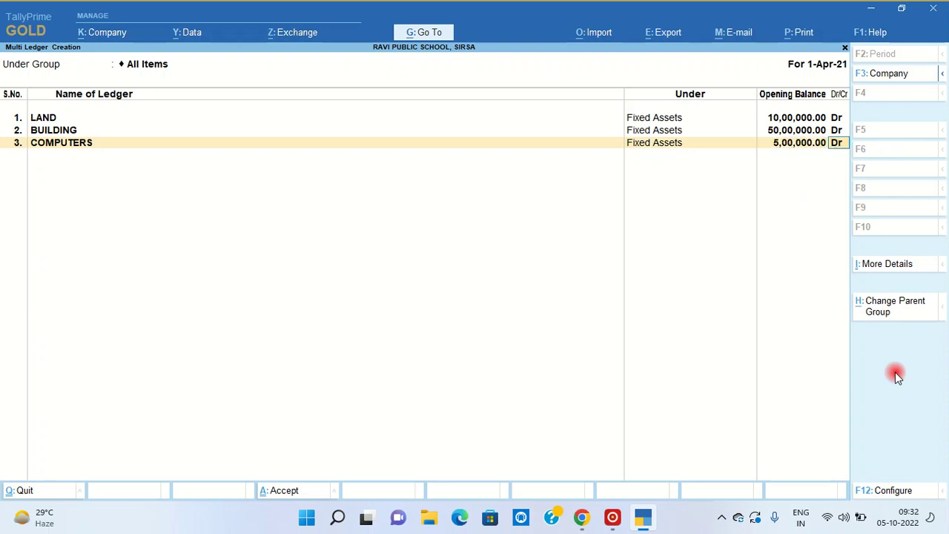
{"action": "key", "text": "Return"}
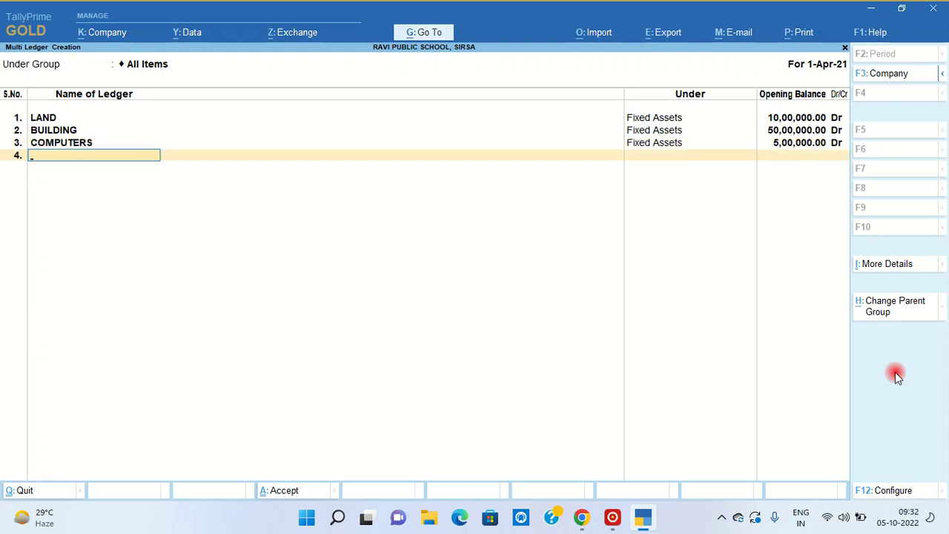
- Add LIABRARY BOOKS under Fixed Assets with a 2,00,000 Dr opening balance
{"action": "type", "text": "LIABRARY BOOKS"}
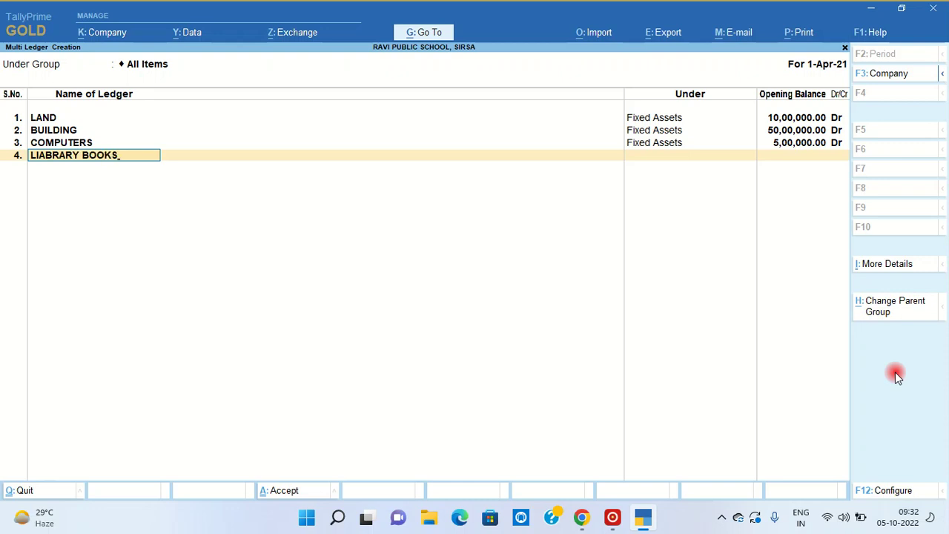
{"action": "key", "text": "Return"}
{"action": "type", "text": "FI"}
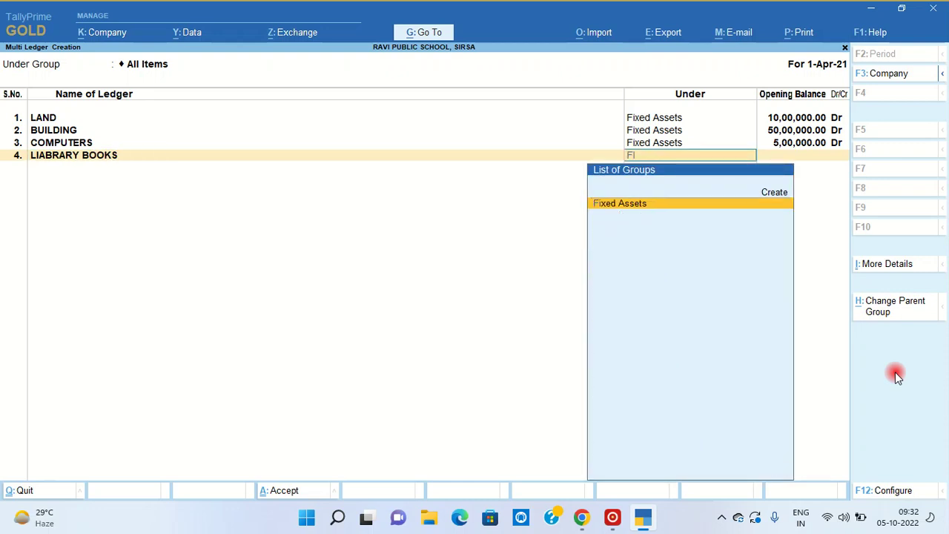
{"action": "key", "text": "Return"}
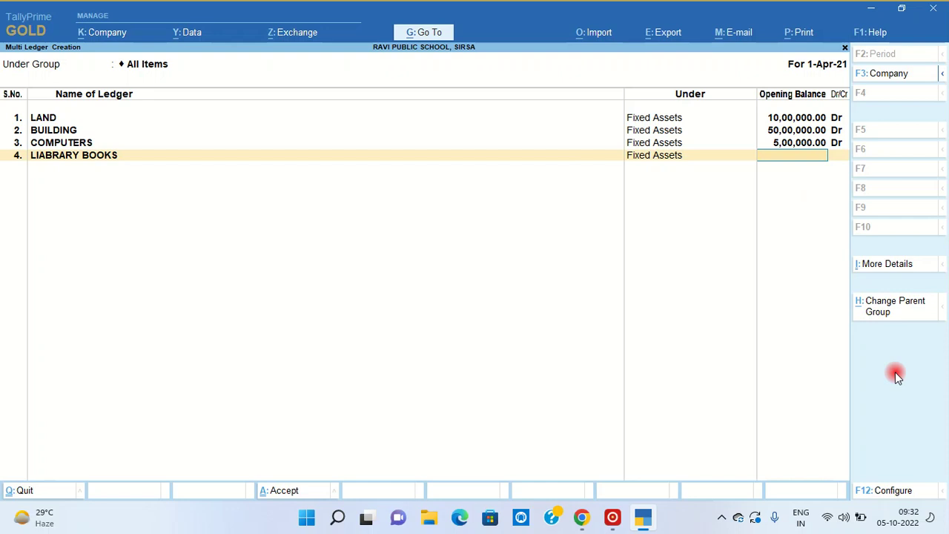
{"action": "type", "text": "200000"}
{"action": "key", "text": "Return"}
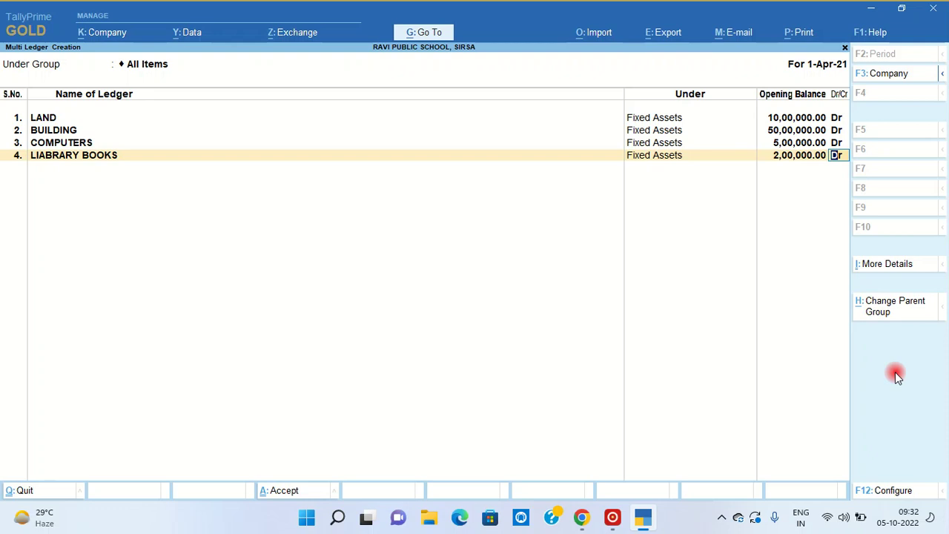
{"action": "key", "text": "Return"}
- Add FAN AND COOLERS under Fixed Assets, correcting its balance to 2,00,000 Dr
{"action": "type", "text": "FAN AND COOLERS"}
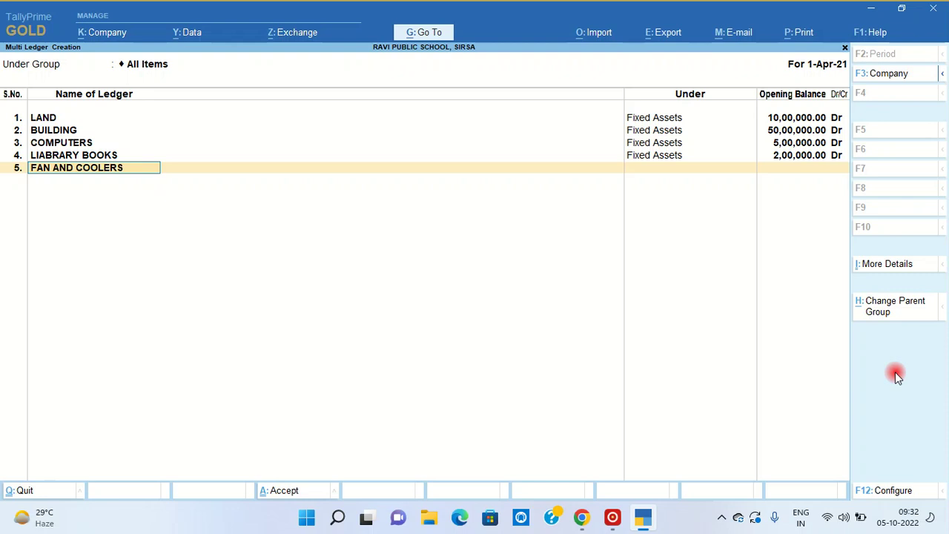
{"action": "key", "text": "Return"}
{"action": "type", "text": "Fi"}
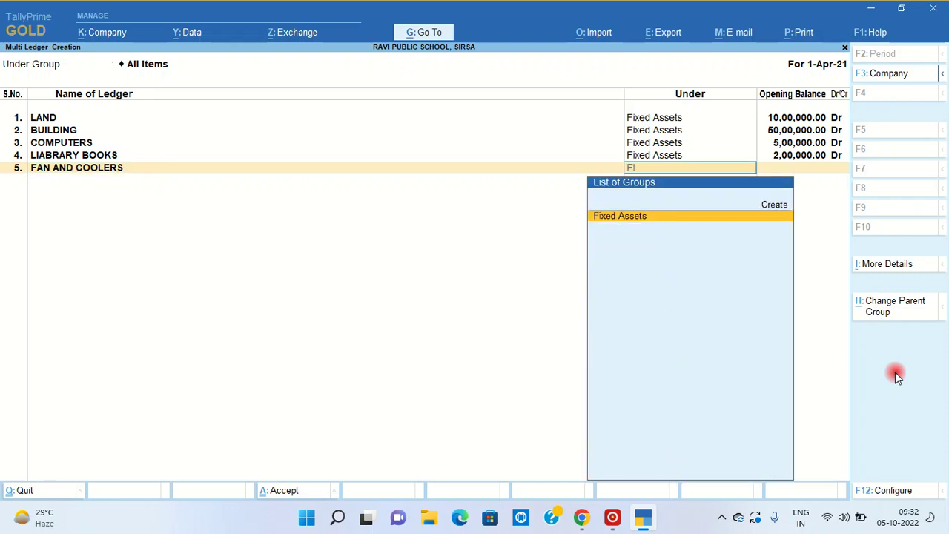
{"action": "key", "text": "Return"}
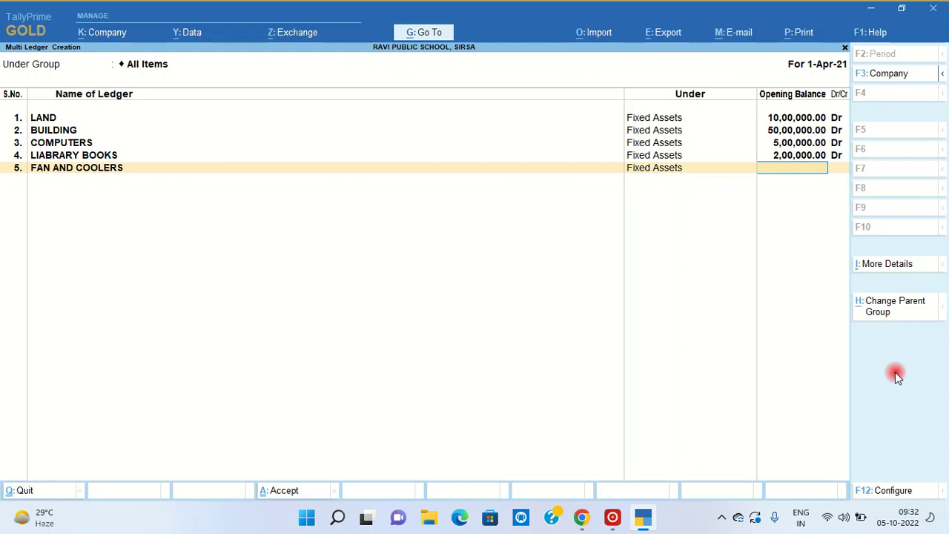
{"action": "type", "text": "20,00,00"}
{"action": "type", "text": "0"}
{"action": "key", "text": "Return"}
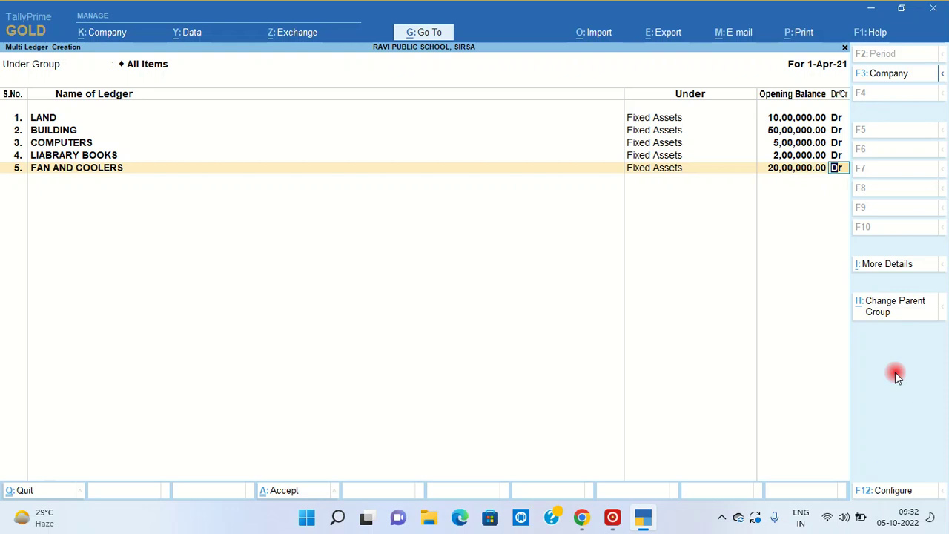
{"action": "key", "text": "BackSpace"}
{"action": "type", "text": "2,00,0"}
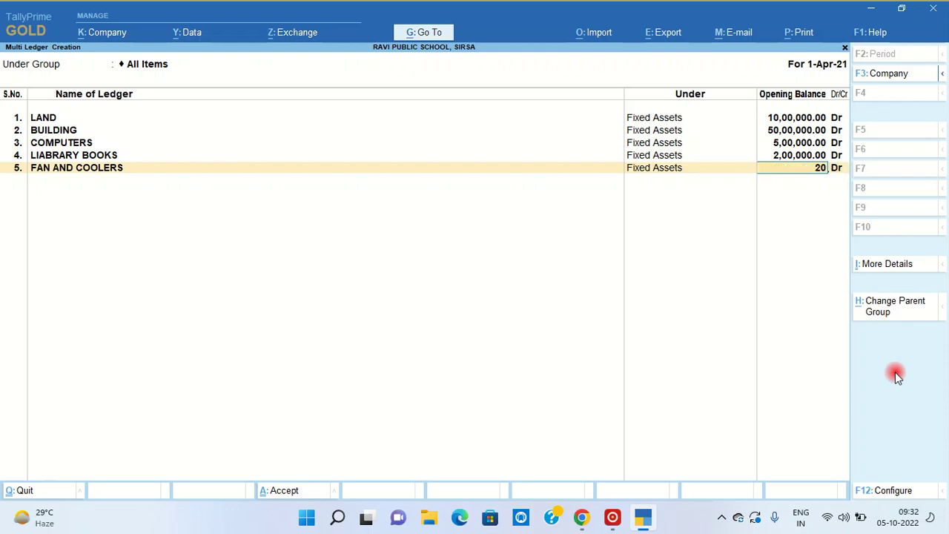
{"action": "type", "text": "00"}
{"action": "key", "text": "Return"}
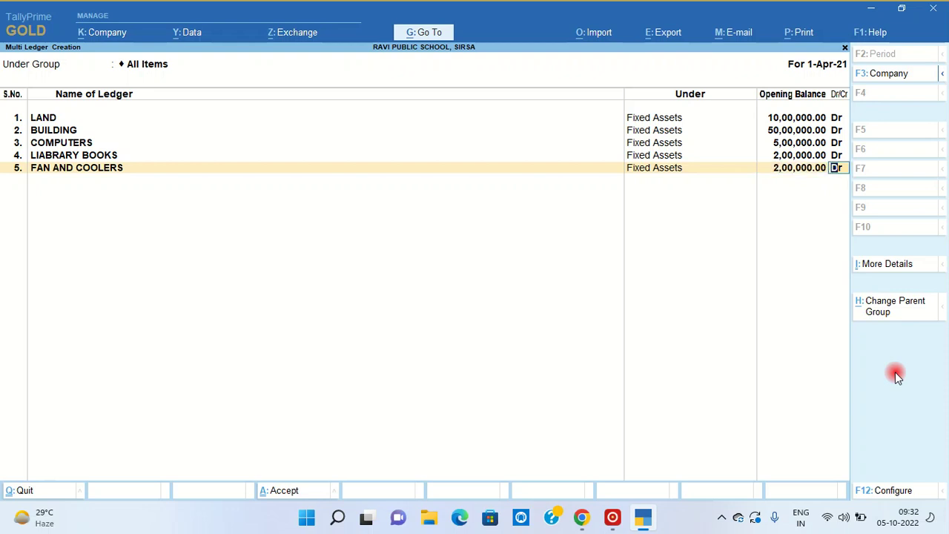
{"action": "key", "text": "Return"}
- Add AC under Fixed Assets with a 2,00,000 Dr opening balance
{"action": "type", "text": "AC"}
{"action": "key", "text": "Return"}
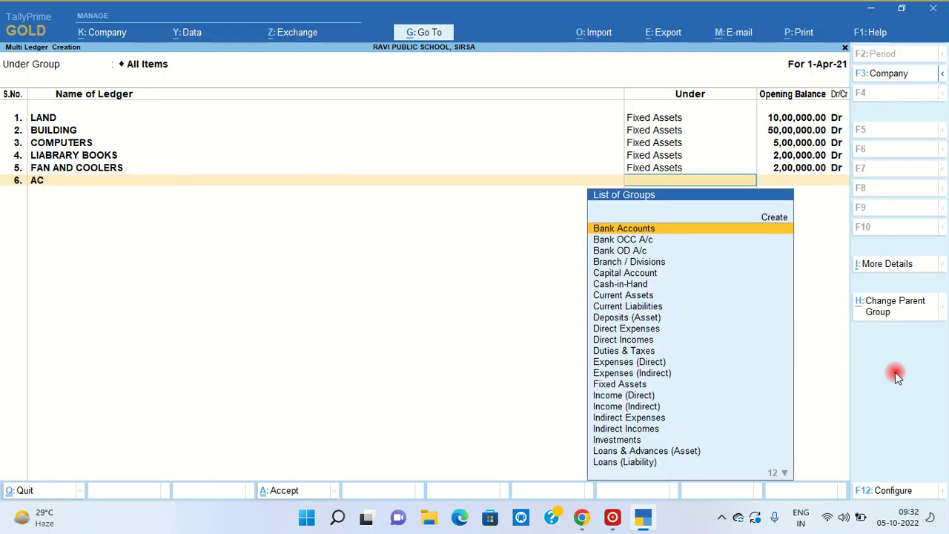
{"action": "type", "text": "FIX"}
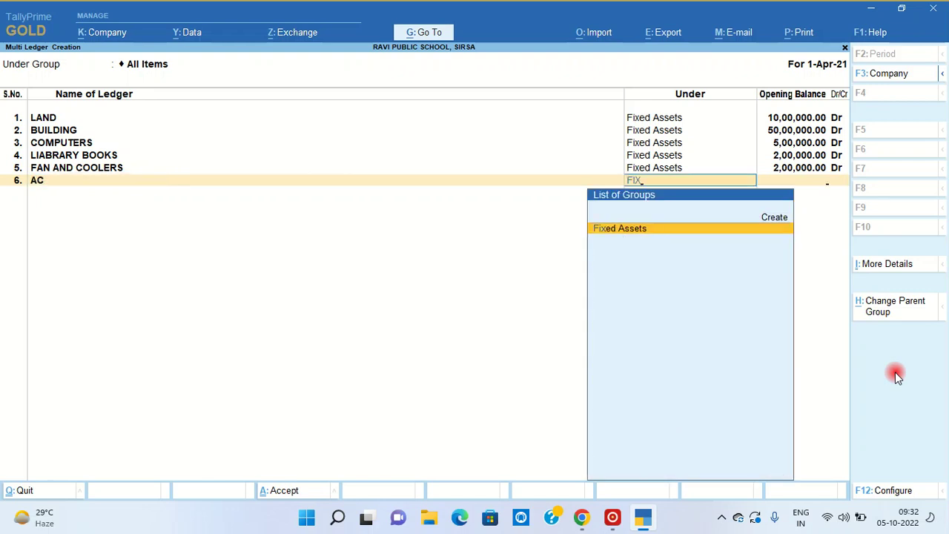
{"action": "key", "text": "Return"}
{"action": "type", "text": "200000"}
{"action": "key", "text": "Return"}
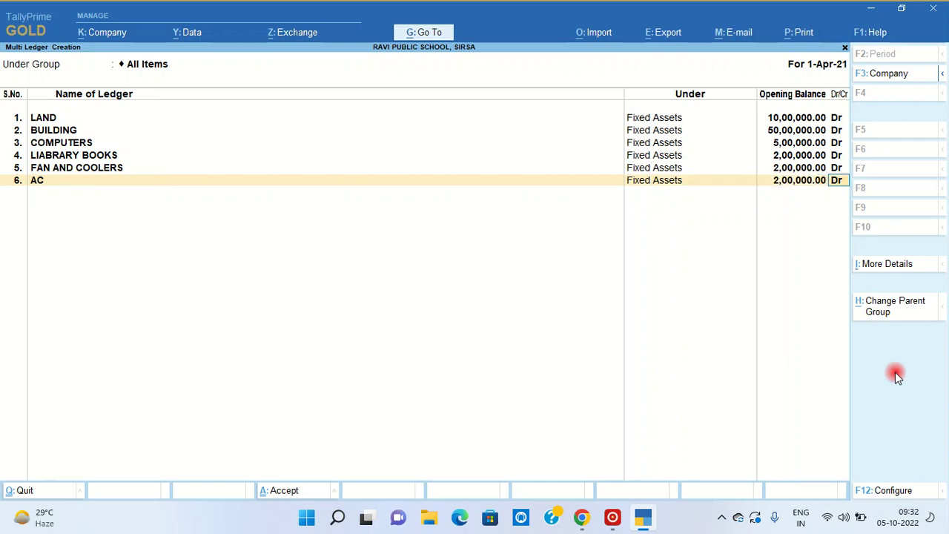
{"action": "key", "text": "Return"}
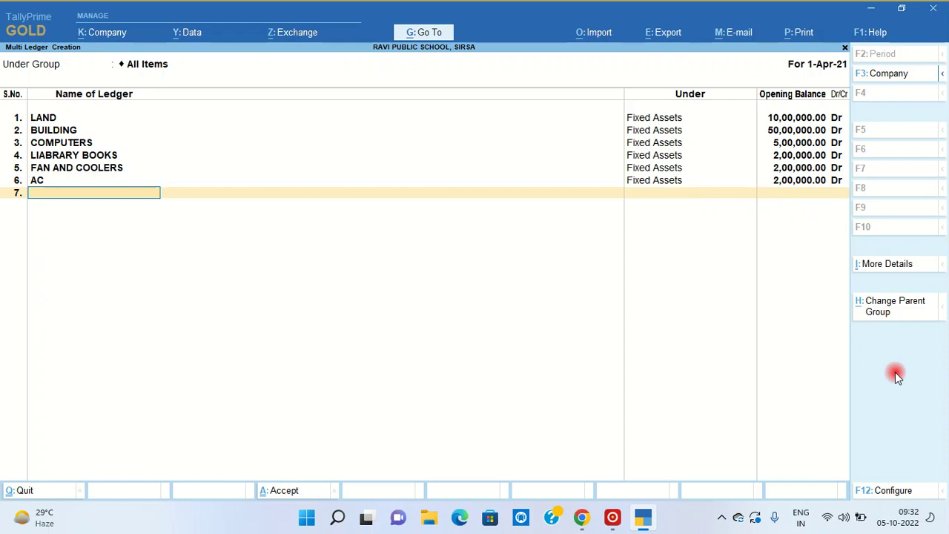
- Add PHOTOSTATE MACHINE at 1,00,000 and FURNITURE AND FIXTURE at 5,00,000 under Fixed Assets
{"action": "type", "text": "PHOTOSTATE MACHINE"}
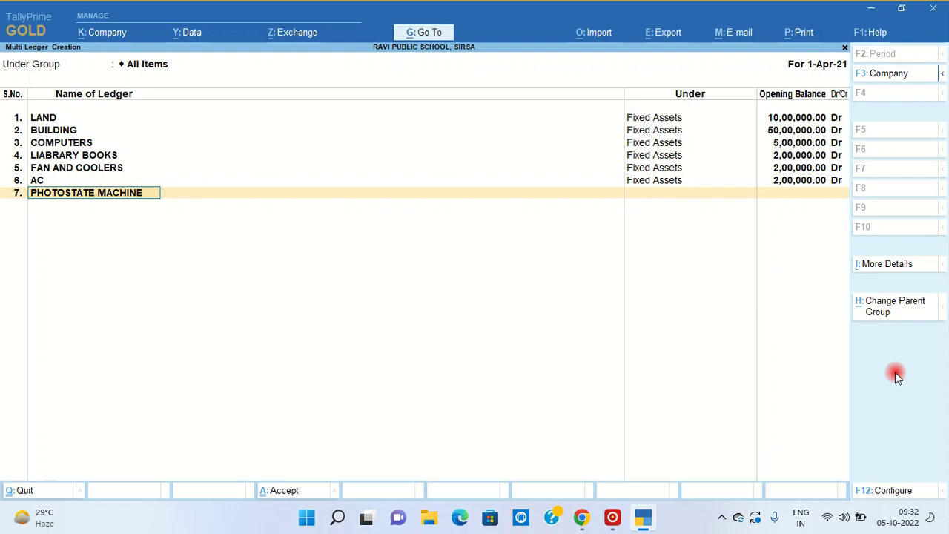
{"action": "key", "text": "Return"}
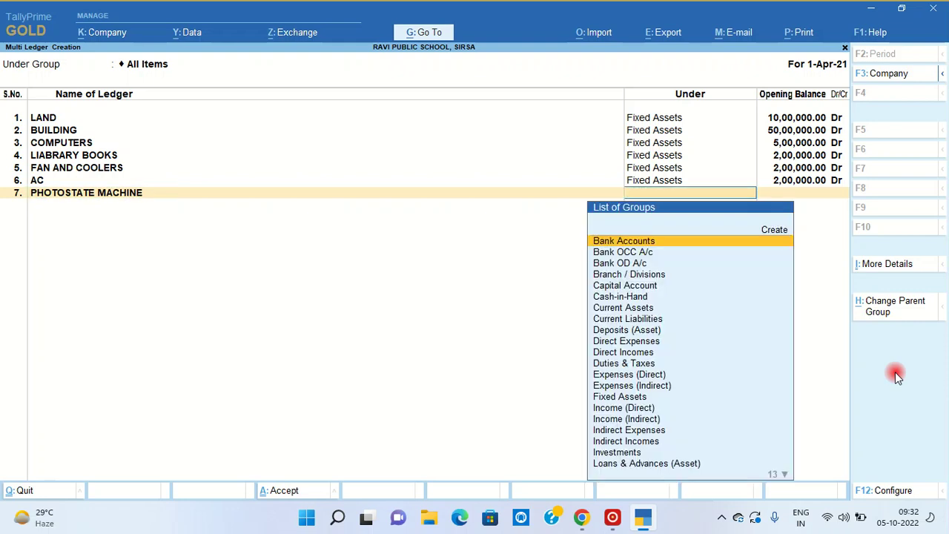
{"action": "type", "text": "FI"}
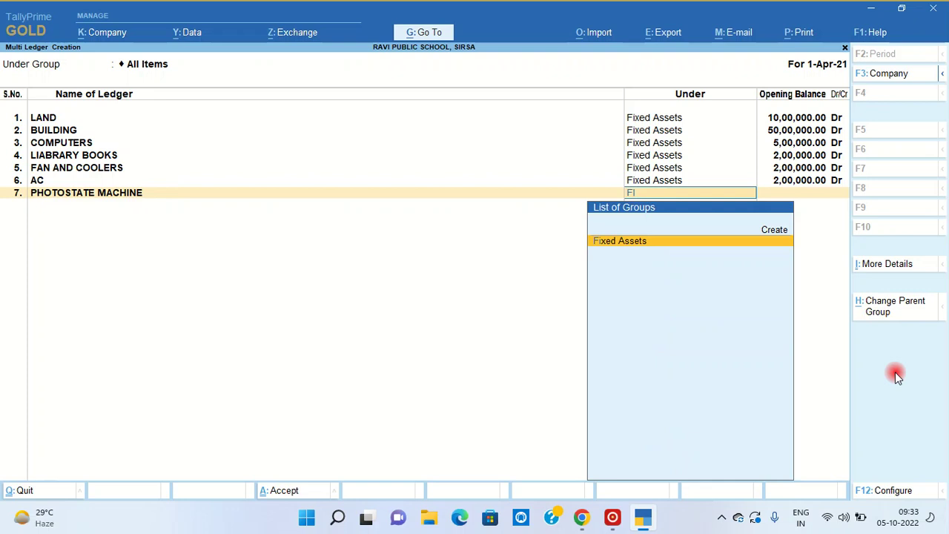
{"action": "key", "text": "Return"}
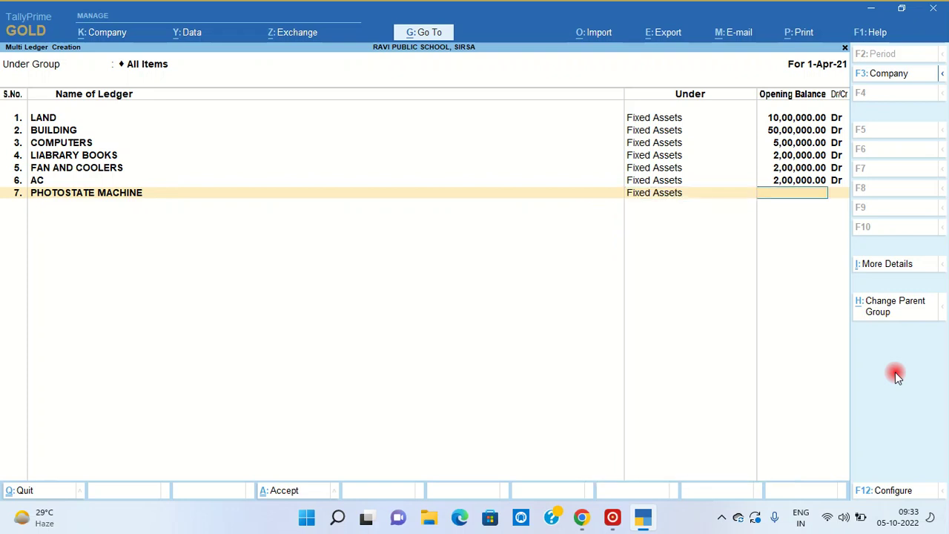
{"action": "type", "text": "100000"}
{"action": "key", "text": "Return"}
{"action": "key", "text": "Return"}
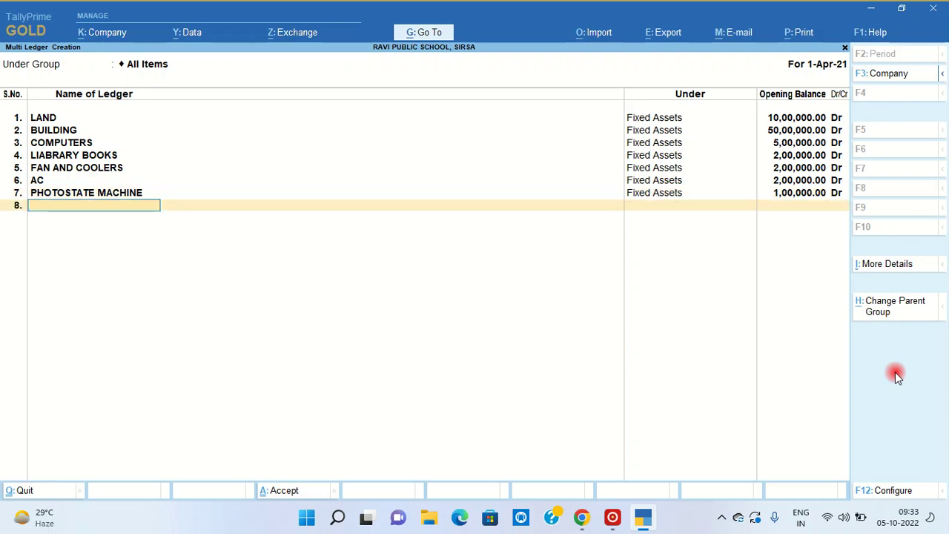
{"action": "type", "text": "FURNITURE AND FI"}
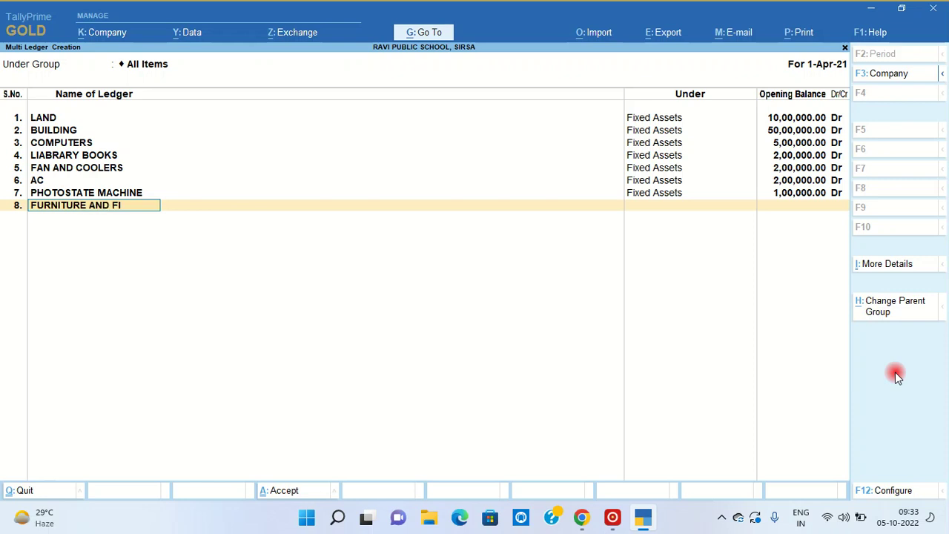
{"action": "type", "text": "XTURE"}
{"action": "key", "text": "Return"}
{"action": "type", "text": "fix"}
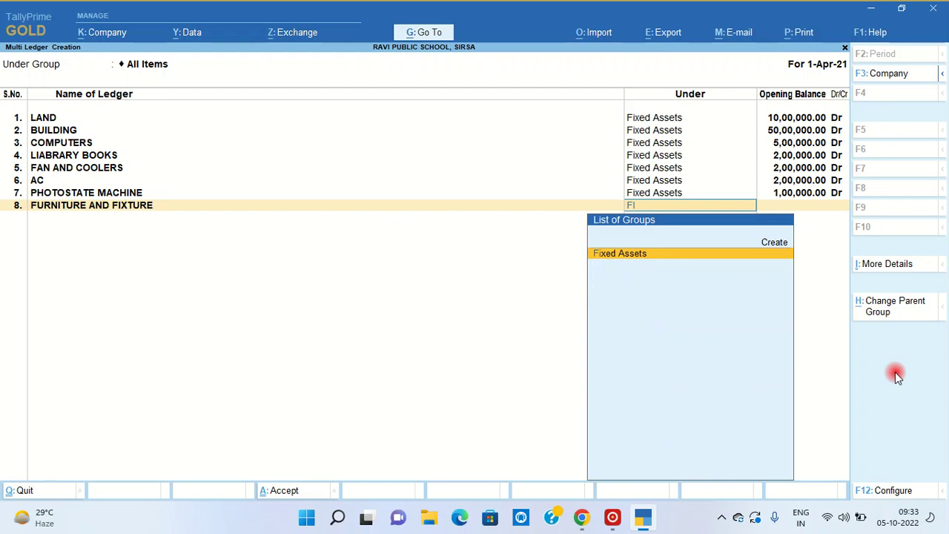
{"action": "key", "text": "Return"}
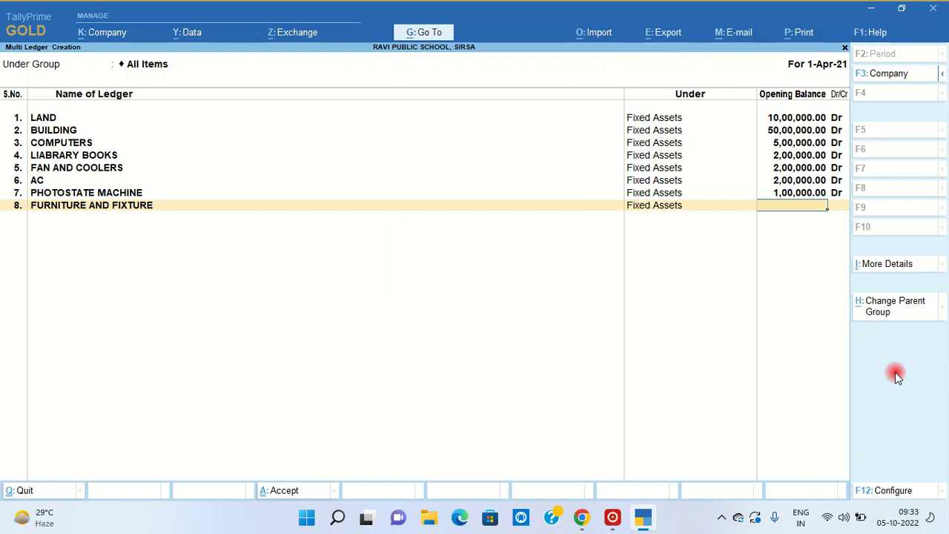
{"action": "type", "text": "500000"}
{"action": "key", "text": "Return"}
{"action": "key", "text": "Return"}
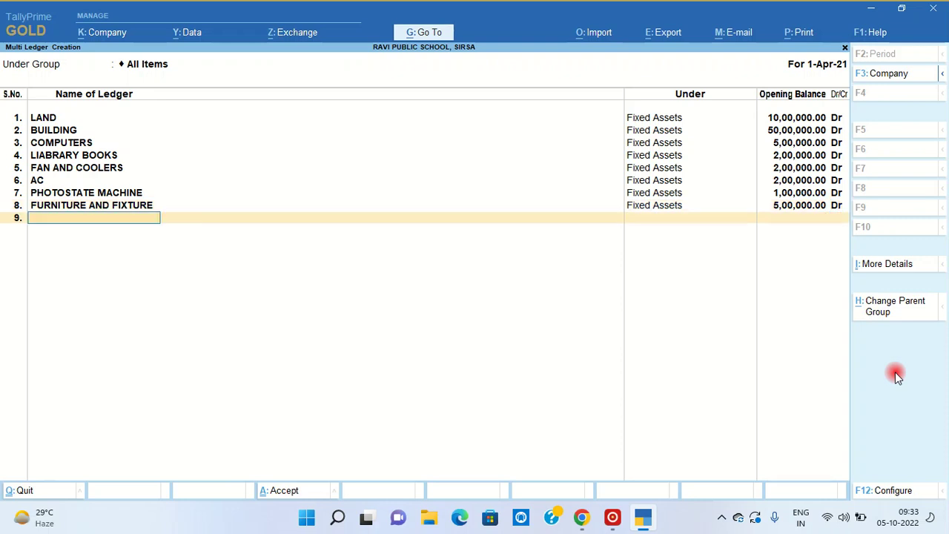
- Add FIXED DEPOSIT WITH HDFC BANK under Investments with a 50,00,000 Dr opening balance
{"action": "type", "text": "FIXED DEPOSIT WITH"}
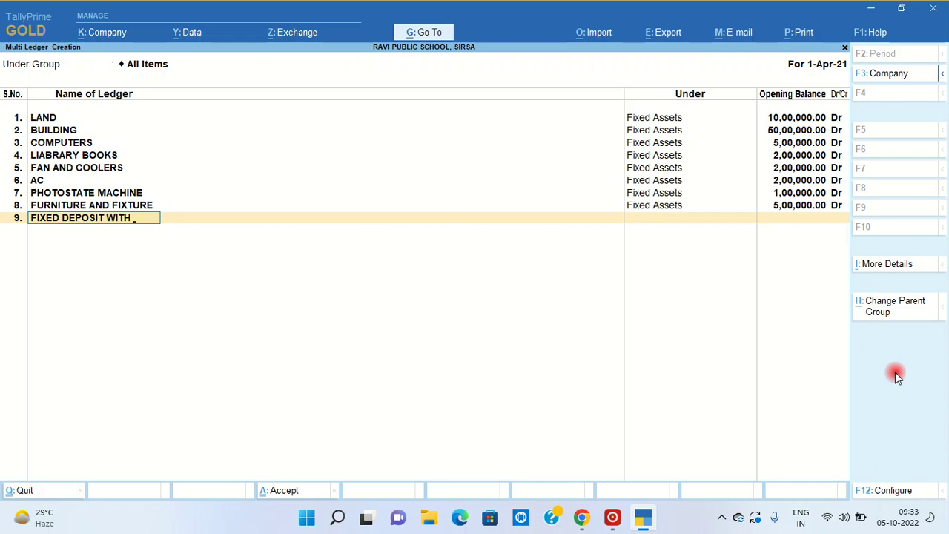
{"action": "type", "text": "H"}
{"action": "type", "text": "DFC BANK"}
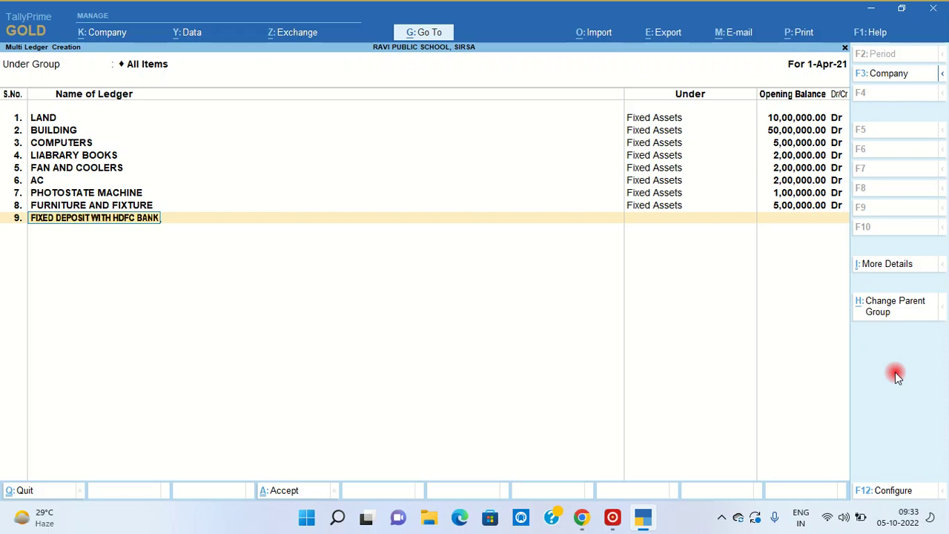
{"action": "key", "text": "Return"}
{"action": "type", "text": "INVE"}
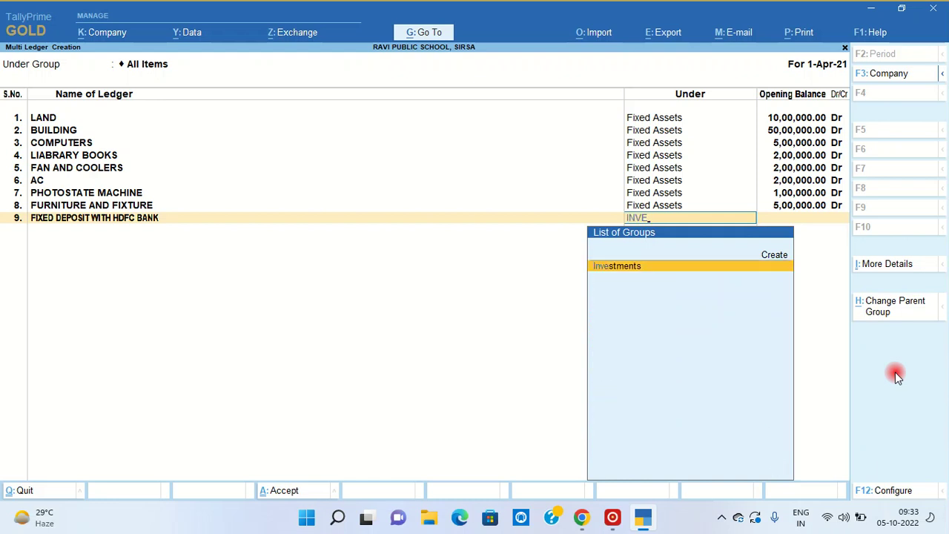
{"action": "key", "text": "Return"}
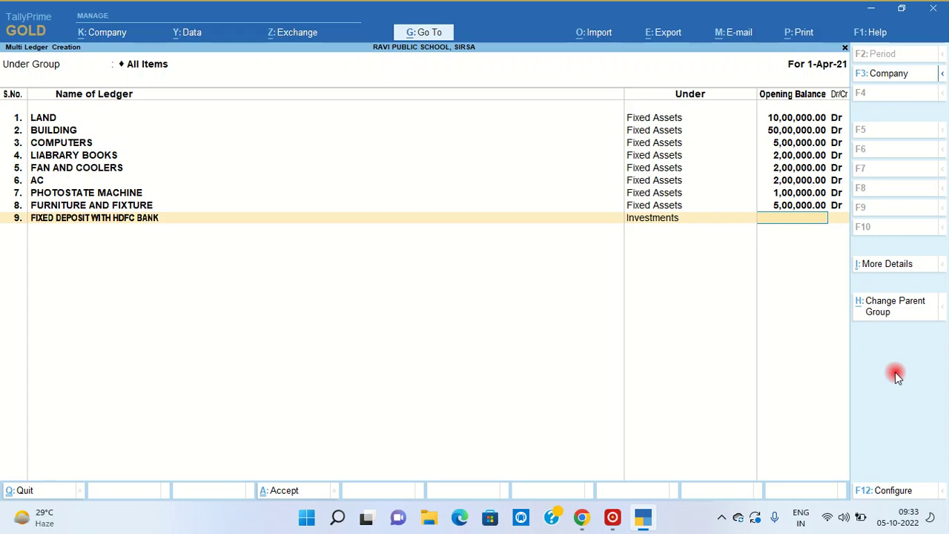
{"action": "type", "text": "50,0"}
{"action": "type", "text": "00,"}
{"action": "type", "text": "000.00"}
{"action": "key", "text": "Return"}
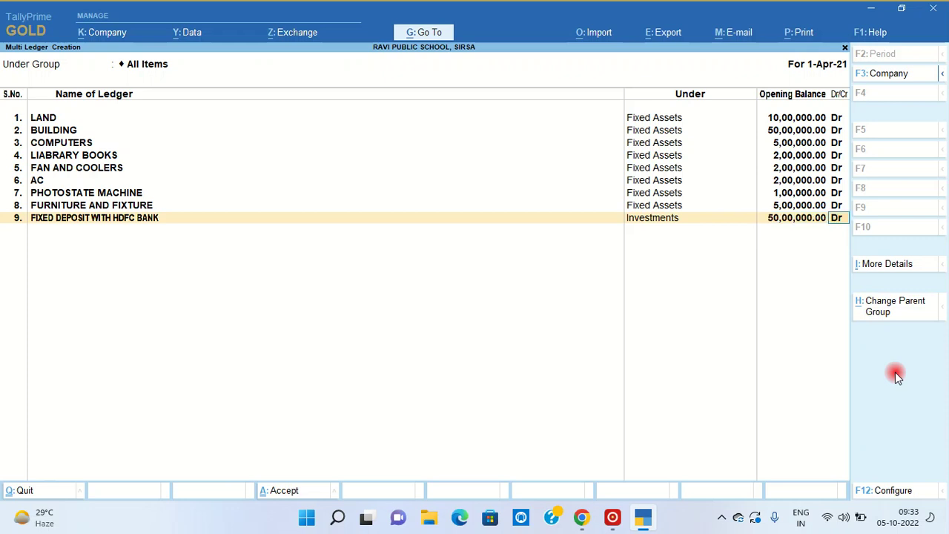
{"action": "key", "text": "Return"}
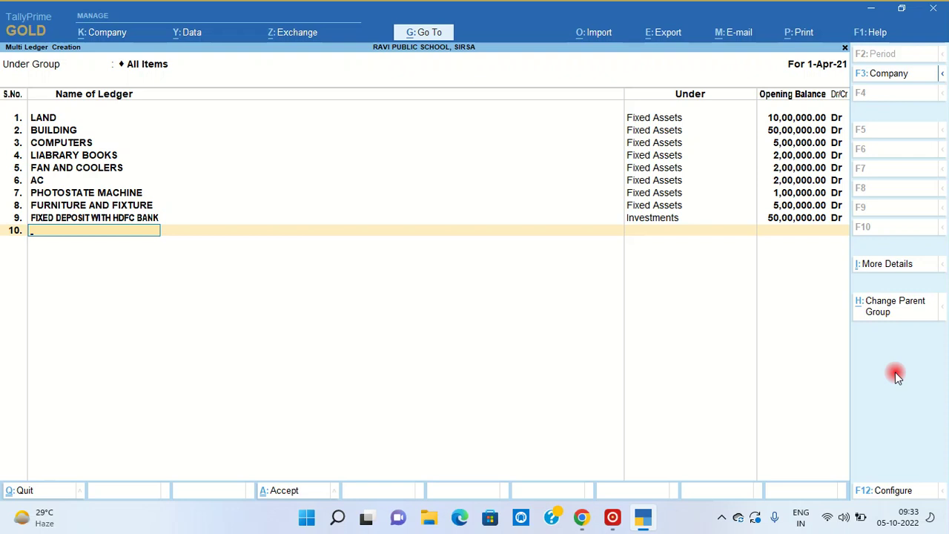
- Add HDFC BANK A/C under Bank Accounts at 5,00,000 Dr, then name the next ledger RAVI CAPITAL A/C
{"action": "type", "text": "HDFC BANK A/C"}
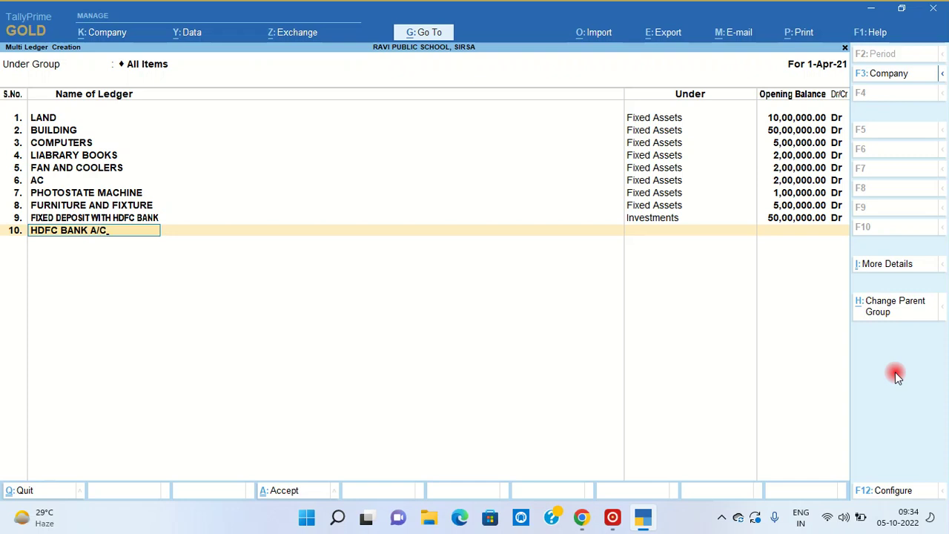
{"action": "key", "text": "Return"}
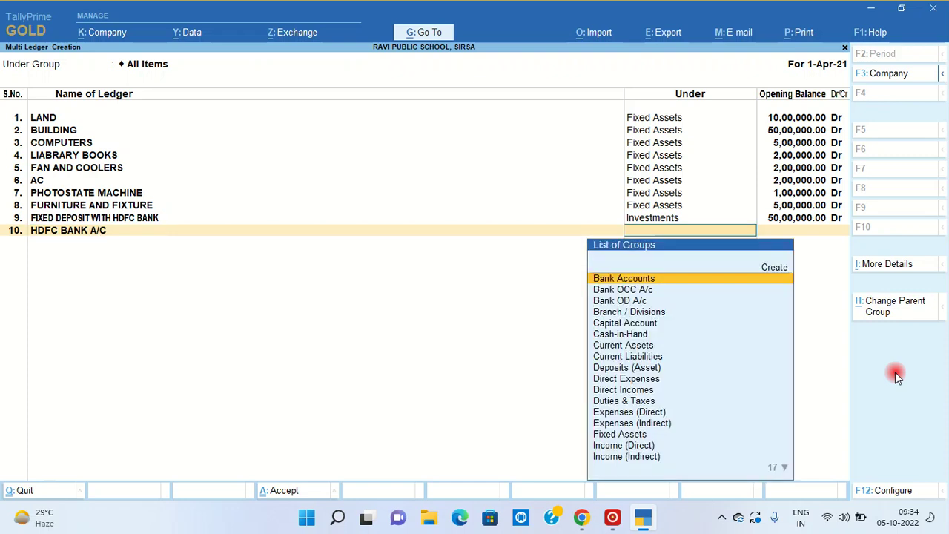
{"action": "key", "text": "Return"}
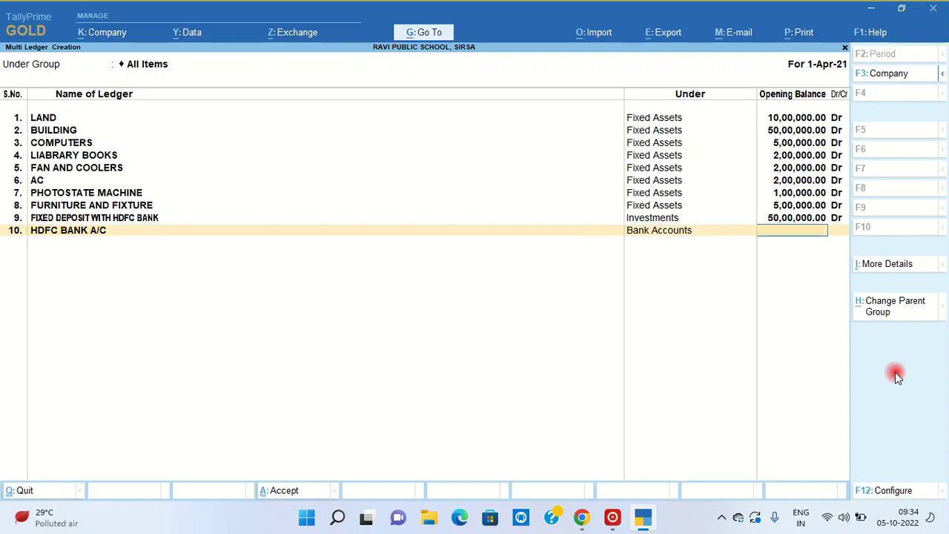
{"action": "type", "text": "50000"}
{"action": "key", "text": "Return"}
{"action": "key", "text": "Return"}
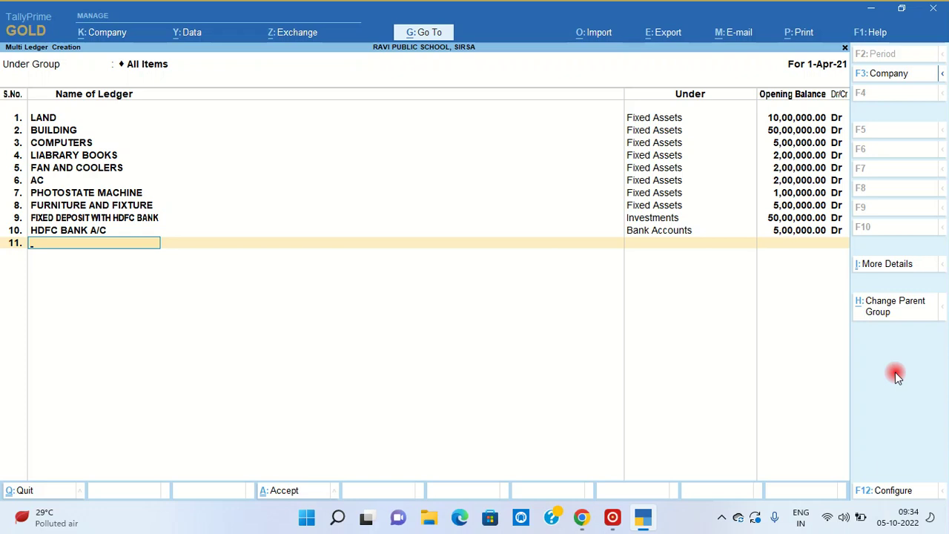
{"action": "type", "text": "RAVI CAPITAL A/C"}
- Put RAVI CAPITAL A/C under Capital Account with a 37,00,000 Cr opening balance
{"action": "key", "text": "Return"}
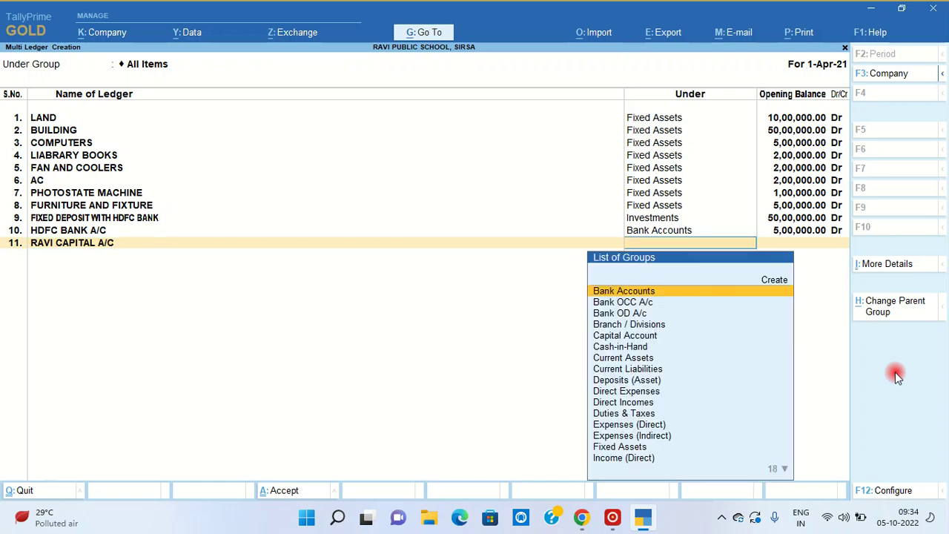
{"action": "type", "text": "CAPI"}
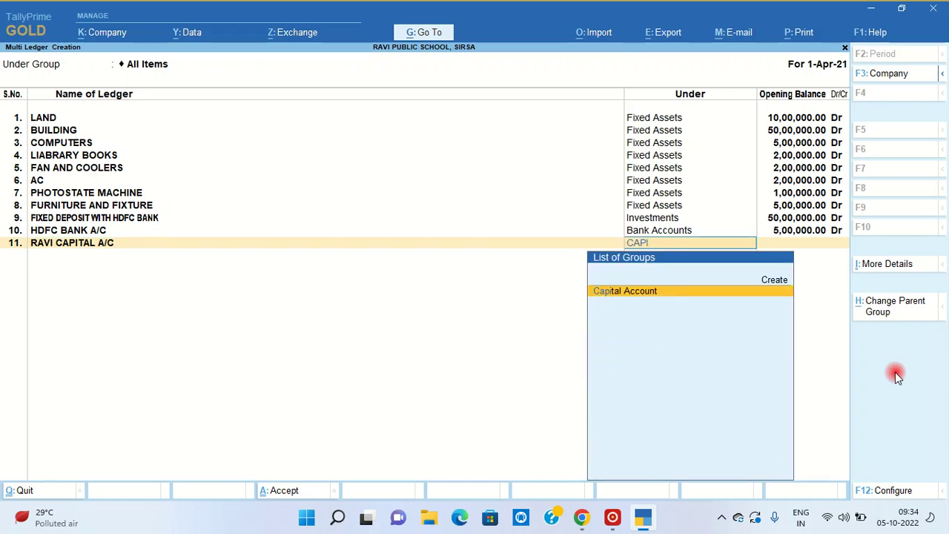
{"action": "key", "text": "Return"}
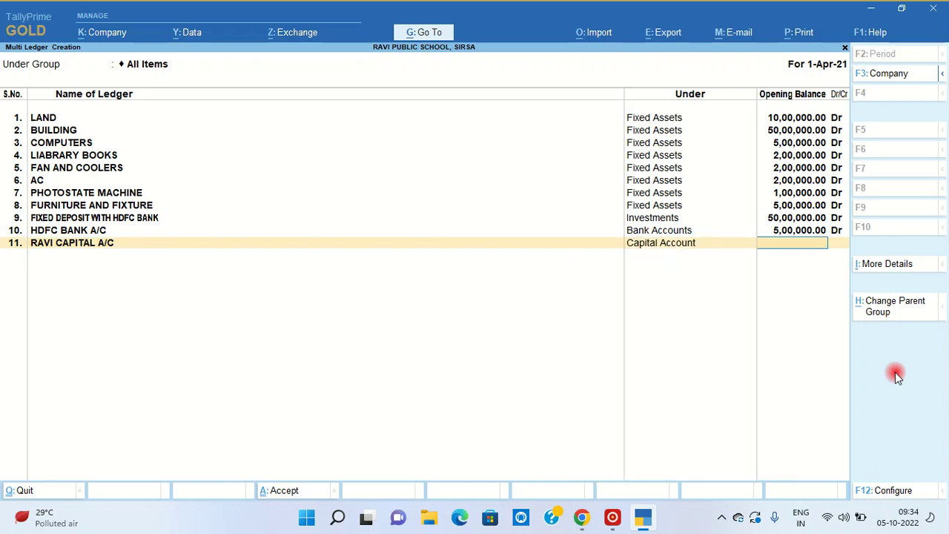
{"action": "type", "text": "37,00,"}
{"action": "type", "text": "0000"}
{"action": "key", "text": "Return"}
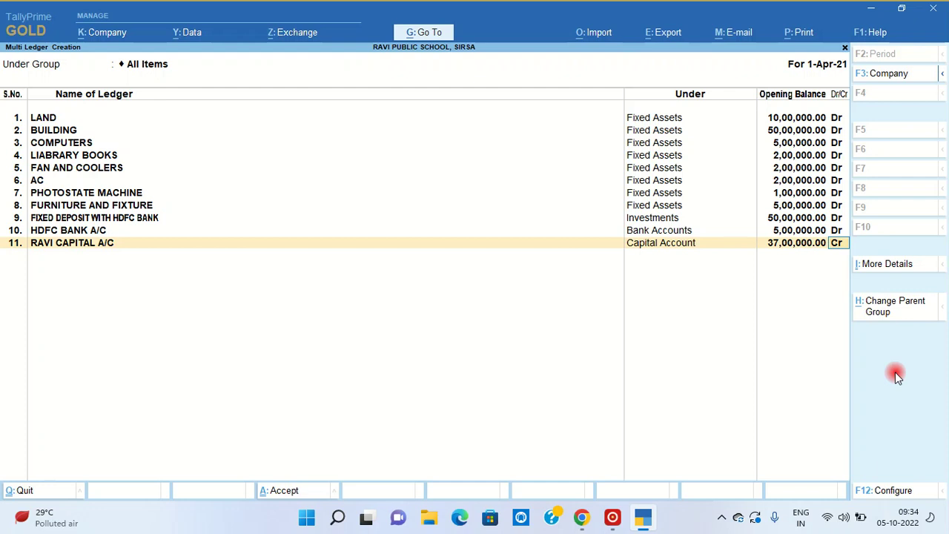
{"action": "key", "text": "Return"}
- Add HDFC LOAN A/C under Secured Loans at 1,00,00,000 Cr and save all ledgers
{"action": "type", "text": "H"}
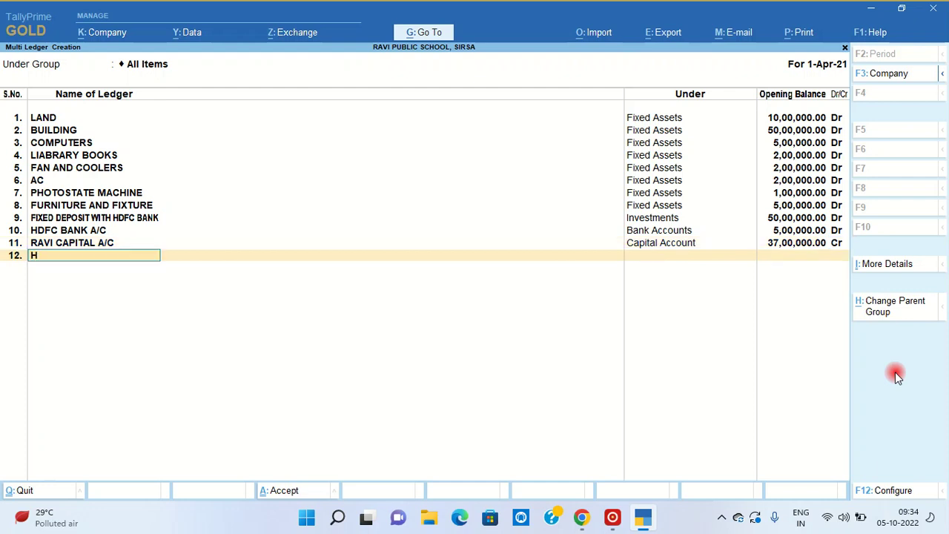
{"action": "type", "text": "DFC LOAN A/C"}
{"action": "key", "text": "Return"}
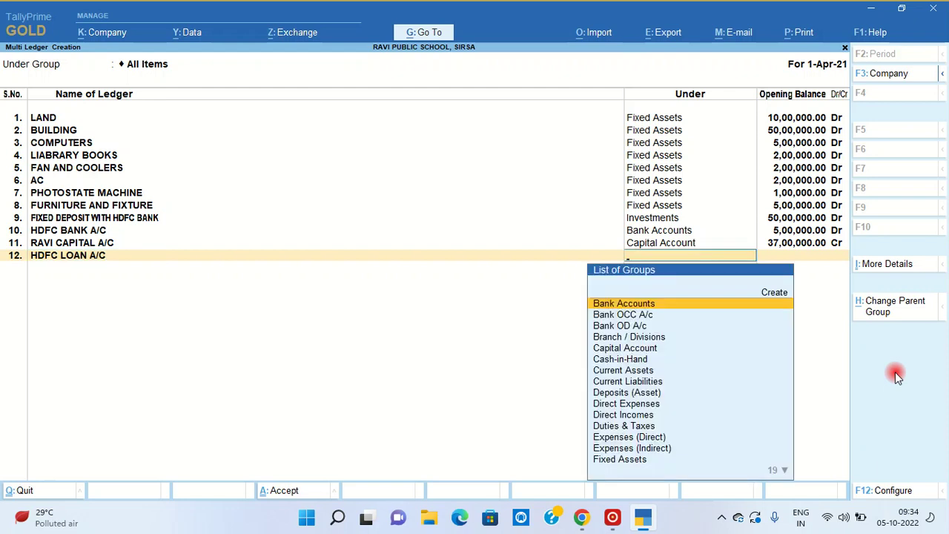
{"action": "type", "text": "SECU"}
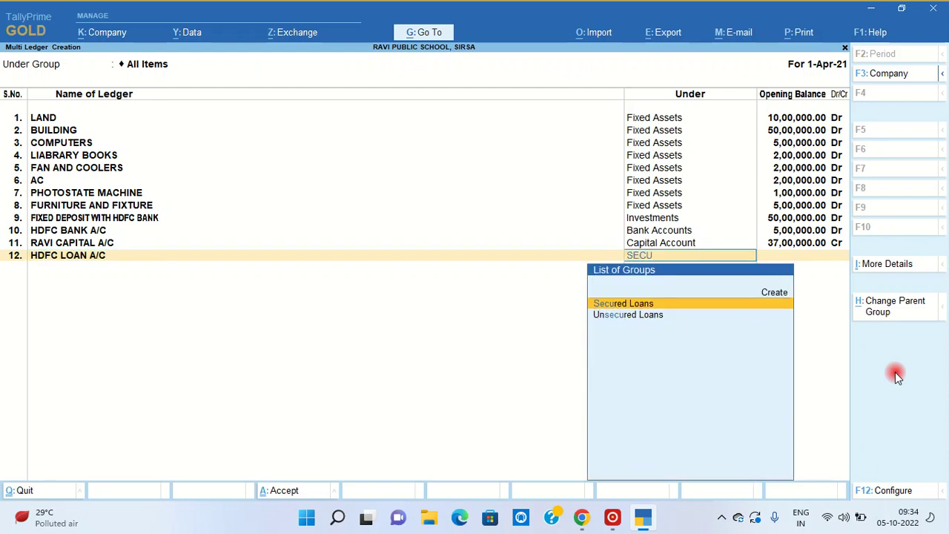
{"action": "key", "text": "Return"}
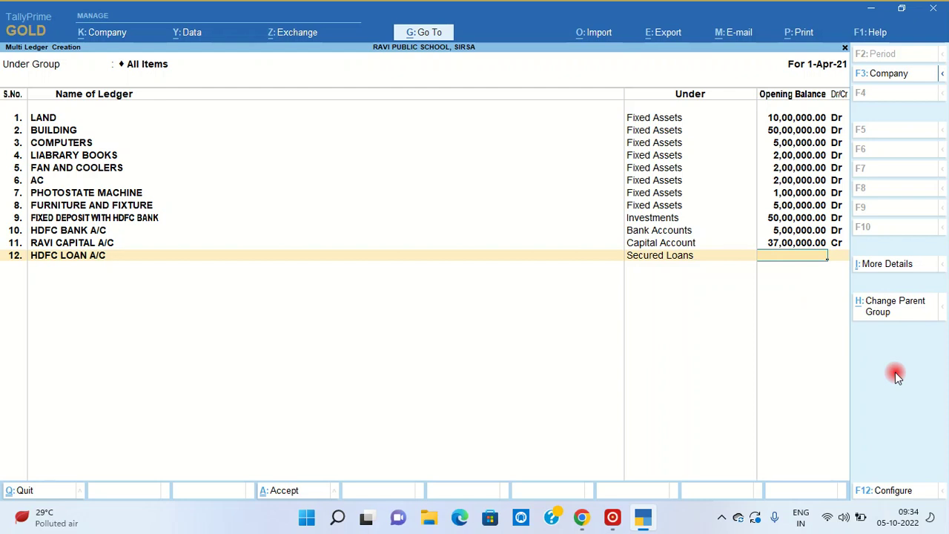
{"action": "type", "text": "1,00,00,"}
{"action": "type", "text": "0"}
{"action": "type", "text": "00"}
{"action": "key", "text": "Return"}
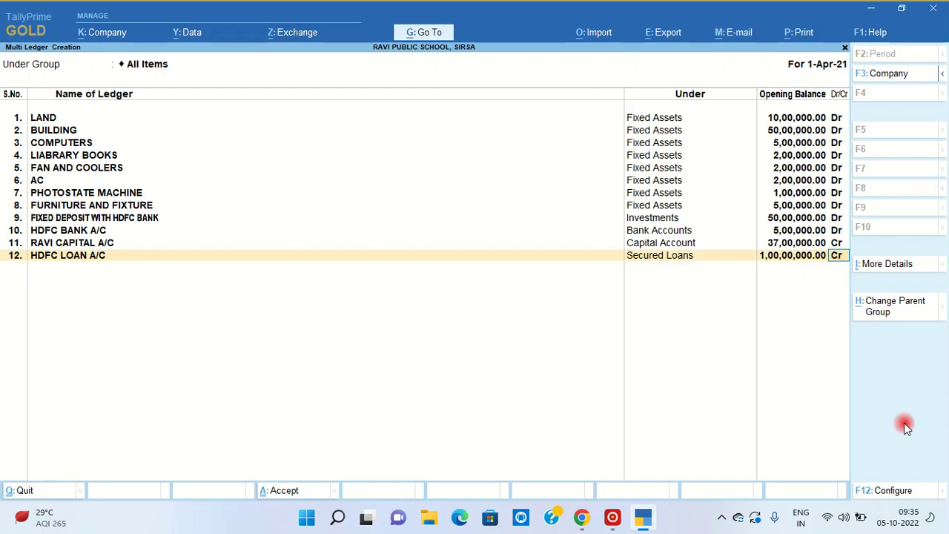
{"action": "key", "text": "Return"}
{"action": "key", "text": "Return"}
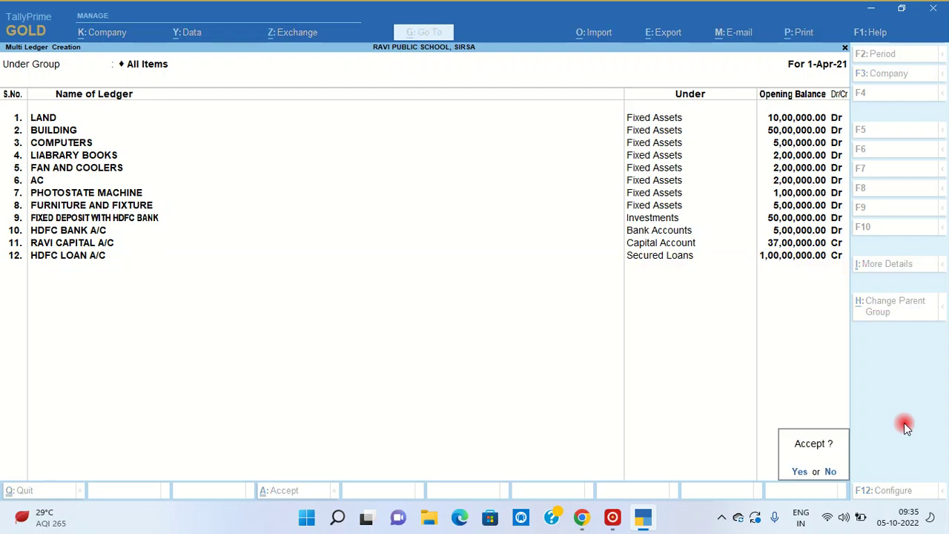
{"action": "key", "text": "Return"}
{"action": "key", "text": "Escape"}
{"action": "key", "text": "Escape"}
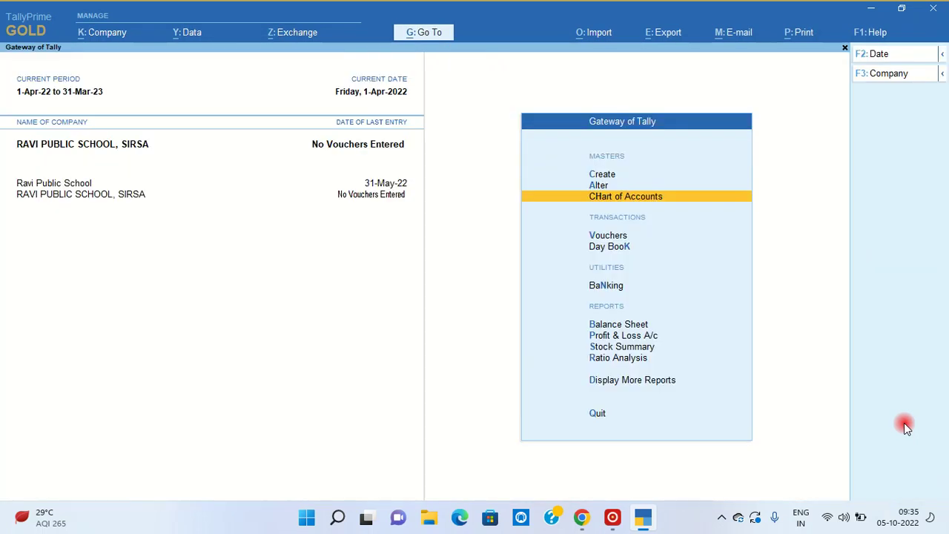
{"action": "key", "text": "Down"}
{"action": "key", "text": "Down"}
{"action": "key", "text": "Down"}
{"action": "key", "text": "Down"}
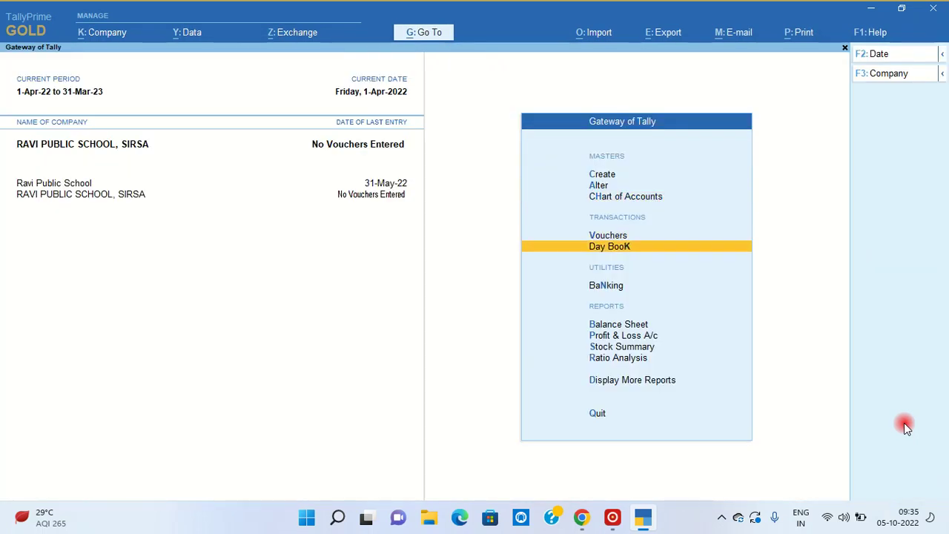
{"action": "key", "text": "Return"}
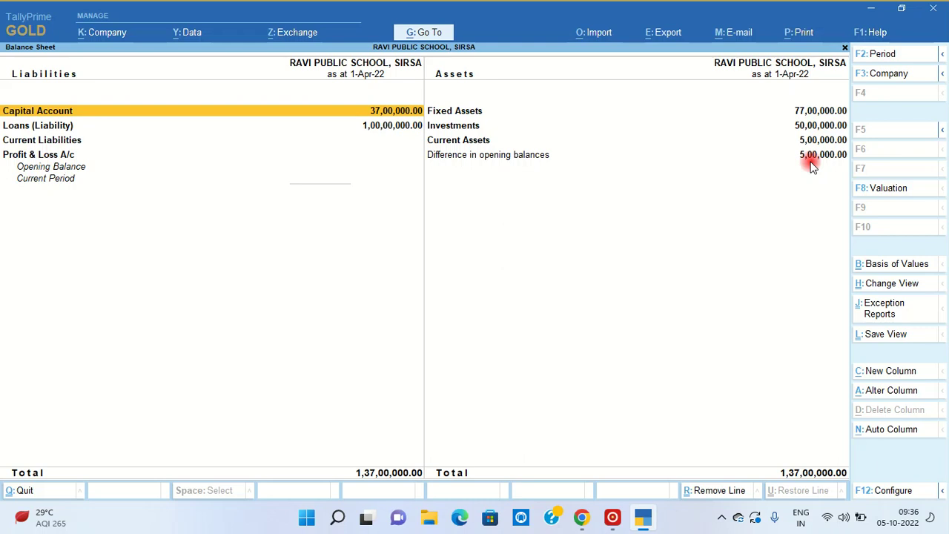
{"action": "key", "text": "Escape"}
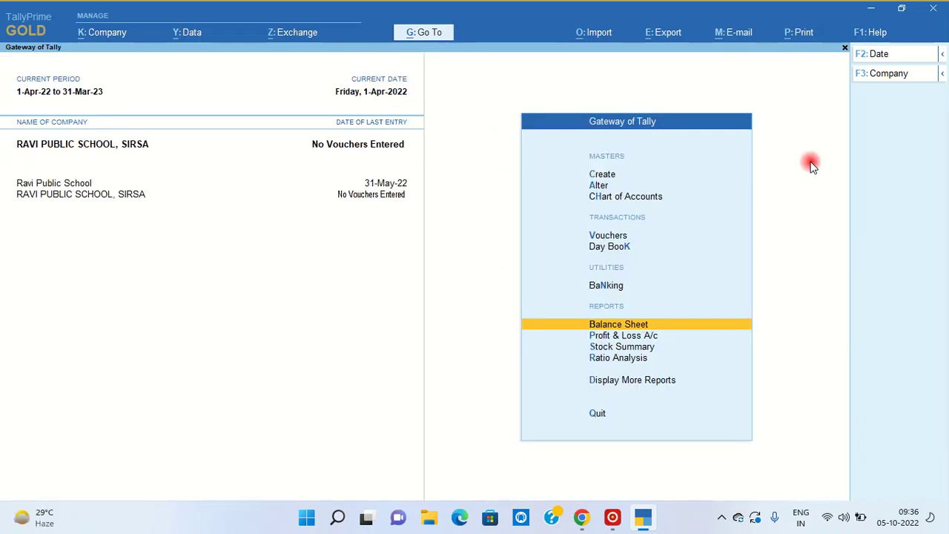
{"action": "key", "text": "Up"}
{"action": "key", "text": "Up"}
{"action": "key", "text": "Up"}
{"action": "key", "text": "Up"}
{"action": "key", "text": "Up"}
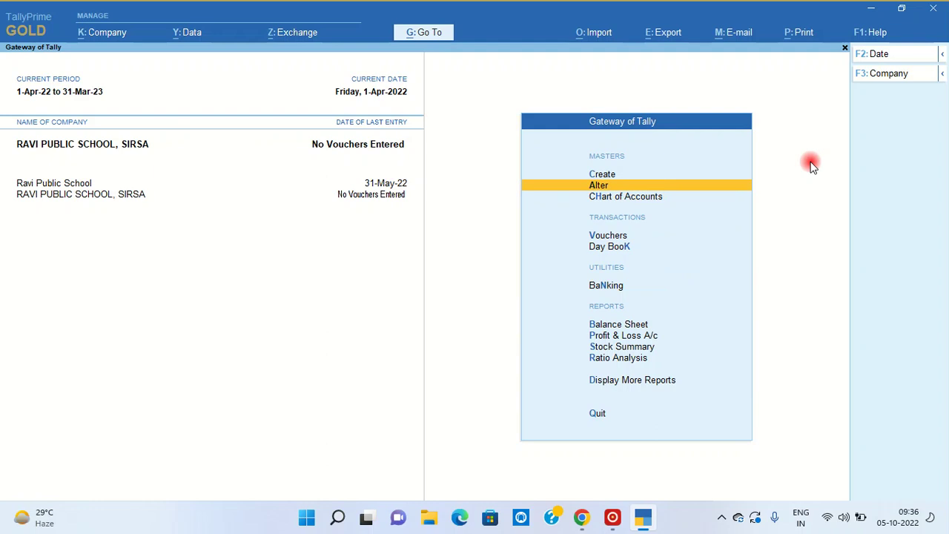
- Alter the Cash ledger to a 5,00,000 Dr opening balance, then reopen the Balance Sheet
{"action": "key", "text": "Return"}
{"action": "key", "text": "Down"}
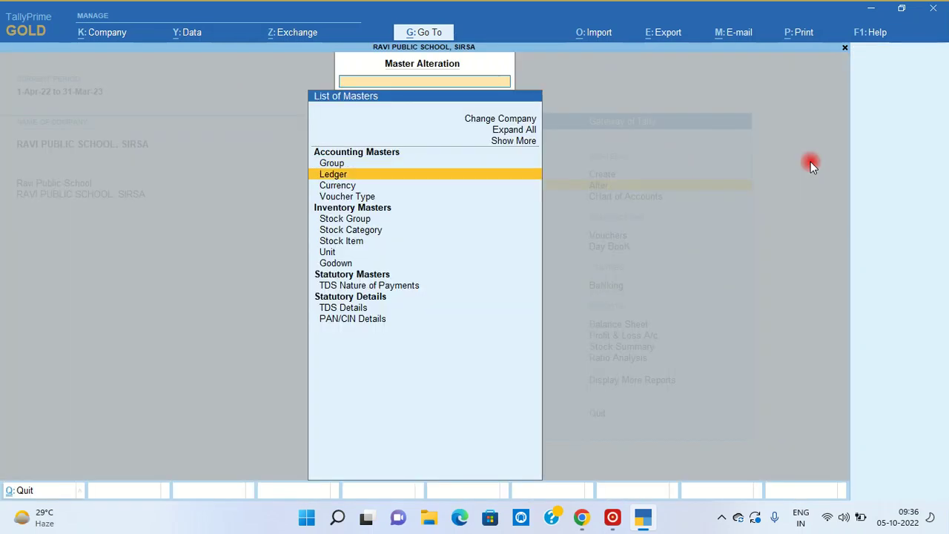
{"action": "key", "text": "Return"}
{"action": "key", "text": "Down"}
{"action": "key", "text": "Down"}
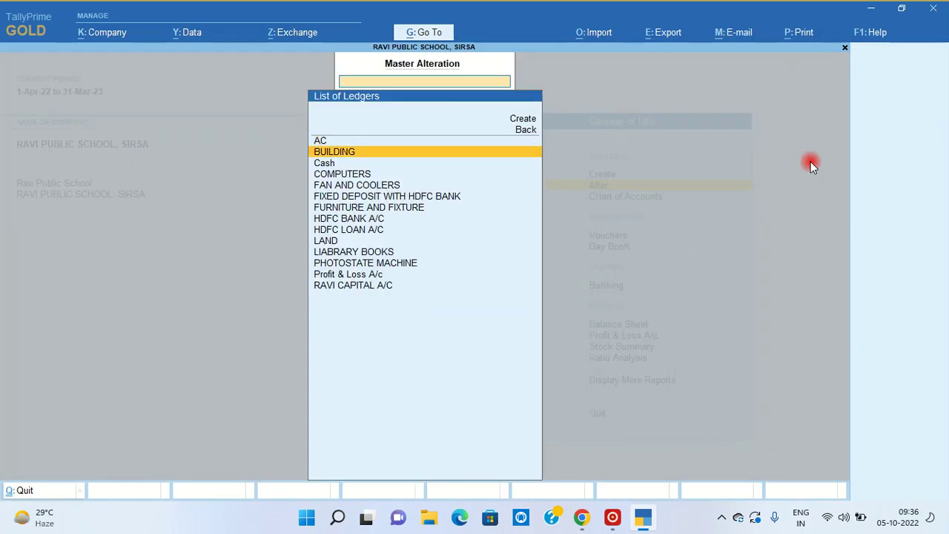
{"action": "key", "text": "Return"}
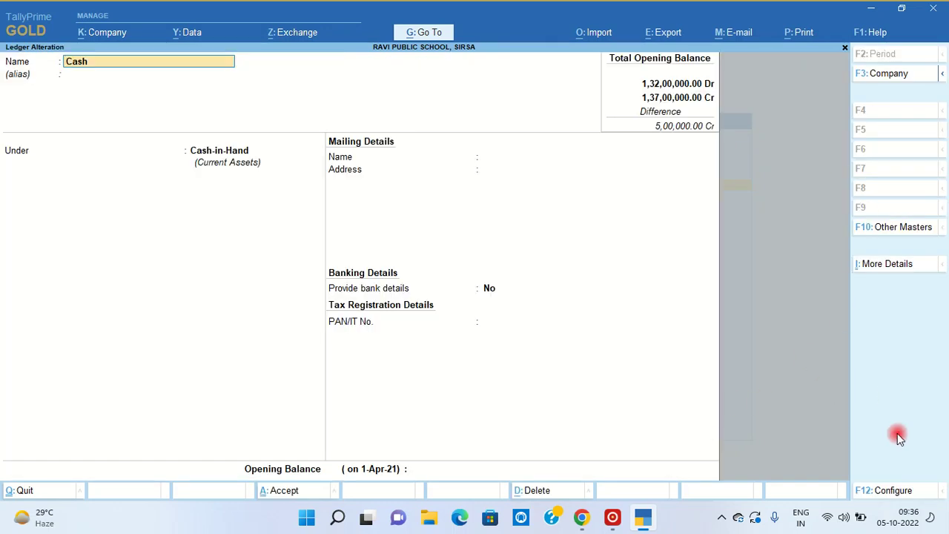
{"action": "left_click", "coordinate": [423, 470]}
{"action": "type", "text": "500000"}
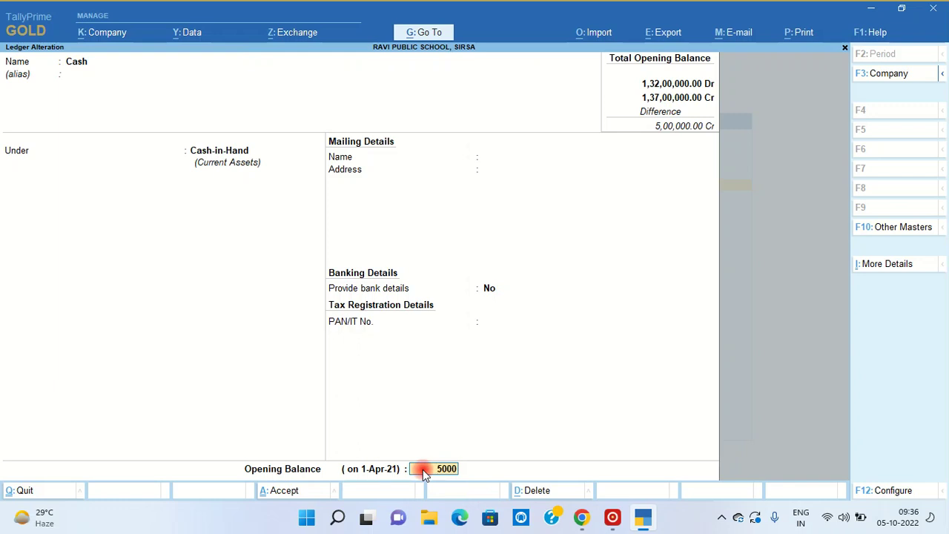
{"action": "key", "text": "Return"}
{"action": "key", "text": "Return"}
{"action": "key", "text": "Return"}
{"action": "key", "text": "Escape"}
{"action": "key", "text": "Escape"}
{"action": "key", "text": "b"}
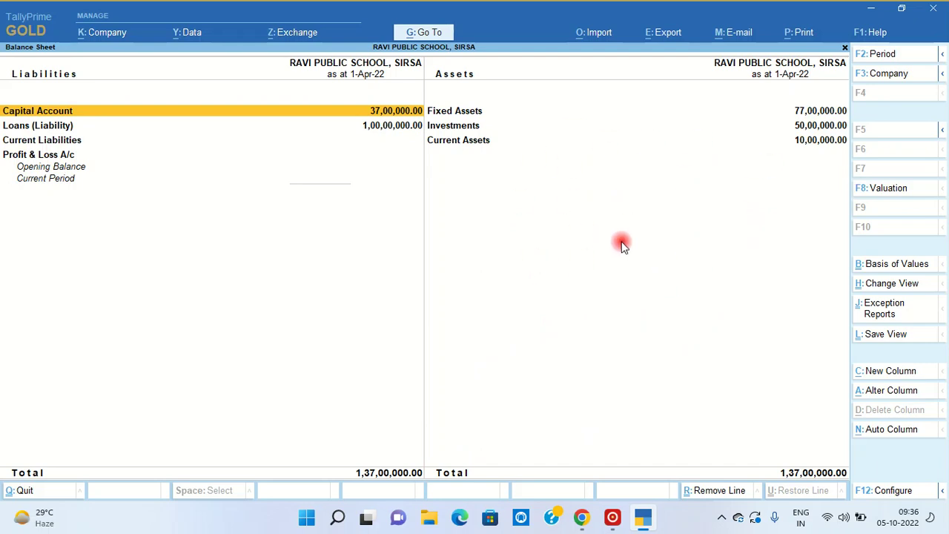
- Expand the Balance Sheet to show ledgers under each group, review it, then close it
{"action": "key", "text": "alt+F5"}
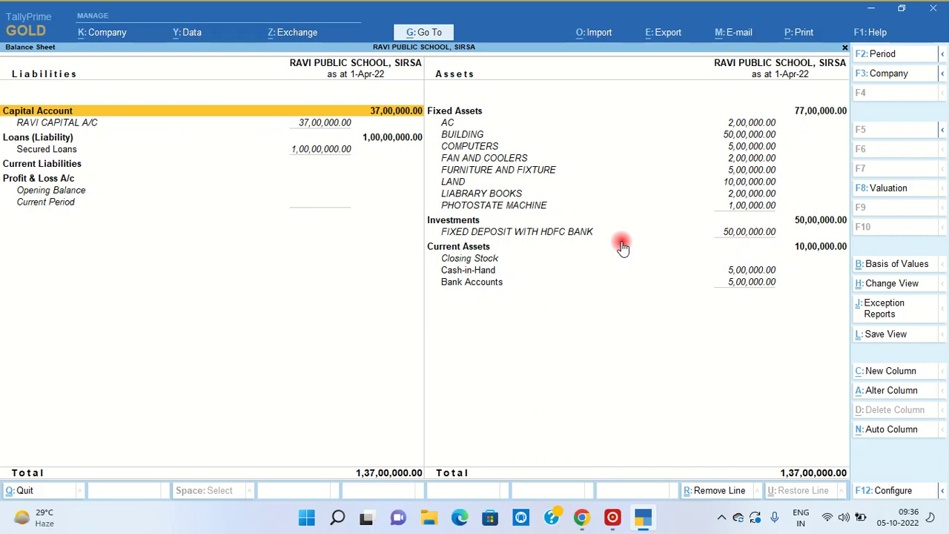
{"action": "key", "text": "Escape"}
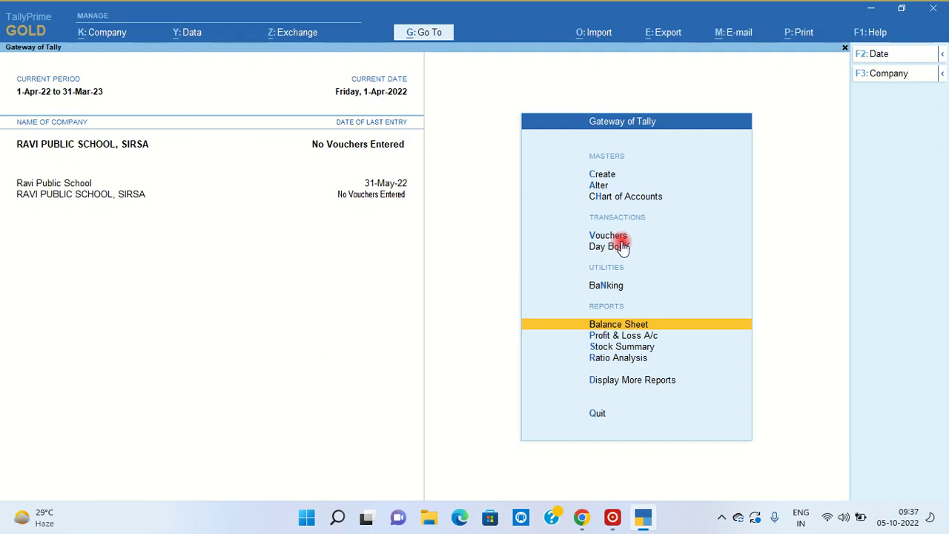
{"action": "key", "text": "Up"}
{"action": "key", "text": "Up"}
{"action": "key", "text": "Up"}
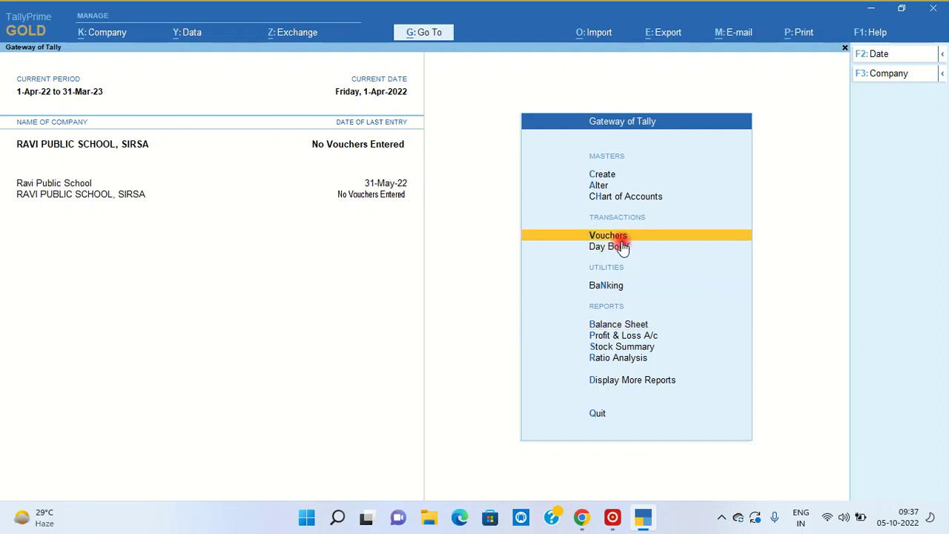
{"action": "key", "text": "Return"}
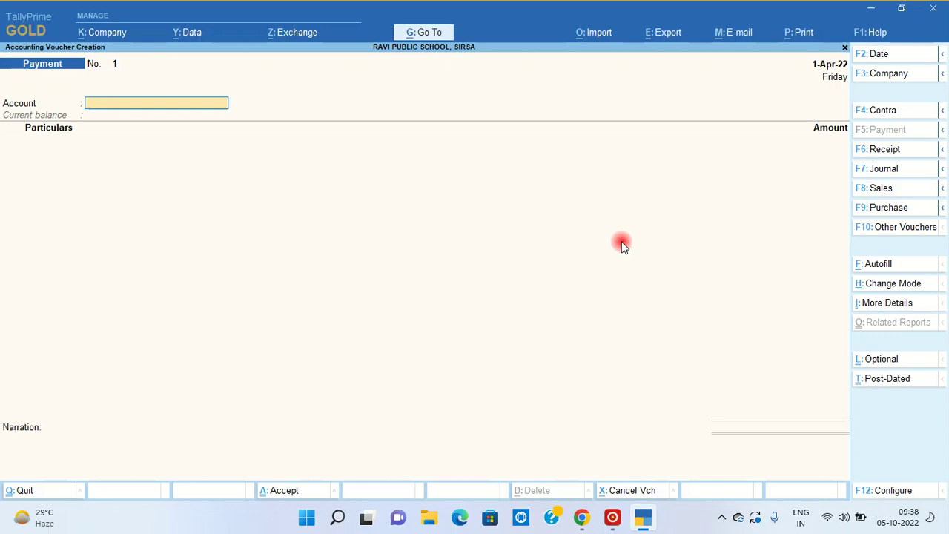
{"action": "left_click", "coordinate": [884, 150]}
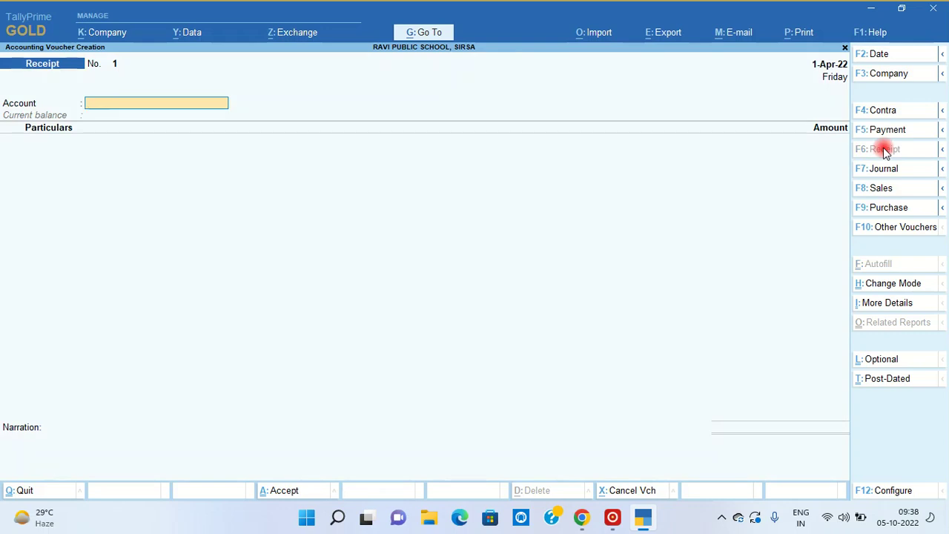
{"action": "type", "text": "C"}
{"action": "key", "text": "Return"}
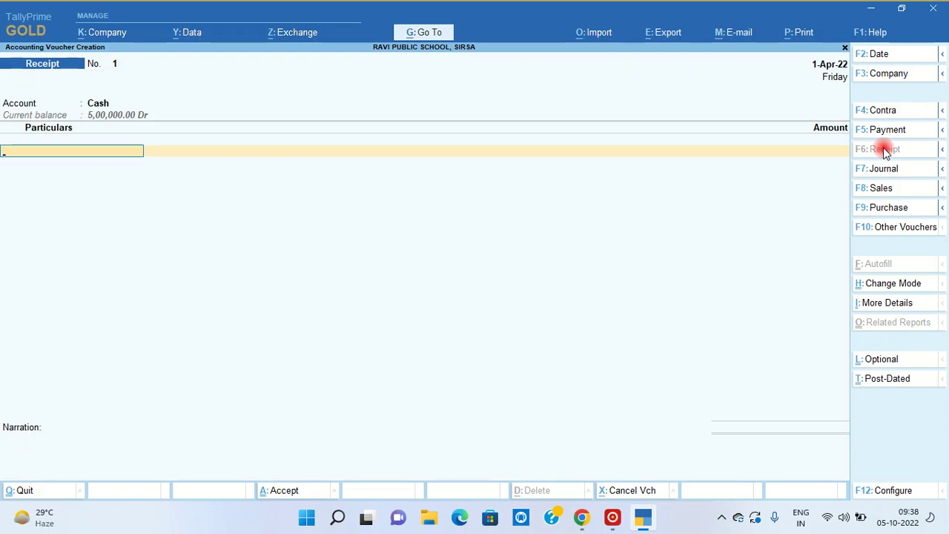
{"action": "key", "text": "alt+c"}
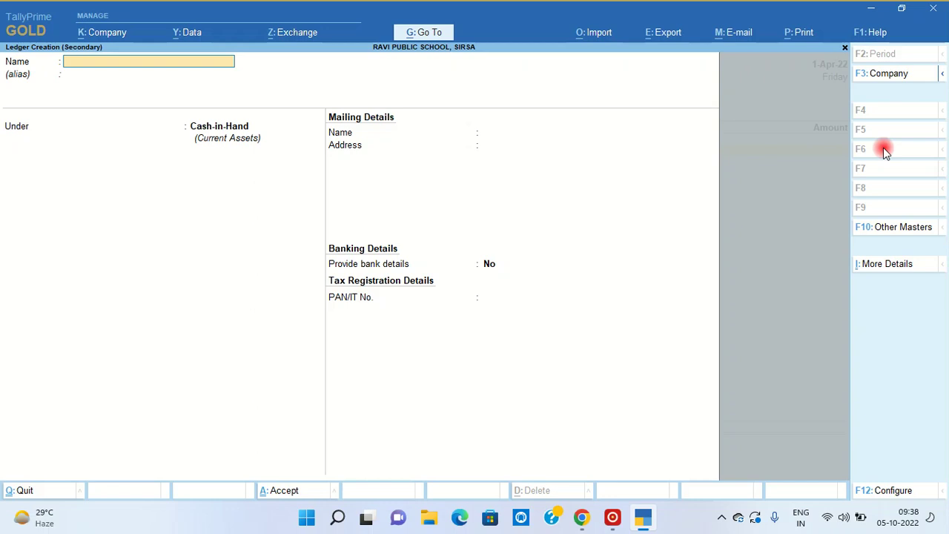
{"action": "type", "text": "PROSPECTUS FEE"}
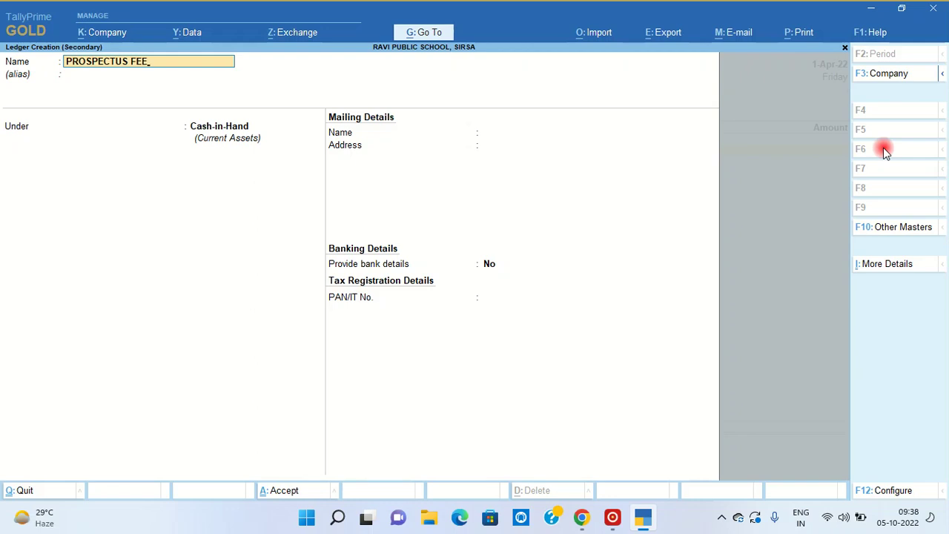
{"action": "key", "text": "Return"}
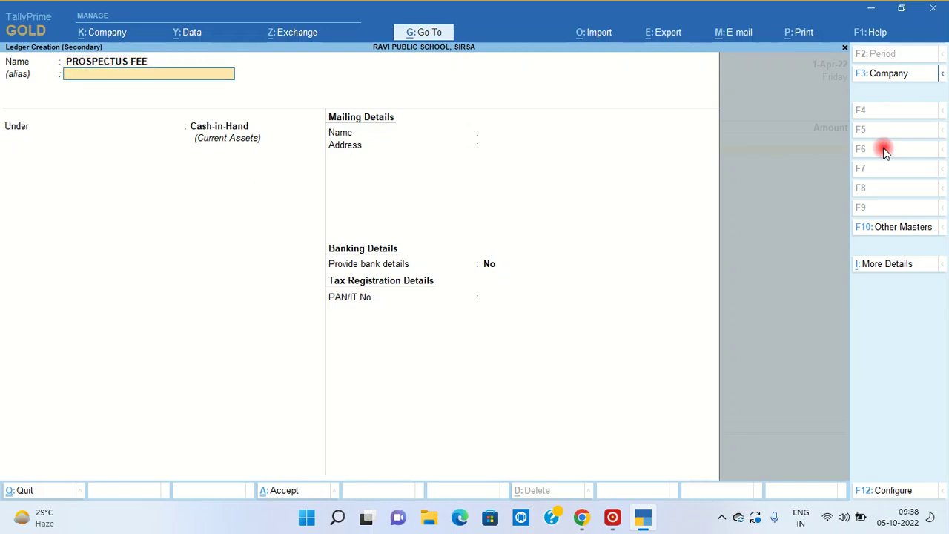
{"action": "key", "text": "Return"}
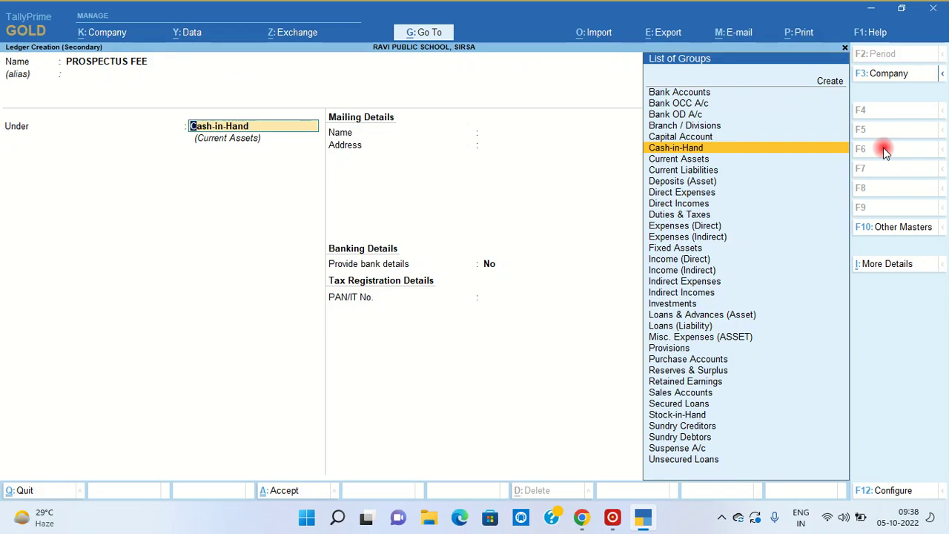
{"action": "key", "text": "Escape"}
{"action": "key", "text": "Escape"}
{"action": "key", "text": "Escape"}
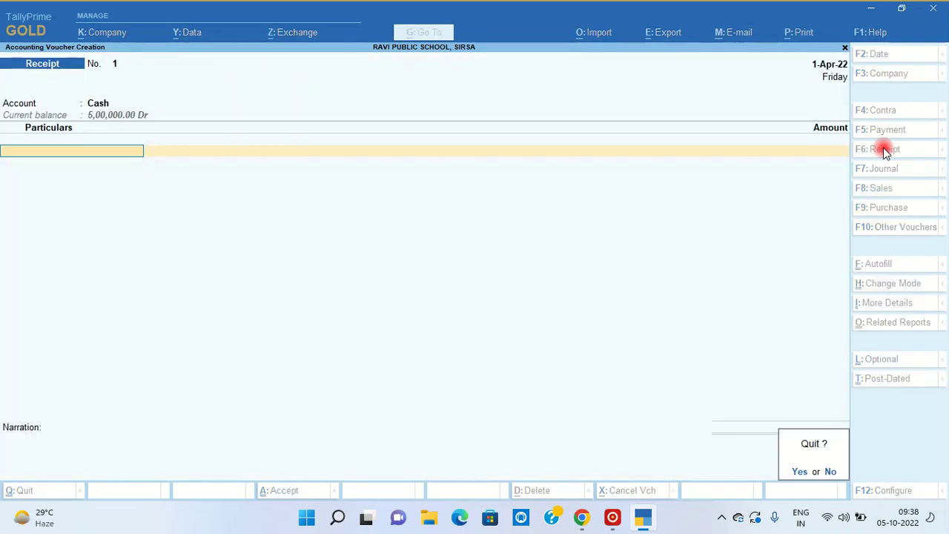
{"action": "key", "text": "y"}
{"action": "key", "text": "Up"}
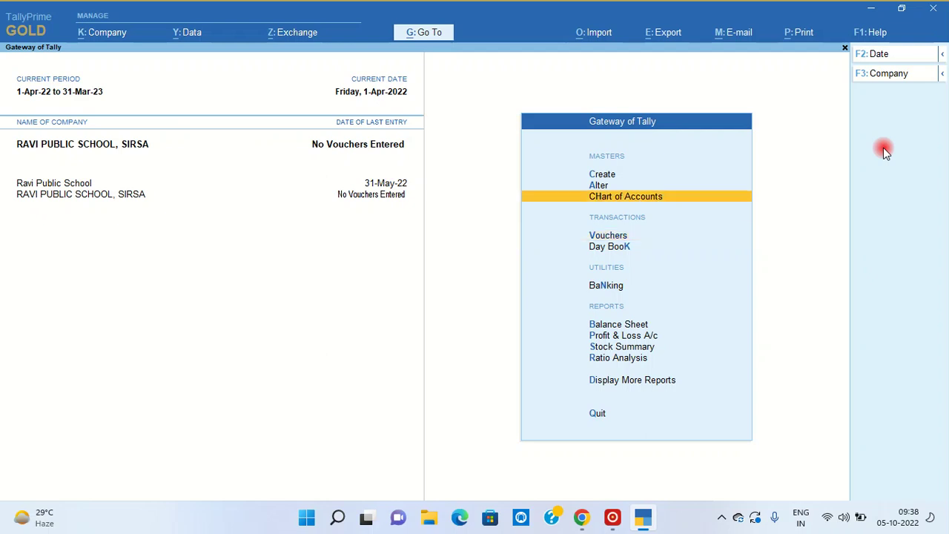
- Open Multi Ledger Creation with All Items selected to start entering ledgers
{"action": "key", "text": "Return"}
{"action": "key", "text": "Down"}
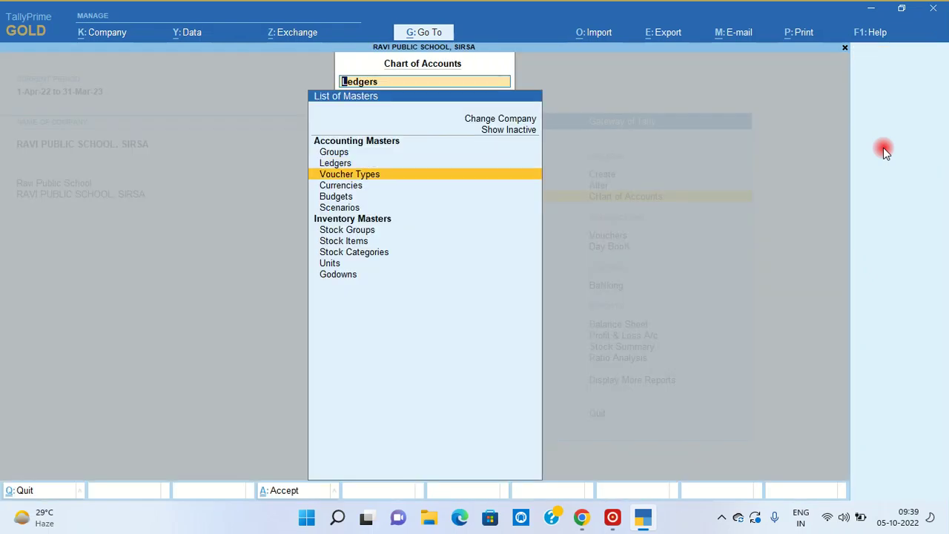
{"action": "key", "text": "Up"}
{"action": "key", "text": "Return"}
{"action": "key", "text": "Down"}
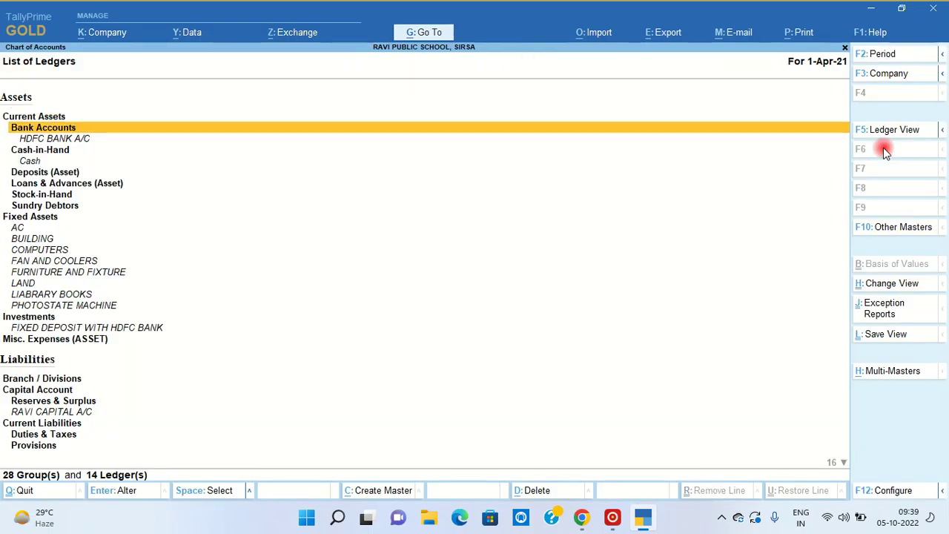
{"action": "key", "text": "Down"}
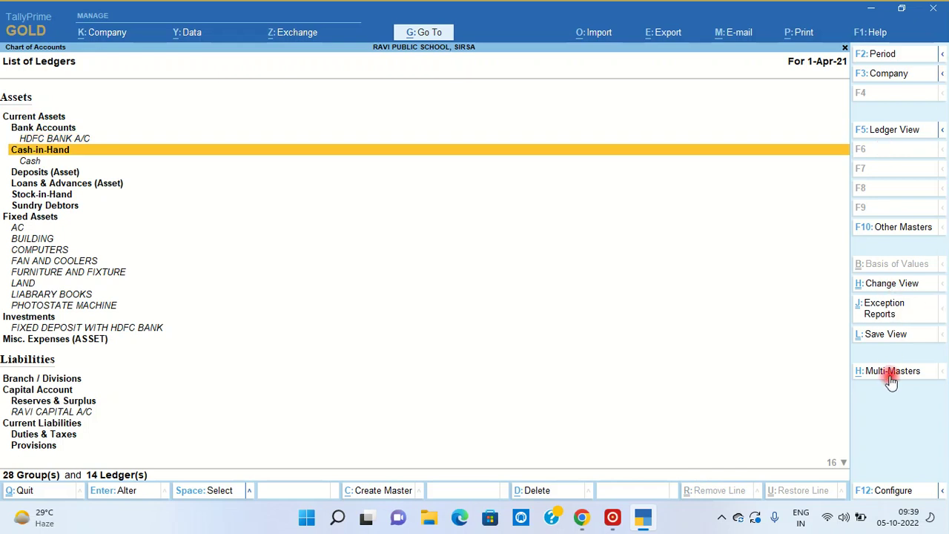
{"action": "left_click", "coordinate": [892, 371]}
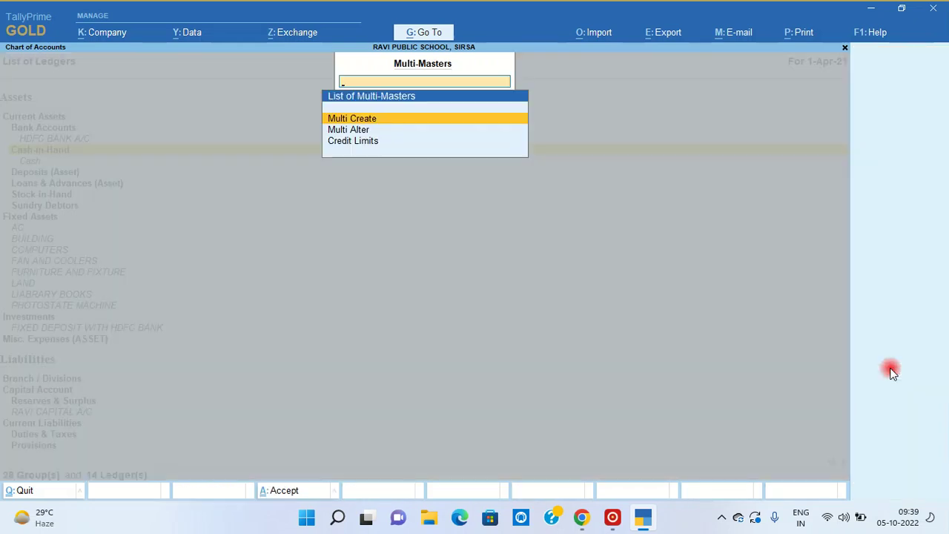
{"action": "key", "text": "Return"}
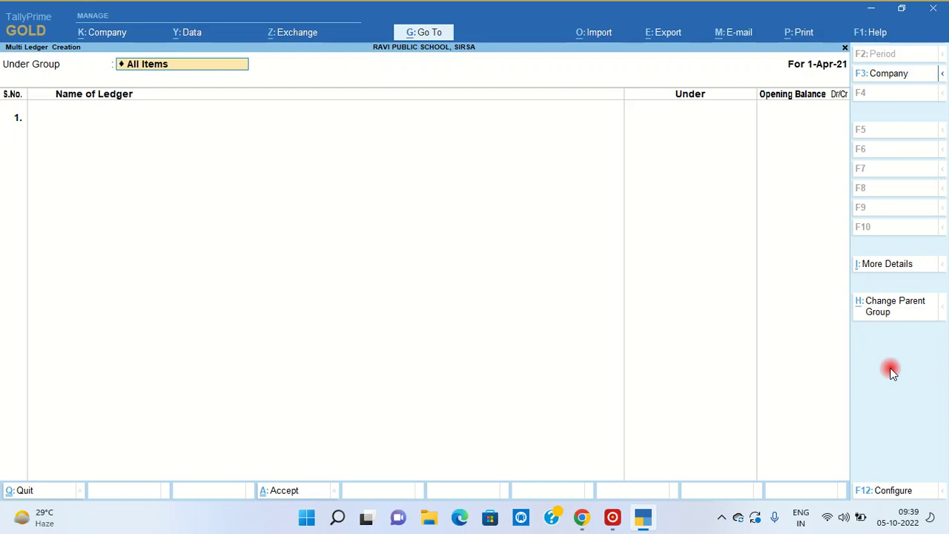
{"action": "key", "text": "Return"}
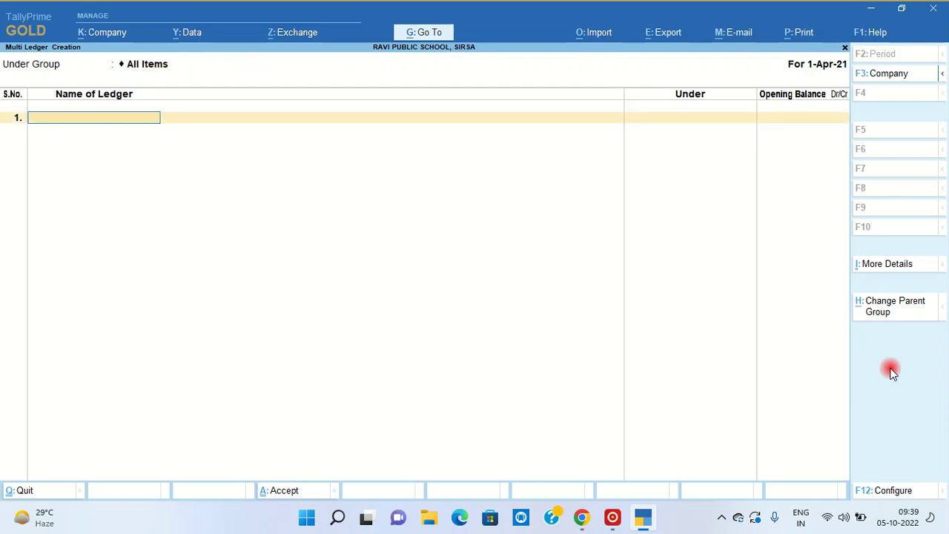
- Create the ledger PROSPECTUS FEE under Direct Incomes with no opening balance
{"action": "type", "text": "PRO"}
{"action": "type", "text": "S"}
{"action": "type", "text": "PECTUS"}
{"action": "type", "text": " FESS"}
{"action": "key", "text": "BackSpace"}
{"action": "key", "text": "BackSpace"}
{"action": "type", "text": "E"}
{"action": "key", "text": "Return"}
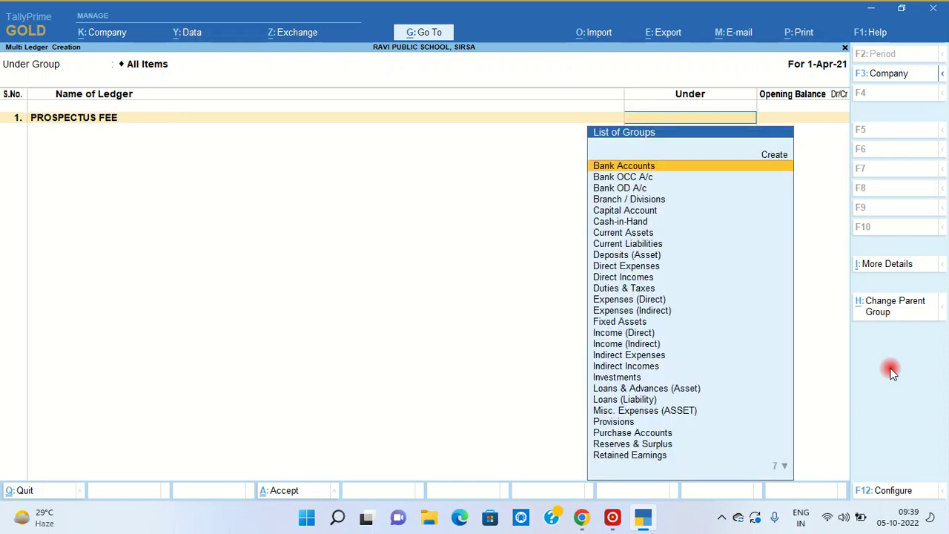
{"action": "type", "text": "DIRE"}
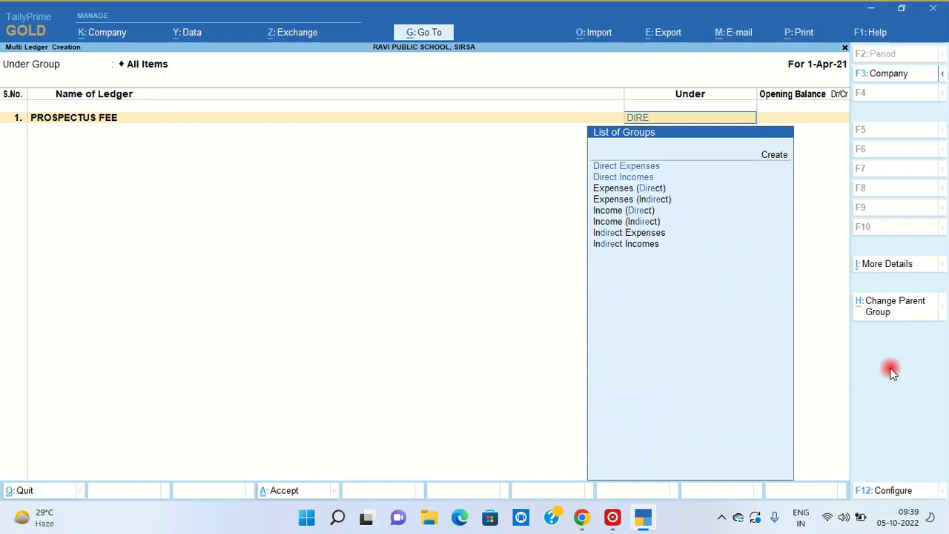
{"action": "key", "text": "Down"}
{"action": "key", "text": "Down"}
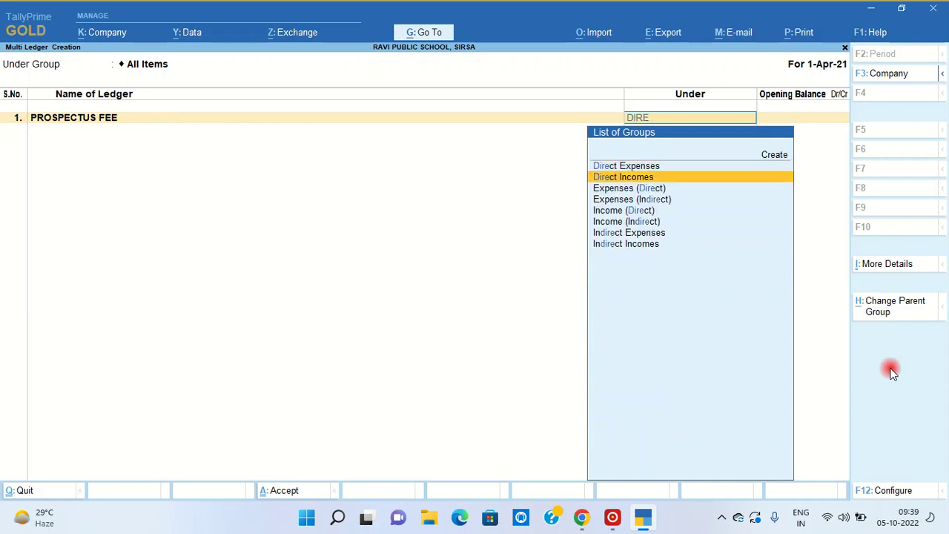
{"action": "key", "text": "Return"}
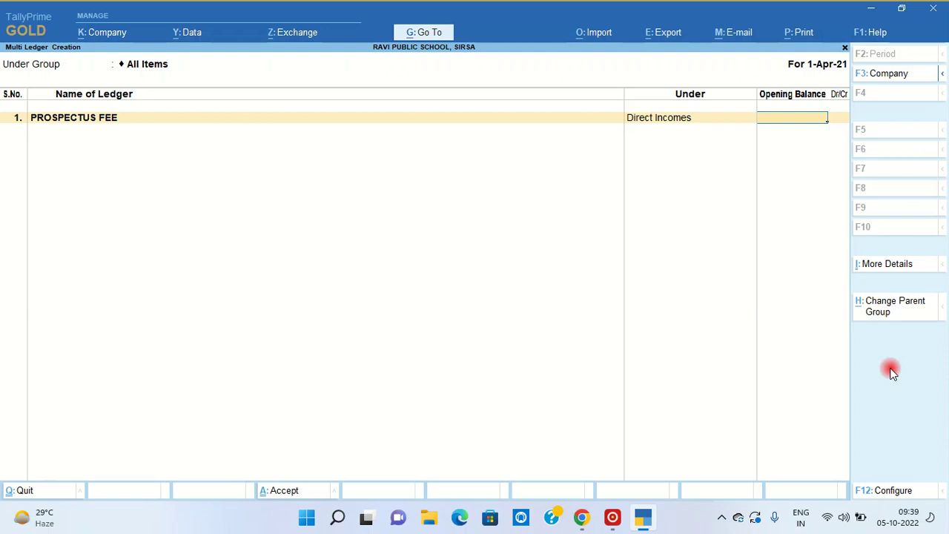
{"action": "key", "text": "Return"}
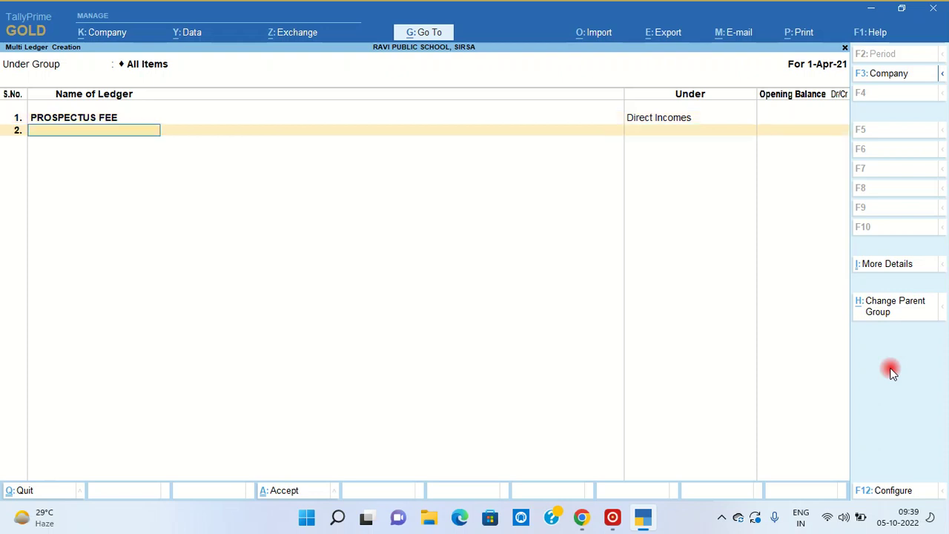
- Add ADMISSION FEE and TUITION FEE ledgers under Direct Incomes
{"action": "type", "text": "ADMISSION FEES"}
{"action": "key", "text": "BackSpace"}
{"action": "key", "text": "Return"}
{"action": "type", "text": "DIRE"}
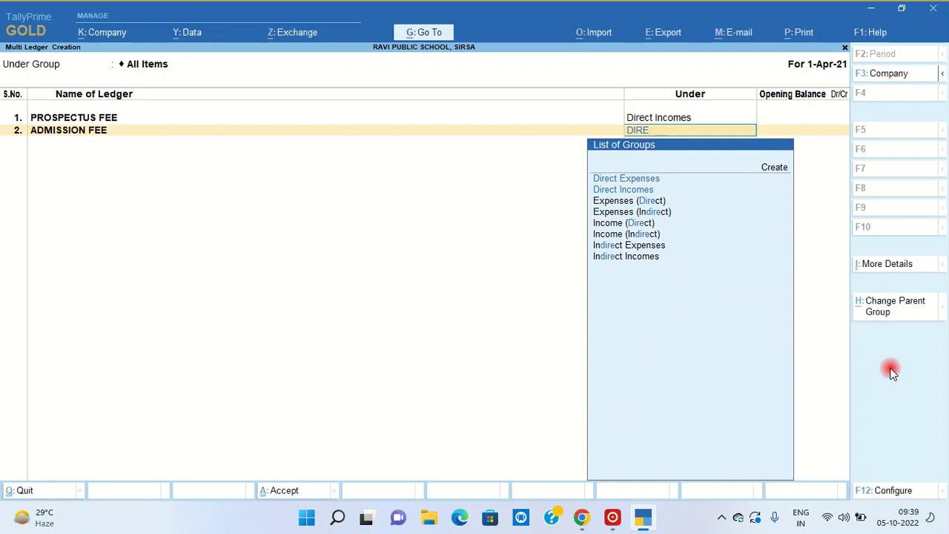
{"action": "key", "text": "Down"}
{"action": "key", "text": "Down"}
{"action": "key", "text": "Return"}
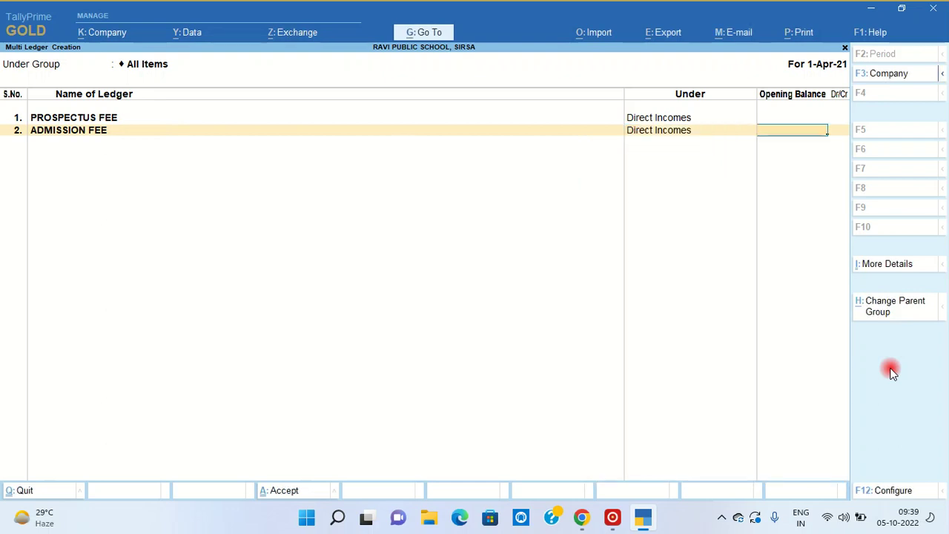
{"action": "key", "text": "Return"}
{"action": "type", "text": "T"}
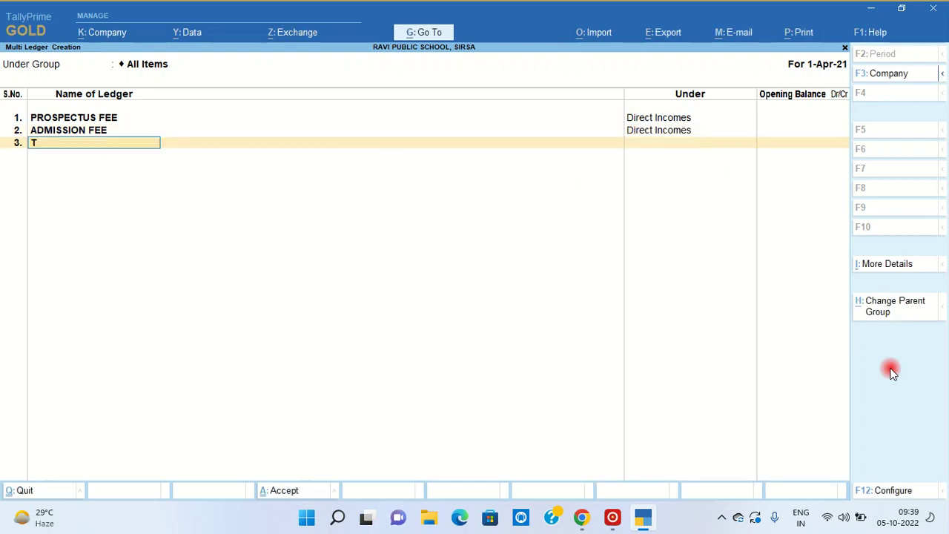
{"action": "type", "text": "UITION FEE"}
{"action": "key", "text": "Return"}
{"action": "type", "text": "IN"}
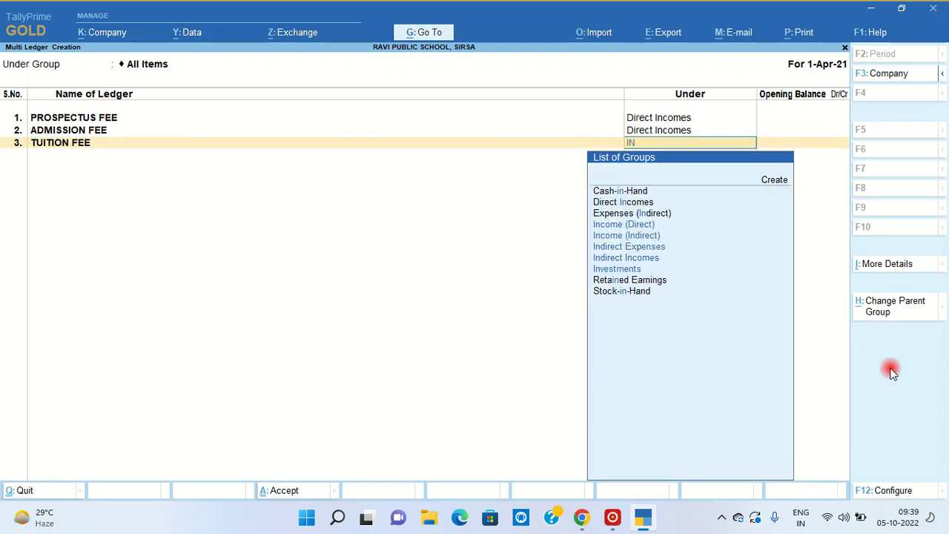
{"action": "key", "text": "Up"}
{"action": "key", "text": "Up"}
{"action": "key", "text": "Return"}
{"action": "key", "text": "Return"}
- Add DEVELOPMENT FEE and SPORTS FEE ledgers under Direct Incomes
{"action": "type", "text": "DEVELOPME"}
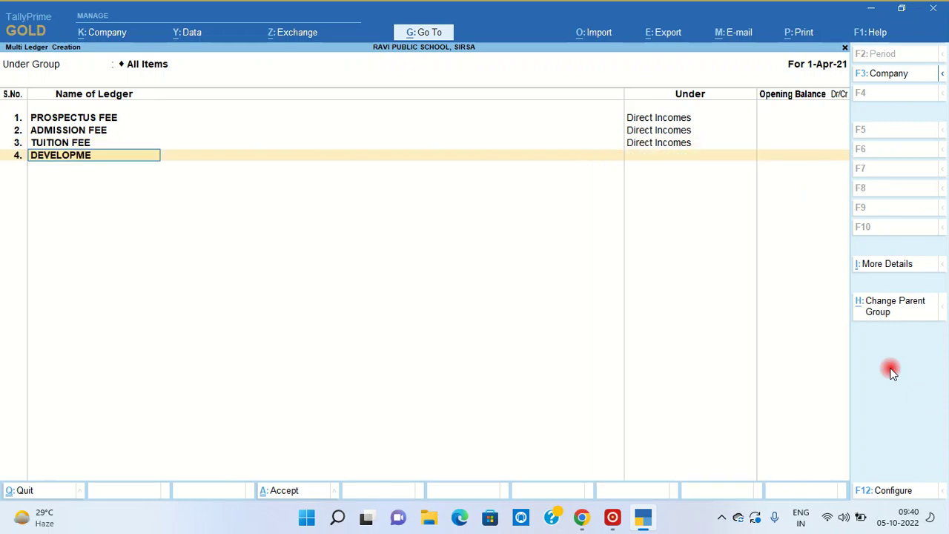
{"action": "type", "text": "NT FEE"}
{"action": "key", "text": "Return"}
{"action": "type", "text": "DIRE"}
{"action": "key", "text": "Down"}
{"action": "key", "text": "Return"}
{"action": "key", "text": "Return"}
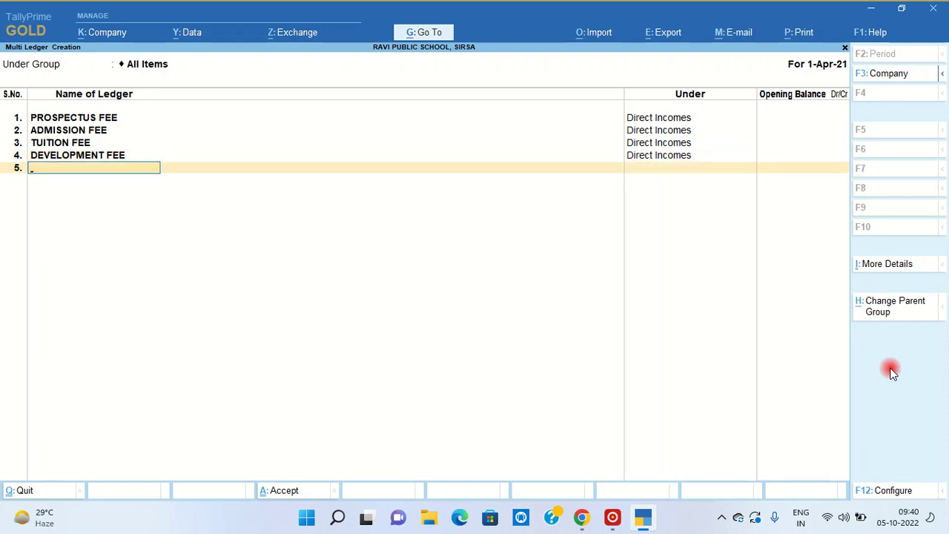
{"action": "type", "text": "SPORTS FEE"}
{"action": "key", "text": "Return"}
{"action": "type", "text": "DIRE"}
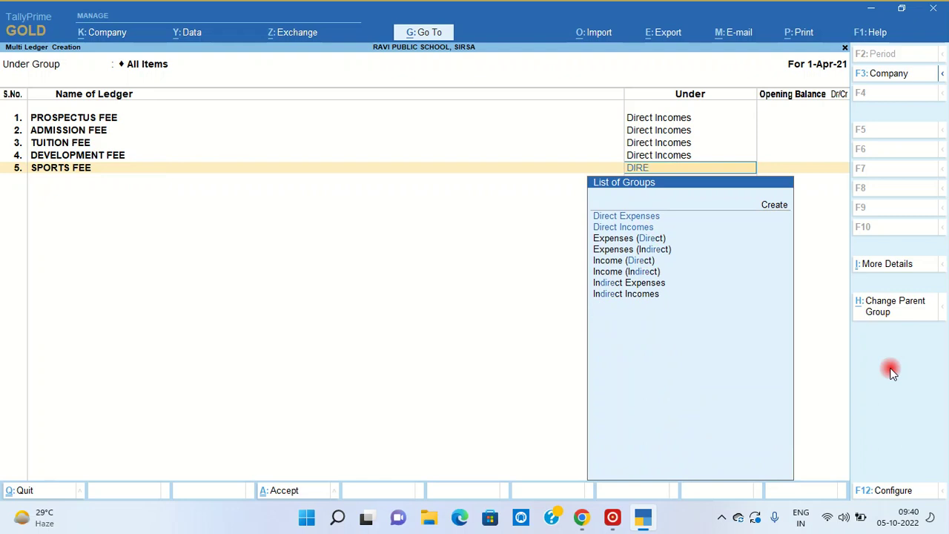
{"action": "key", "text": "Down"}
{"action": "key", "text": "Return"}
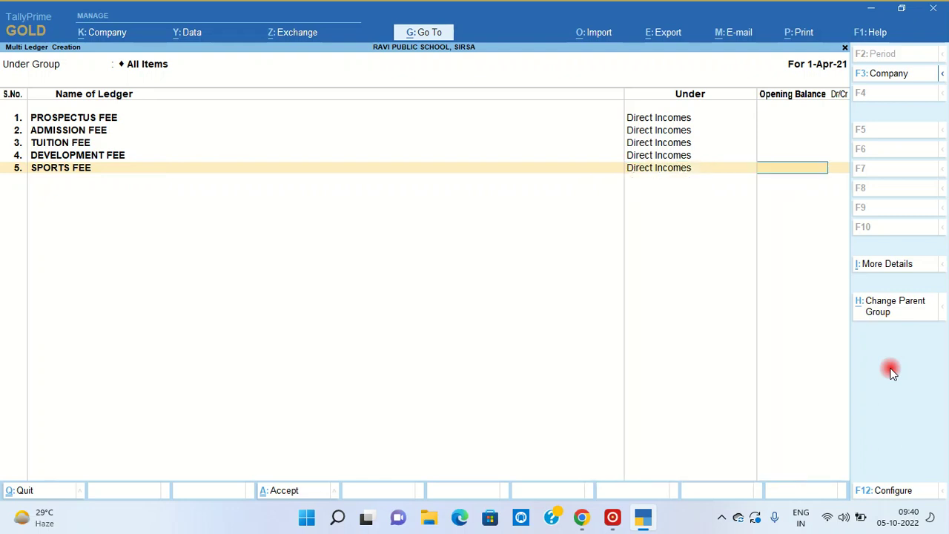
{"action": "key", "text": "Return"}
- Add UNIFORM FEE and EXAMINATION FEE ledgers under Direct Incomes
{"action": "type", "text": "UK"}
{"action": "key", "text": "BackSpace"}
{"action": "type", "text": "NIFORM FEE"}
{"action": "key", "text": "Return"}
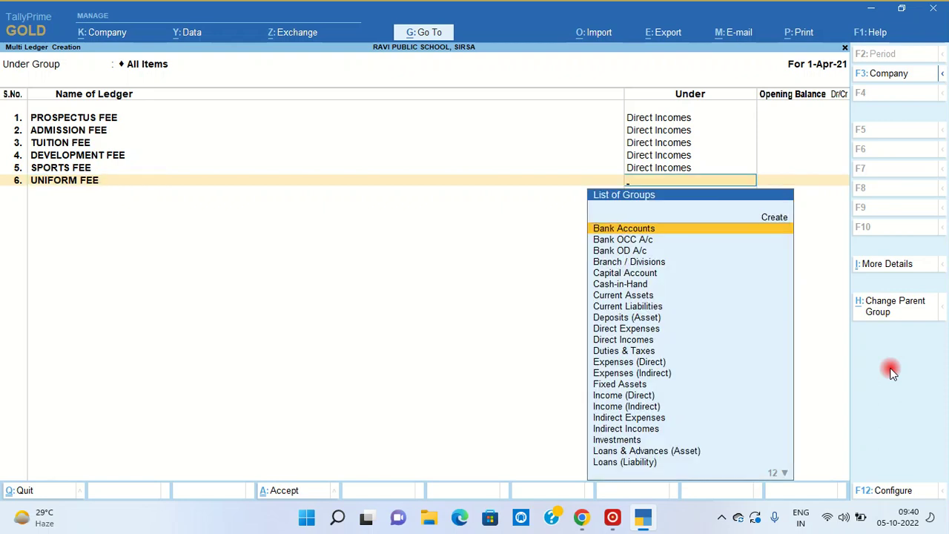
{"action": "type", "text": "DIRE"}
{"action": "key", "text": "Down"}
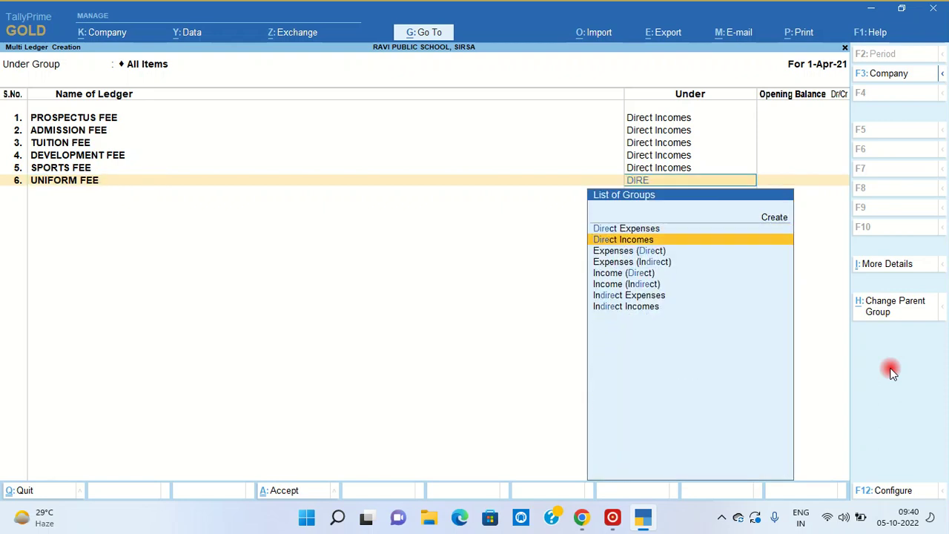
{"action": "key", "text": "Return"}
{"action": "key", "text": "Return"}
{"action": "type", "text": "EXAMINATION FEE"}
{"action": "key", "text": "Return"}
{"action": "type", "text": "DIRE"}
{"action": "key", "text": "Down"}
{"action": "key", "text": "Down"}
{"action": "key", "text": "Return"}
- Add the VAN CHARGES ledger under Direct Incomes
{"action": "key", "text": "Return"}
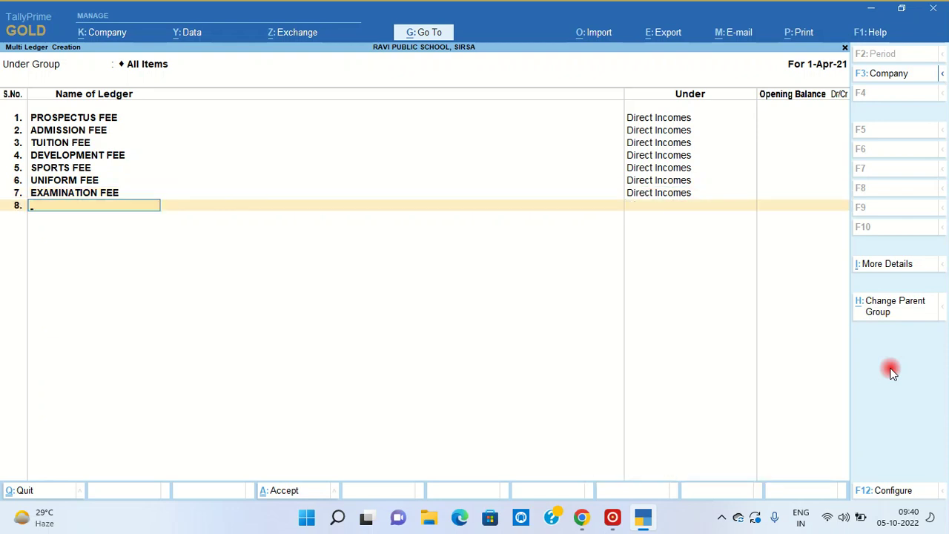
{"action": "type", "text": "VAN CHARGES"}
{"action": "key", "text": "Return"}
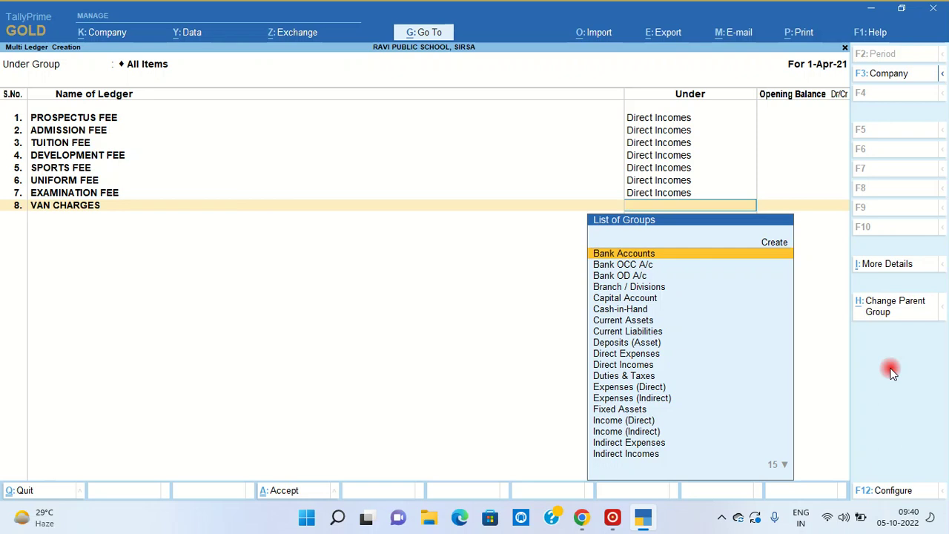
{"action": "type", "text": "DIRE"}
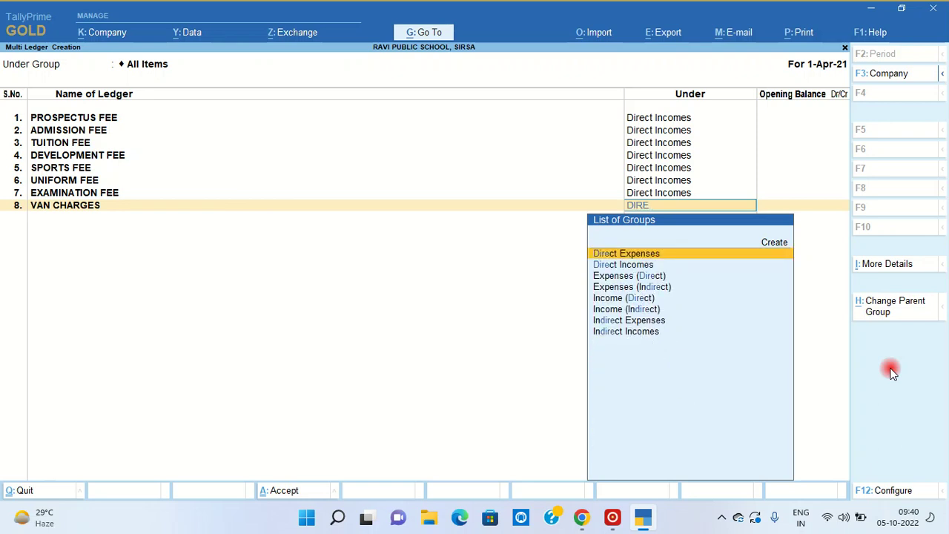
{"action": "key", "text": "Down"}
{"action": "key", "text": "Return"}
{"action": "key", "text": "Return"}
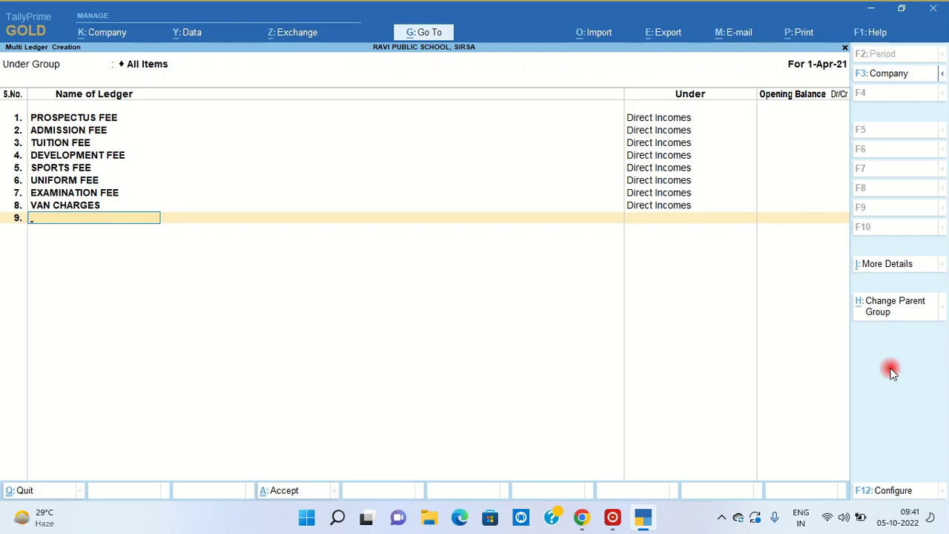
- Add SALARY & WAGES and REPAIR & MAINTENANCE ledgers under Direct Expenses
{"action": "type", "text": "SALARY & WAGES"}
{"action": "key", "text": "Return"}
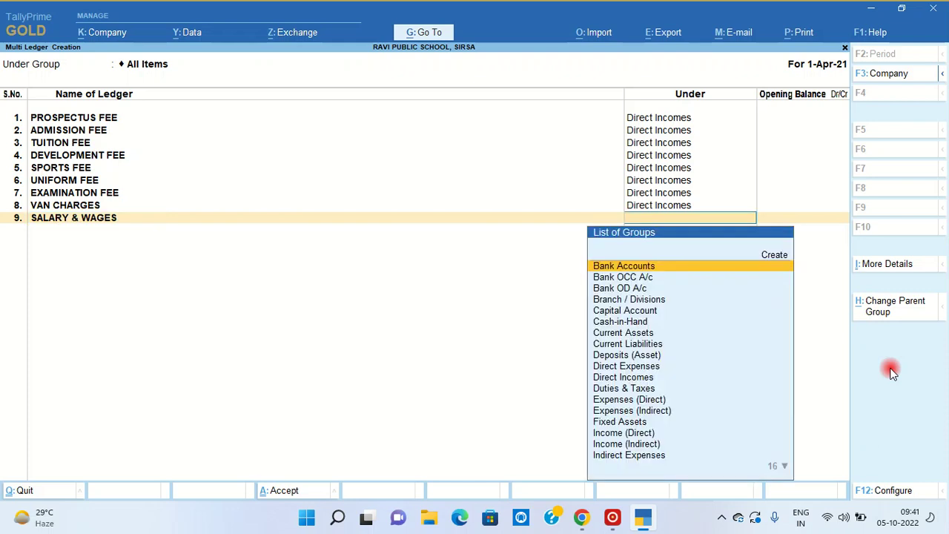
{"action": "type", "text": "EXP"}
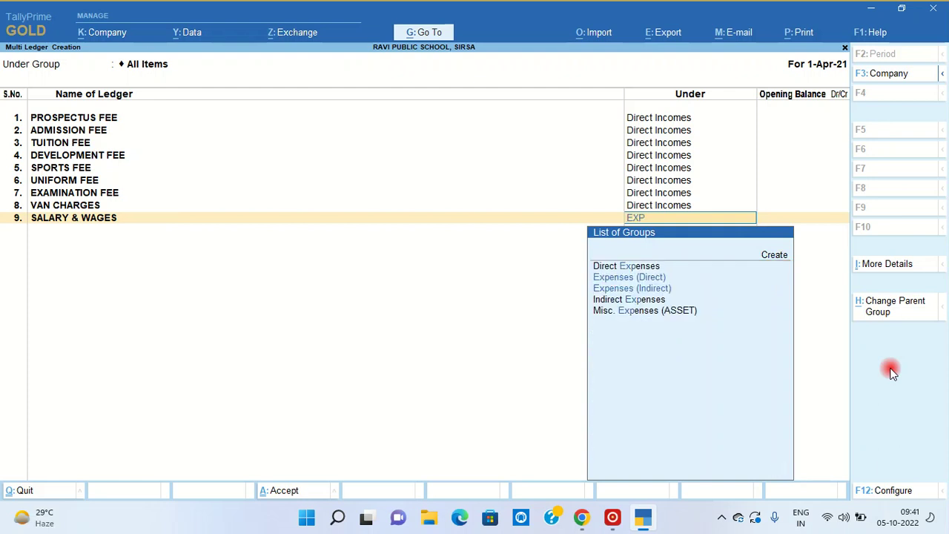
{"action": "key", "text": "Down"}
{"action": "key", "text": "Up"}
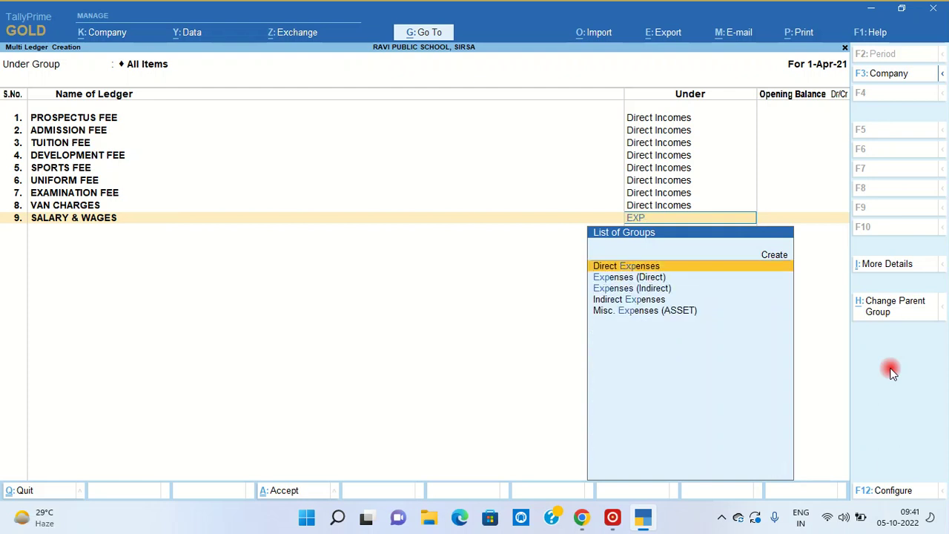
{"action": "key", "text": "Return"}
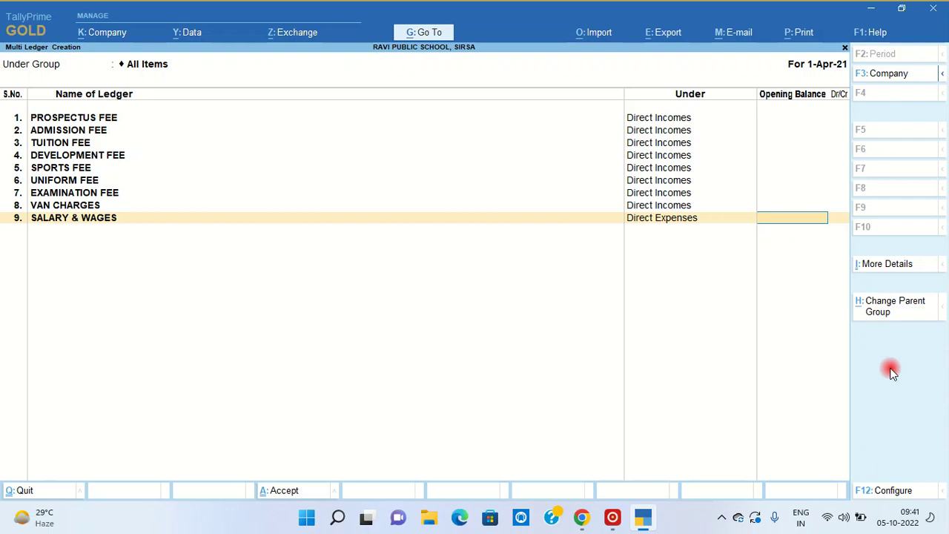
{"action": "key", "text": "Return"}
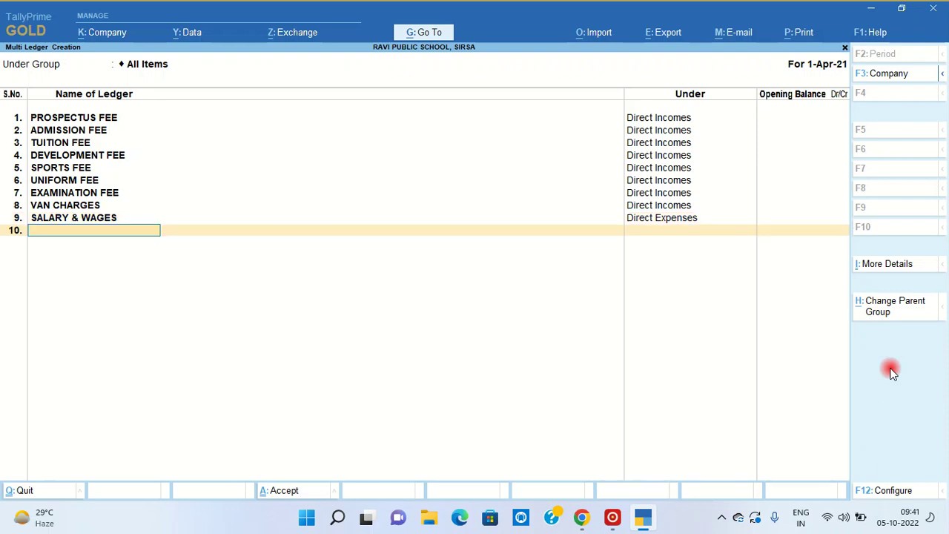
{"action": "type", "text": "REPAIR & MA"}
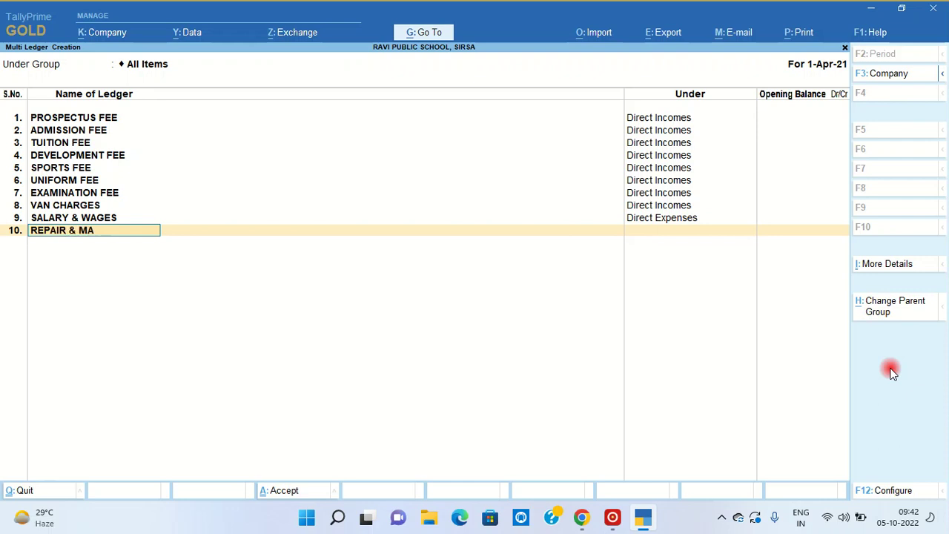
{"action": "type", "text": "INTENANCE"}
{"action": "key", "text": "Return"}
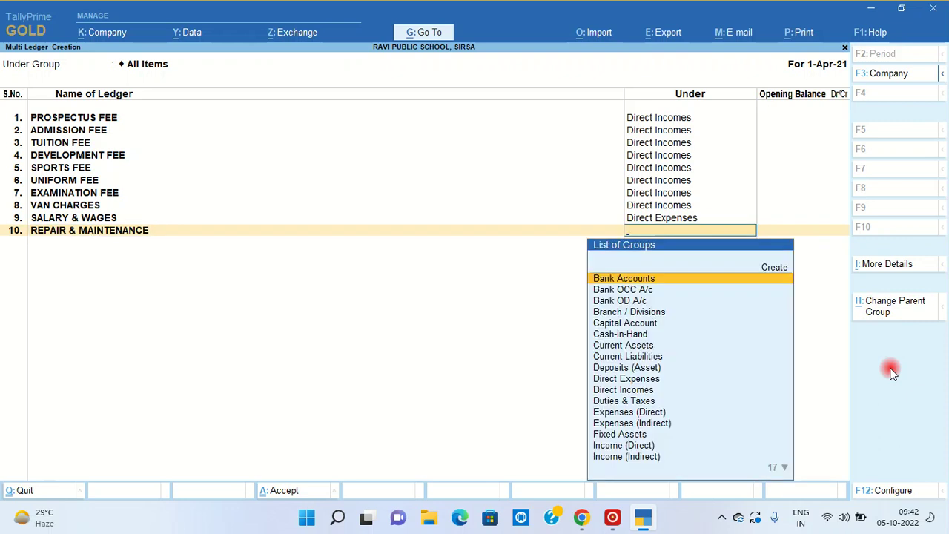
{"action": "type", "text": "E"}
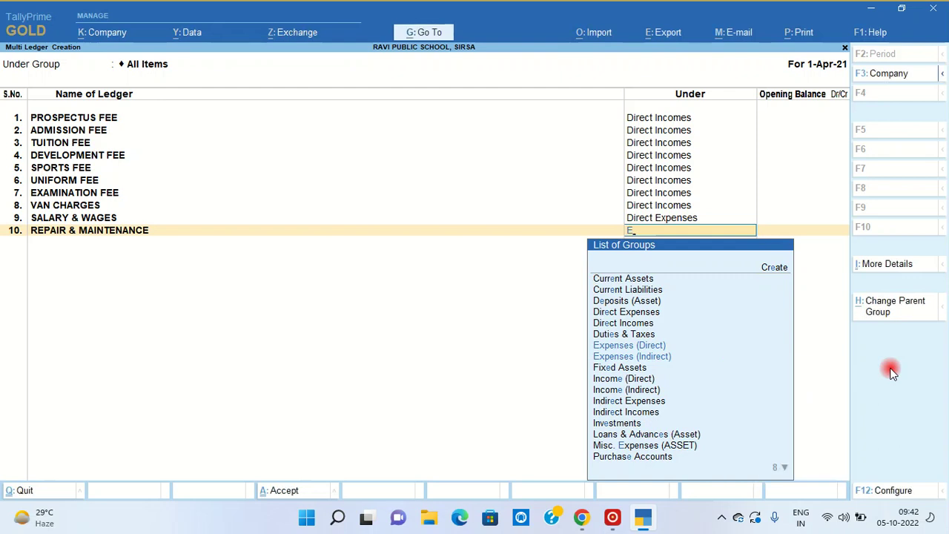
{"action": "key", "text": "BackSpace"}
{"action": "type", "text": "EXPE"}
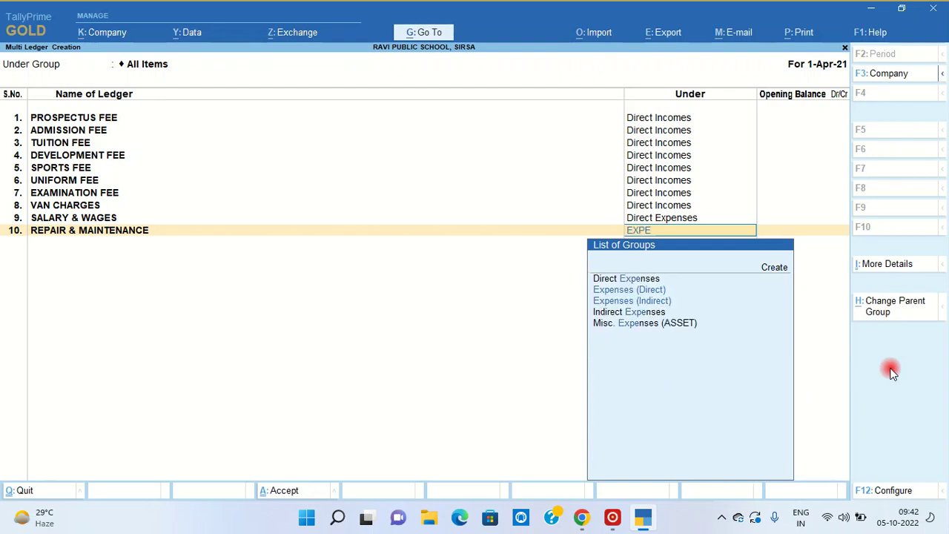
{"action": "key", "text": "Return"}
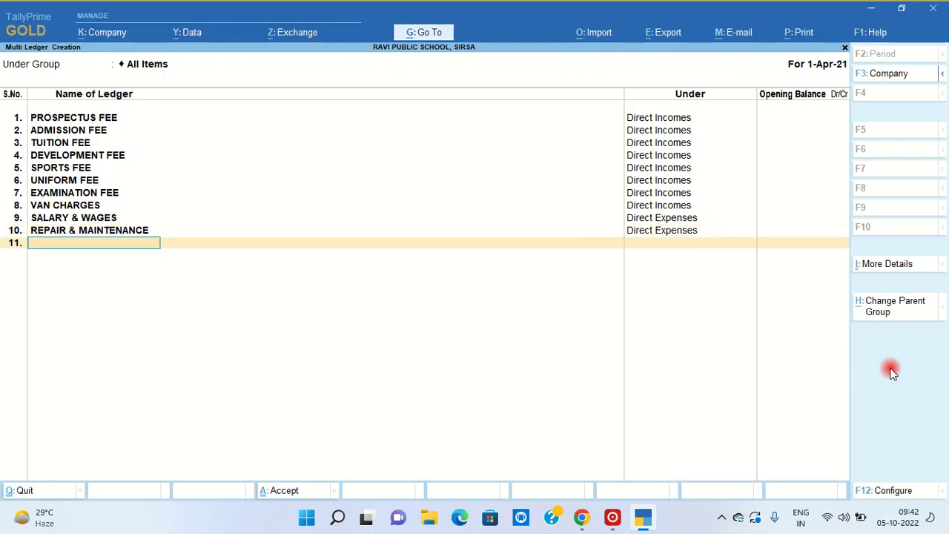
- Add the ELECTRICIY EXP ledger under Direct Expenses with no opening balance
{"action": "type", "text": "ELECTRICIY EK"}
{"action": "key", "text": "BackSpace"}
{"action": "type", "text": "XP"}
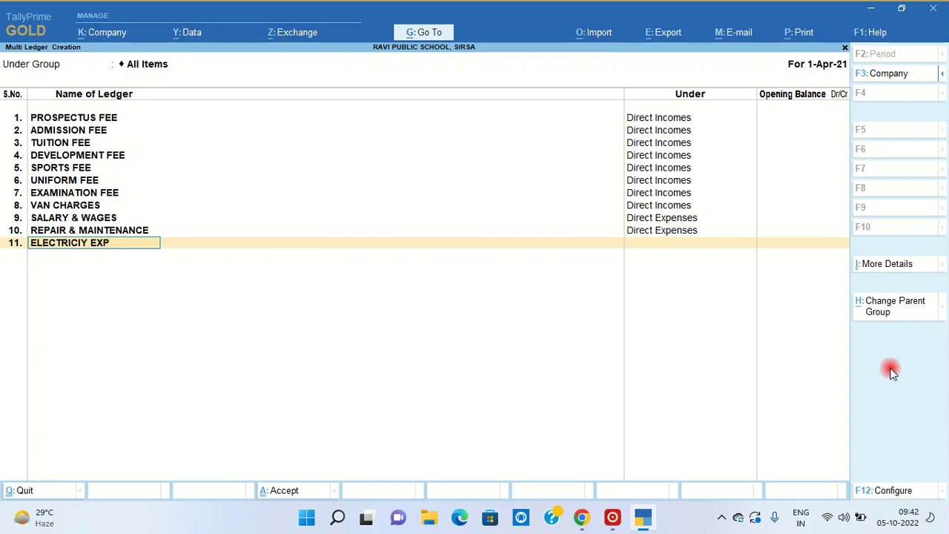
{"action": "key", "text": "Return"}
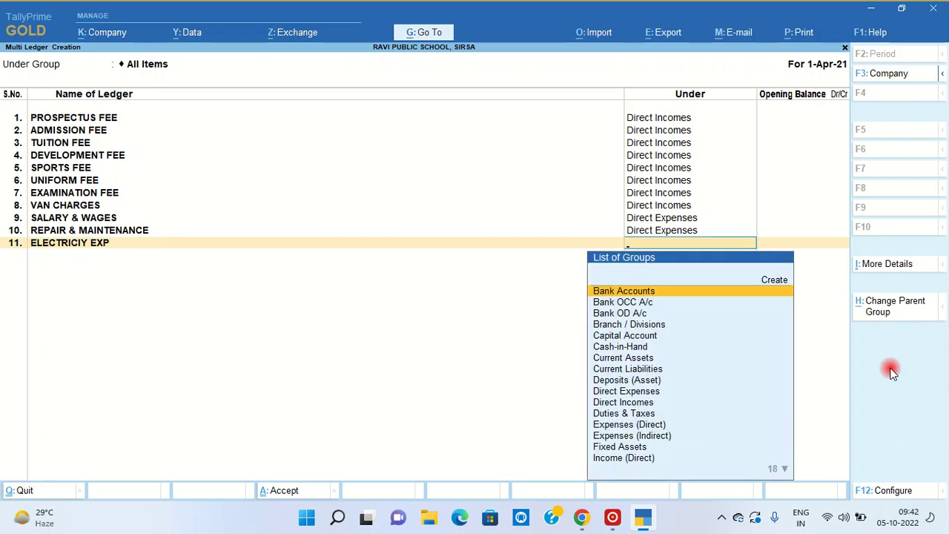
{"action": "type", "text": "EXP"}
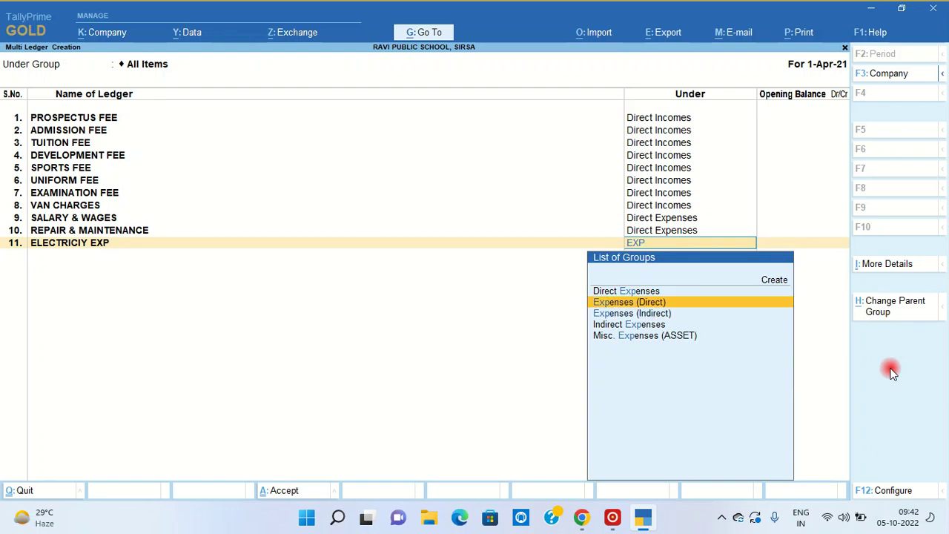
{"action": "key", "text": "Up"}
{"action": "key", "text": "Return"}
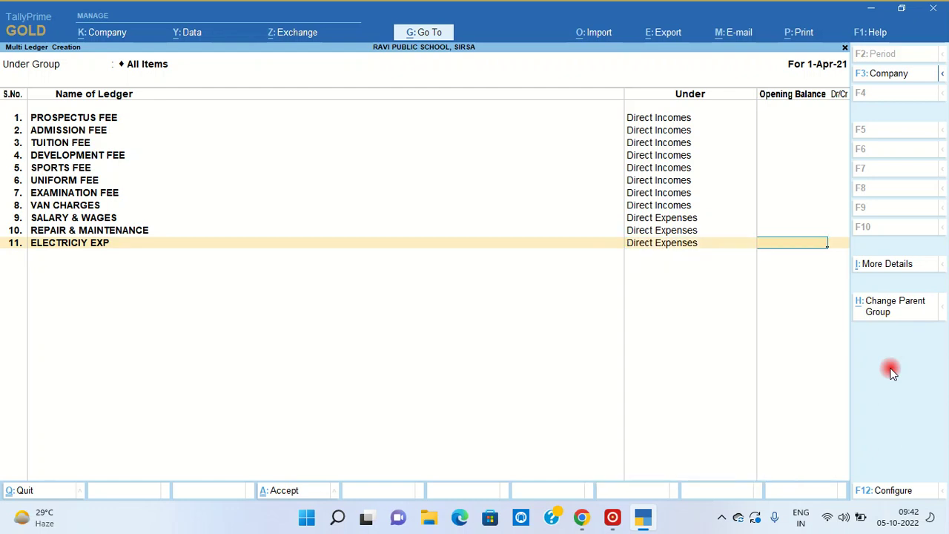
{"action": "key", "text": "Return"}
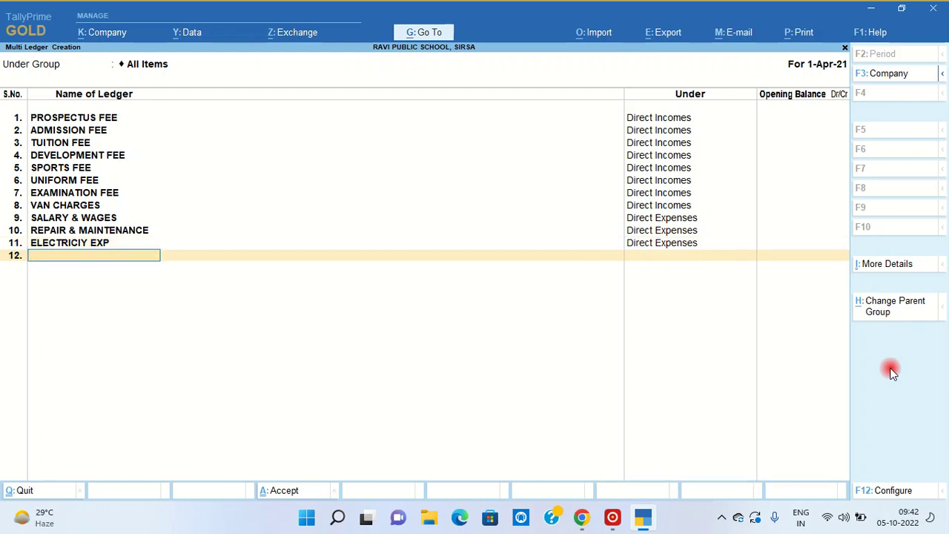
- Add the PRINTING & STATIONERY ledger under Direct Expenses
{"action": "type", "text": "PRINGTIN"}
{"action": "key", "text": "BackSpace"}
{"action": "key", "text": "BackSpace"}
{"action": "key", "text": "BackSpace"}
{"action": "type", "text": "TING & STATIONERY"}
{"action": "key", "text": "Return"}
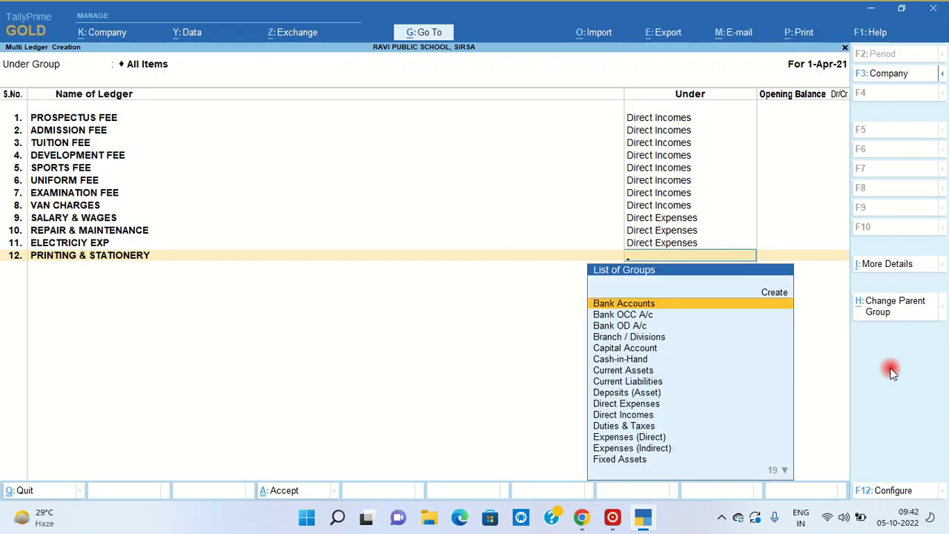
{"action": "type", "text": "EXP"}
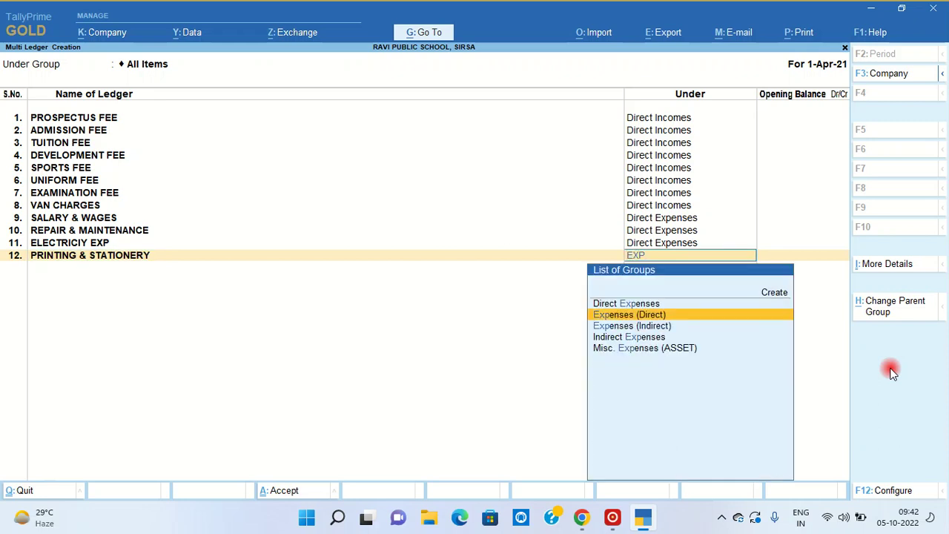
{"action": "key", "text": "Down"}
{"action": "key", "text": "Return"}
{"action": "key", "text": "Return"}
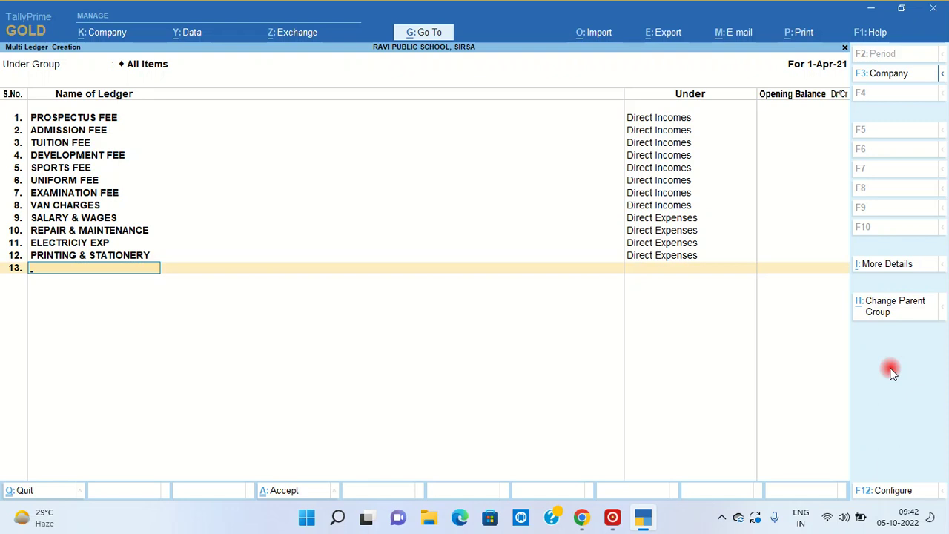
- Add POSTAGE & COURIER and FEE & FILLING ledgers under Direct Expenses
{"action": "type", "text": "POSTAGE & COURIER"}
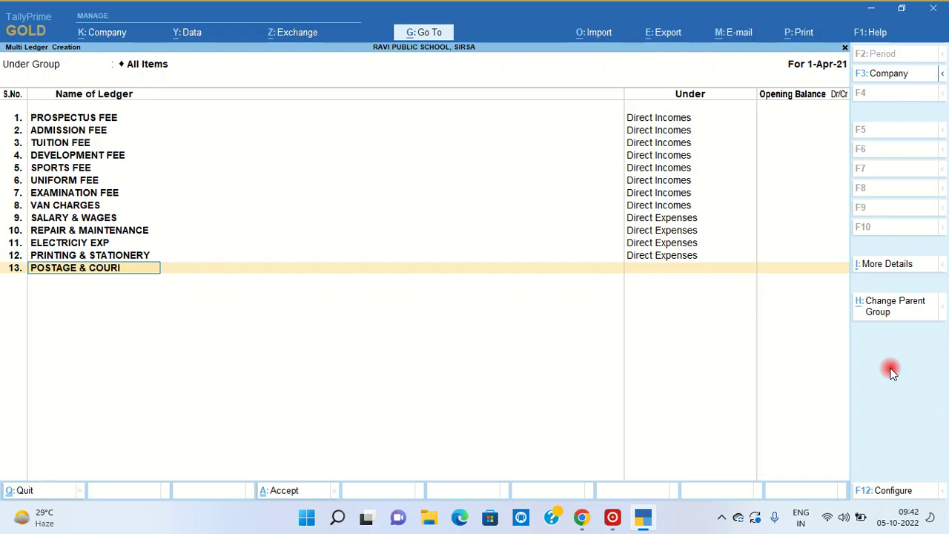
{"action": "key", "text": "Return"}
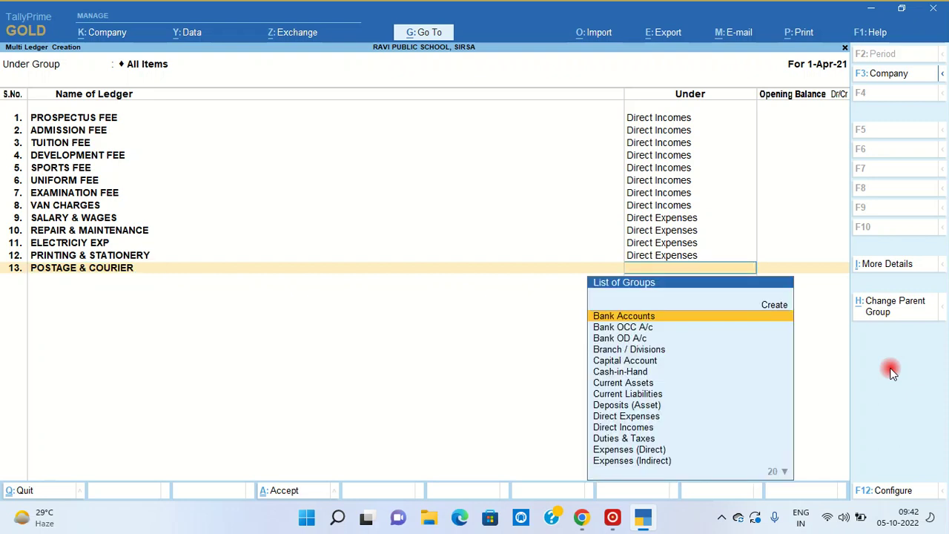
{"action": "type", "text": "dire"}
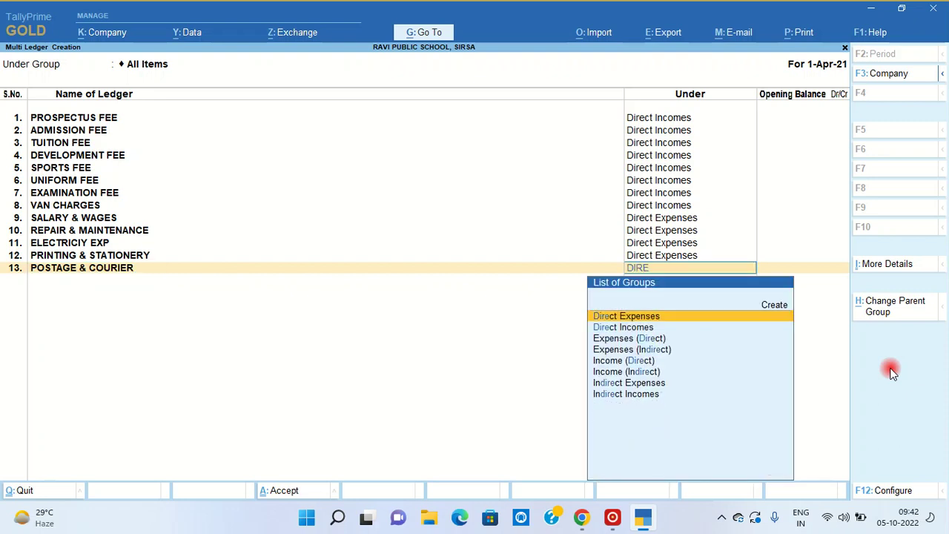
{"action": "key", "text": "Return"}
{"action": "key", "text": "Return"}
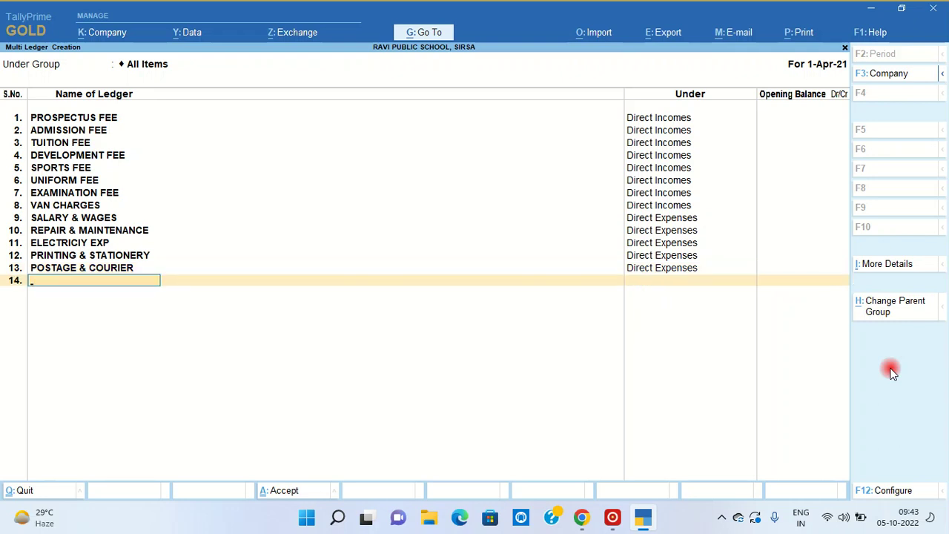
{"action": "type", "text": "FEE & FILLING"}
{"action": "key", "text": "Return"}
{"action": "type", "text": "dir"}
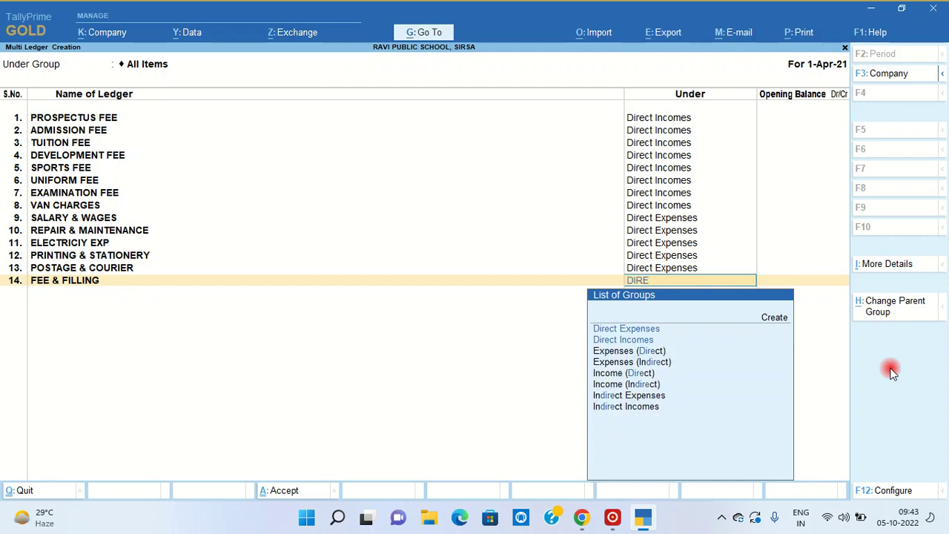
{"action": "key", "text": "Return"}
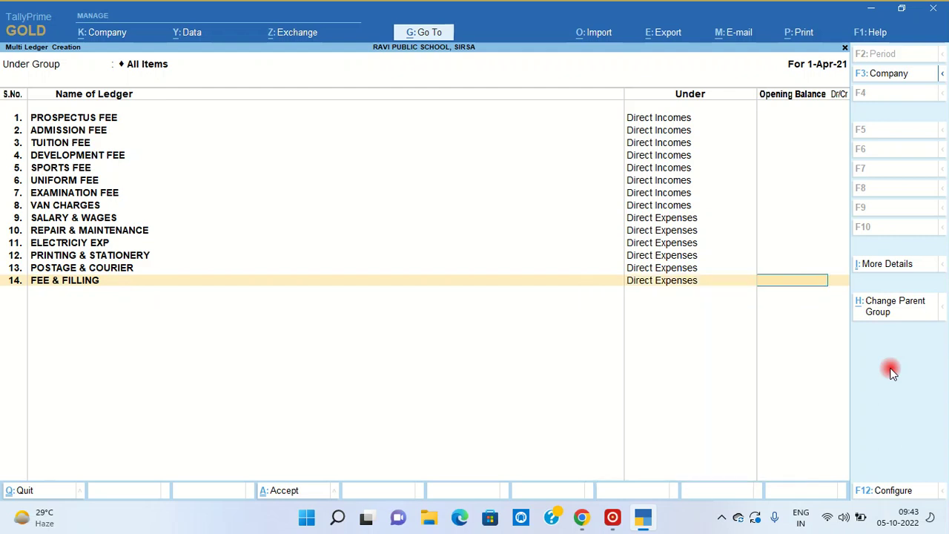
{"action": "key", "text": "Return"}
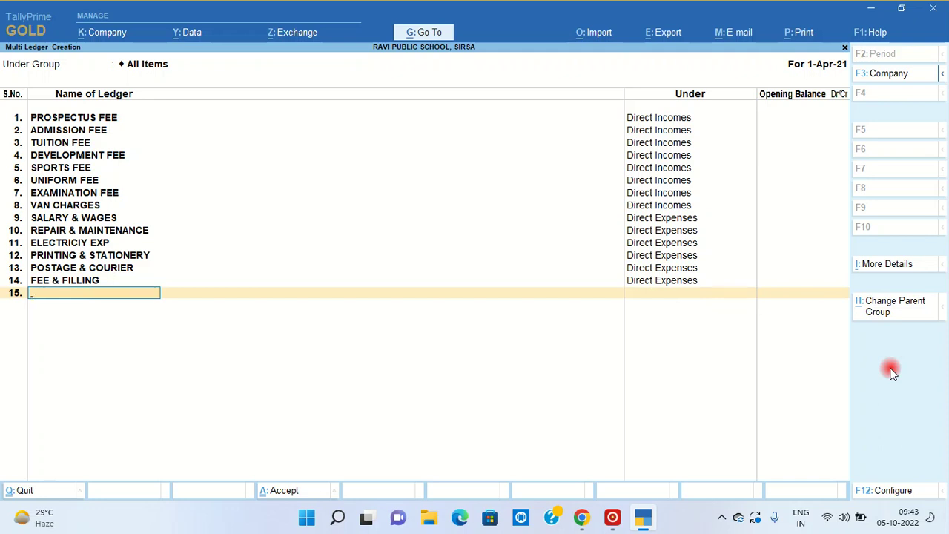
- Create the VAN ledger under Fixed Assets with no opening balance
{"action": "type", "text": "VAN"}
{"action": "key", "text": "Return"}
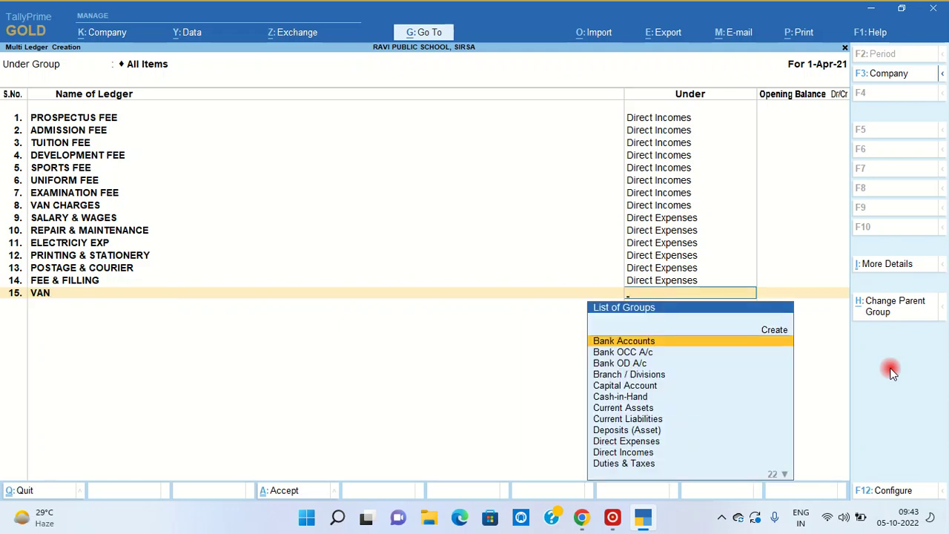
{"action": "type", "text": "FIX"}
{"action": "key", "text": "Return"}
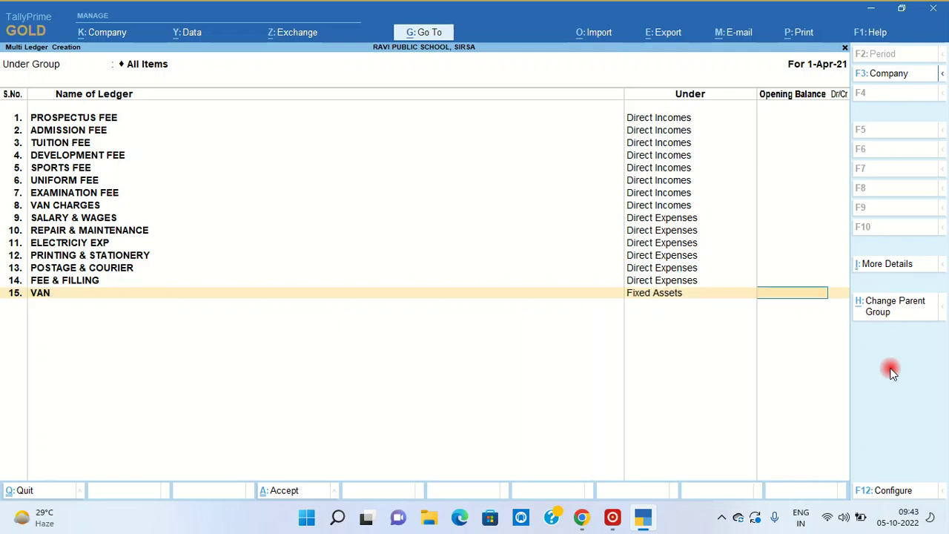
{"action": "key", "text": "Return"}
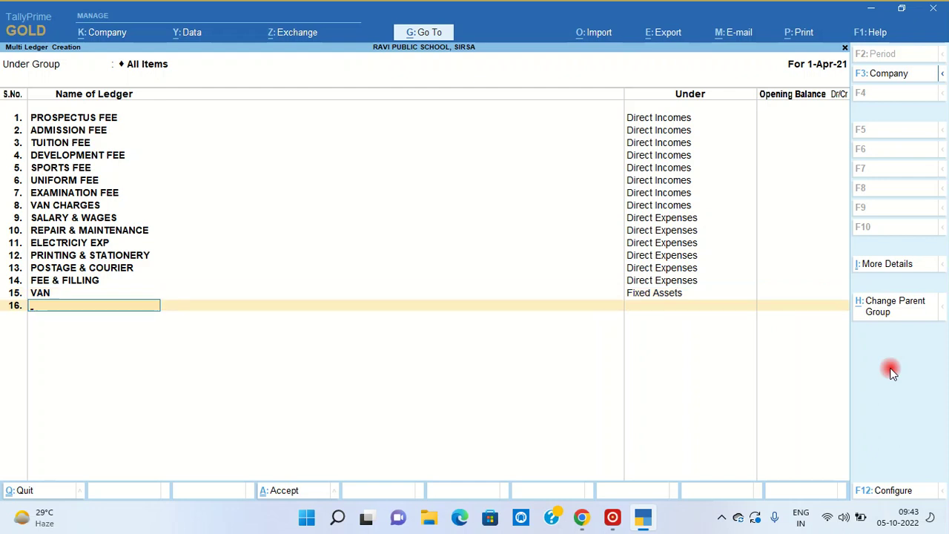
- Create the RK MOTORS ledger under Sundry Creditors with no opening balance
{"action": "type", "text": "RK MOTORS"}
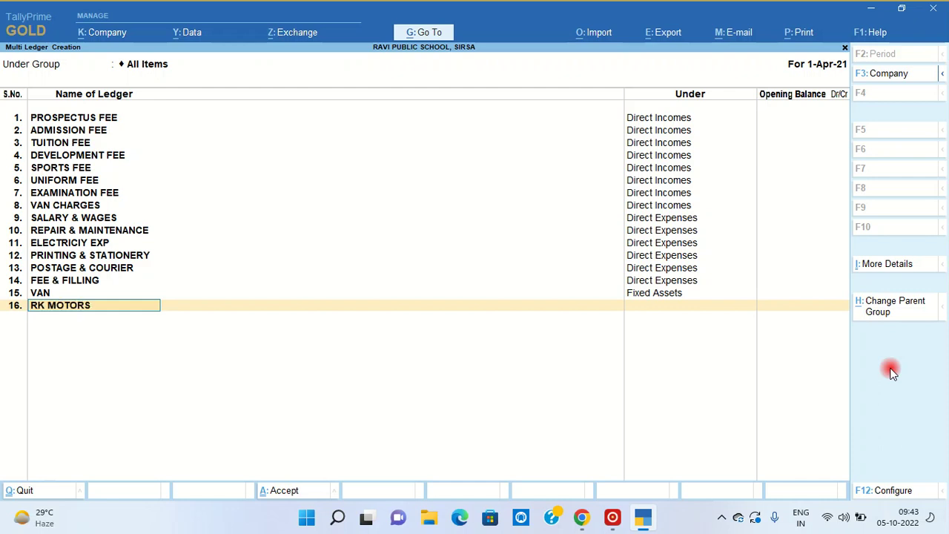
{"action": "key", "text": "Return"}
{"action": "type", "text": "SU"}
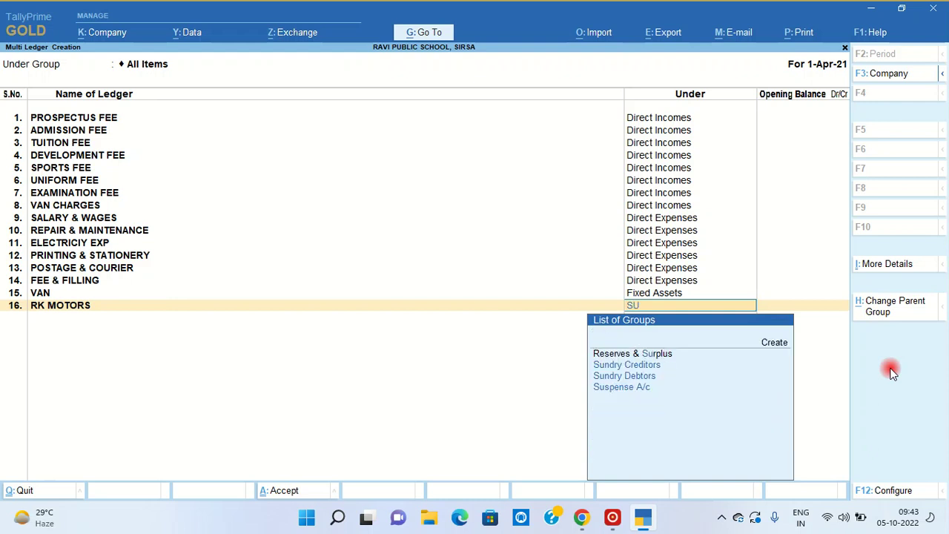
{"action": "key", "text": "Down"}
{"action": "key", "text": "Return"}
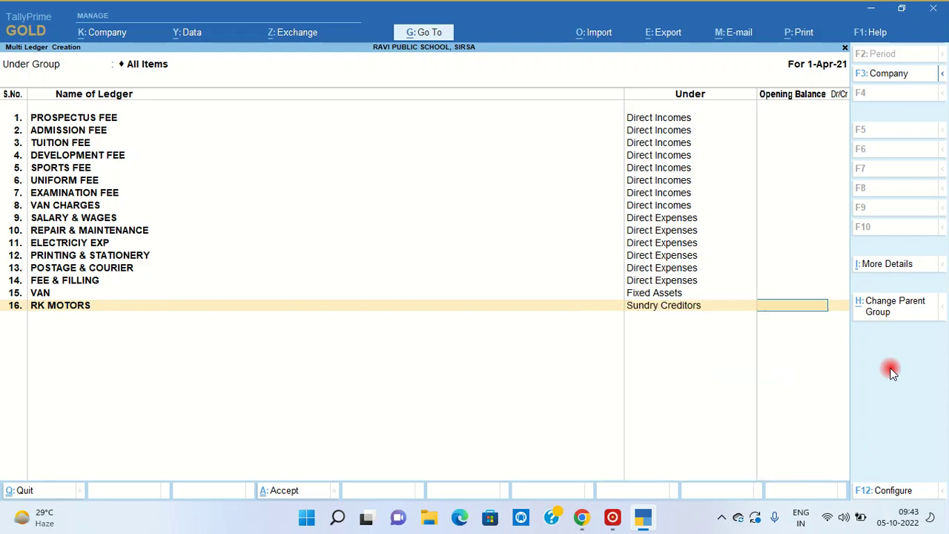
{"action": "key", "text": "Return"}
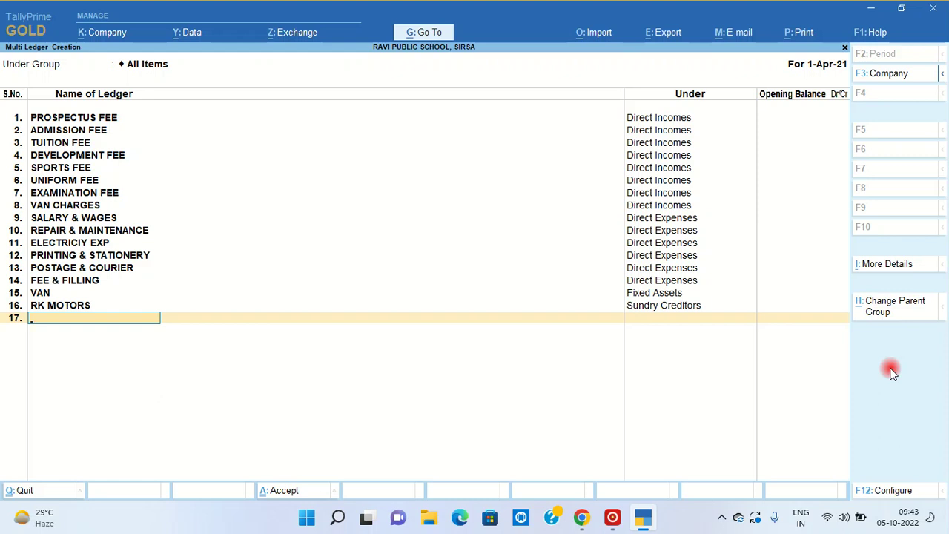
- Add the TDS RECEIVABLE ledger under Current Assets
{"action": "type", "text": "TDS RECEIVABLE"}
{"action": "key", "text": "Return"}
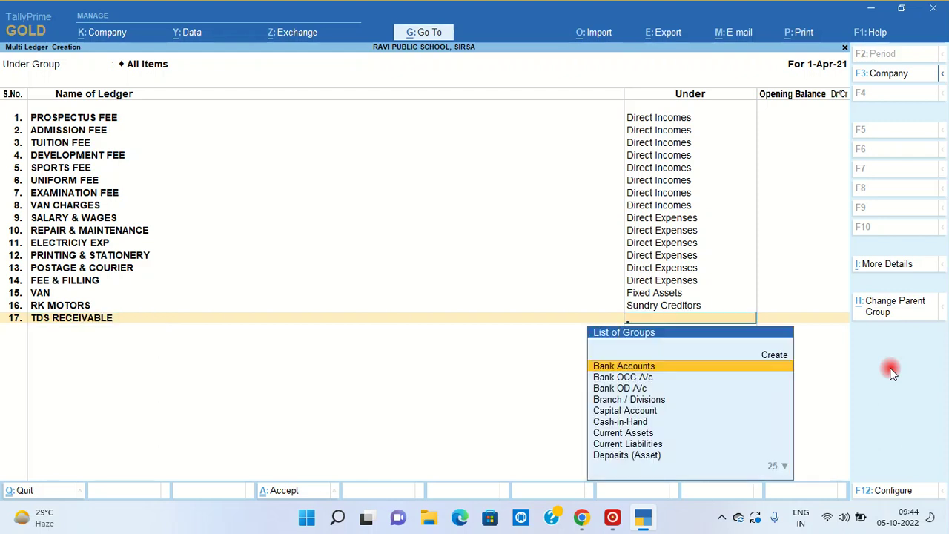
{"action": "type", "text": "CUR"}
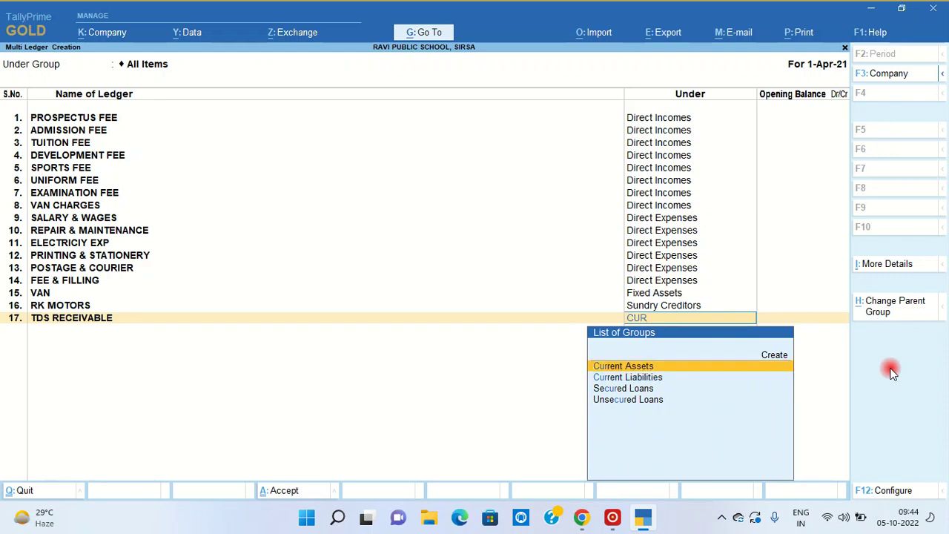
{"action": "key", "text": "Return"}
{"action": "key", "text": "Return"}
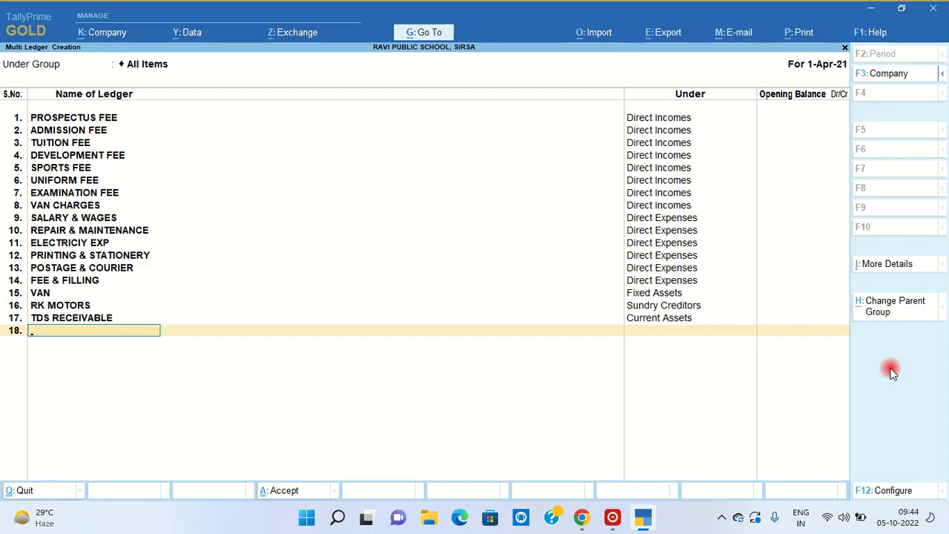
- Add the TCS RECEIVABLE ledger under Current Assets
{"action": "type", "text": "R"}
{"action": "key", "text": "BackSpace"}
{"action": "type", "text": "Tc"}
{"action": "key", "text": "BackSpace"}
{"action": "type", "text": "C"}
{"action": "key", "text": "BackSpace"}
{"action": "type", "text": "CS RECEIVABLE"}
{"action": "key", "text": "Return"}
{"action": "type", "text": "CU"}
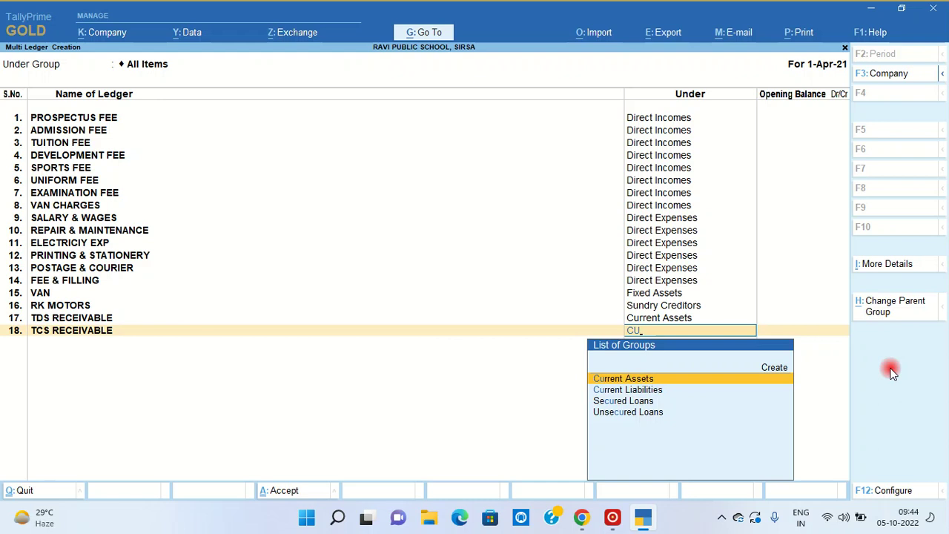
{"action": "key", "text": "Return"}
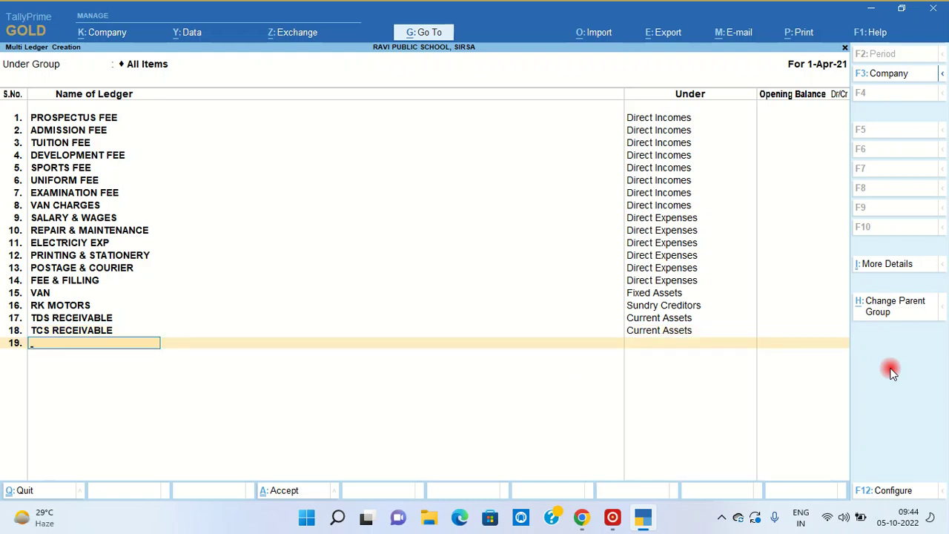
- Add the INTEREST ON FD ledger under Indirect Incomes with no opening balance
{"action": "type", "text": "INTEREST INCOME"}
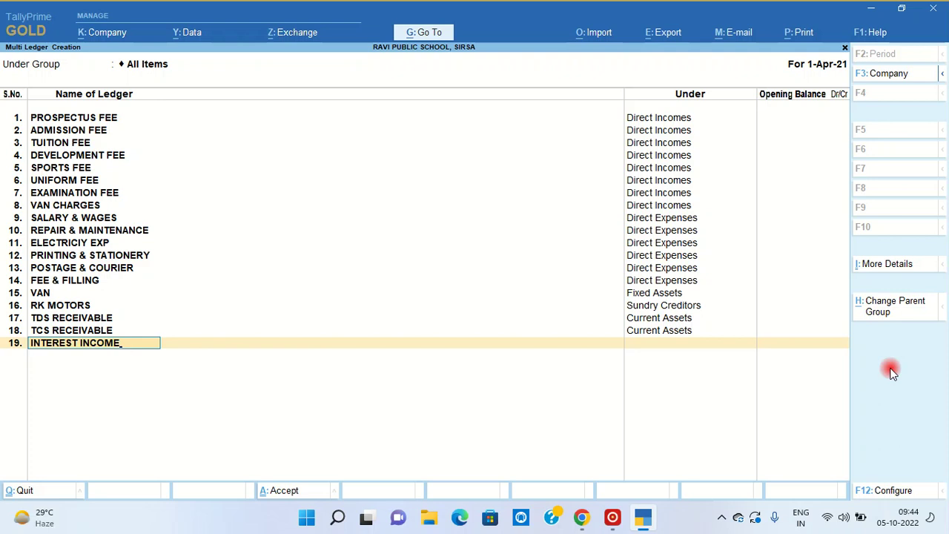
{"action": "key", "text": "Return"}
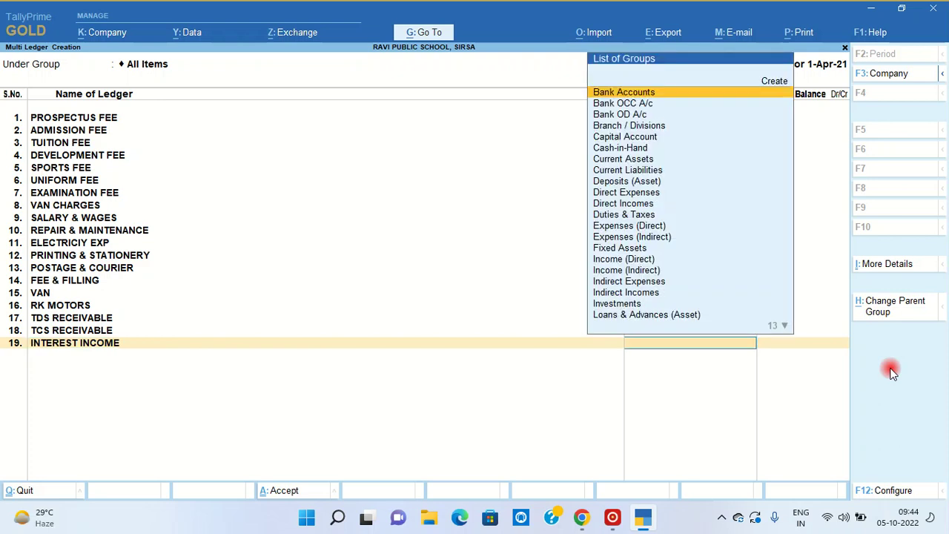
{"action": "key", "text": "BackSpace"}
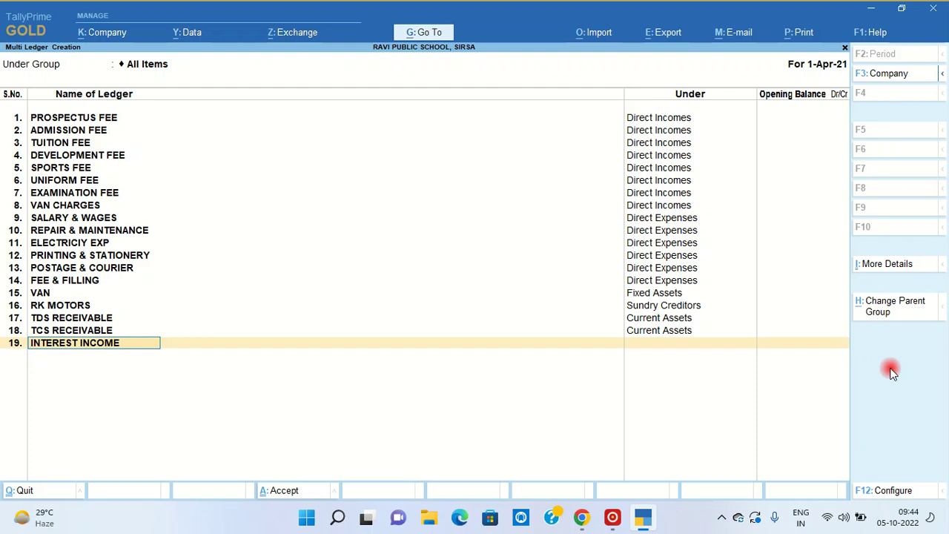
{"action": "key", "text": "BackSpace"}
{"action": "key", "text": "BackSpace"}
{"action": "key", "text": "BackSpace"}
{"action": "key", "text": "BackSpace"}
{"action": "key", "text": "BackSpace"}
{"action": "type", "text": "ON FD"}
{"action": "key", "text": "Return"}
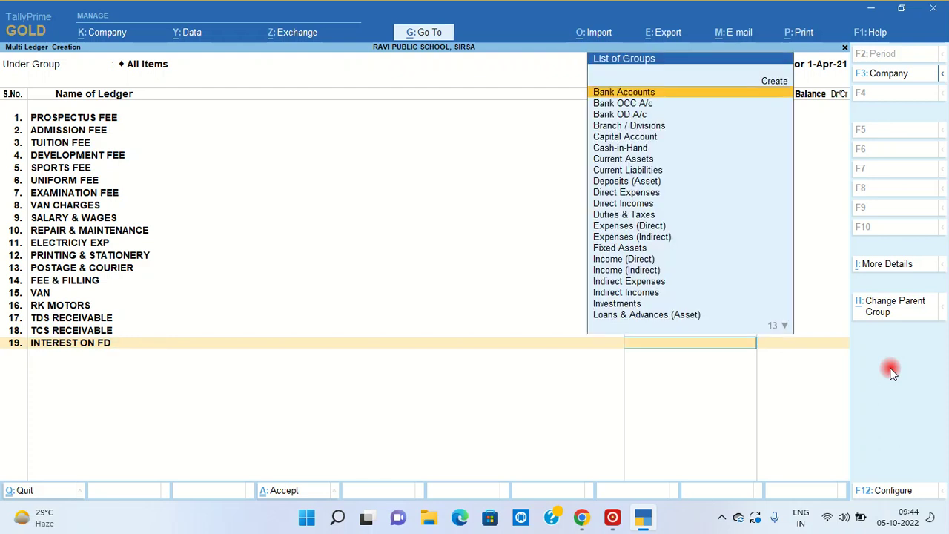
{"action": "type", "text": "D"}
{"action": "key", "text": "BackSpace"}
{"action": "type", "text": "IN"}
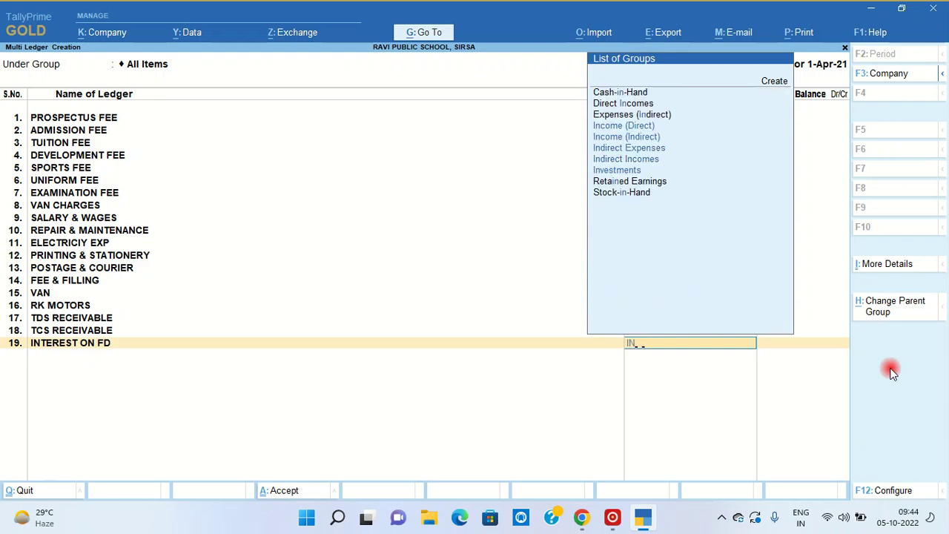
{"action": "type", "text": "D"}
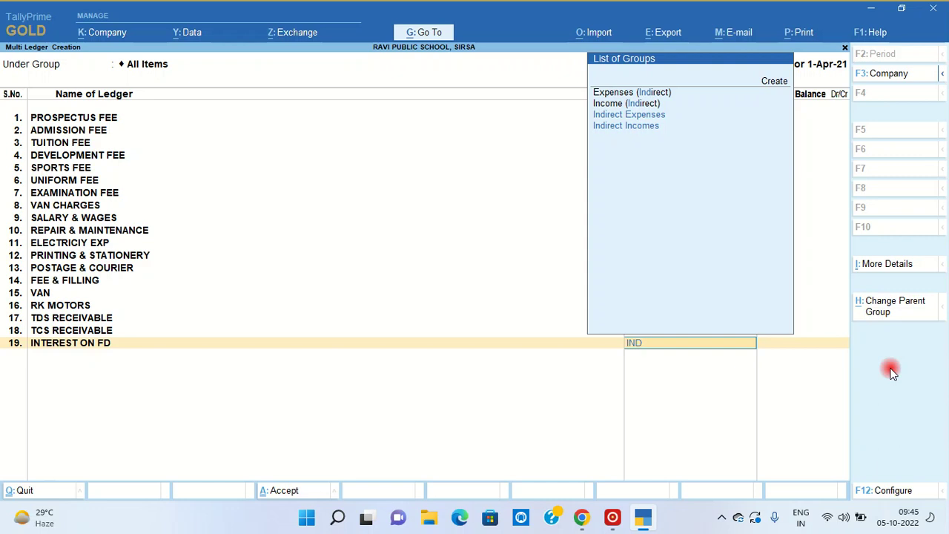
{"action": "key", "text": "Down"}
{"action": "key", "text": "Up"}
{"action": "key", "text": "Return"}
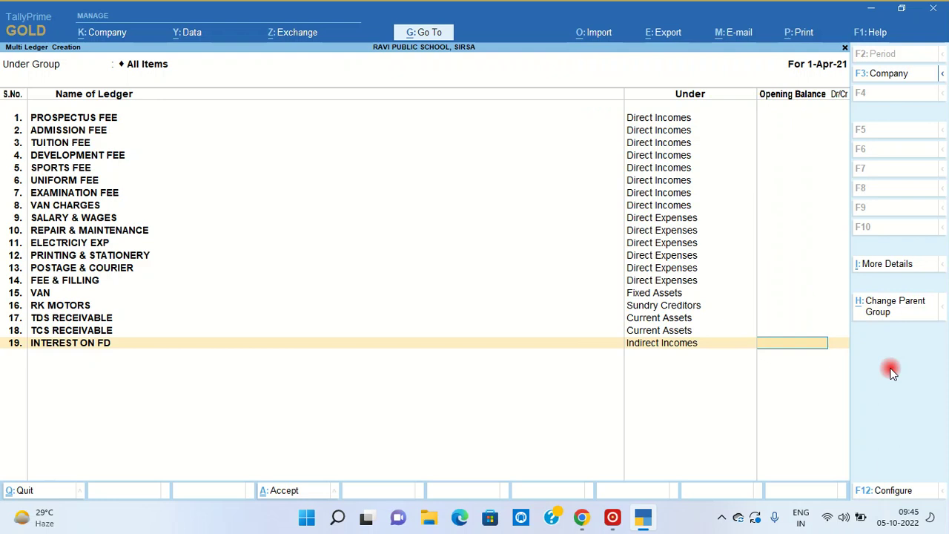
{"action": "key", "text": "Return"}
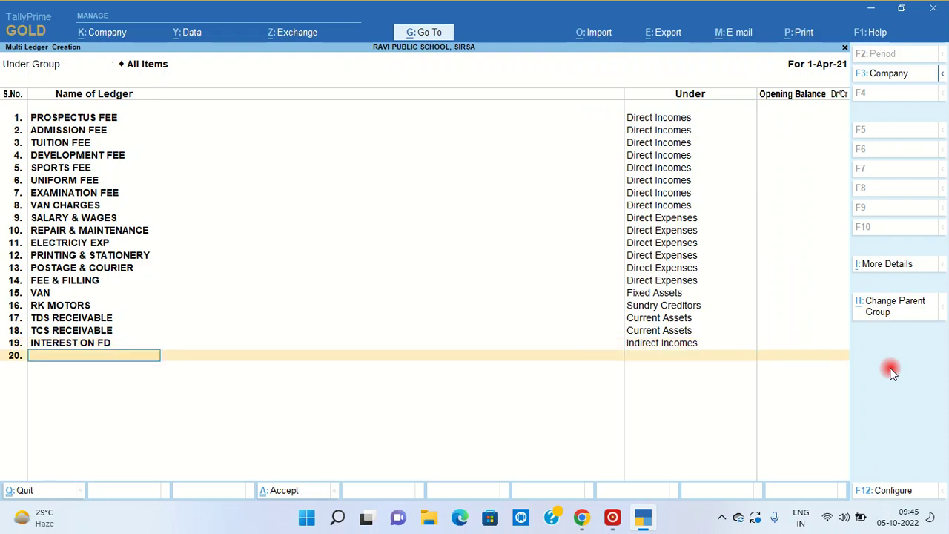
- Add DEPRECIATION under Indirect Expenses and bring up the Accept prompt
{"action": "type", "text": "DEPRECIATION"}
{"action": "key", "text": "Return"}
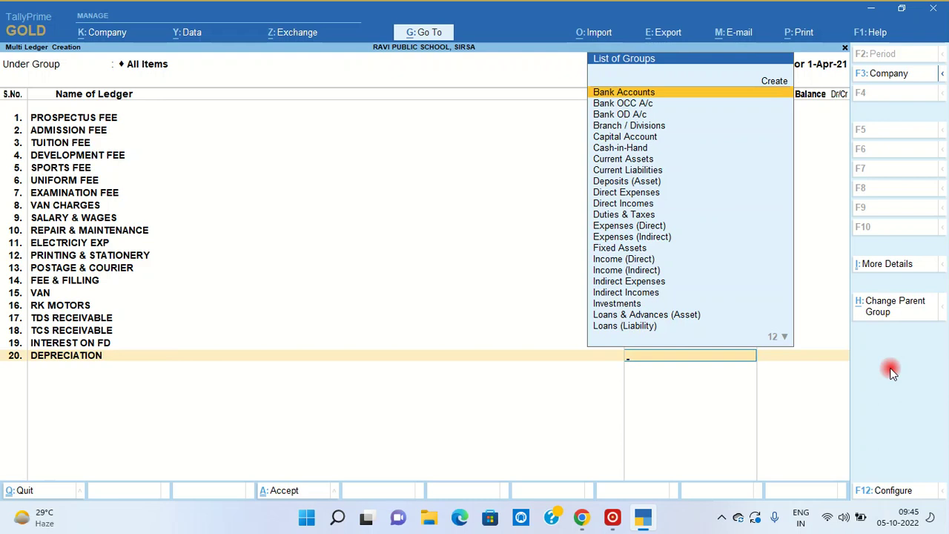
{"action": "type", "text": "IN"}
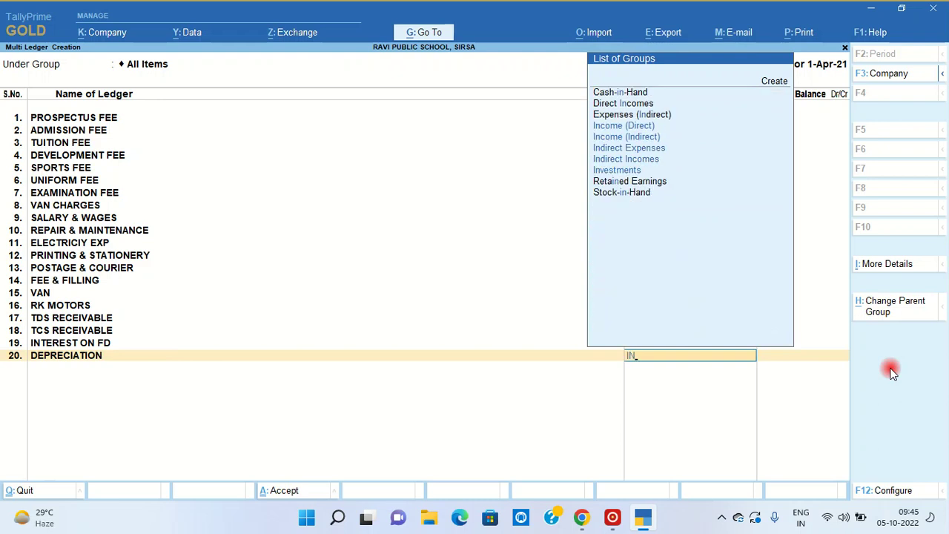
{"action": "key", "text": "Down"}
{"action": "key", "text": "Down"}
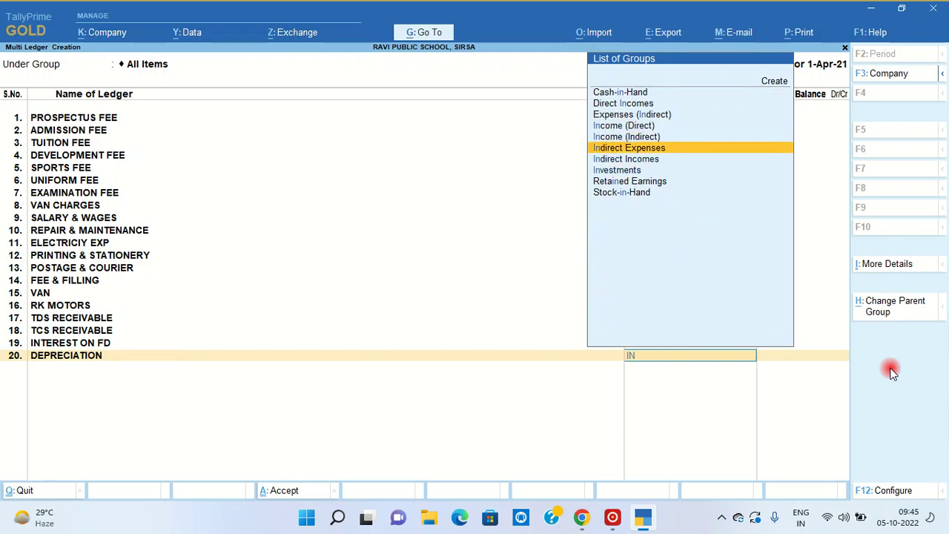
{"action": "key", "text": "Return"}
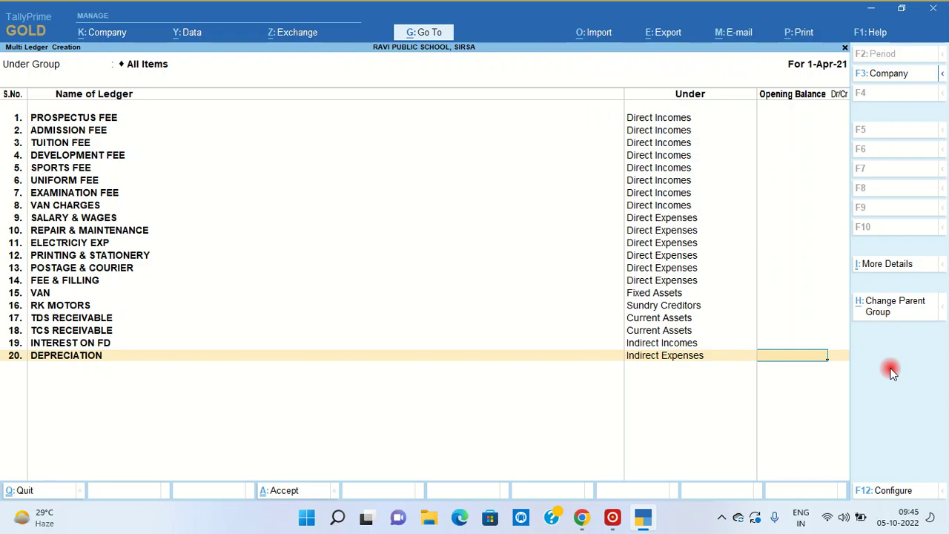
{"action": "key", "text": "Return"}
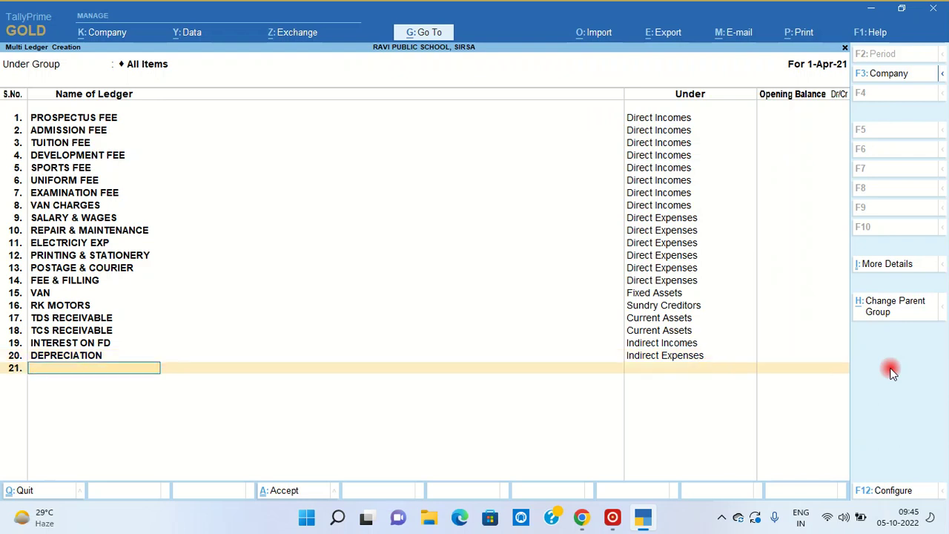
{"action": "key", "text": "Return"}
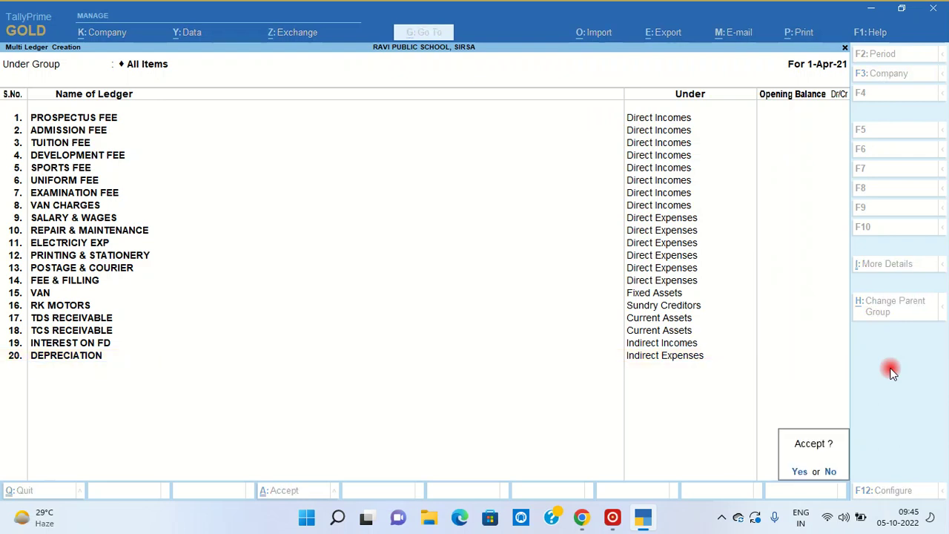
- Save the ledger batch, return to Gateway of Tally, and start voucher entry
{"action": "key", "text": "Return"}
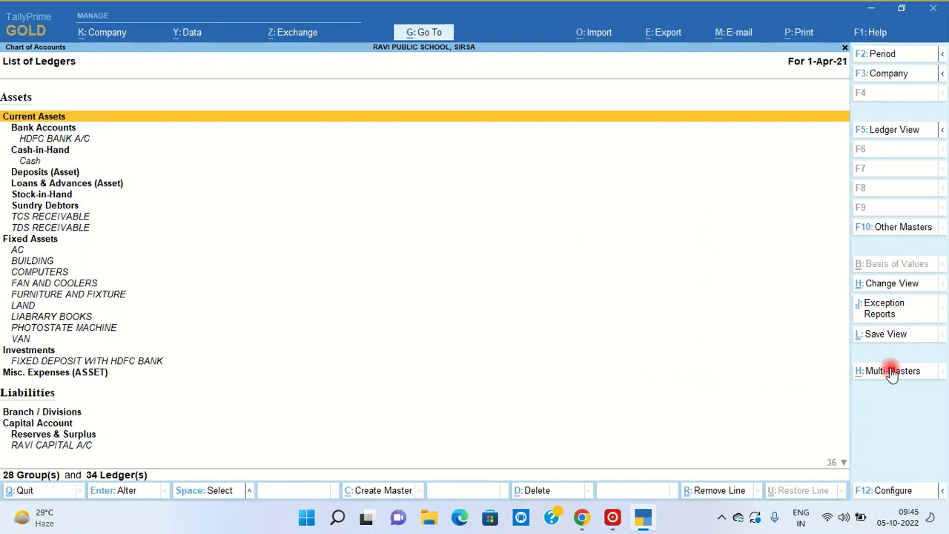
{"action": "key", "text": "Escape"}
{"action": "key", "text": "Escape"}
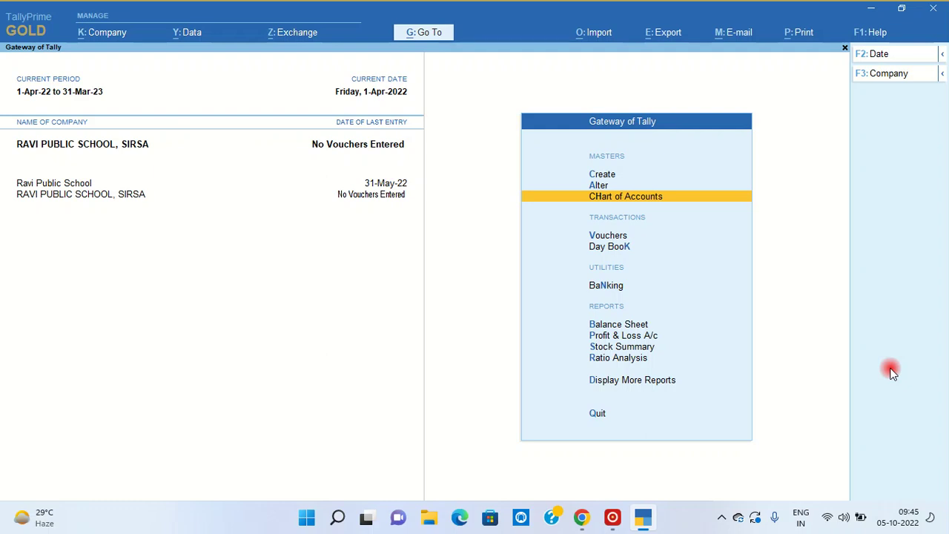
{"action": "key", "text": "v"}
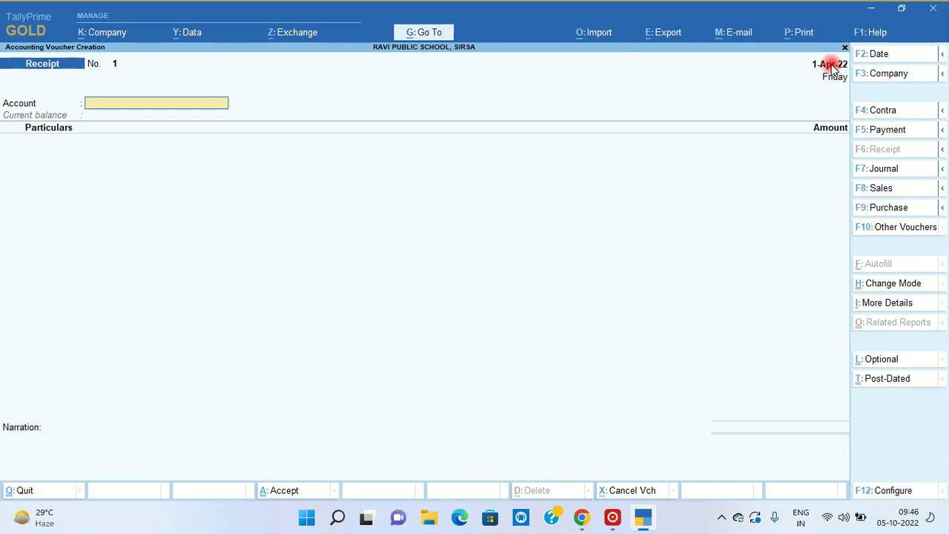
- Date the receipt voucher 5-Apr, then quit the empty voucher
{"action": "key", "text": "XF86MonBrightnessDown"}
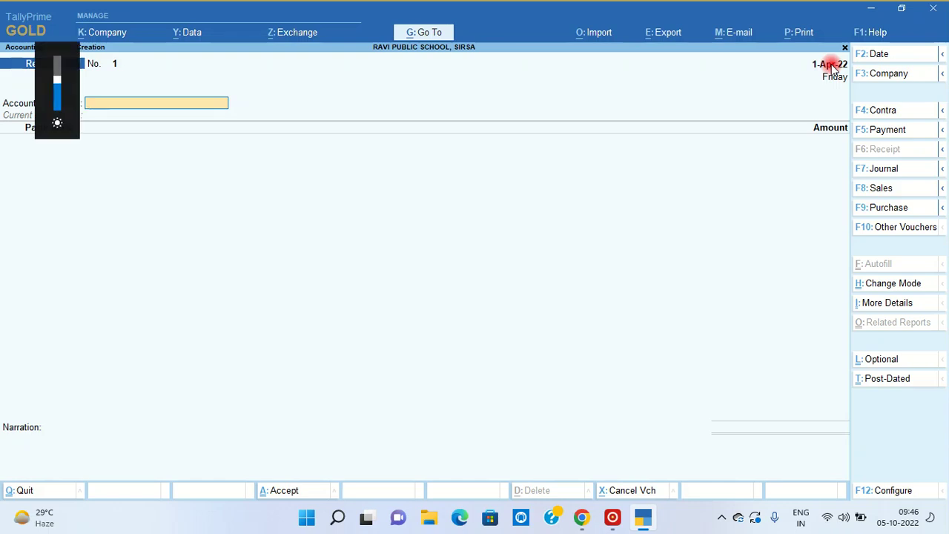
{"action": "left_click", "coordinate": [831, 65]}
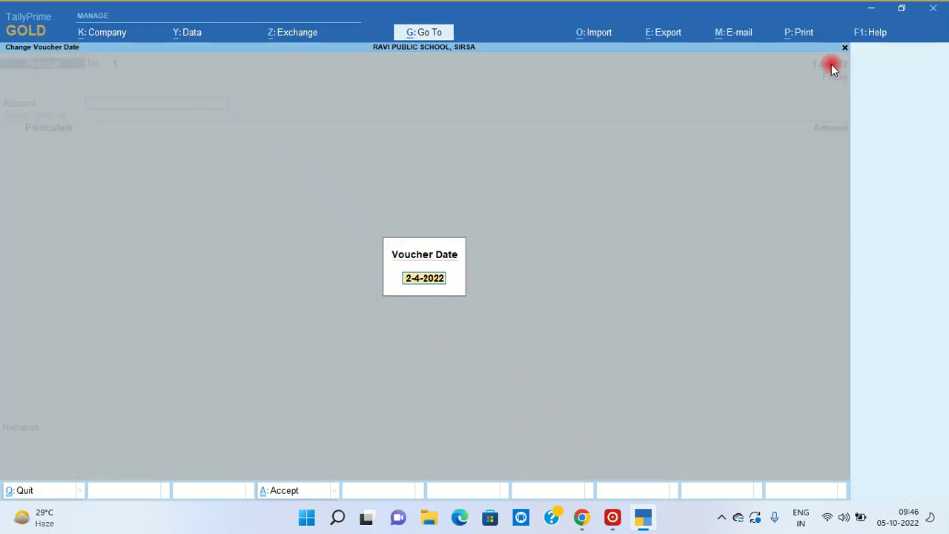
{"action": "type", "text": "5-4"}
{"action": "key", "text": "Return"}
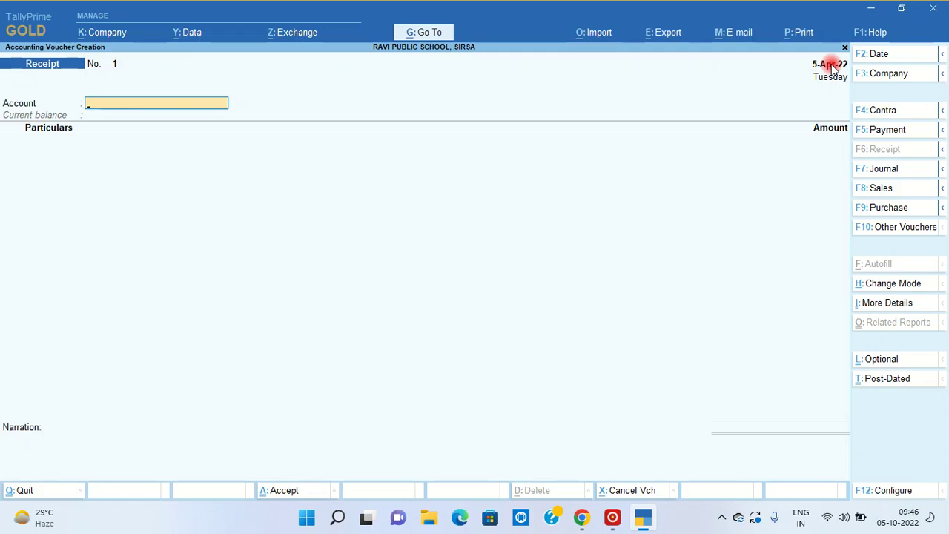
{"action": "key", "text": "Escape"}
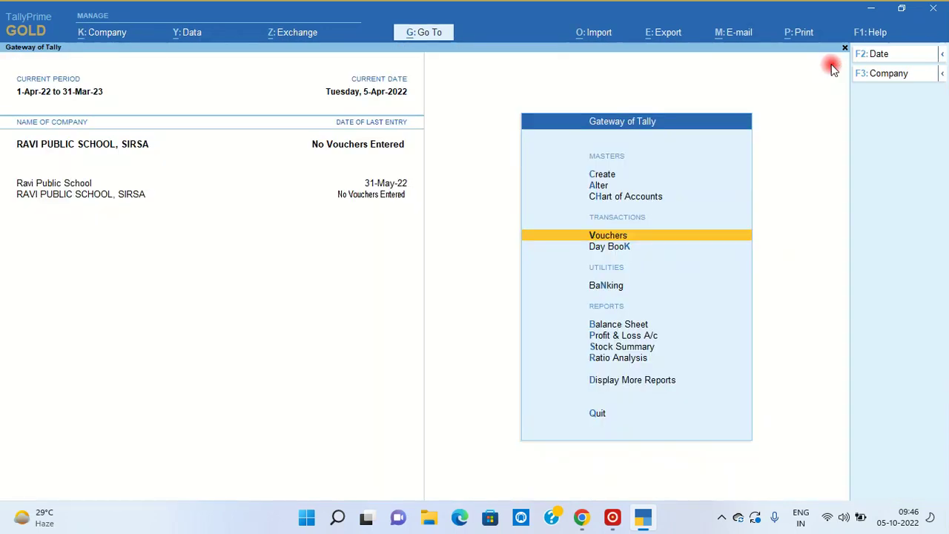
{"action": "key", "text": "Return"}
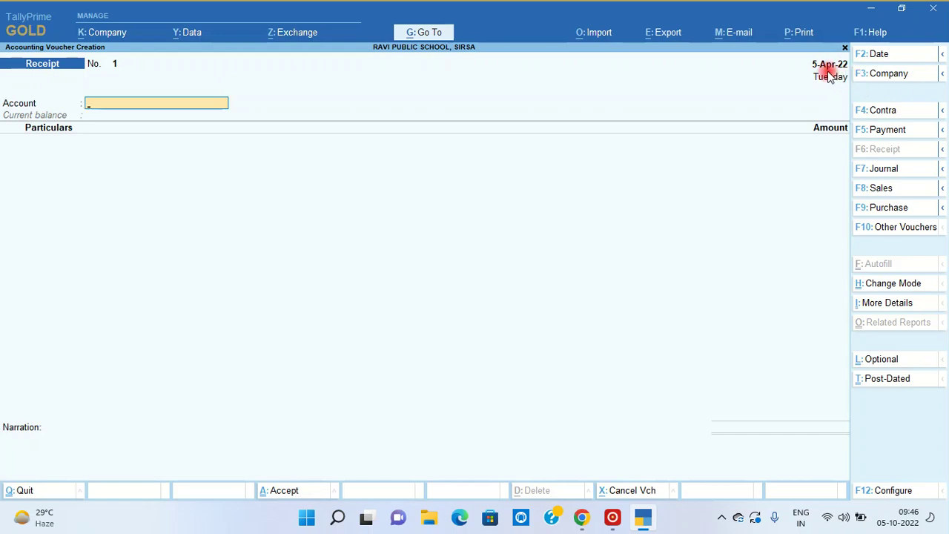
{"action": "key", "text": "Escape"}
{"action": "key", "text": "Return"}
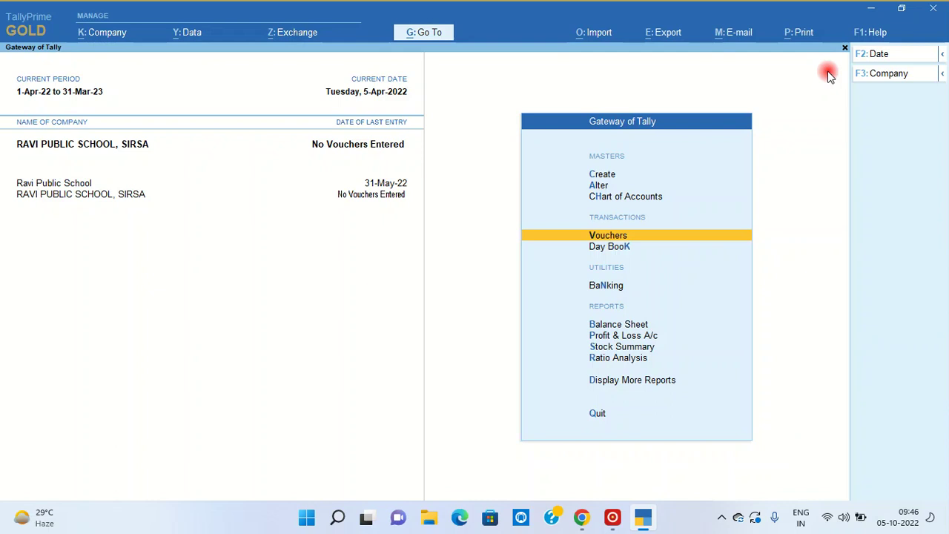
- Change the current period to 1-Apr-21 through 31-Mar-22
{"action": "left_click", "coordinate": [47, 90]}
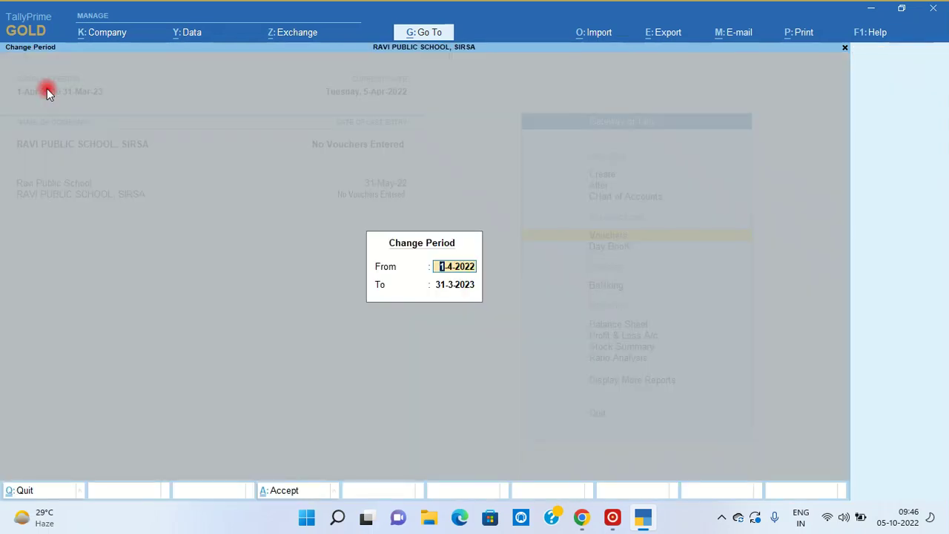
{"action": "key", "text": "Escape"}
{"action": "key", "text": "Escape"}
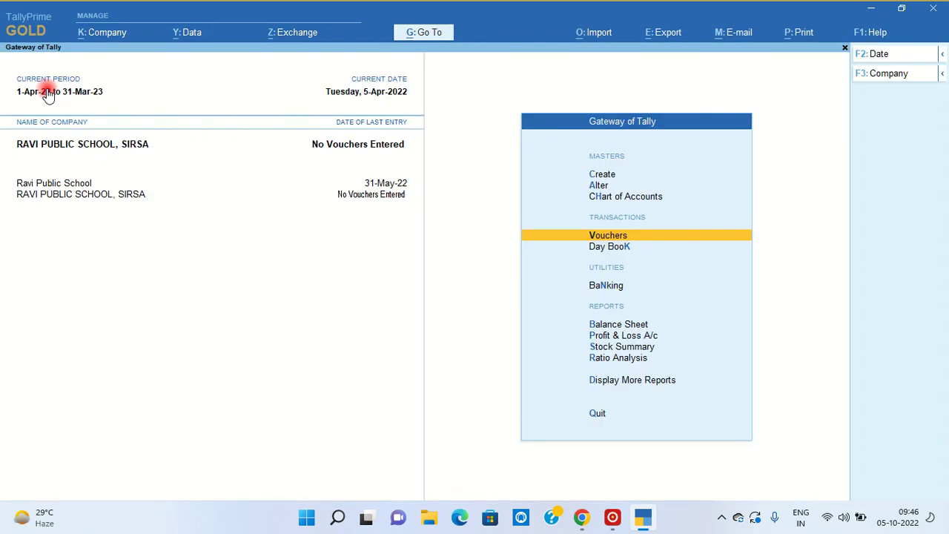
{"action": "left_click", "coordinate": [47, 90]}
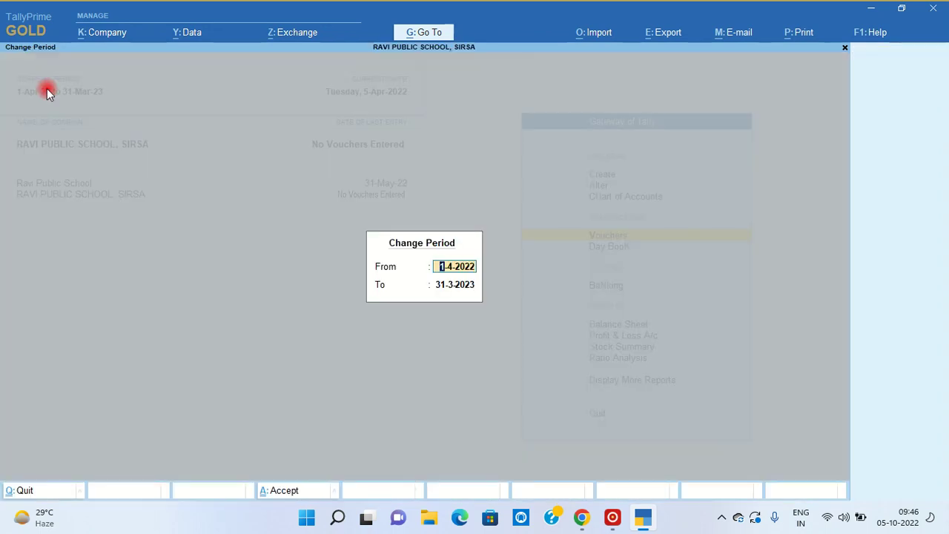
{"action": "key", "text": "Escape"}
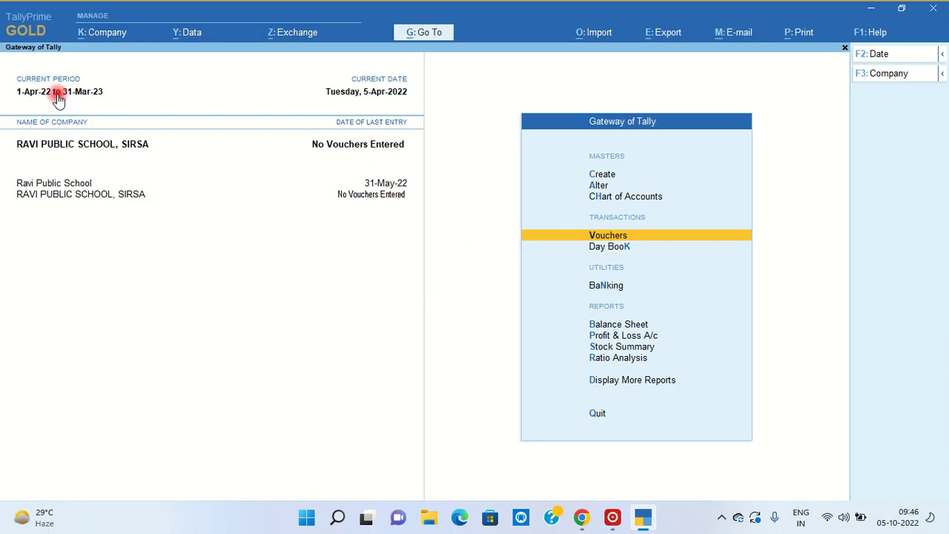
{"action": "left_click", "coordinate": [58, 96]}
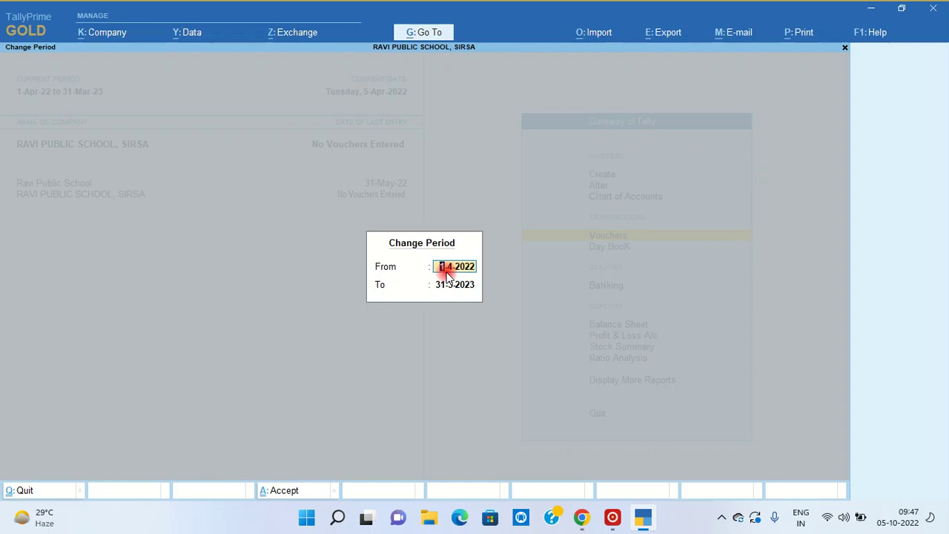
{"action": "type", "text": "A21"}
{"action": "key", "text": "Return"}
{"action": "type", "text": "Mar"}
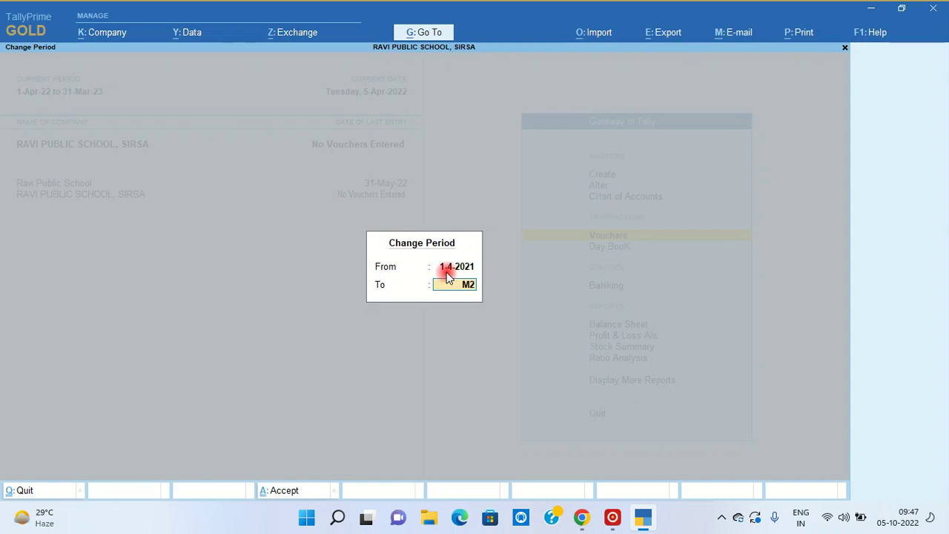
{"action": "key", "text": "Return"}
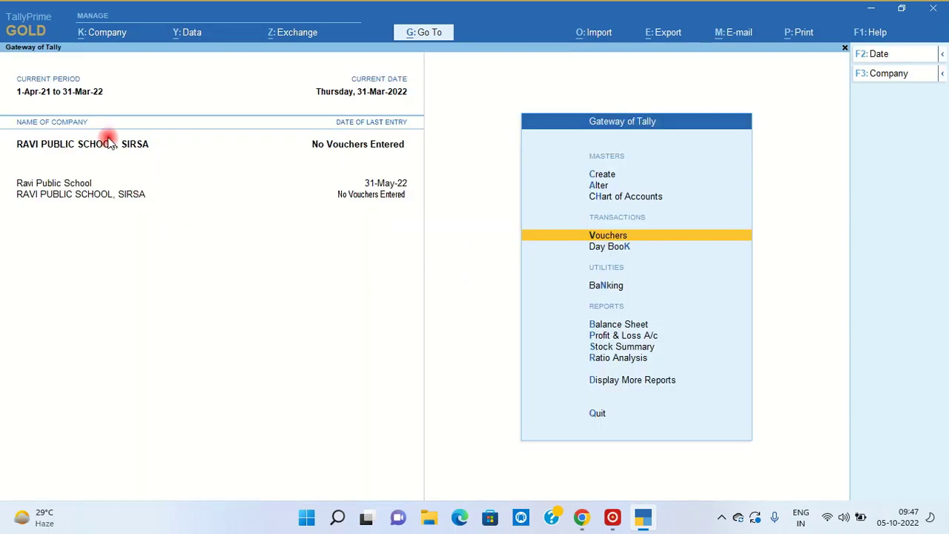
- Start a Receipt voucher dated 5-Apr-21 with Cash as the account
{"action": "key", "text": "v"}
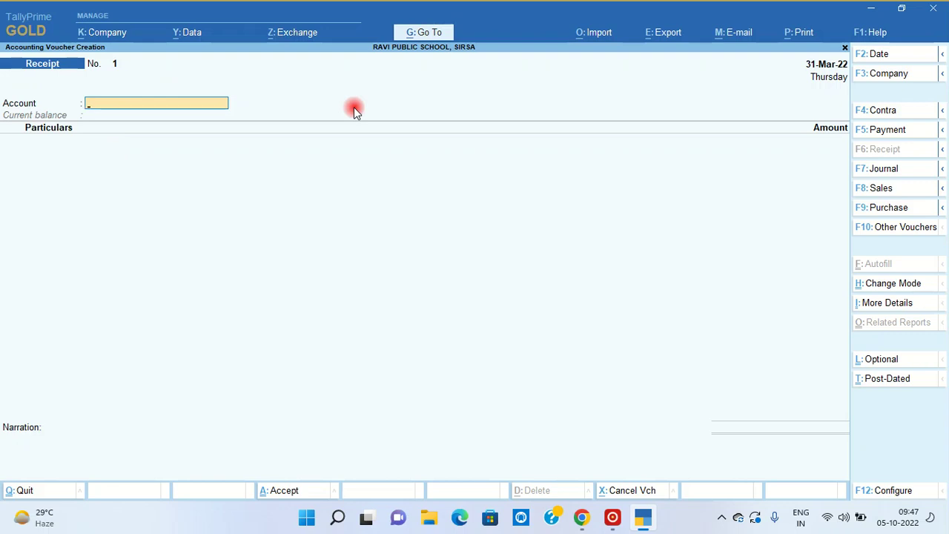
{"action": "key", "text": "F2"}
{"action": "type", "text": "5-4"}
{"action": "key", "text": "Return"}
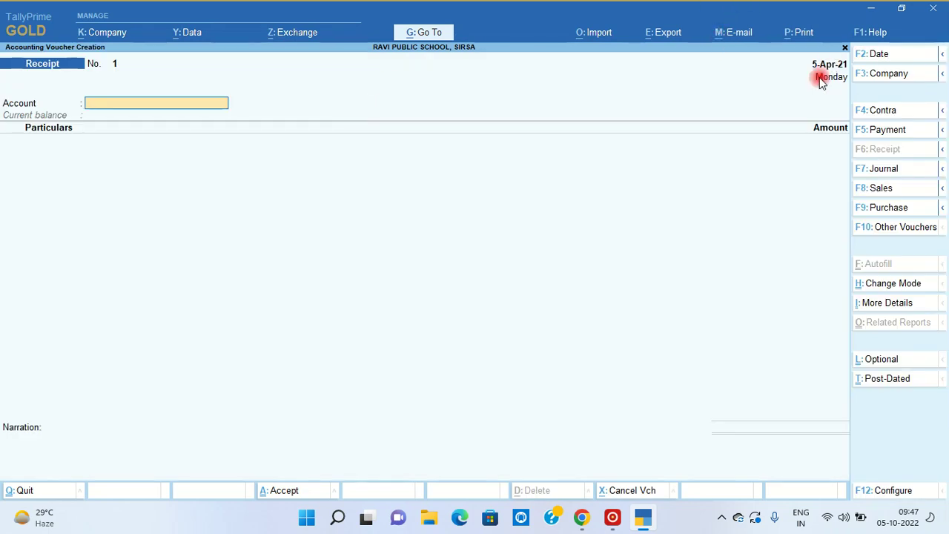
{"action": "type", "text": "CAS"}
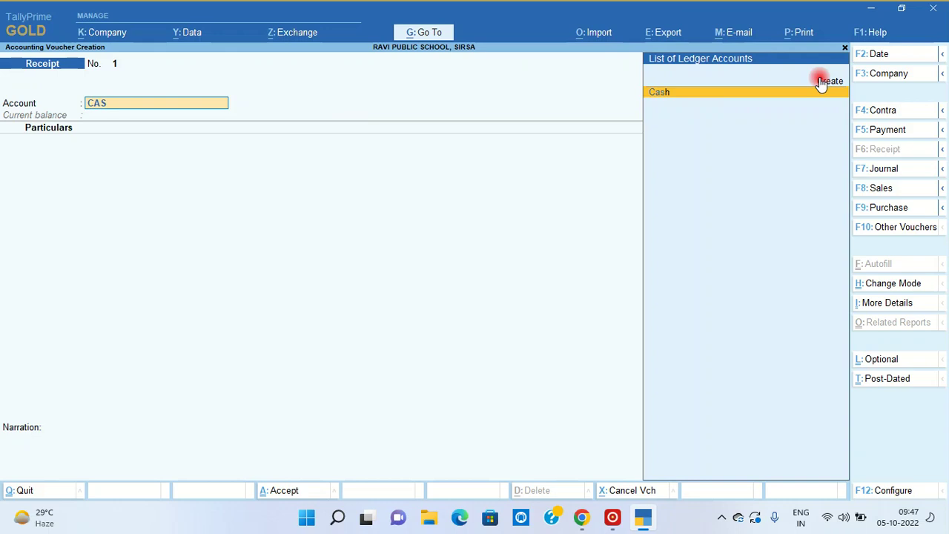
{"action": "key", "text": "Return"}
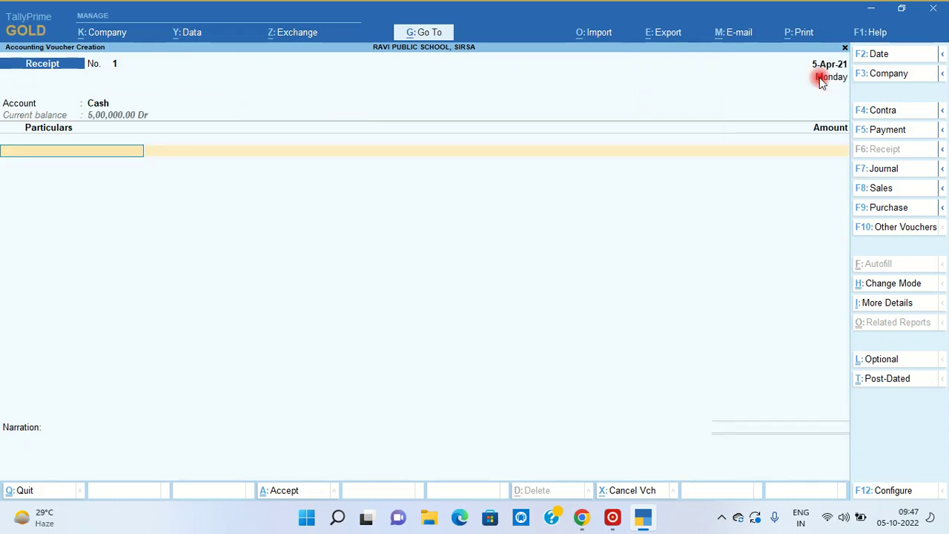
- Credit PROSPECTUS FEE 5,00,000, ADMISSION FEE 4,00,000 and TUITION FEE 5,00,000
{"action": "type", "text": "PR"}
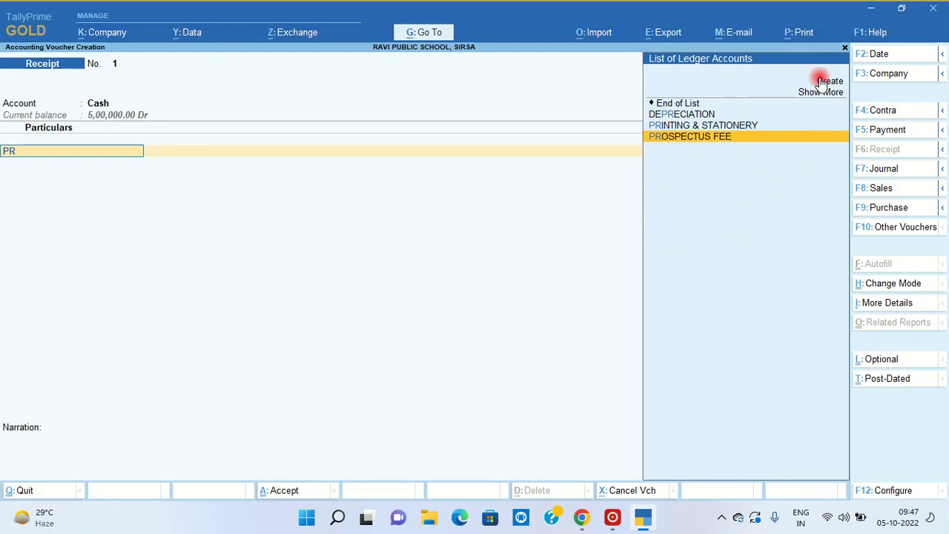
{"action": "key", "text": "Return"}
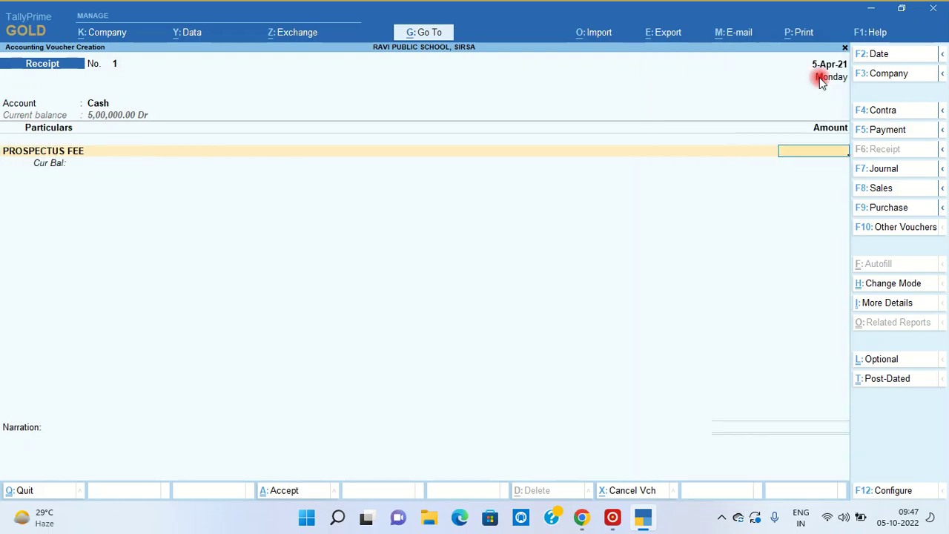
{"action": "type", "text": "500000"}
{"action": "key", "text": "Return"}
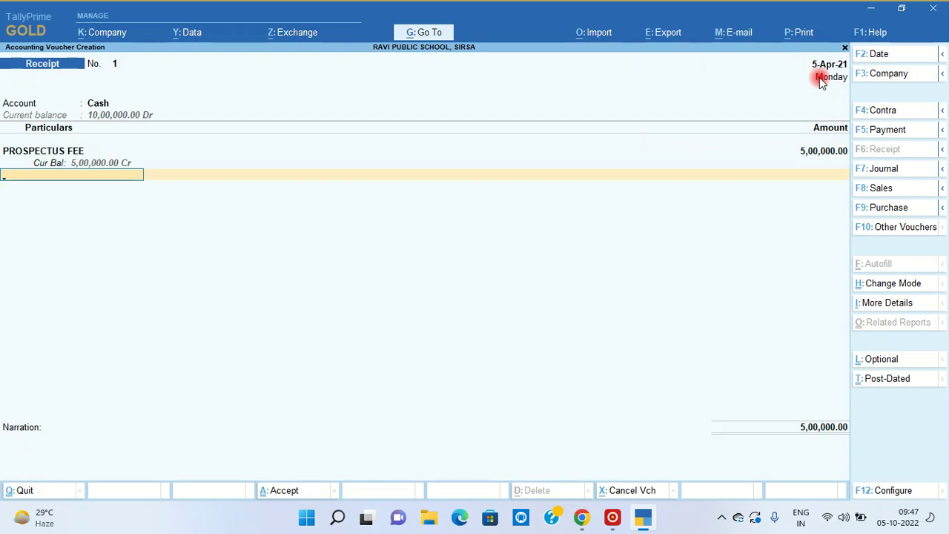
{"action": "type", "text": "ADMISS"}
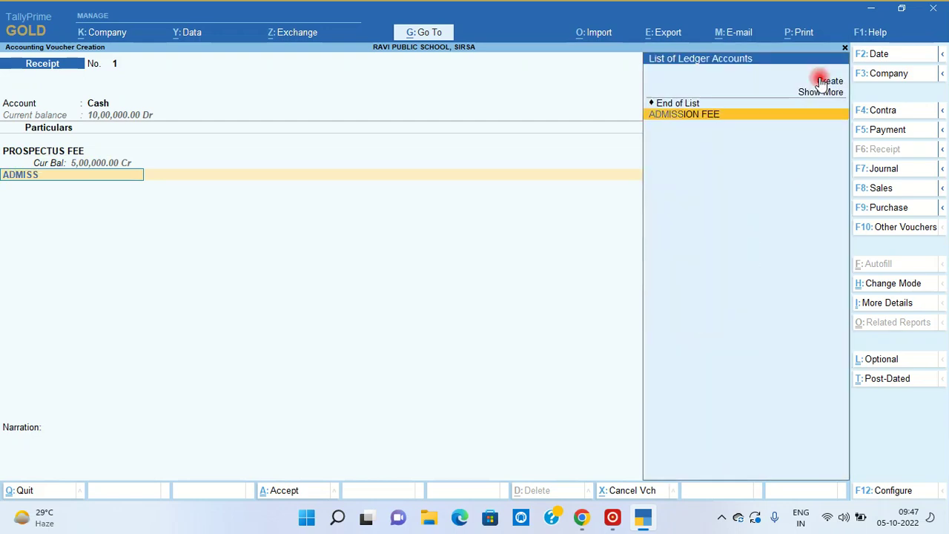
{"action": "key", "text": "Return"}
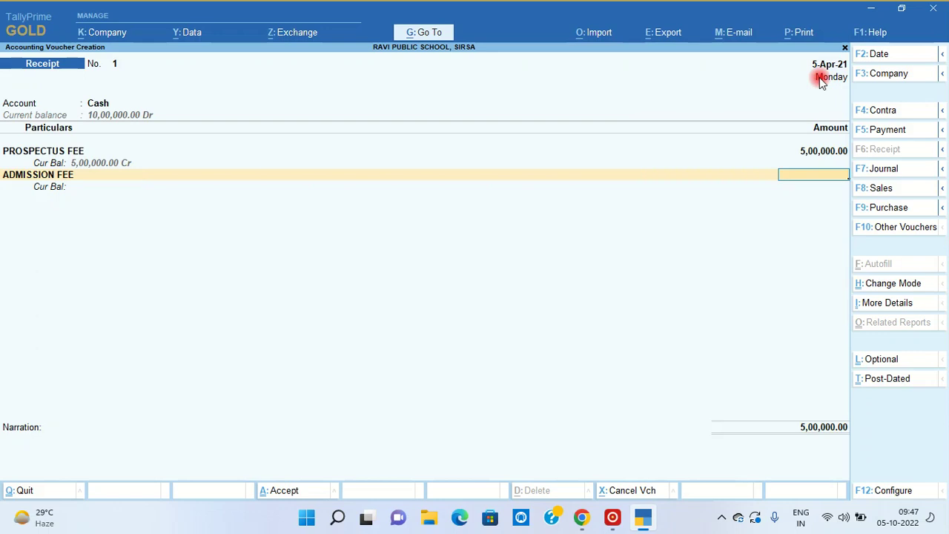
{"action": "type", "text": "400000"}
{"action": "key", "text": "Return"}
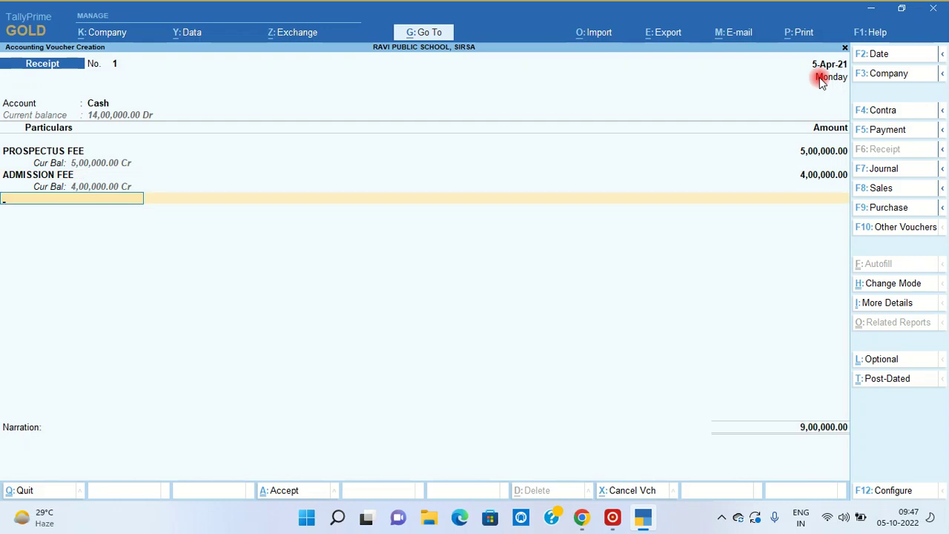
{"action": "type", "text": "TUI"}
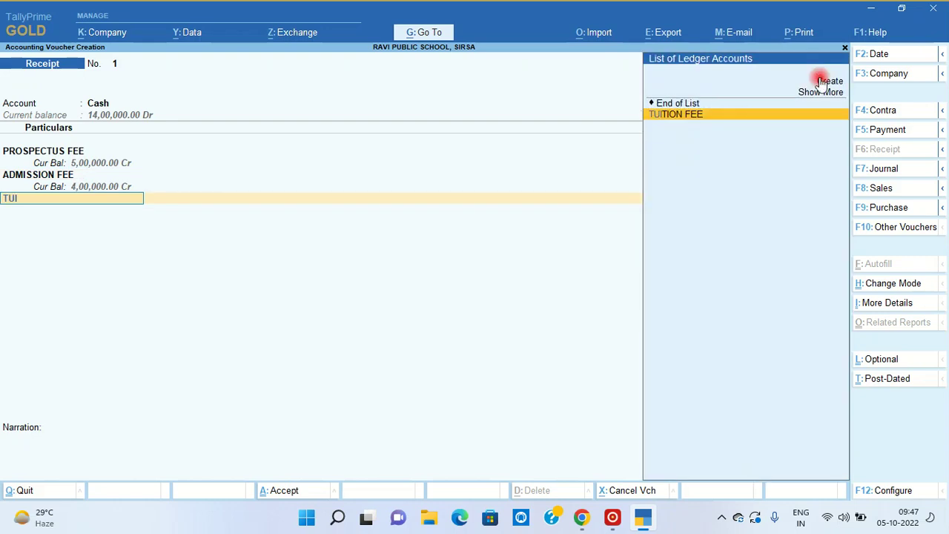
{"action": "key", "text": "Return"}
{"action": "type", "text": "500000"}
{"action": "key", "text": "Return"}
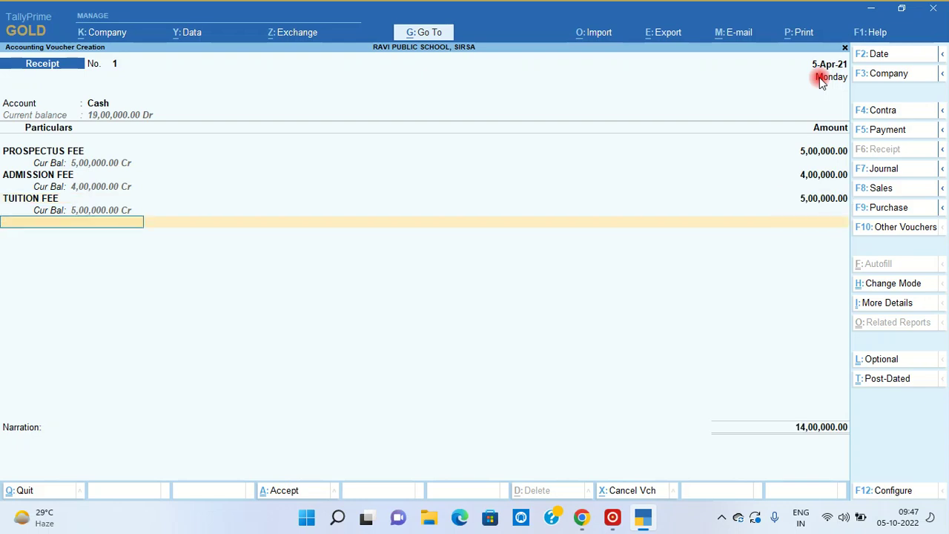
- Credit DEVELOPMENT FEE 5,00,000, SPORTS FEE 2,00,000 and UNIFORM FEE 4,00,000
{"action": "type", "text": "D"}
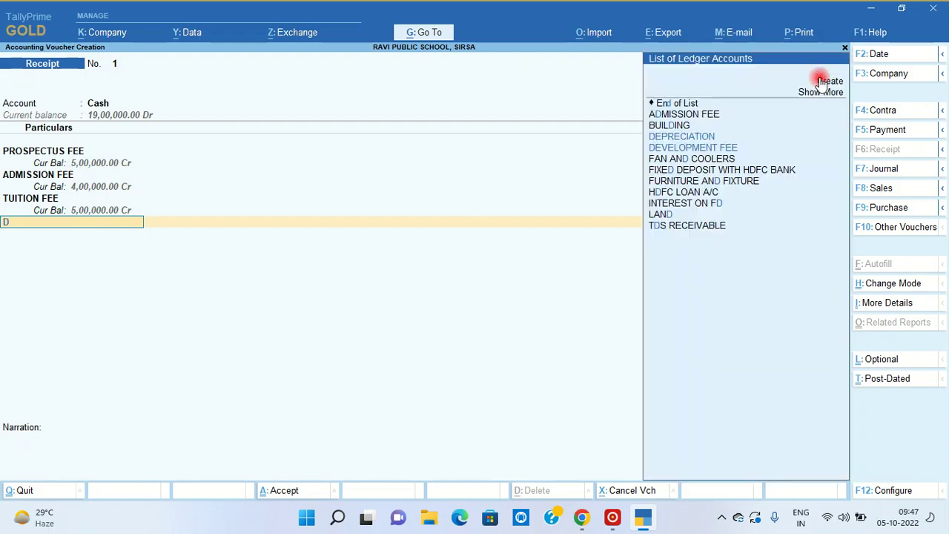
{"action": "type", "text": "EV"}
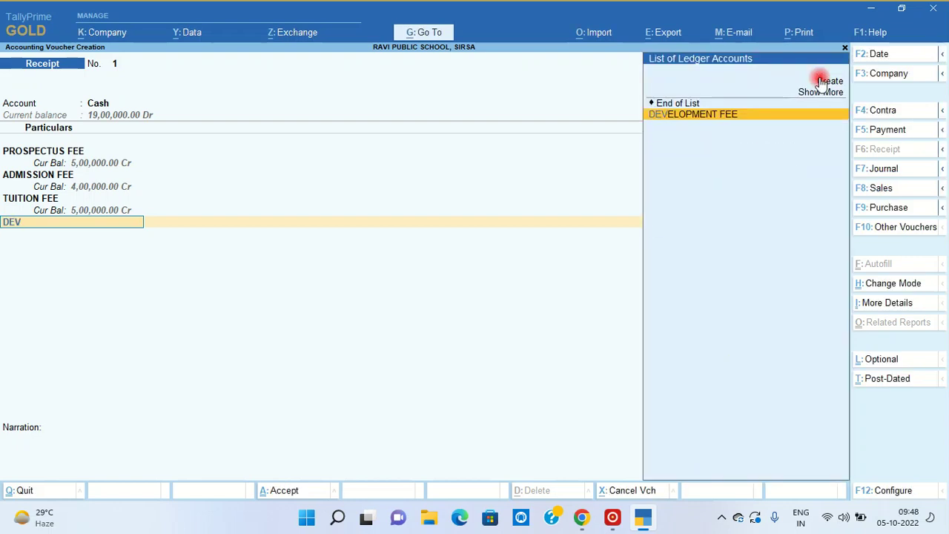
{"action": "key", "text": "Return"}
{"action": "type", "text": "5"}
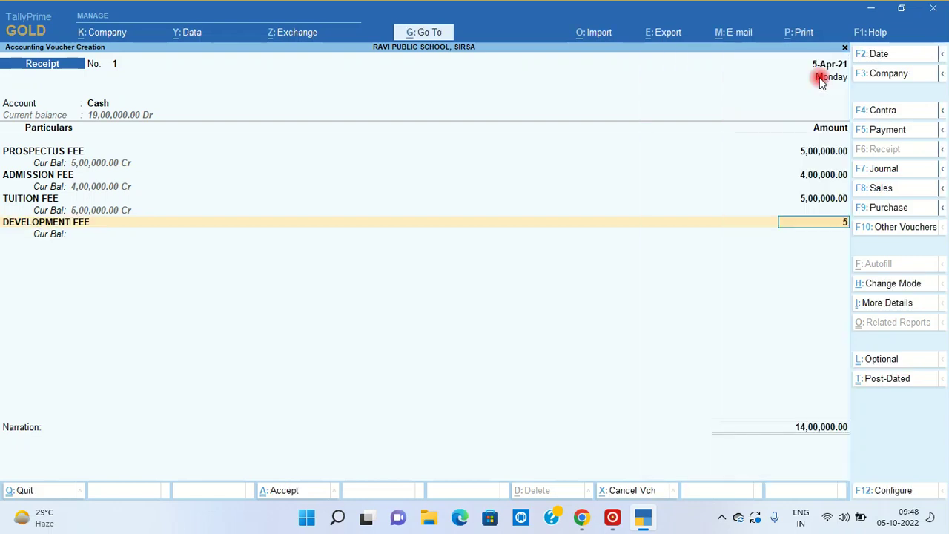
{"action": "type", "text": ",00,0000000"}
{"action": "key", "text": "Return"}
{"action": "type", "text": "SPOR"}
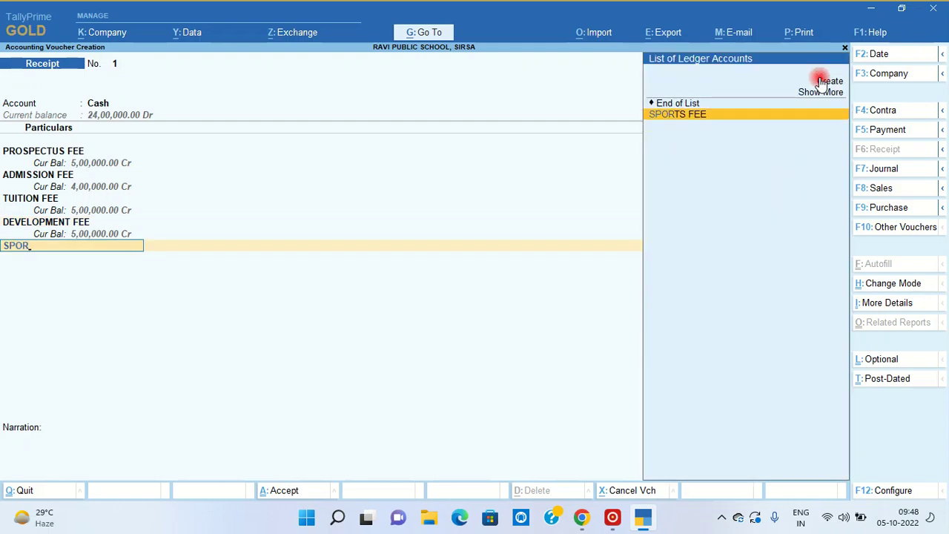
{"action": "key", "text": "Return"}
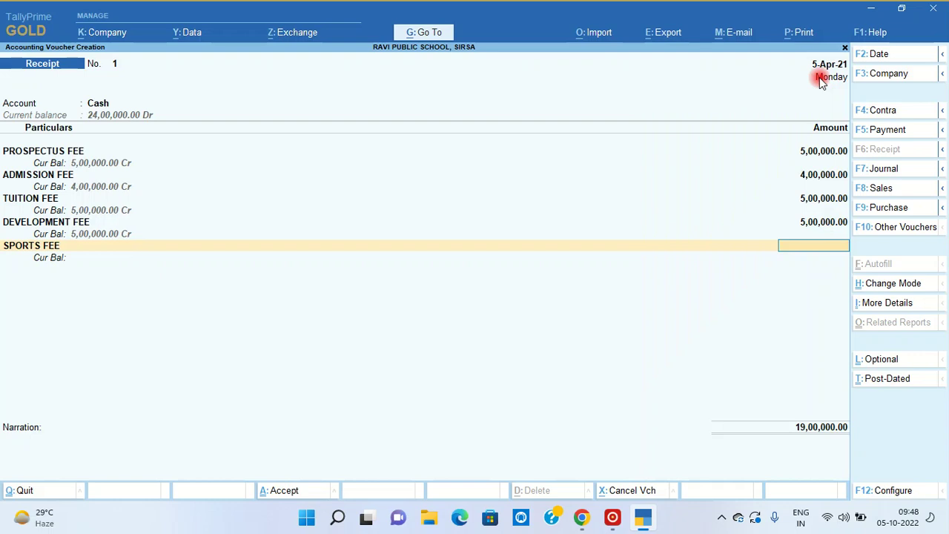
{"action": "type", "text": "2,00,000"}
{"action": "key", "text": "Return"}
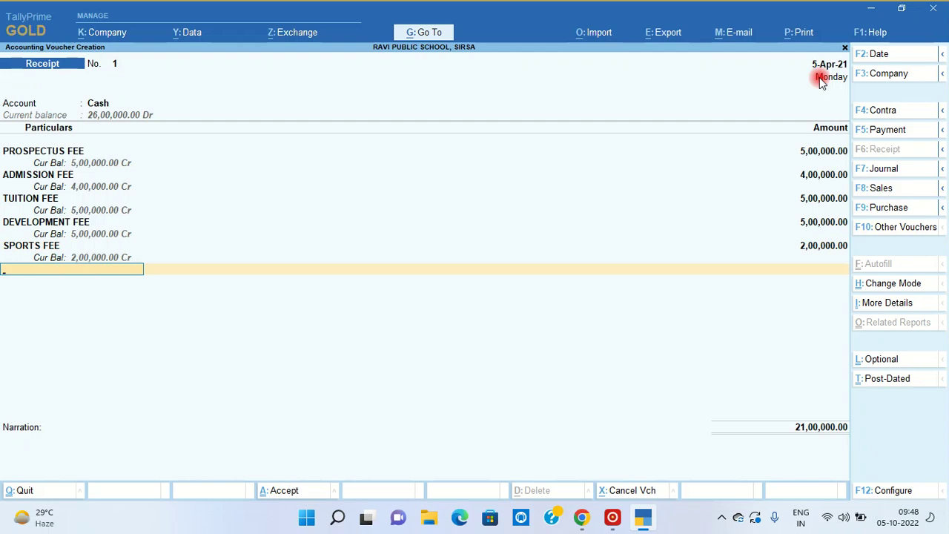
{"action": "type", "text": "UN"}
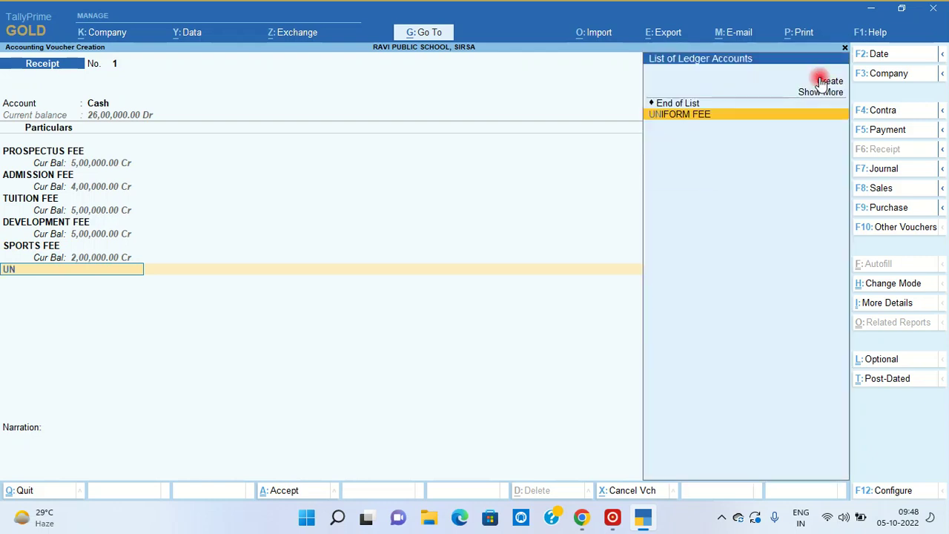
{"action": "type", "text": "IFO"}
{"action": "key", "text": "Return"}
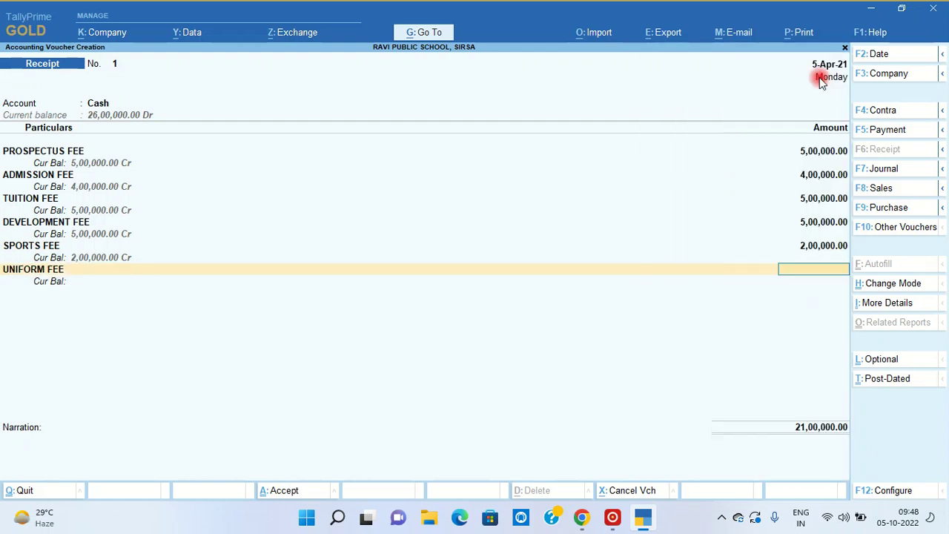
{"action": "type", "text": "40000"}
{"action": "key", "text": "Return"}
{"action": "key", "text": "BackSpace"}
{"action": "type", "text": "400000"}
{"action": "key", "text": "Return"}
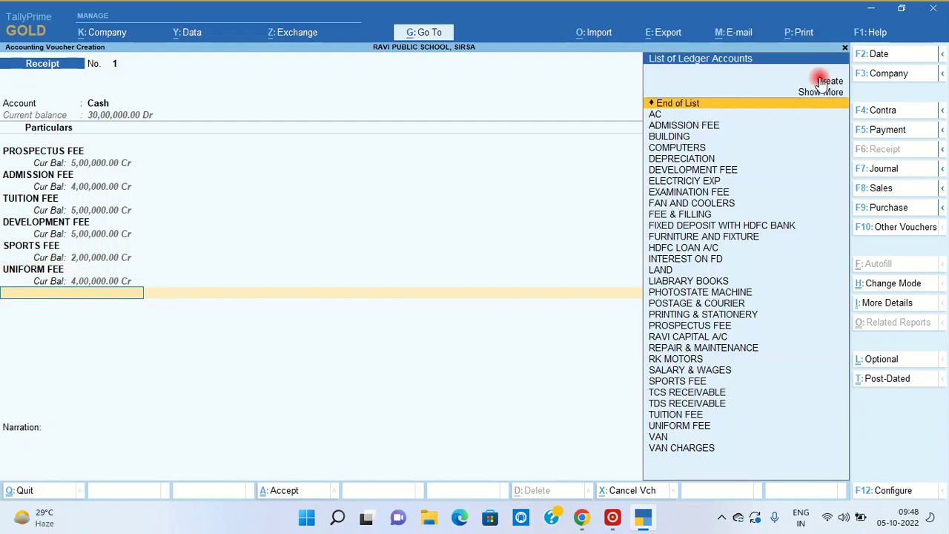
- Credit EXAMINATION FEE 1,00,000 and VAN CHARGES 5,00,000
{"action": "type", "text": "EX"}
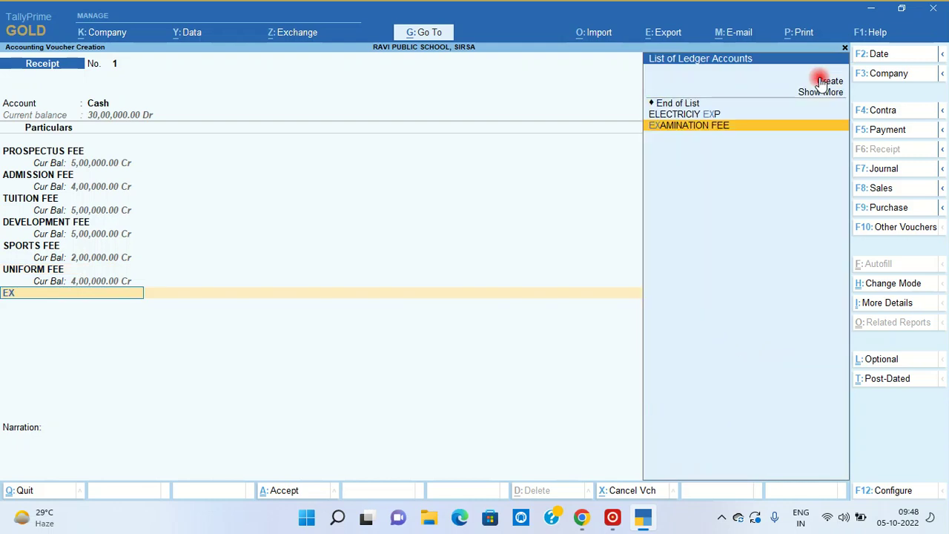
{"action": "type", "text": "AMI"}
{"action": "key", "text": "Return"}
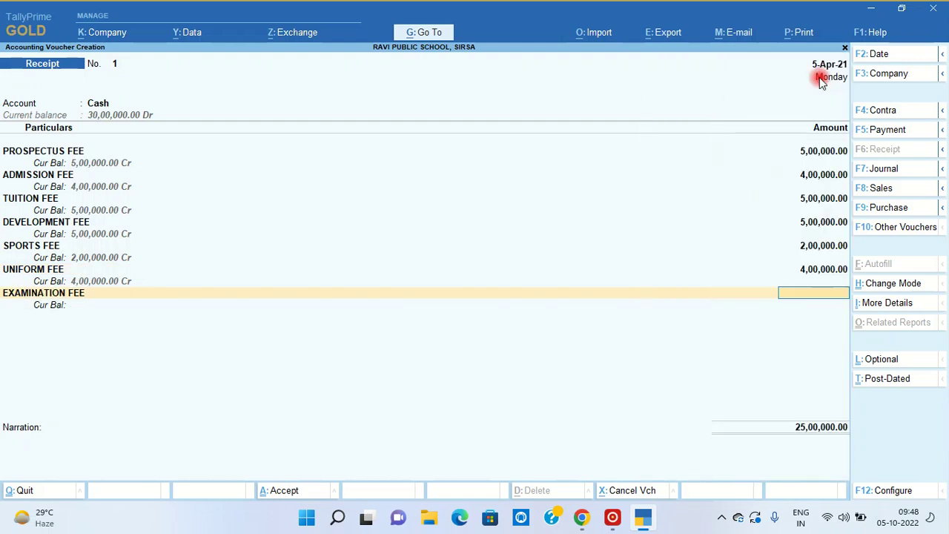
{"action": "type", "text": "1,00,000"}
{"action": "key", "text": "Return"}
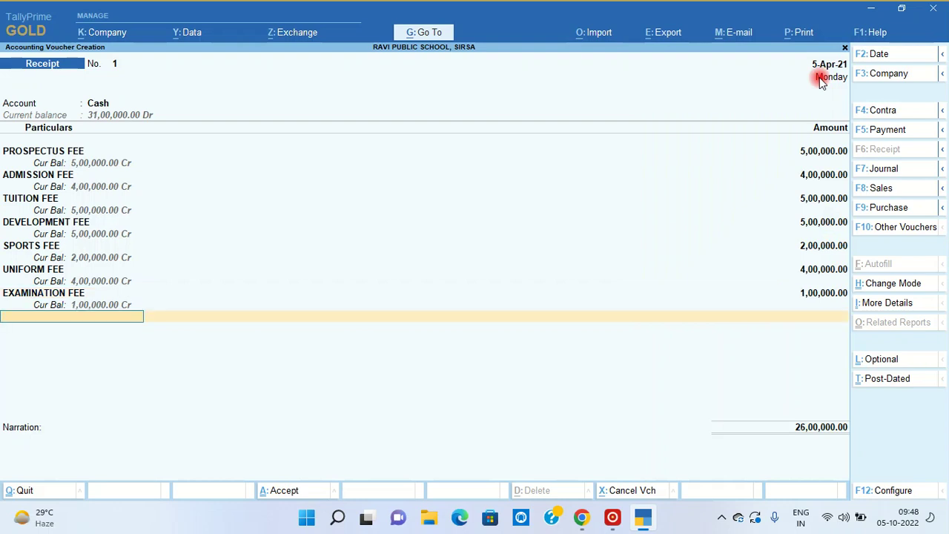
{"action": "type", "text": "VA"}
{"action": "key", "text": "Down"}
{"action": "key", "text": "Down"}
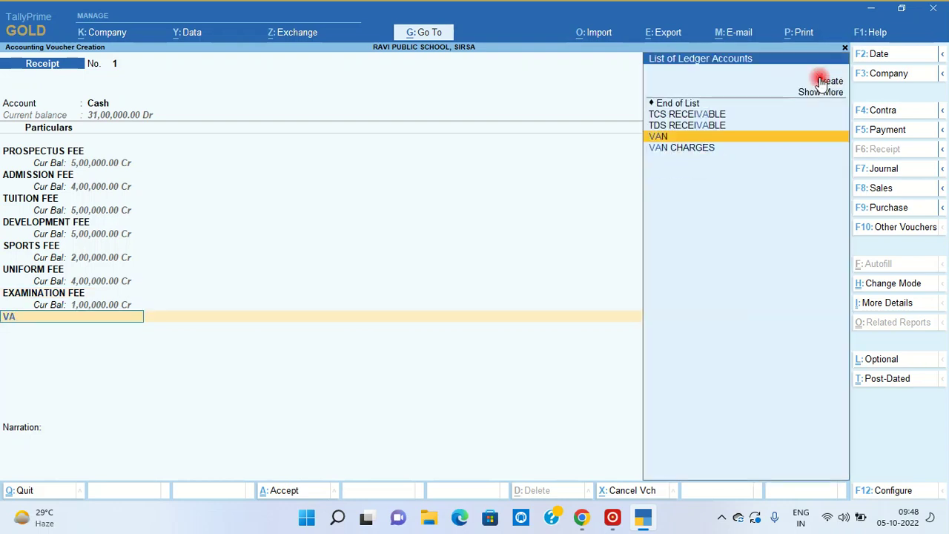
{"action": "key", "text": "Return"}
{"action": "type", "text": "500000"}
{"action": "key", "text": "Return"}
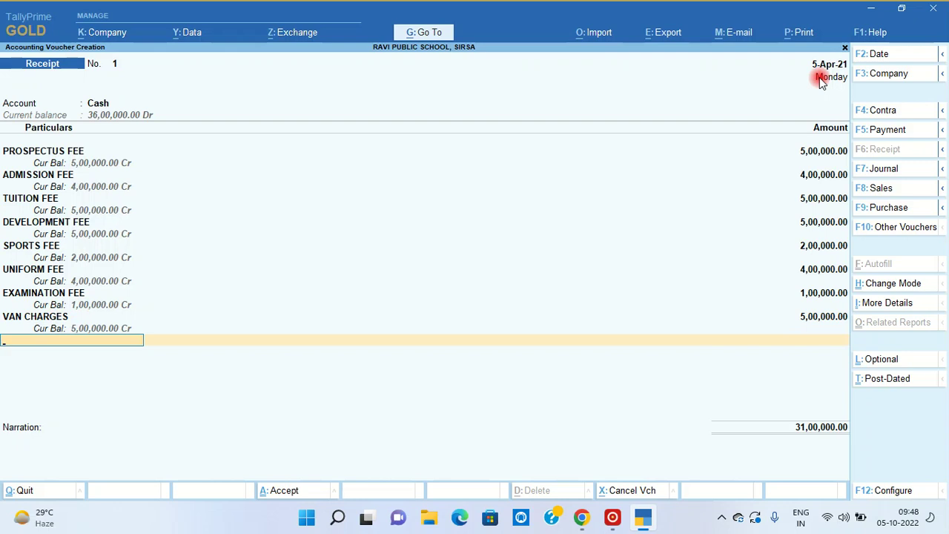
{"action": "key", "text": "Return"}
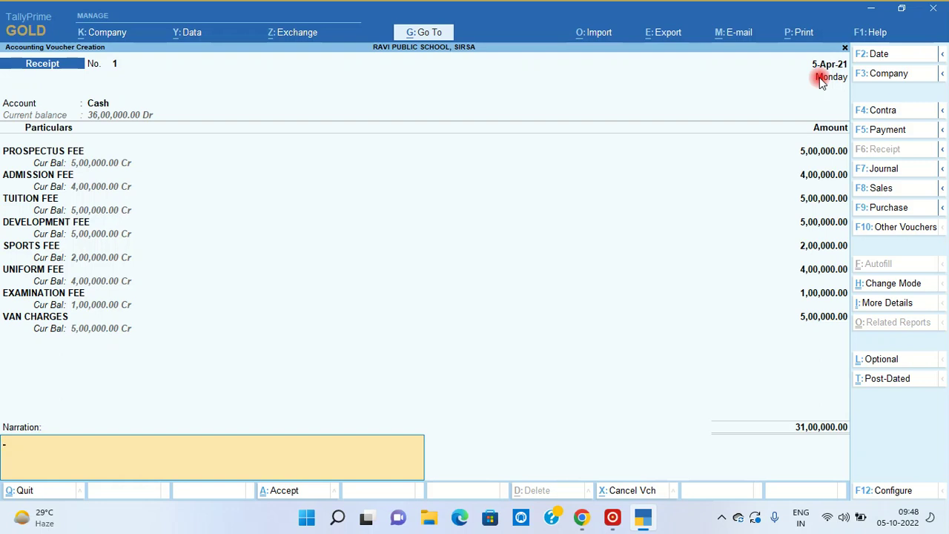
- Add the narration 'RECEIPTS NO. 001-100' and accept Receipt voucher No. 1
{"action": "type", "text": "RECEIPTS NO. 01.-10"}
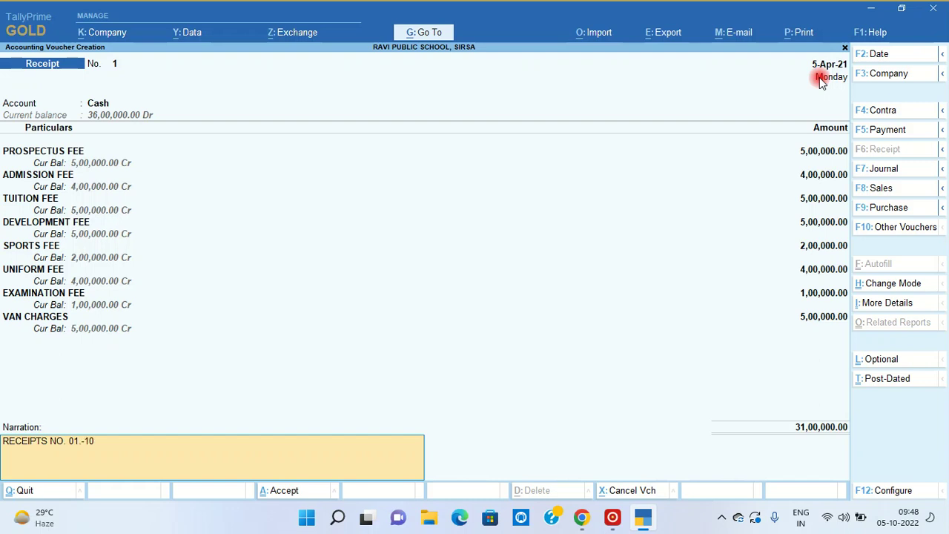
{"action": "key", "text": "BackSpace"}
{"action": "key", "text": "BackSpace"}
{"action": "key", "text": "BackSpace"}
{"action": "key", "text": "BackSpace"}
{"action": "type", "text": "001-100"}
{"action": "key", "text": "Return"}
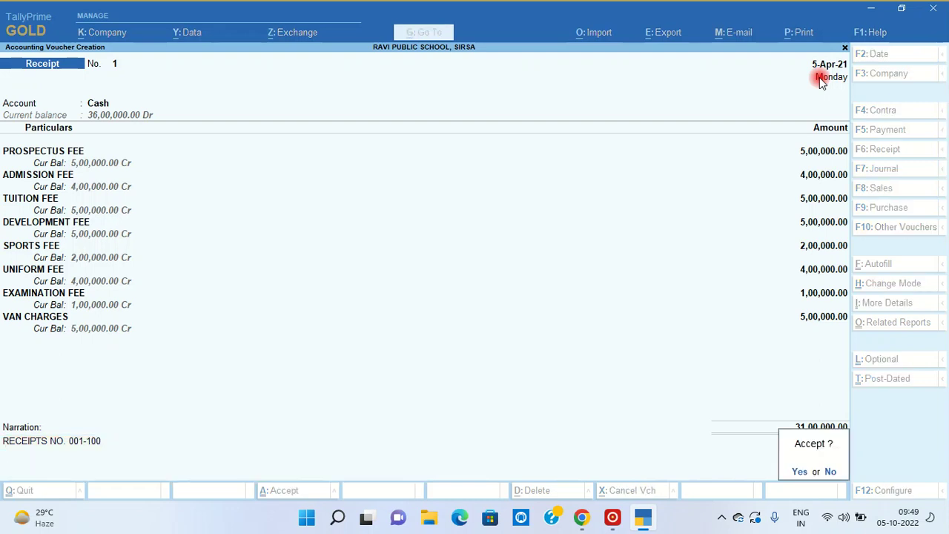
{"action": "key", "text": "y"}
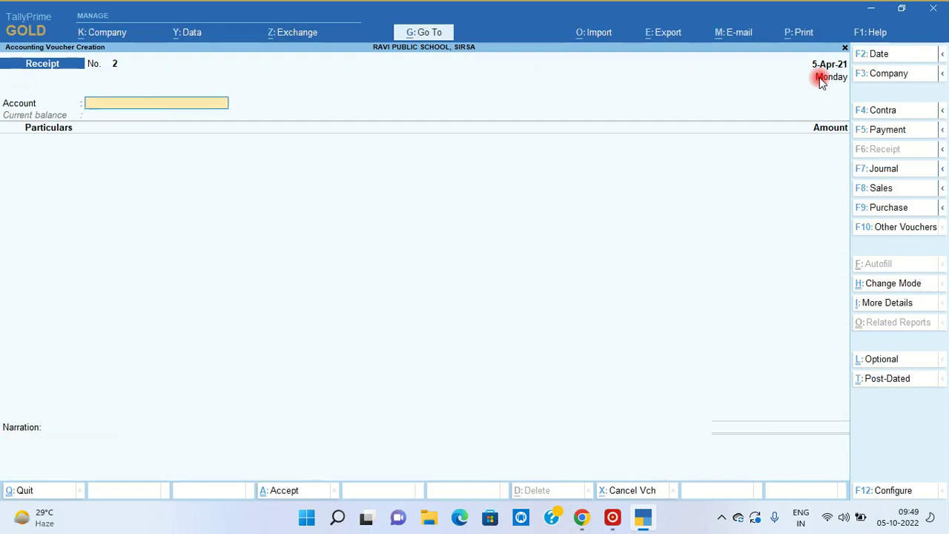
- Escape from the blank Receipt voucher No. 2 to the quit prompt
{"action": "key", "text": "Escape"}
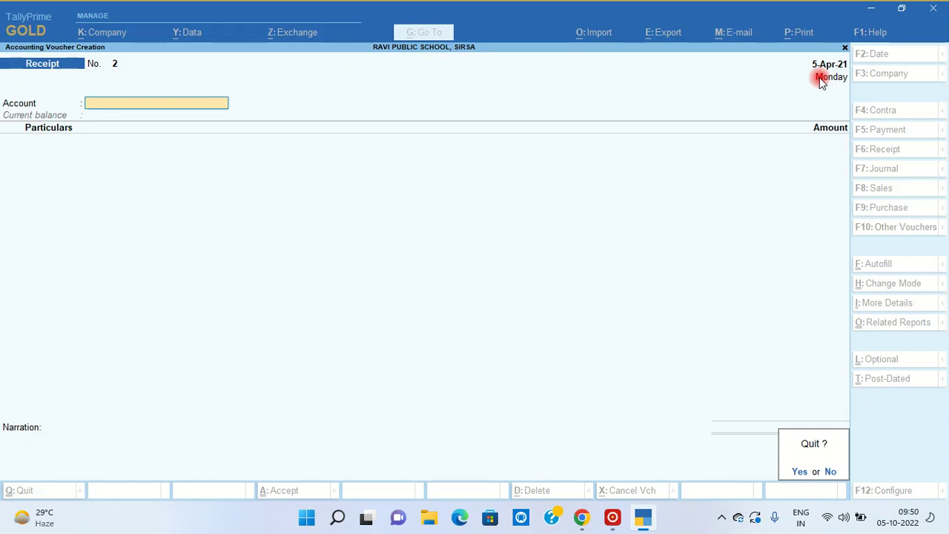
- Quit voucher entry and start a new ledger from the Create menu
{"action": "key", "text": "y"}
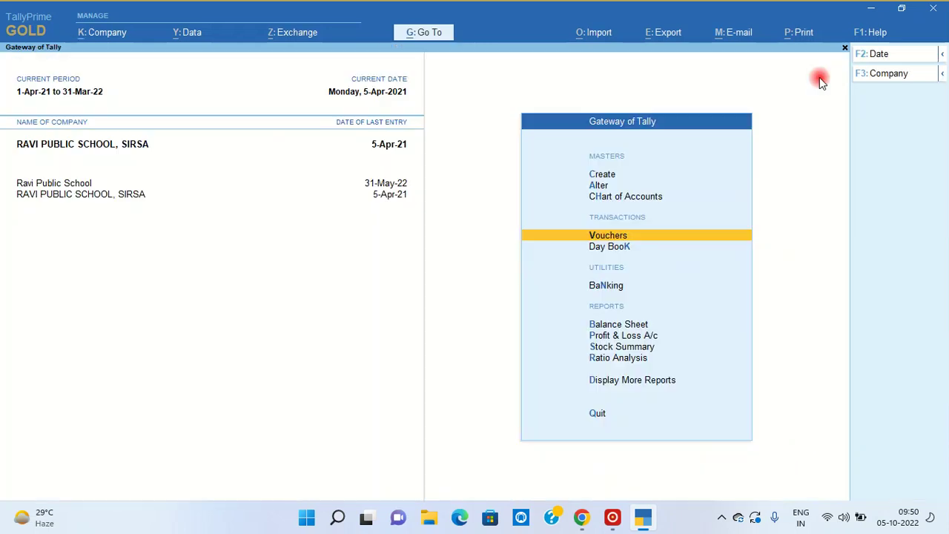
{"action": "key", "text": "Up"}
{"action": "key", "text": "Up"}
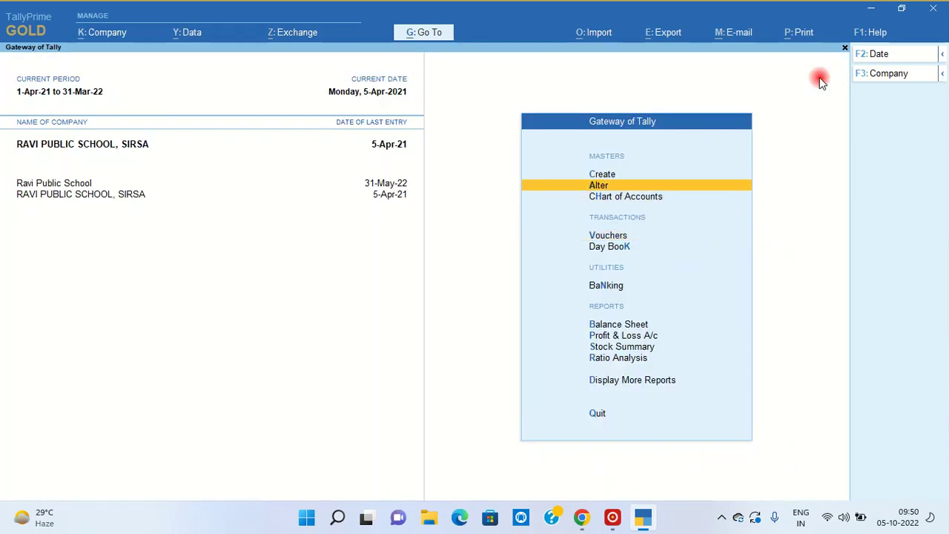
{"action": "key", "text": "Return"}
{"action": "key", "text": "Escape"}
{"action": "key", "text": "Up"}
{"action": "key", "text": "Return"}
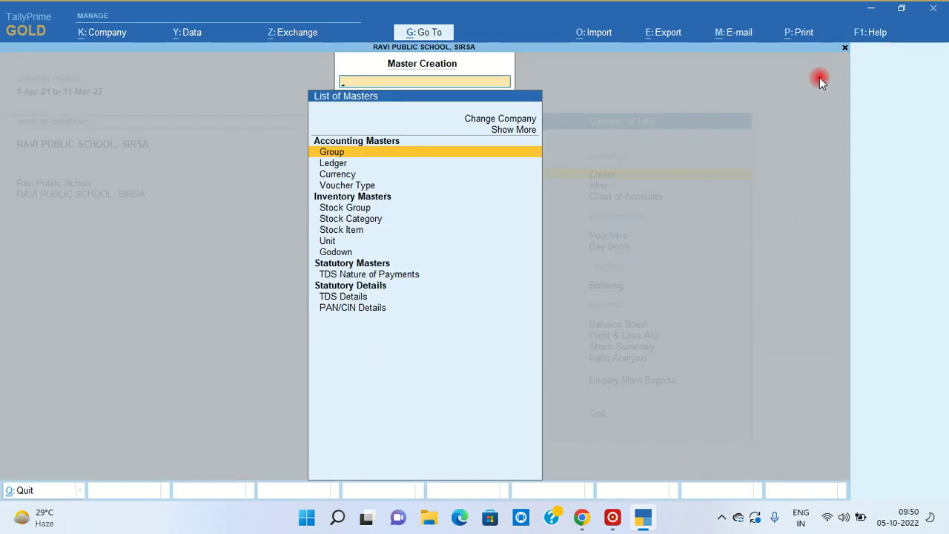
{"action": "key", "text": "Down"}
{"action": "key", "text": "Return"}
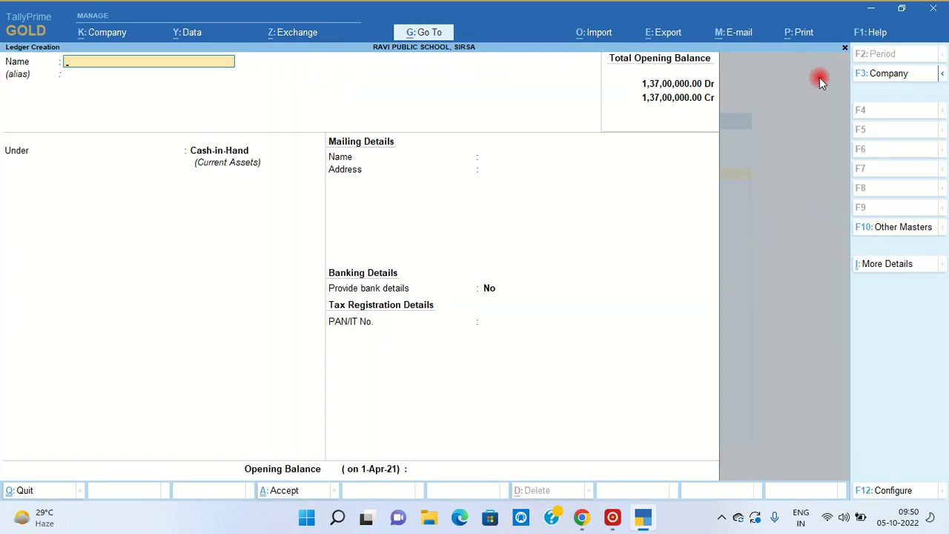
- Name the ledger ADVERTISEMENT EXP under Direct Expenses with TDS Applicable
{"action": "type", "text": "ADVERTISEMENT EXP"}
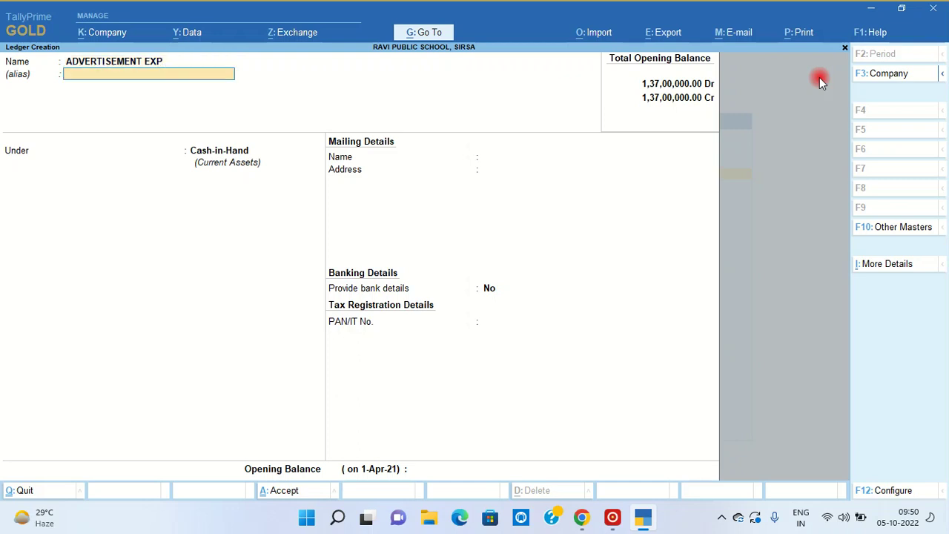
{"action": "key", "text": "Return"}
{"action": "key", "text": "Return"}
{"action": "type", "text": "DIRE"}
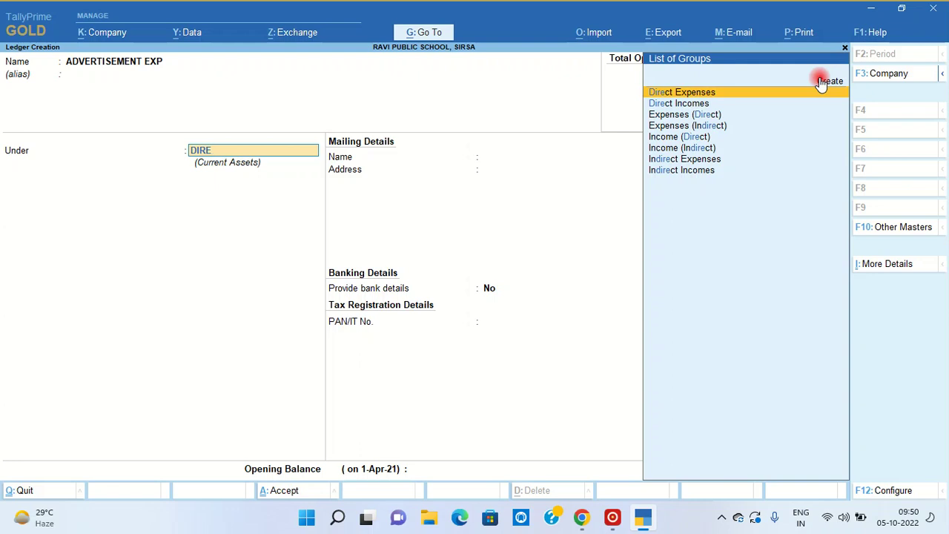
{"action": "key", "text": "Return"}
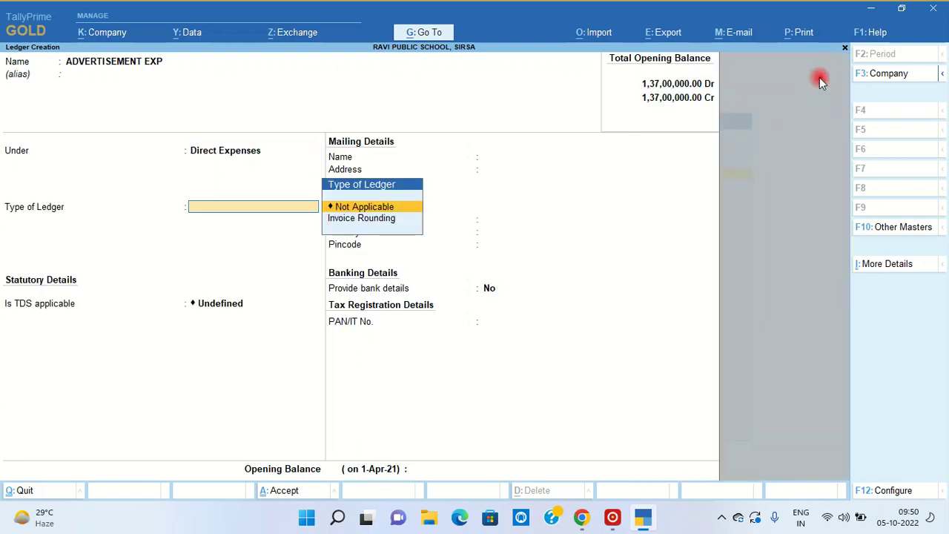
{"action": "key", "text": "Return"}
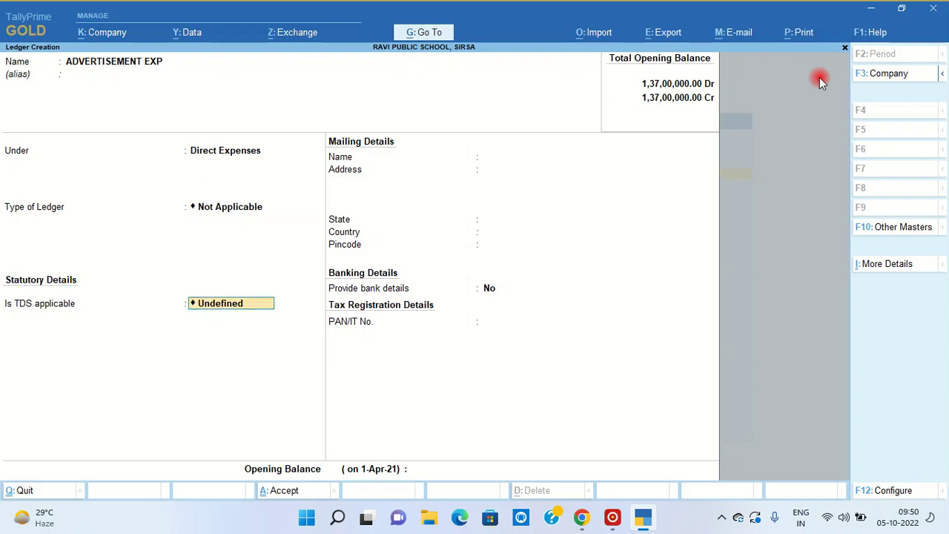
{"action": "type", "text": "AP"}
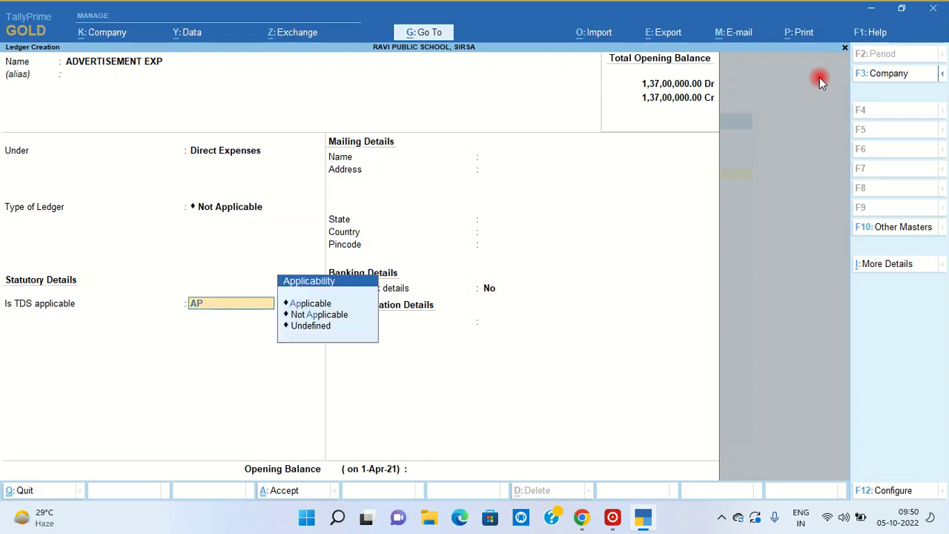
{"action": "key", "text": "Return"}
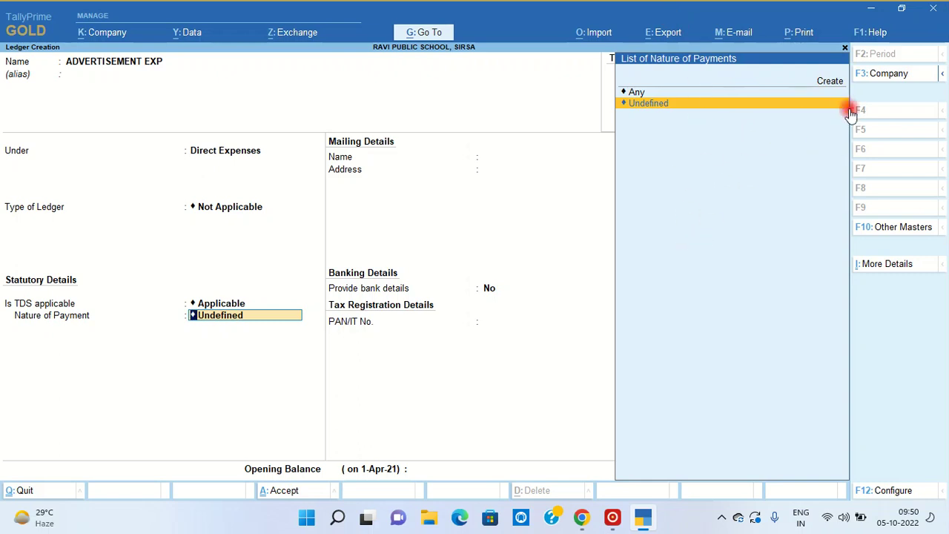
{"action": "key", "text": "alt"}
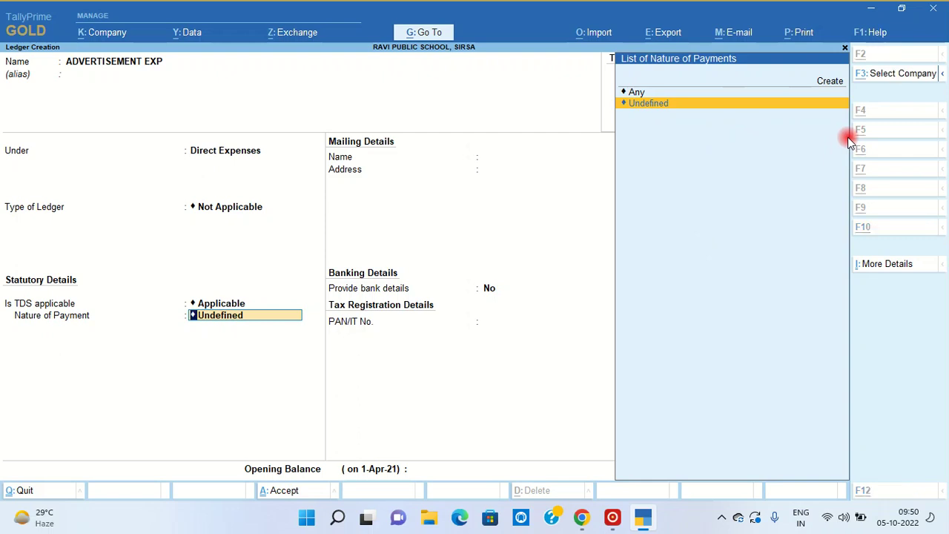
- Create a new TDS nature 'ADVERTISEMENT (CONTRACT)' under section 194C with payment code 94C
{"action": "key", "text": "alt+c"}
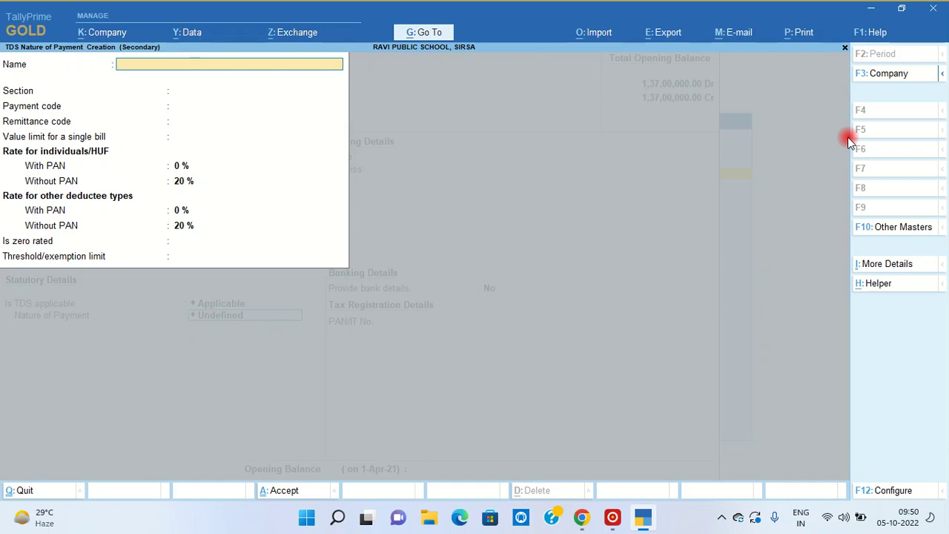
{"action": "type", "text": "ADVERTISEMENT"}
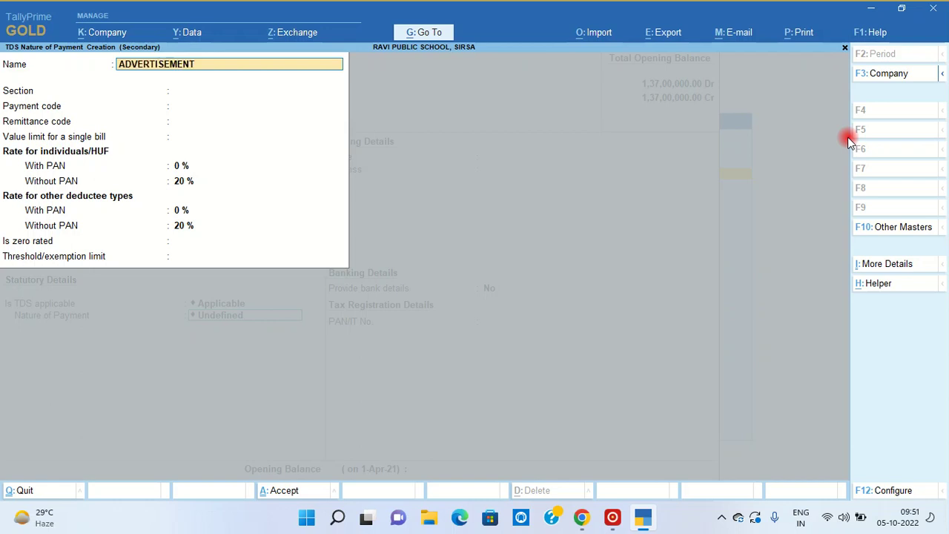
{"action": "type", "text": " UN"}
{"action": "key", "text": "BackSpace"}
{"action": "key", "text": "BackSpace"}
{"action": "type", "text": "(CONTRACT)"}
{"action": "key", "text": "Return"}
{"action": "type", "text": "194"}
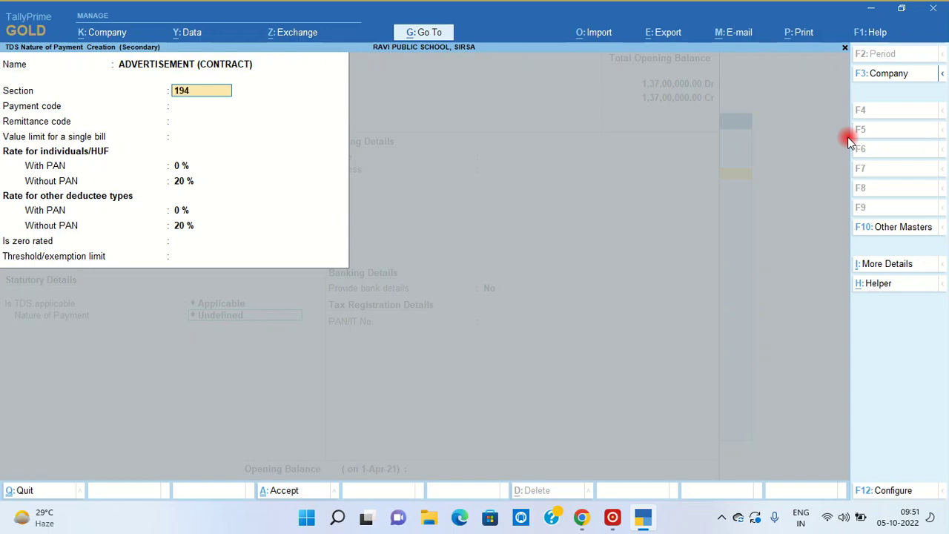
{"action": "type", "text": "C"}
{"action": "key", "text": "Return"}
{"action": "type", "text": "94C"}
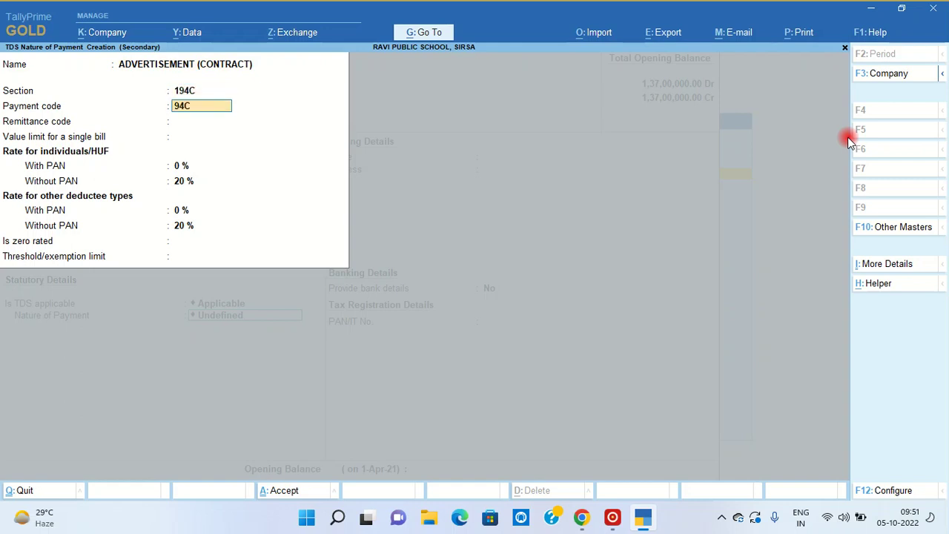
{"action": "key", "text": "Return"}
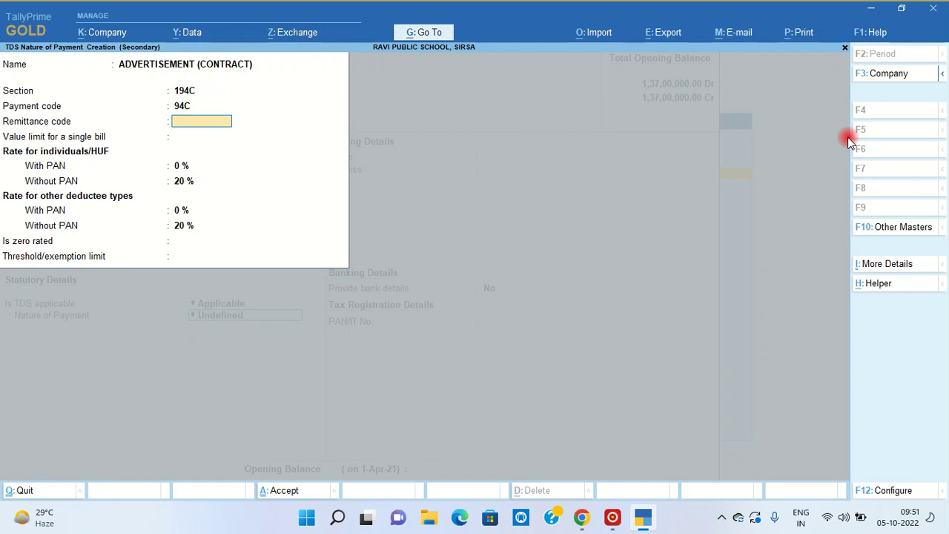
{"action": "key", "text": "Return"}
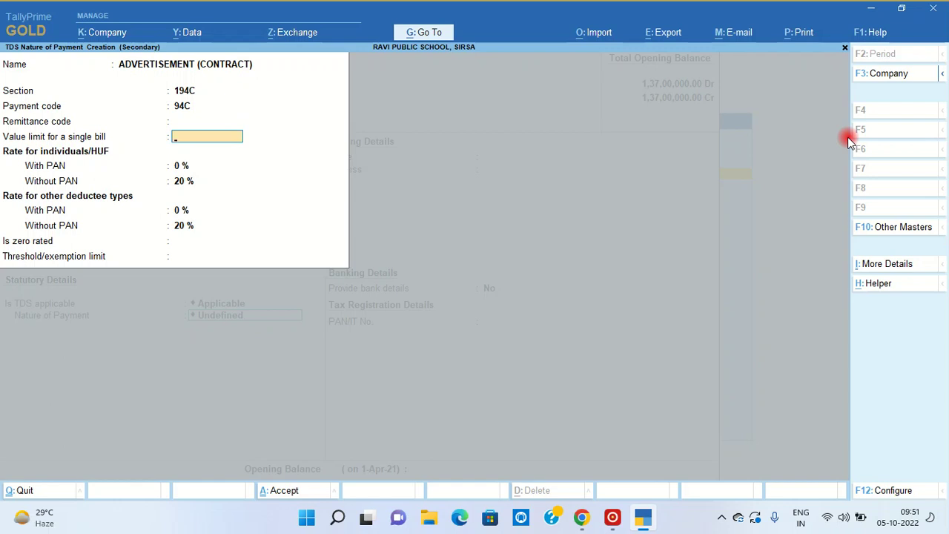
- Give it a 30,000 bill limit, 1%/2% rates with PAN and a 1,00,000 threshold, and save
{"action": "type", "text": "30000"}
{"action": "key", "text": "Return"}
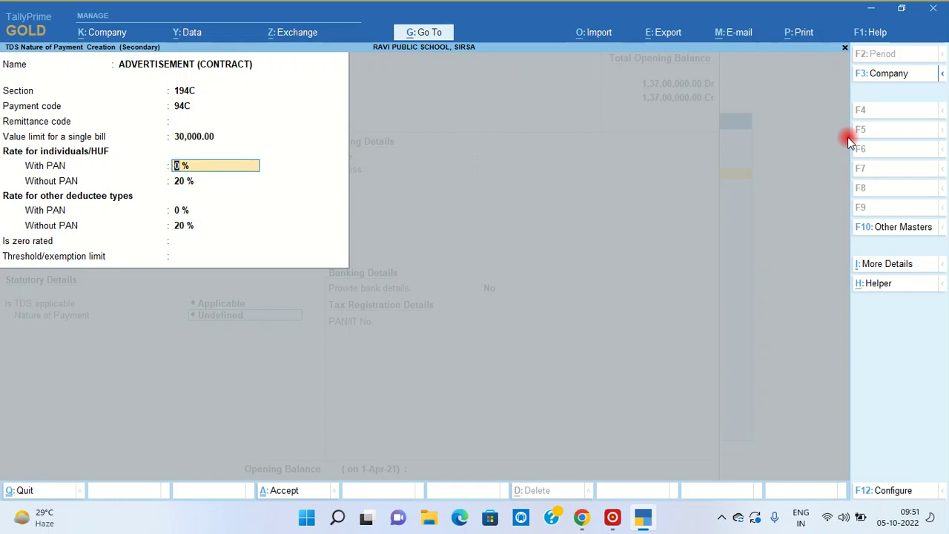
{"action": "type", "text": "1"}
{"action": "key", "text": "Return"}
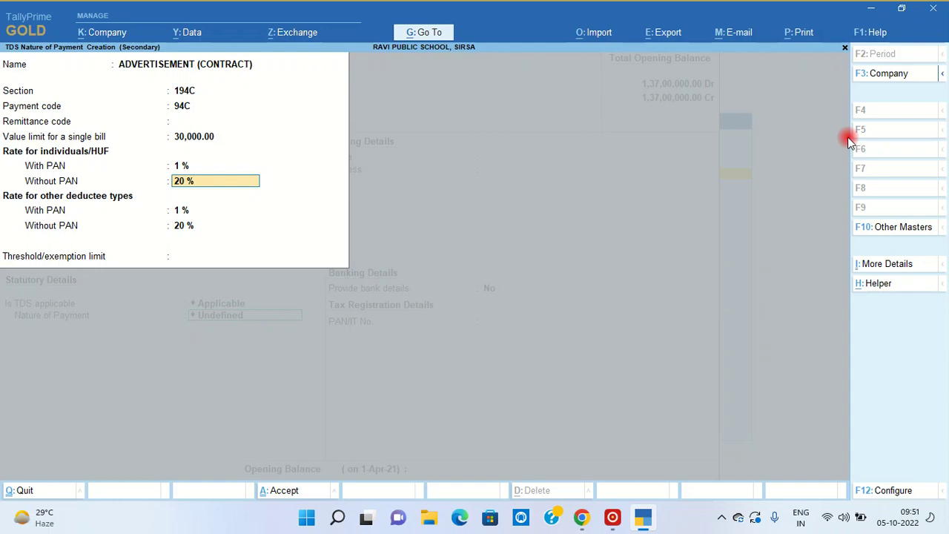
{"action": "key", "text": "Return"}
{"action": "type", "text": "2"}
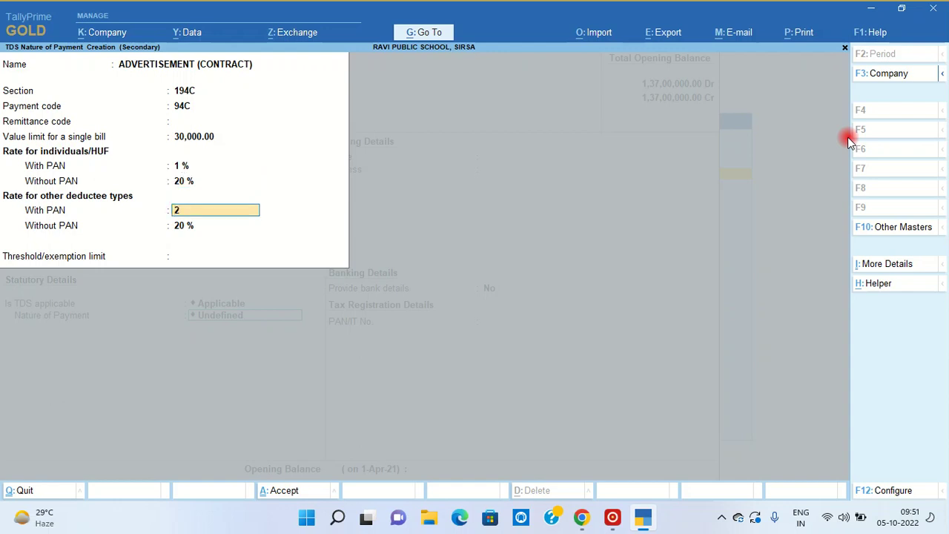
{"action": "key", "text": "Return"}
{"action": "key", "text": "Return"}
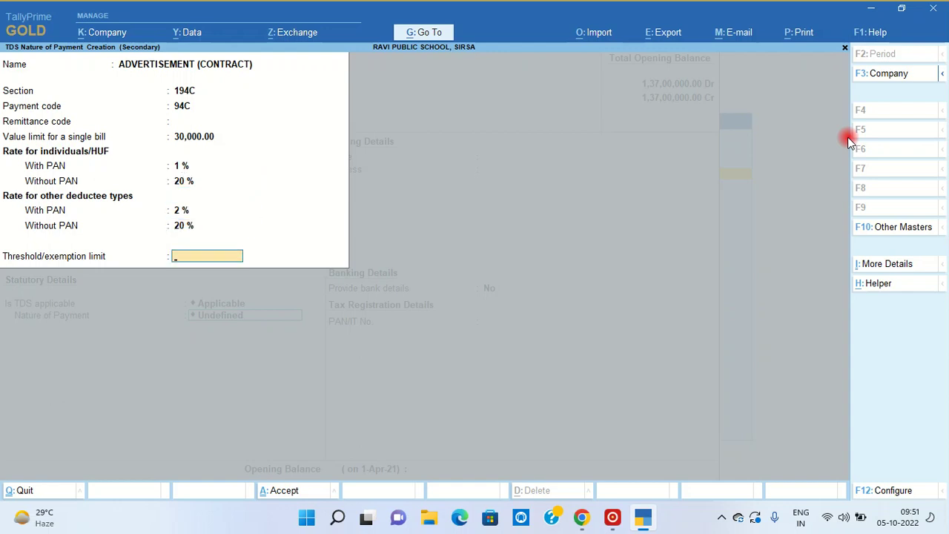
{"action": "type", "text": "100000"}
{"action": "key", "text": "Return"}
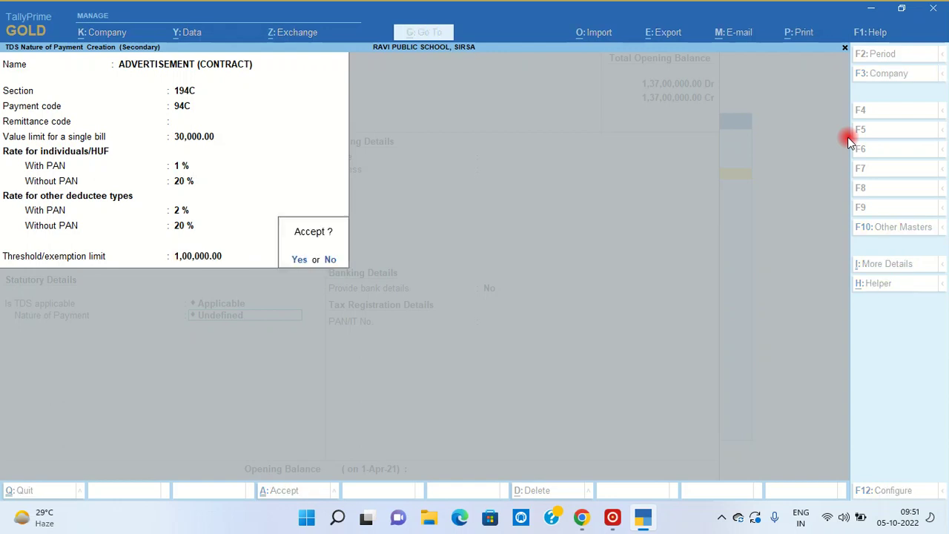
{"action": "key", "text": "Return"}
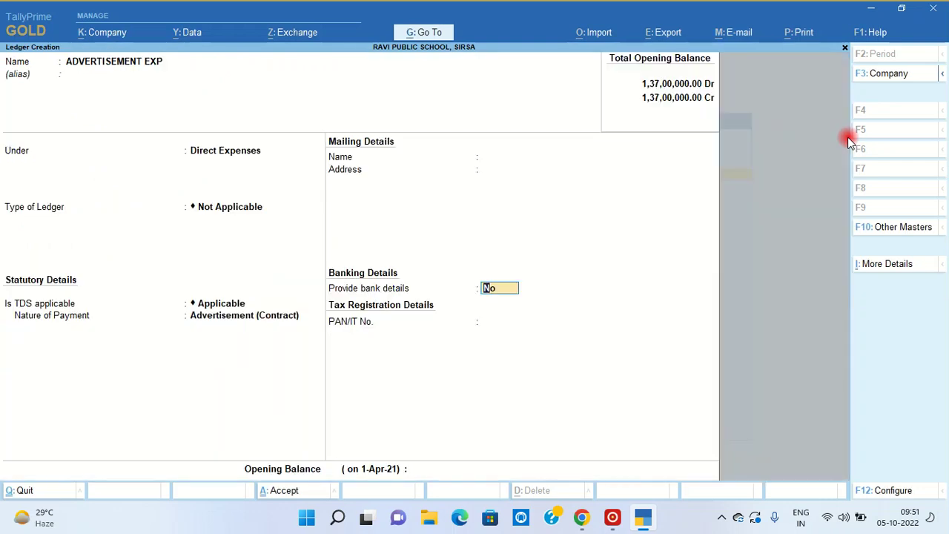
{"action": "key", "text": "Return"}
{"action": "key", "text": "Return"}
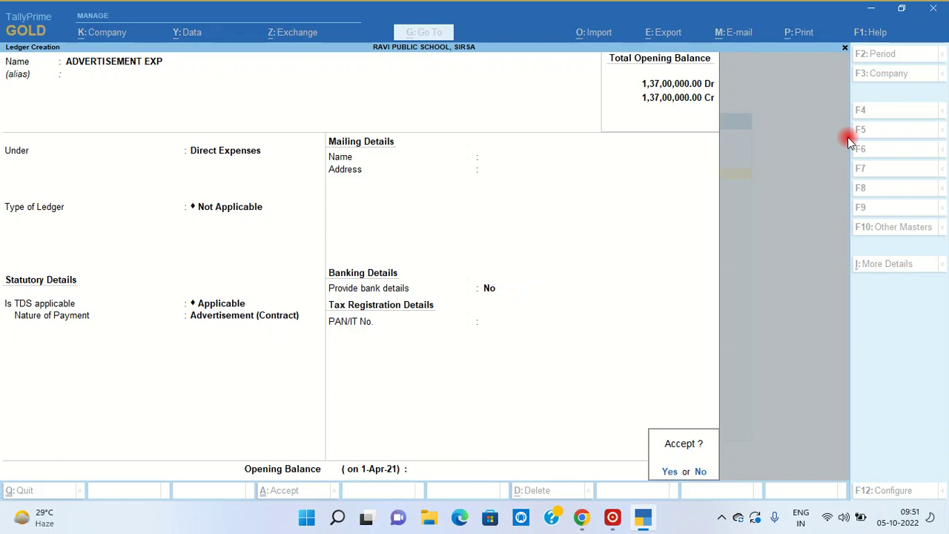
- Save ADVERTISEMENT EXP, then create AAJTAK NEWS under Sundry Creditors, no bill-by-bill, TDS deductible Yes
{"action": "key", "text": "Return"}
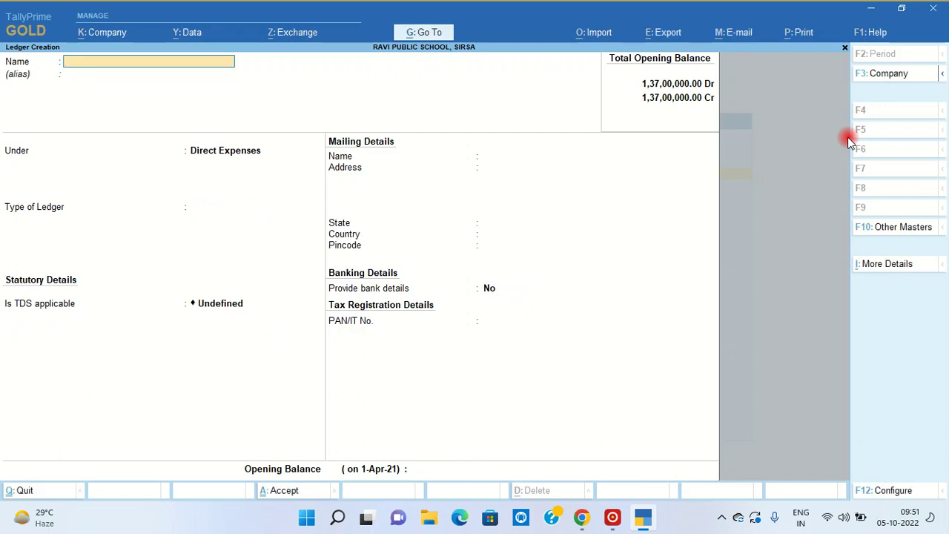
{"action": "type", "text": "AAJTAK NEWS"}
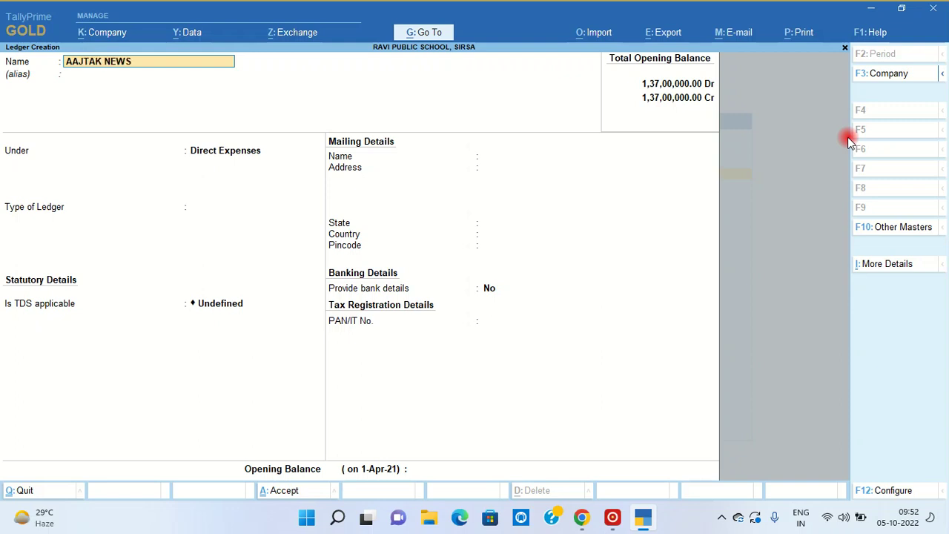
{"action": "key", "text": "Return"}
{"action": "key", "text": "Return"}
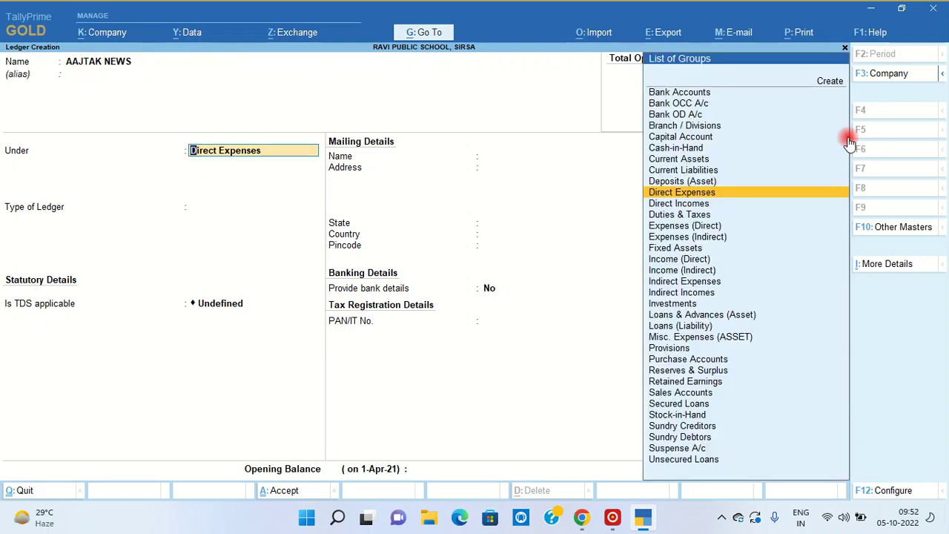
{"action": "type", "text": "SUN"}
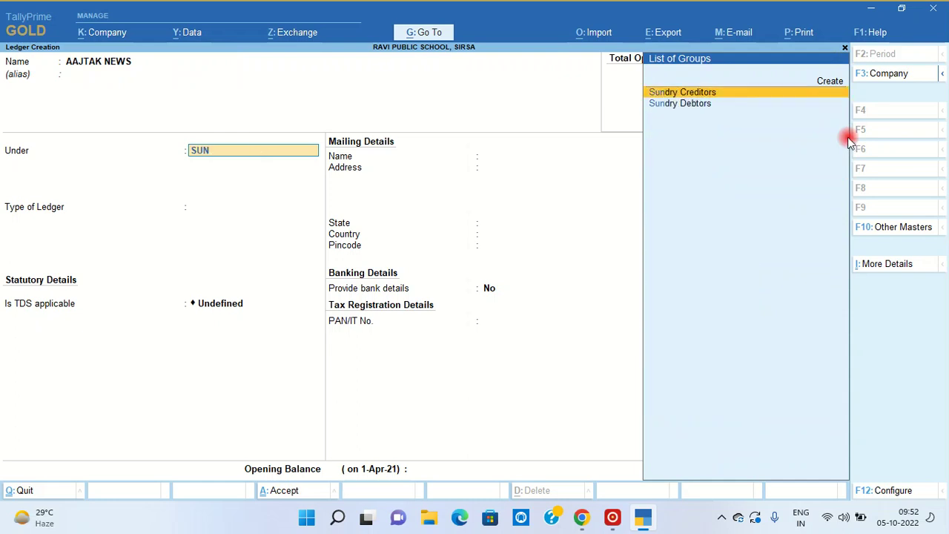
{"action": "key", "text": "Return"}
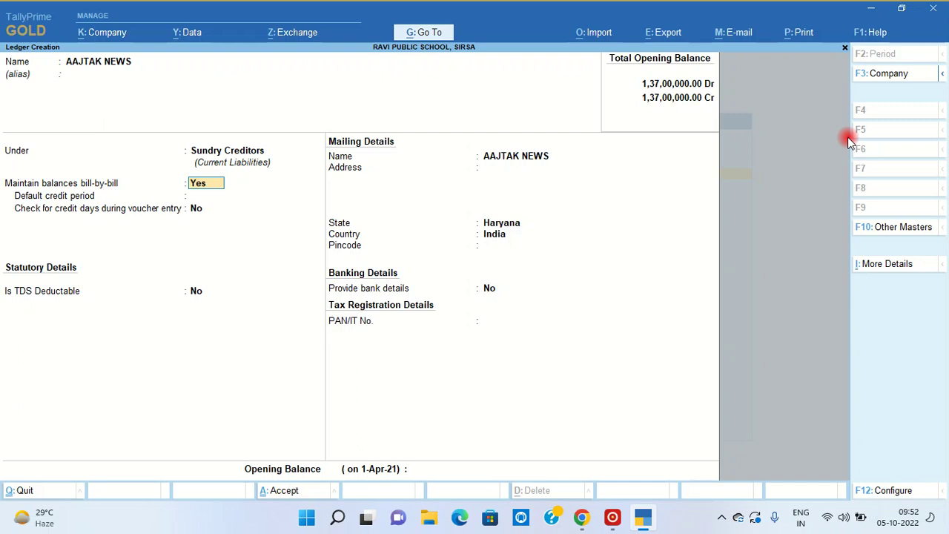
{"action": "type", "text": "N"}
{"action": "key", "text": "Return"}
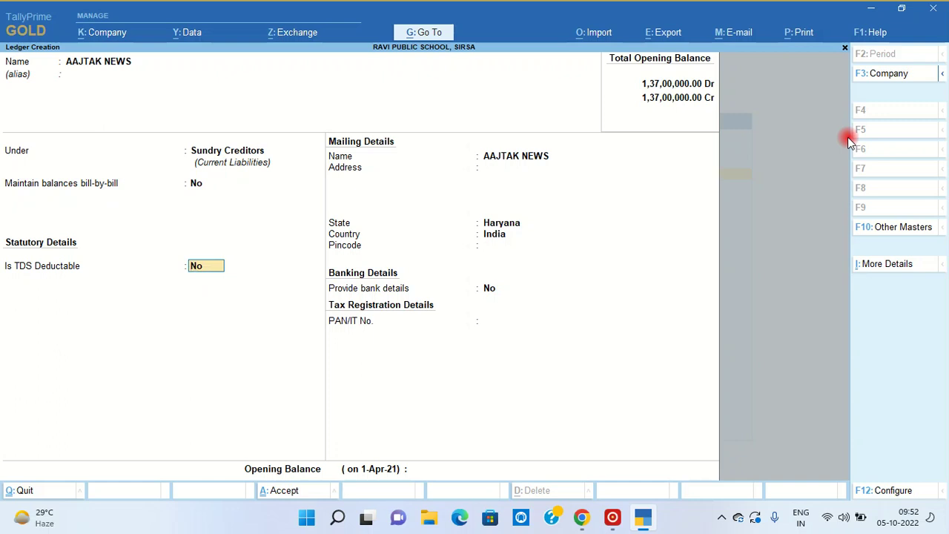
{"action": "type", "text": "Y"}
{"action": "key", "text": "Return"}
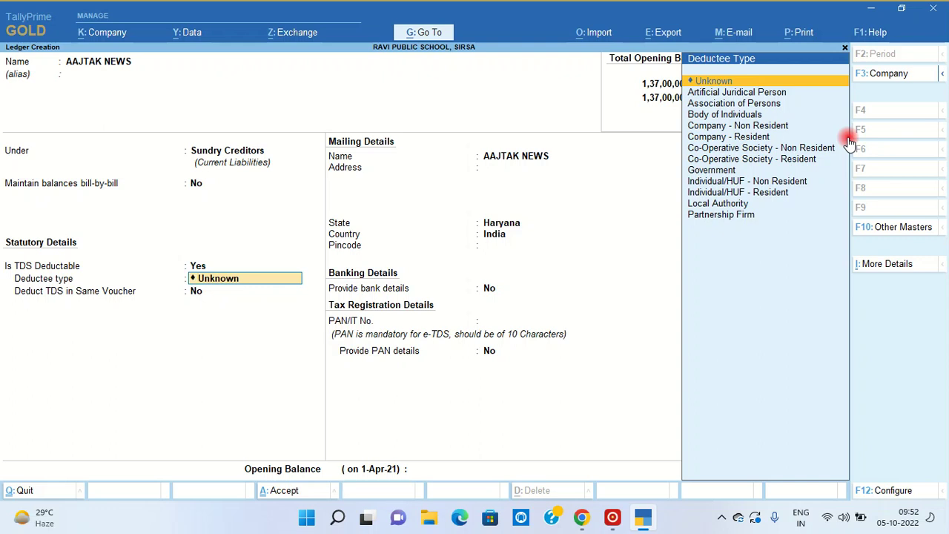
- Set AAJTAK NEWS to a Partnership Firm deductee with same-voucher TDS deduction, and enter its PAN
{"action": "key", "text": "Down"}
{"action": "key", "text": "Down"}
{"action": "key", "text": "Down"}
{"action": "key", "text": "Down"}
{"action": "key", "text": "Down"}
{"action": "key", "text": "Down"}
{"action": "key", "text": "Down"}
{"action": "key", "text": "Down"}
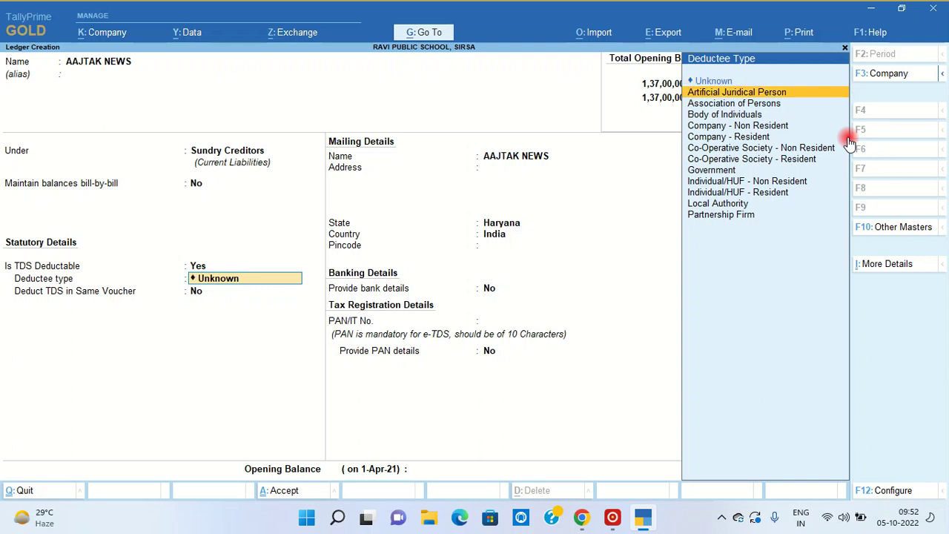
{"action": "key", "text": "Down"}
{"action": "key", "text": "Down"}
{"action": "key", "text": "Down"}
{"action": "key", "text": "Down"}
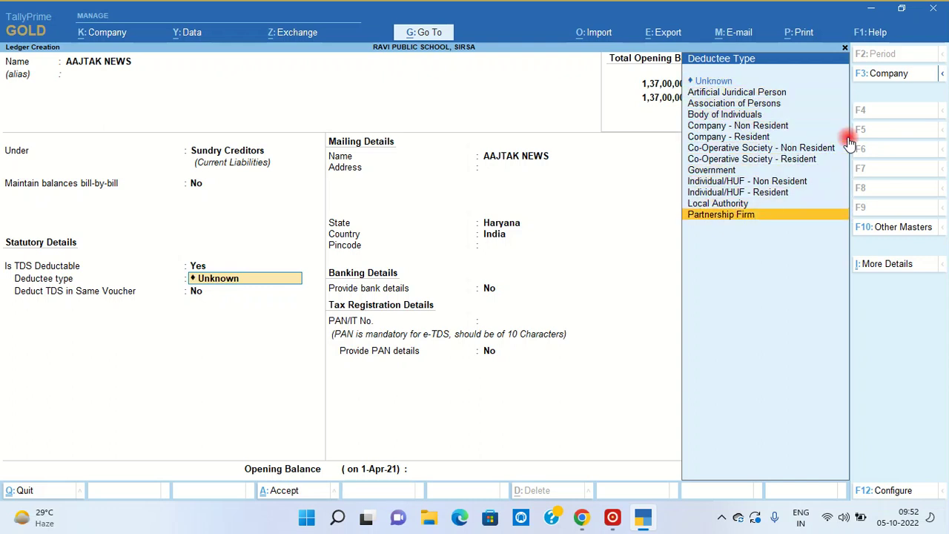
{"action": "key", "text": "Return"}
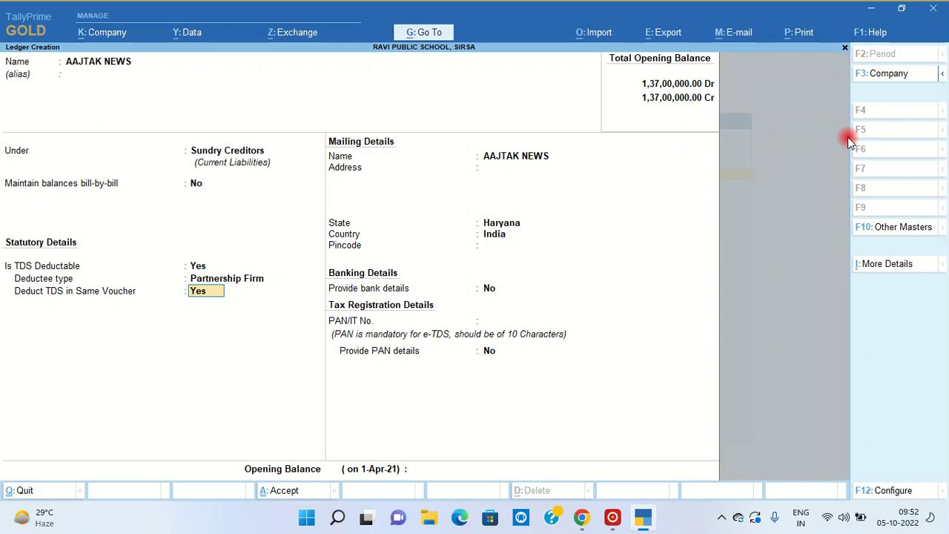
{"action": "key", "text": "Return"}
{"action": "key", "text": "Return"}
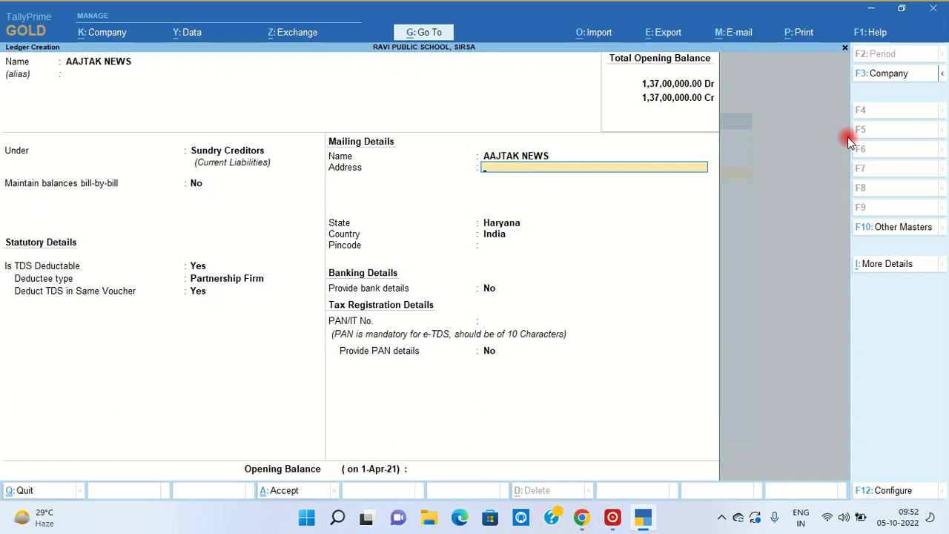
{"action": "key", "text": "Return"}
{"action": "key", "text": "Return"}
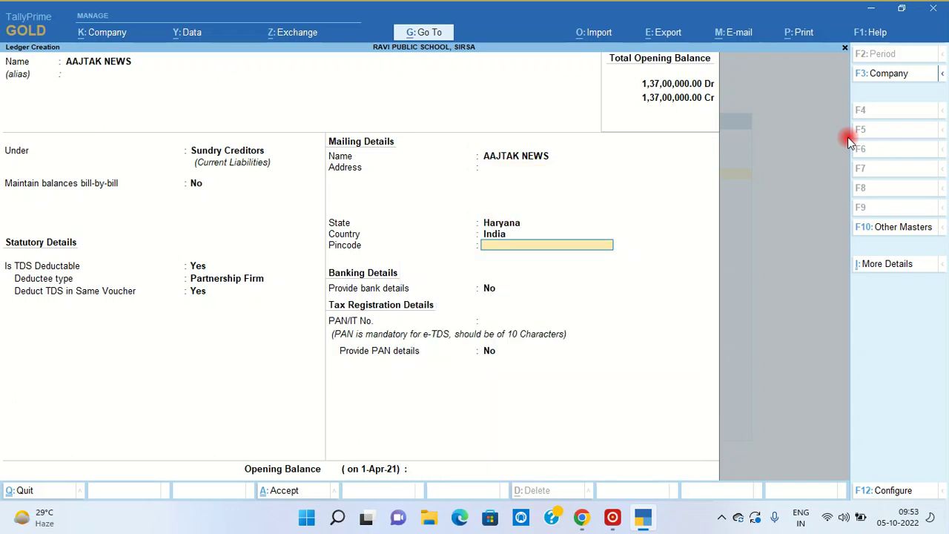
{"action": "key", "text": "Return"}
{"action": "key", "text": "Return"}
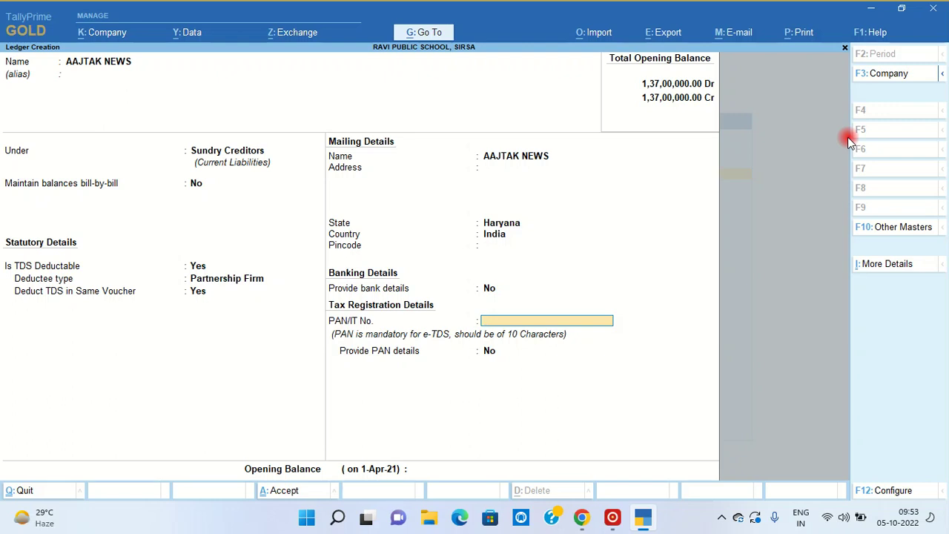
{"action": "key", "text": "Return"}
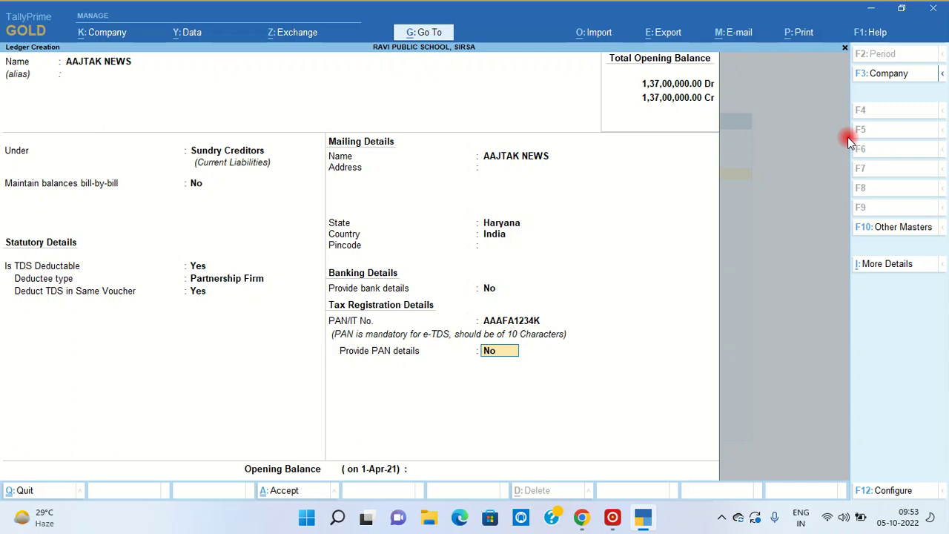
{"action": "key", "text": "Return"}
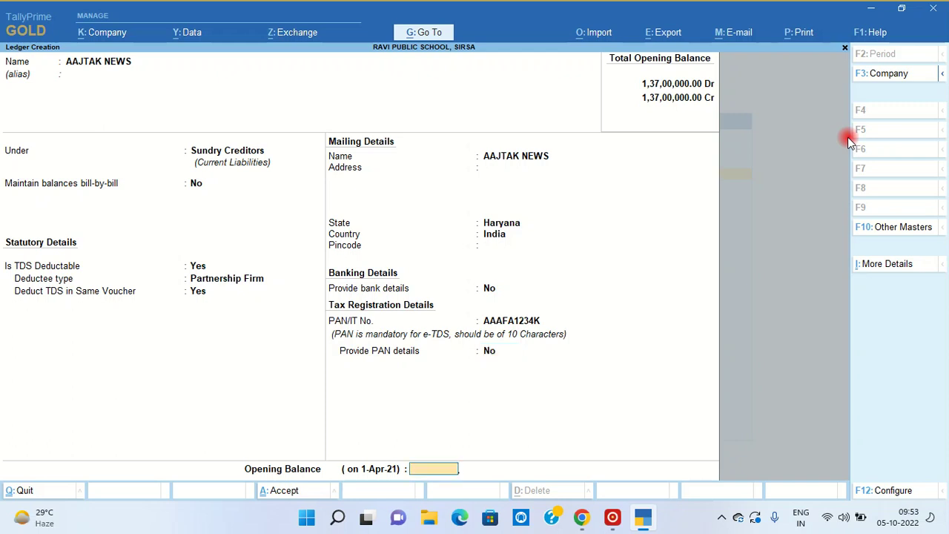
{"action": "key", "text": "Return"}
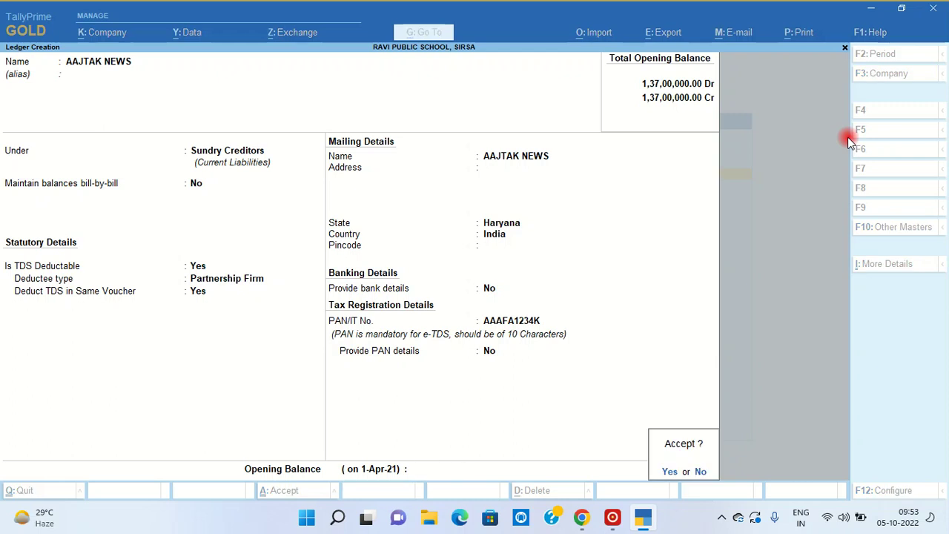
- Save AAJTAK NEWS, then create TDS ON 194C under Duties & Taxes as TDS for ADVERTISEMENT (CONTRACT)
{"action": "key", "text": "Return"}
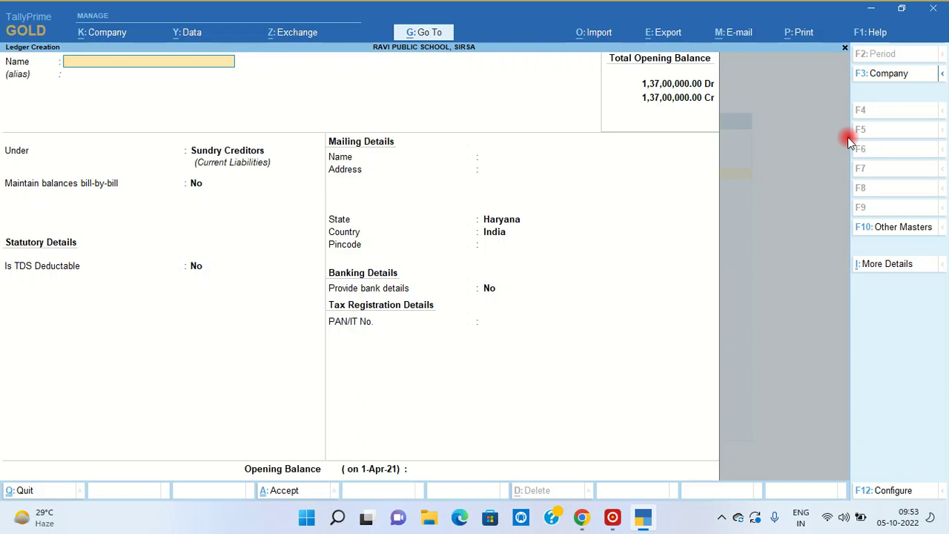
{"action": "type", "text": "TDS ON 194C"}
{"action": "key", "text": "Return"}
{"action": "key", "text": "Return"}
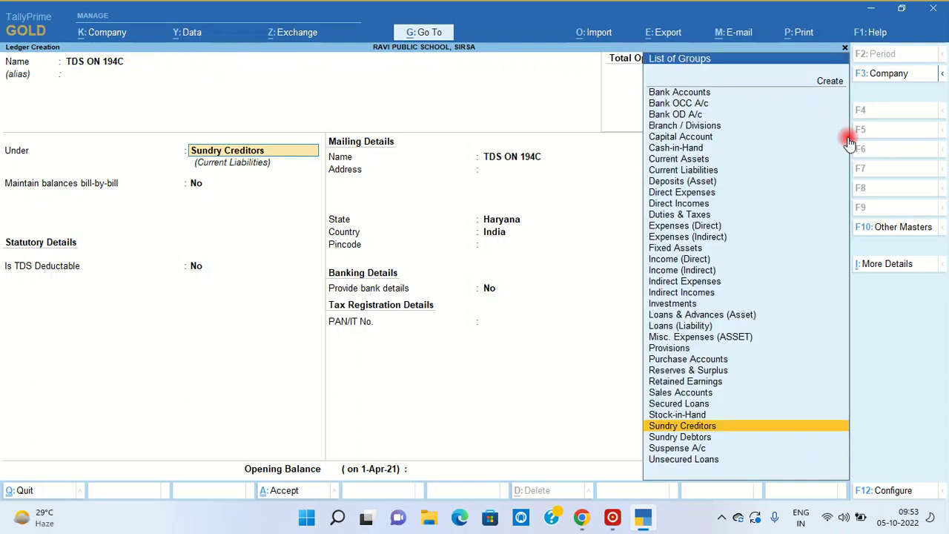
{"action": "type", "text": "DU"}
{"action": "key", "text": "Return"}
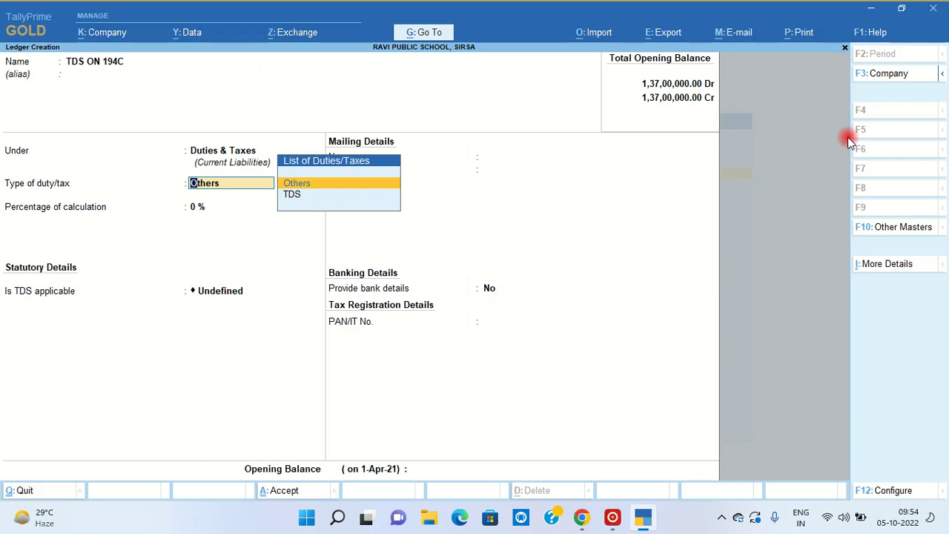
{"action": "key", "text": "Down"}
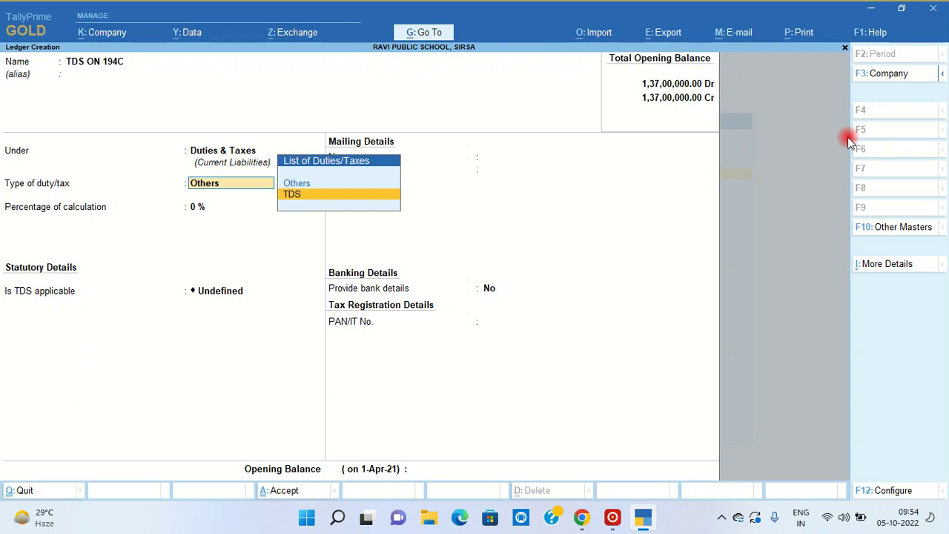
{"action": "key", "text": "Return"}
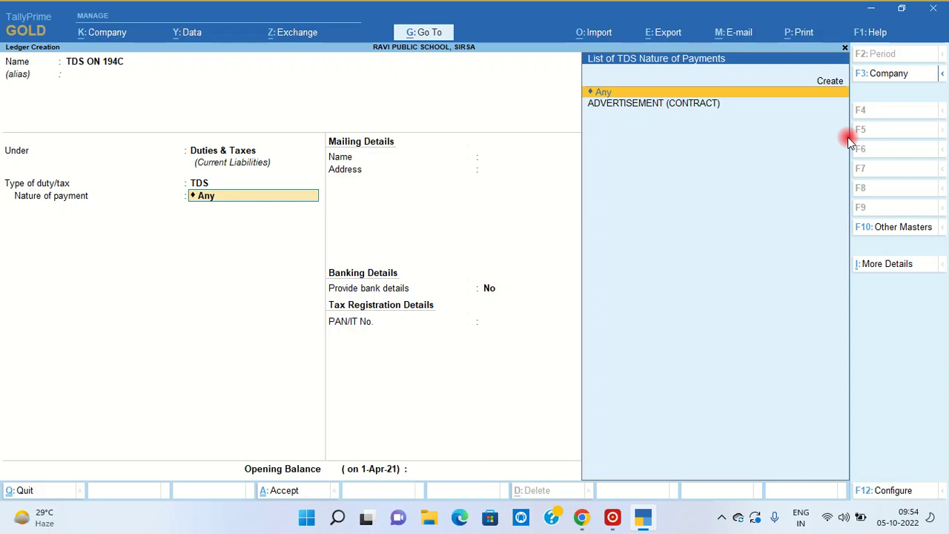
{"action": "key", "text": "Down"}
{"action": "key", "text": "Return"}
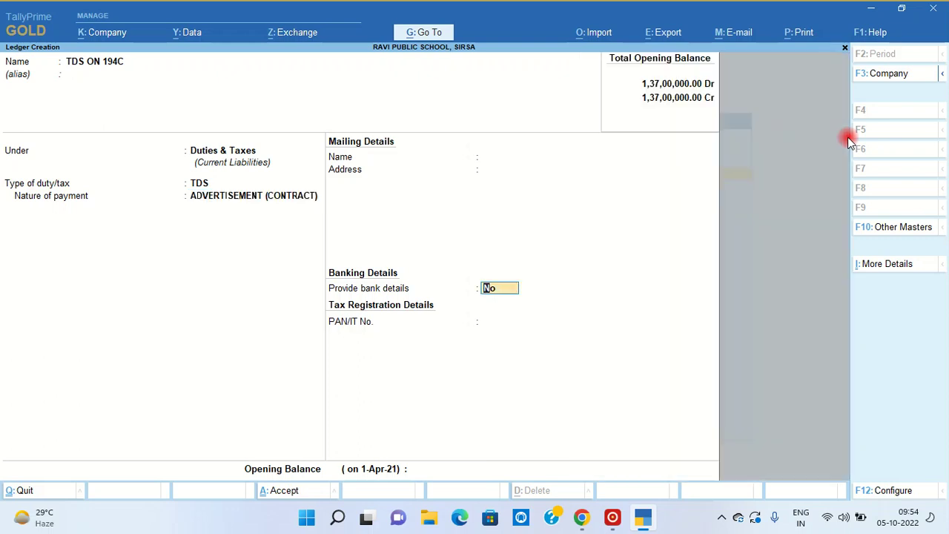
{"action": "key", "text": "Return"}
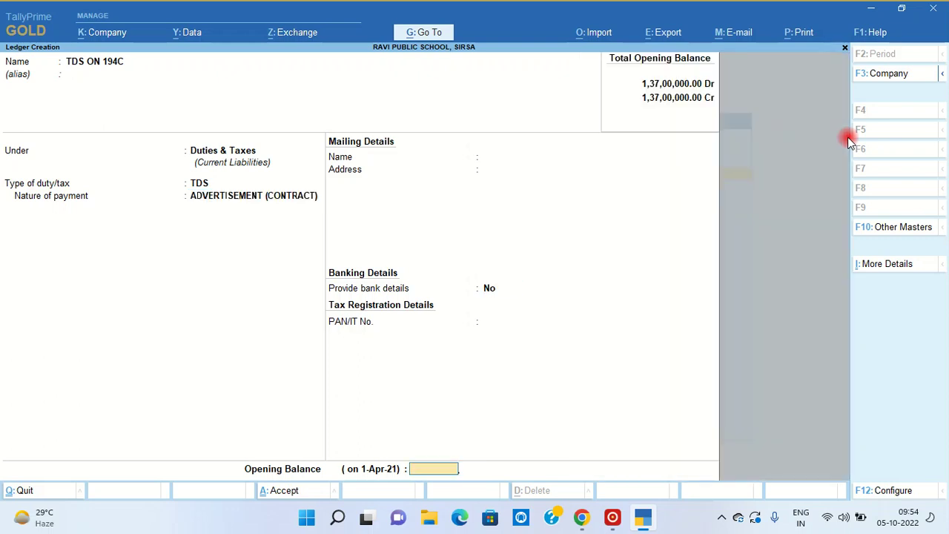
{"action": "key", "text": "Return"}
{"action": "key", "text": "Return"}
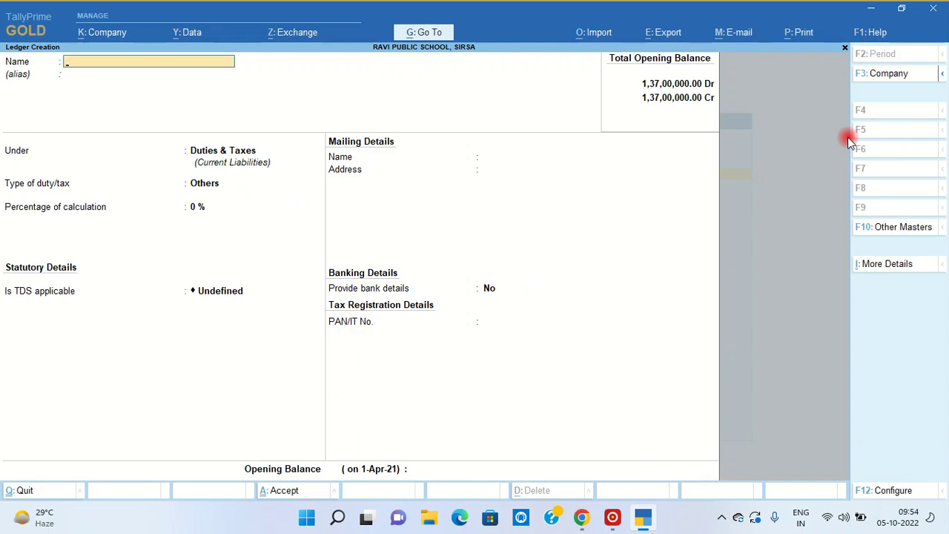
{"action": "key", "text": "Escape"}
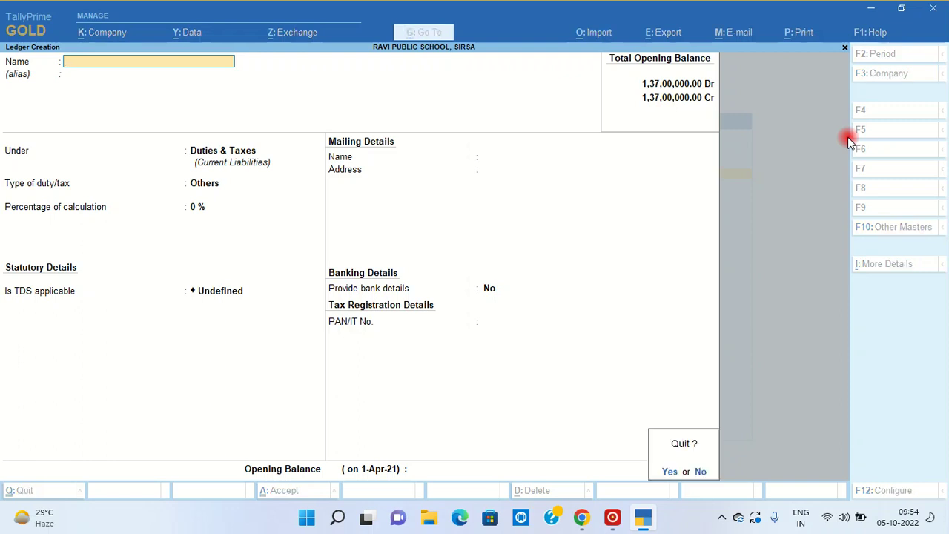
- Confirm quitting ledger creation and return to the Gateway of Tally
{"action": "key", "text": "Return"}
{"action": "key", "text": "Escape"}
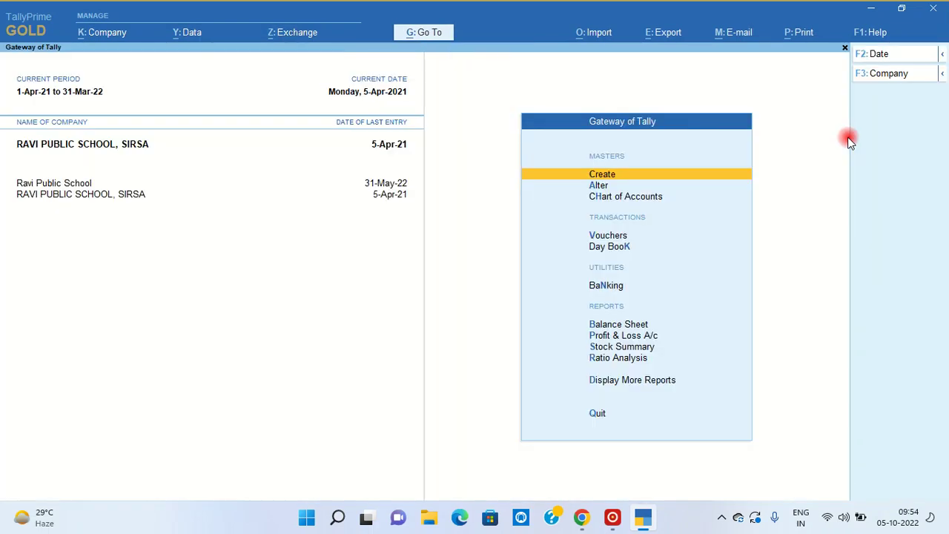
{"action": "key", "text": "Escape"}
{"action": "key", "text": "Escape"}
- Start a Journal voucher dated 30-Apr-21, then abandon it unsaved
{"action": "key", "text": "v"}
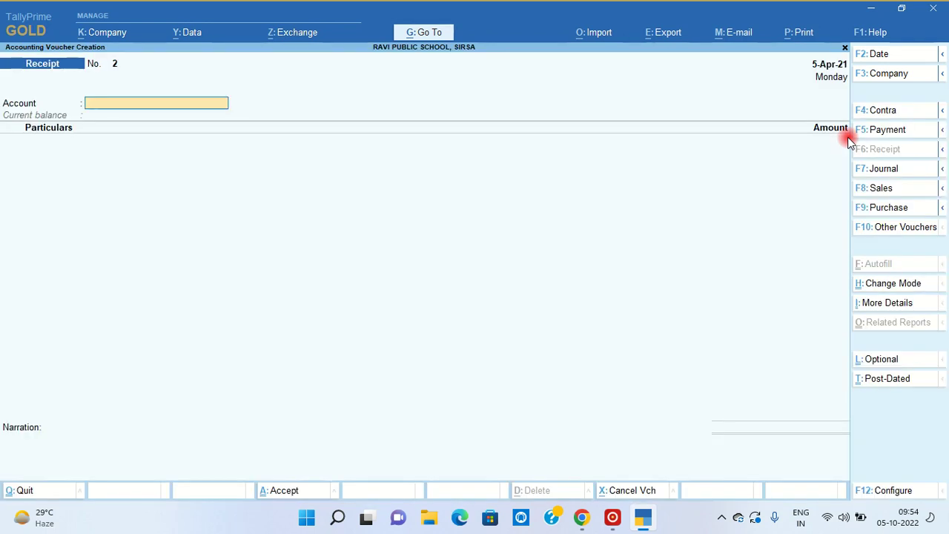
{"action": "key", "text": "F2"}
{"action": "type", "text": "30-4"}
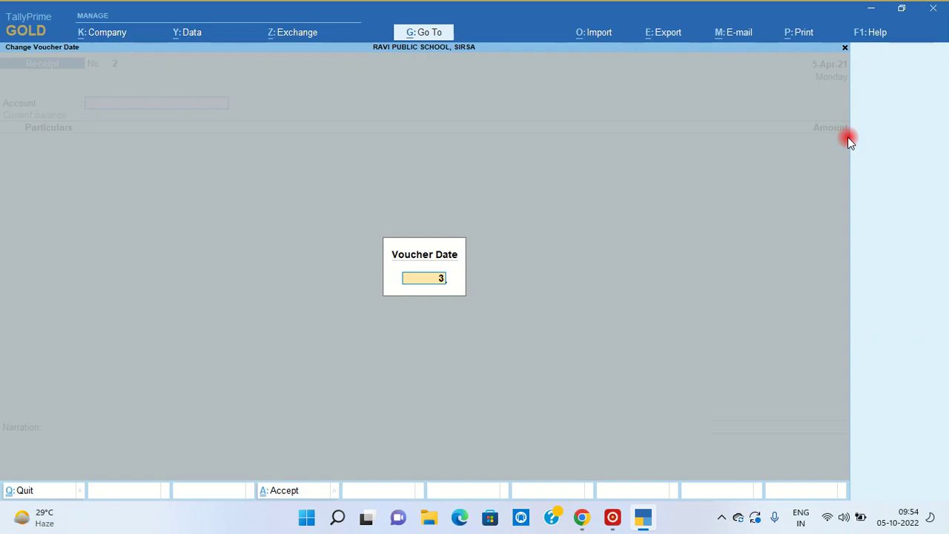
{"action": "key", "text": "Return"}
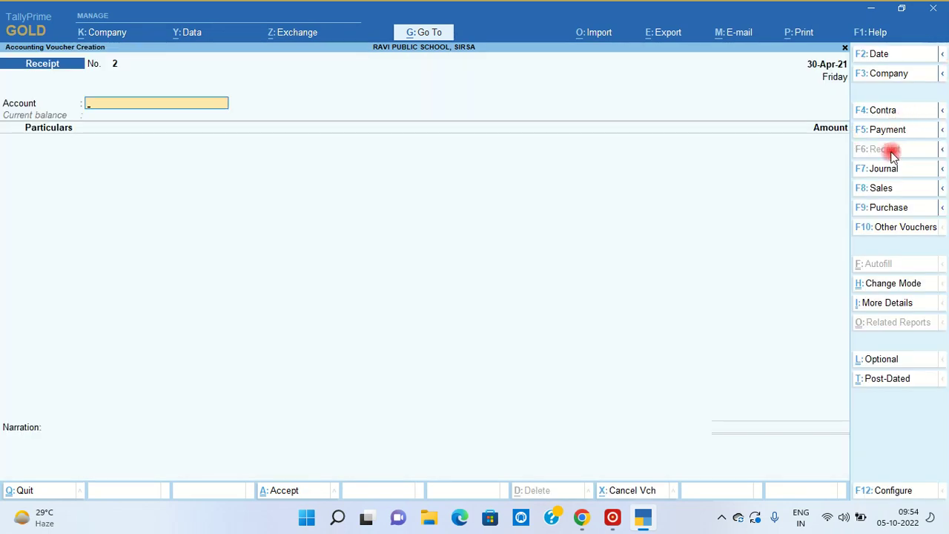
{"action": "left_click", "coordinate": [885, 172]}
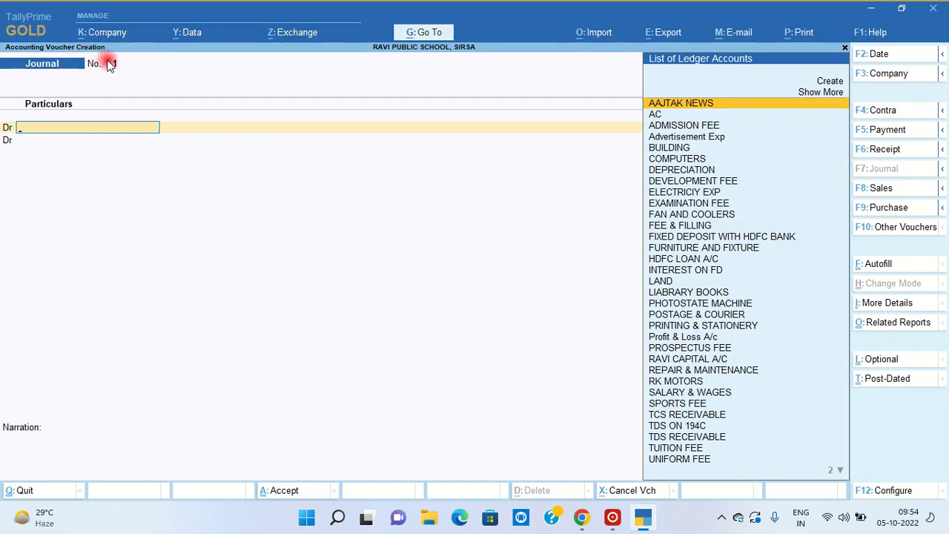
{"action": "key", "text": "Escape"}
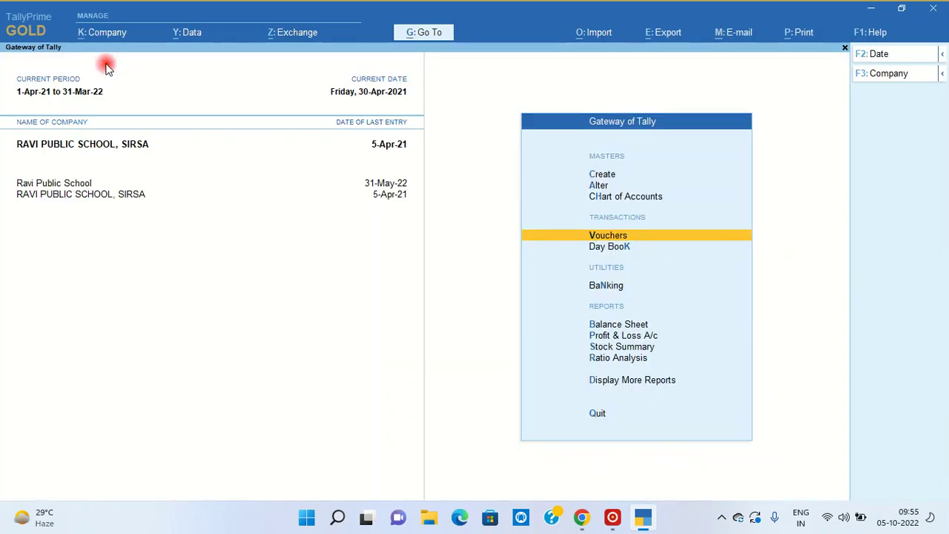
- Open the Journal voucher type for alteration from the Alter masters list
{"action": "key", "text": "Up"}
{"action": "key", "text": "Up"}
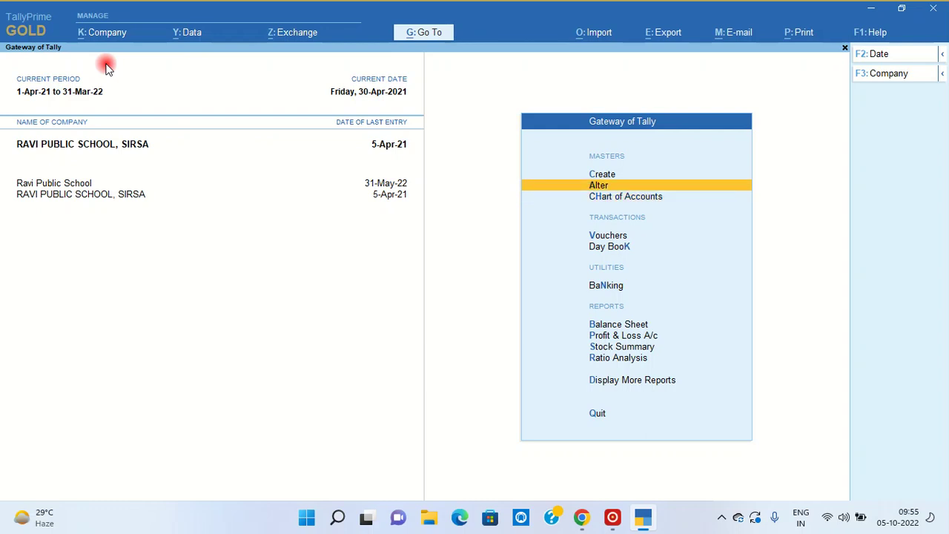
{"action": "key", "text": "Return"}
{"action": "key", "text": "Down"}
{"action": "key", "text": "Down"}
{"action": "key", "text": "Down"}
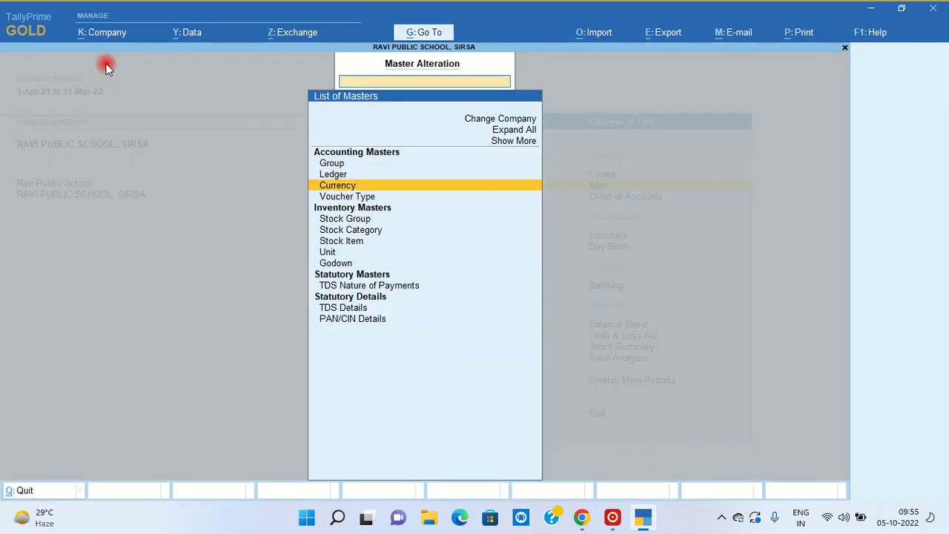
{"action": "key", "text": "Return"}
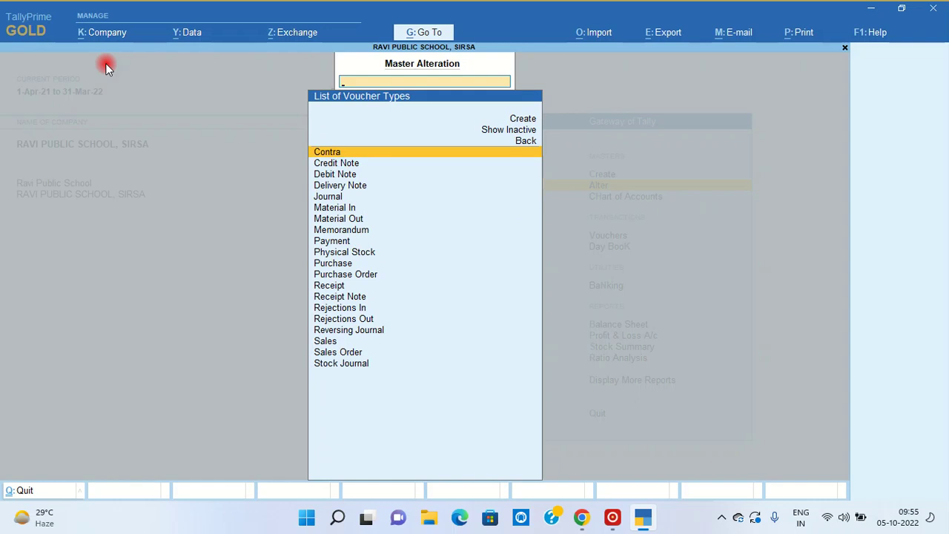
{"action": "key", "text": "Down"}
{"action": "key", "text": "Down"}
{"action": "key", "text": "Down"}
{"action": "key", "text": "Down"}
{"action": "key", "text": "Down"}
{"action": "key", "text": "Down"}
{"action": "key", "text": "Down"}
{"action": "key", "text": "Down"}
{"action": "key", "text": "Down"}
{"action": "key", "text": "Down"}
{"action": "key", "text": "Down"}
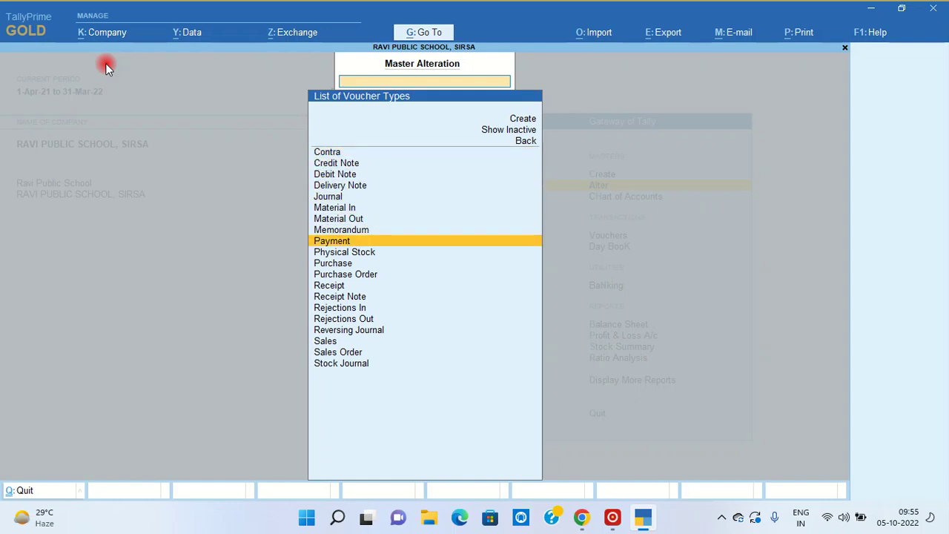
{"action": "key", "text": "Down"}
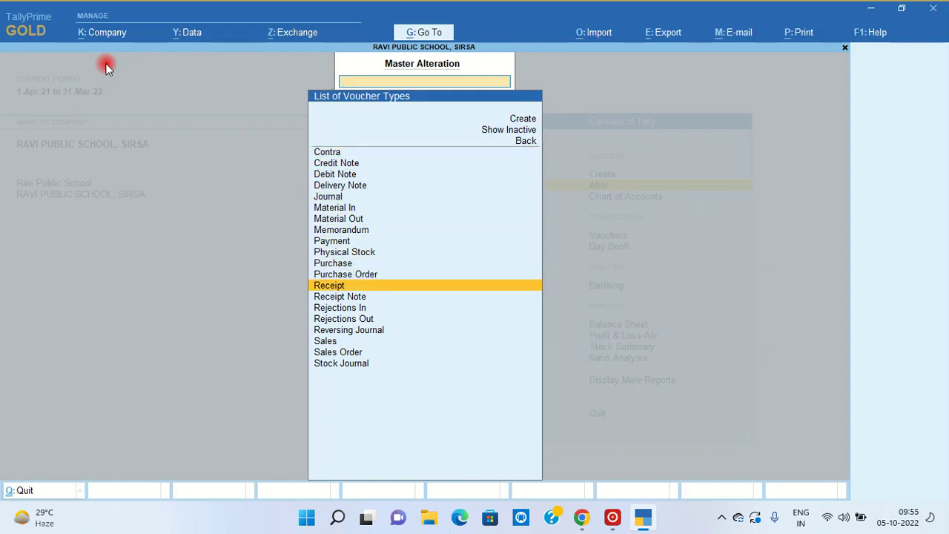
{"action": "key", "text": "Down"}
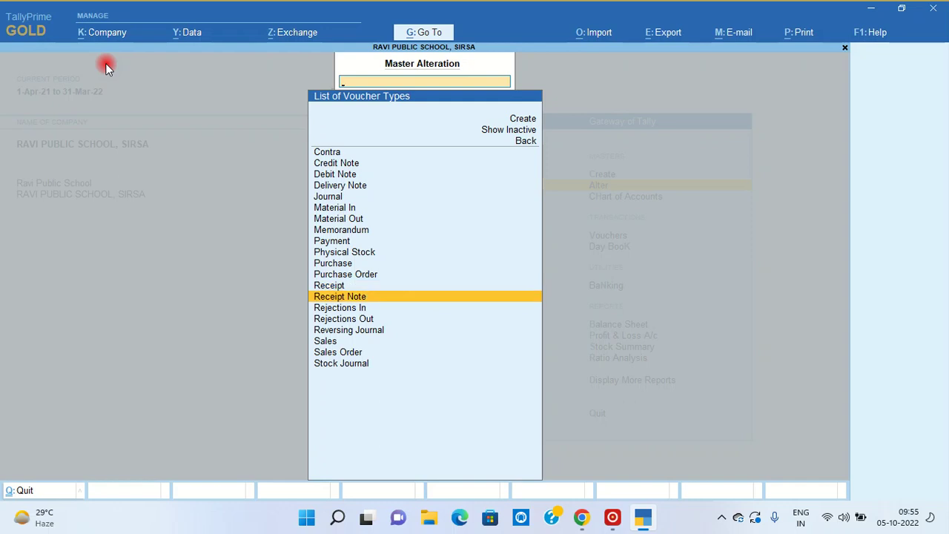
{"action": "key", "text": "Up"}
{"action": "key", "text": "Up"}
{"action": "key", "text": "Up"}
{"action": "key", "text": "Up"}
{"action": "key", "text": "Up"}
{"action": "key", "text": "Up"}
{"action": "key", "text": "Up"}
{"action": "key", "text": "Up"}
{"action": "key", "text": "Up"}
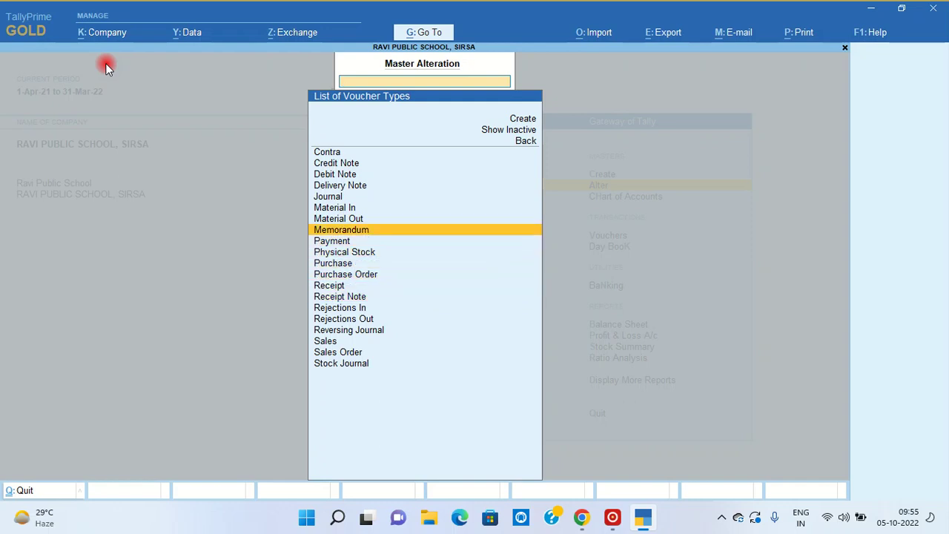
{"action": "key", "text": "Return"}
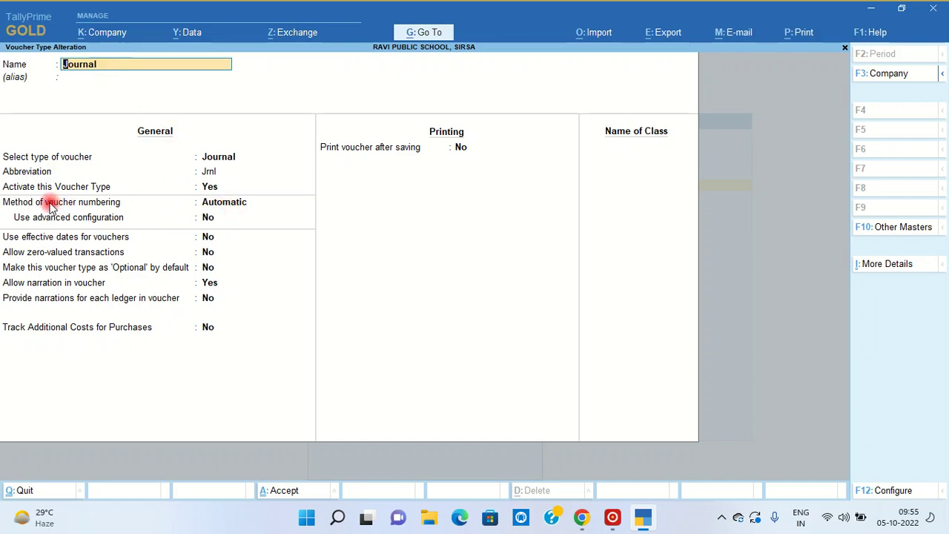
- Set Journal's method of voucher numbering to Manual and save the voucher type
{"action": "left_click", "coordinate": [229, 203]}
{"action": "key", "text": "Down"}
{"action": "key", "text": "Down"}
{"action": "key", "text": "Return"}
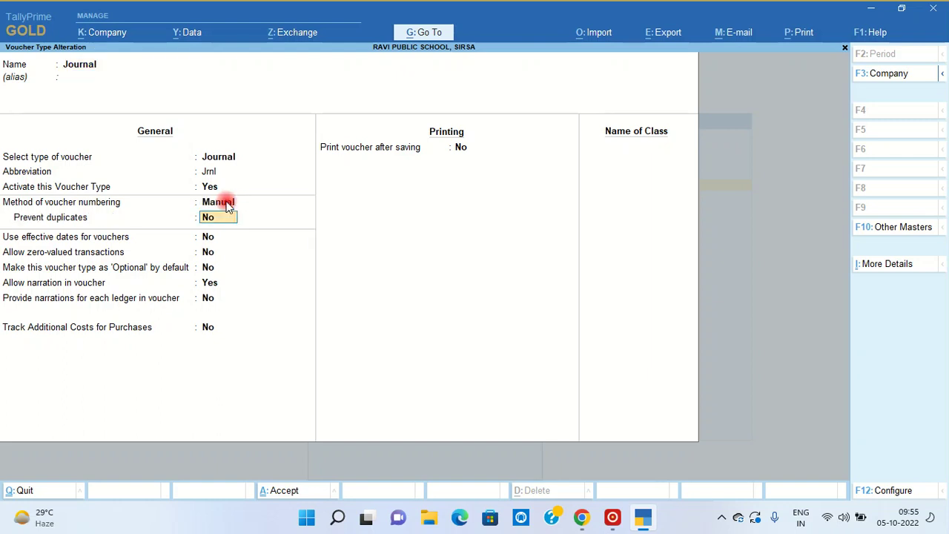
{"action": "key", "text": "ctrl+a"}
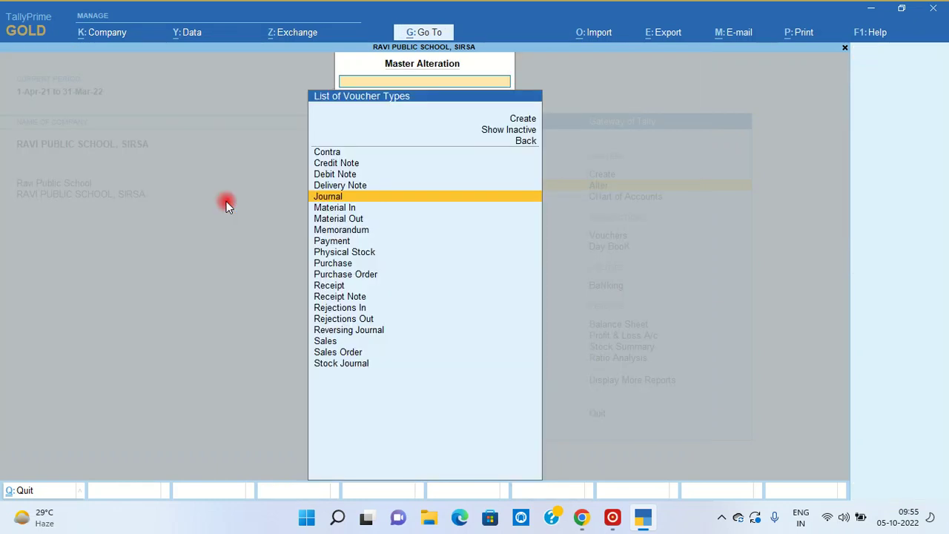
{"action": "key", "text": "Escape"}
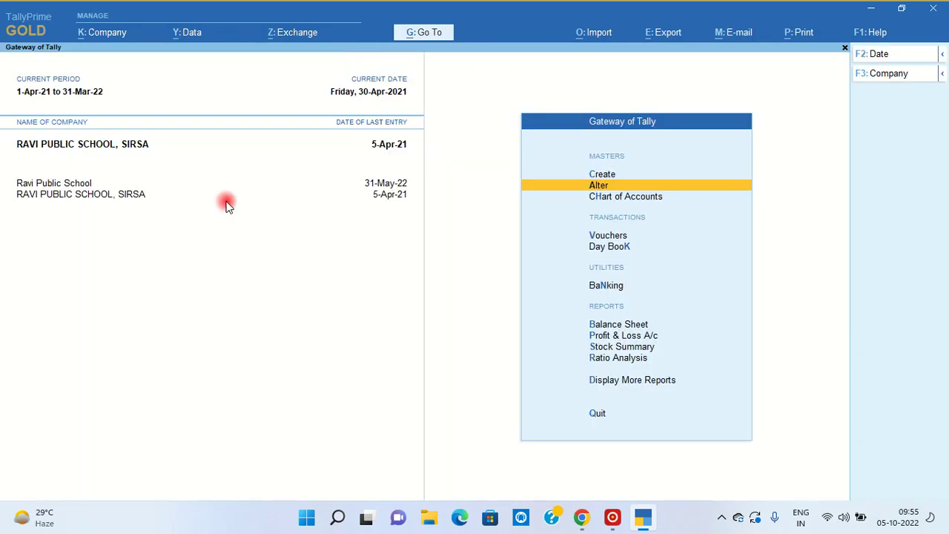
{"action": "key", "text": "v"}
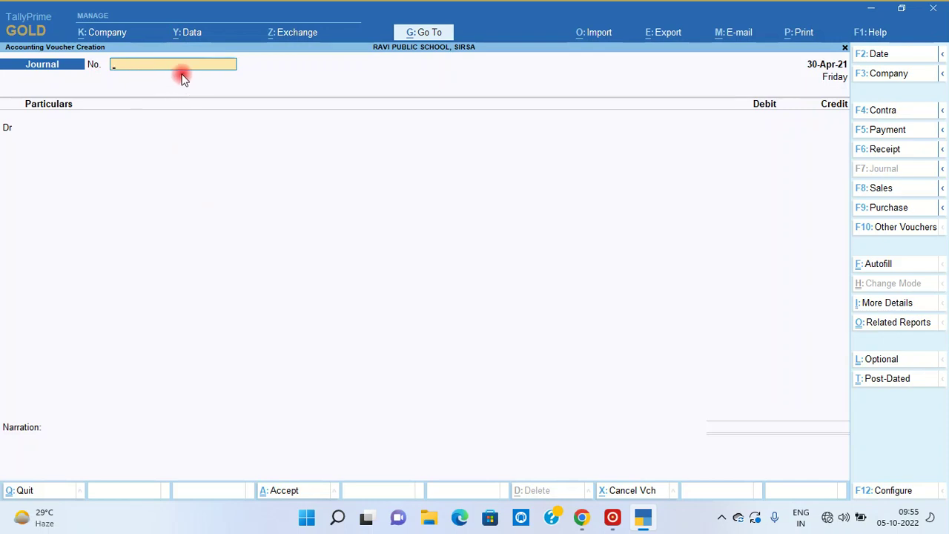
- Number the journal 003 and debit Advertisement Exp 1,20,000
{"action": "type", "text": "003"}
{"action": "key", "text": "Return"}
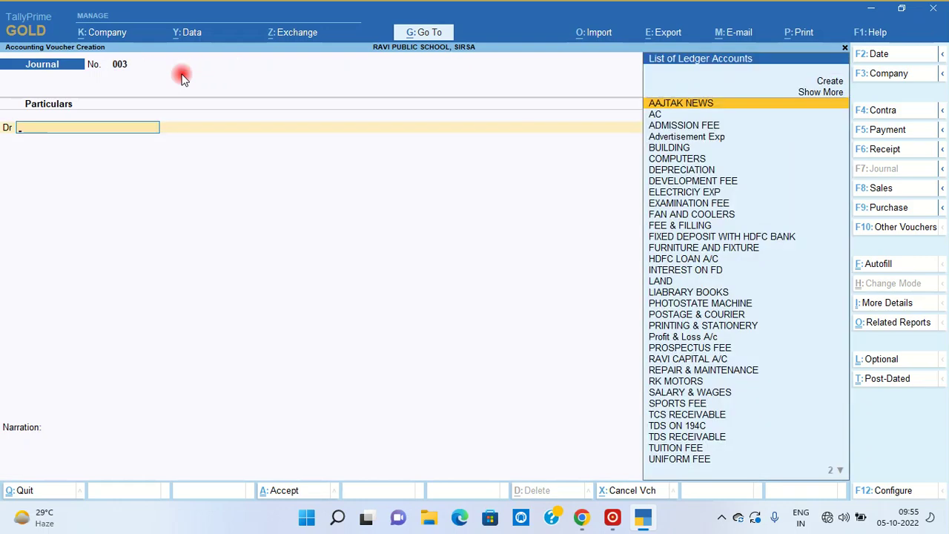
{"action": "type", "text": "A"}
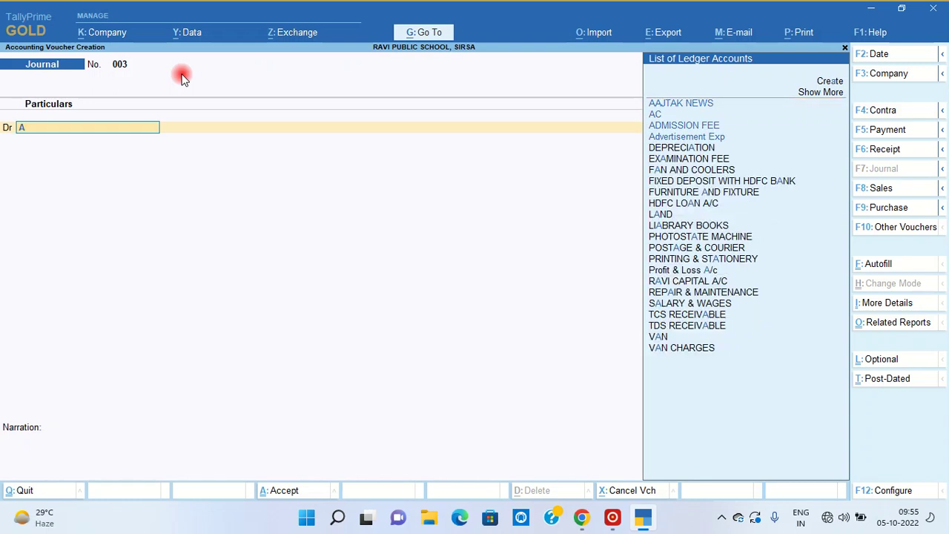
{"action": "type", "text": "DVER"}
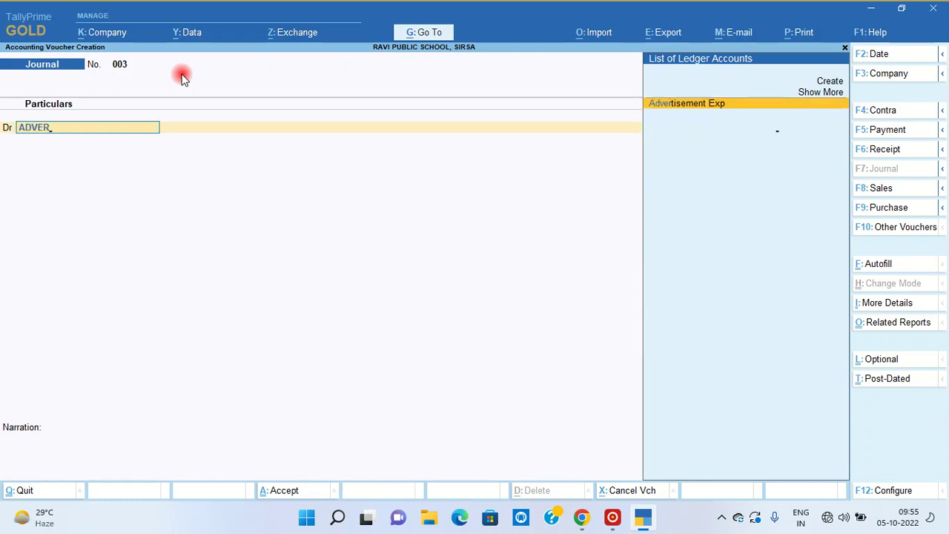
{"action": "key", "text": "Return"}
{"action": "type", "text": "1,20,000"}
{"action": "key", "text": "Return"}
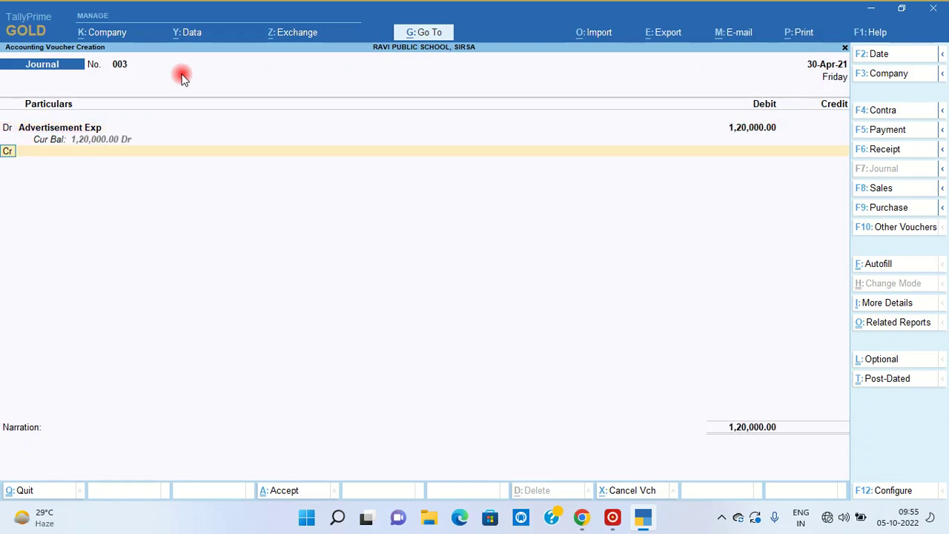
- Credit AAJTAK NEWS 1,17,600 and TDS ON 194C 2,400
{"action": "key", "text": "Return"}
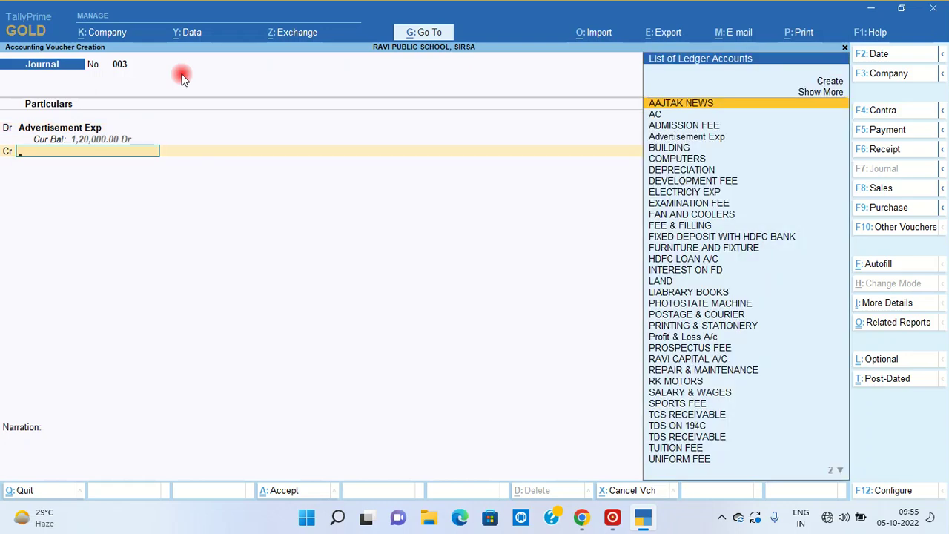
{"action": "type", "text": "AAJ"}
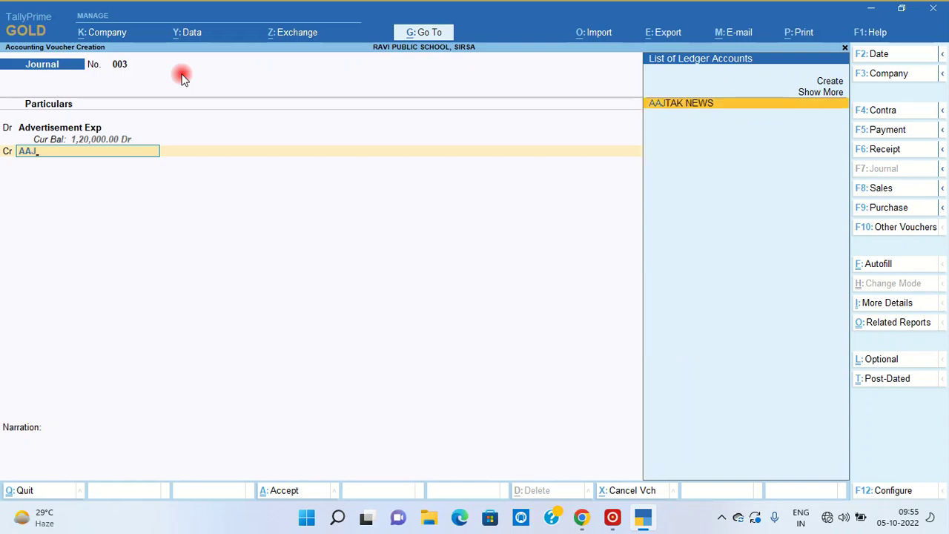
{"action": "key", "text": "Return"}
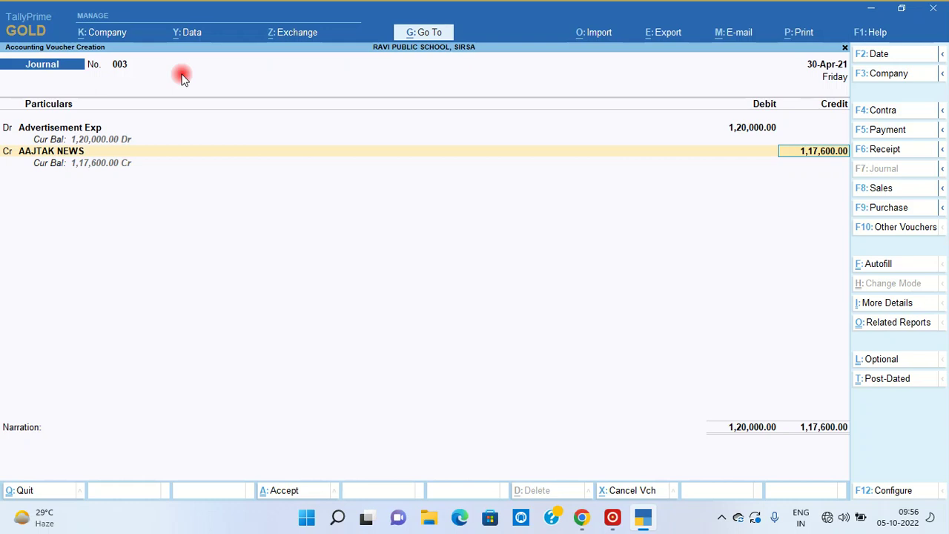
{"action": "key", "text": "Return"}
{"action": "key", "text": "Return"}
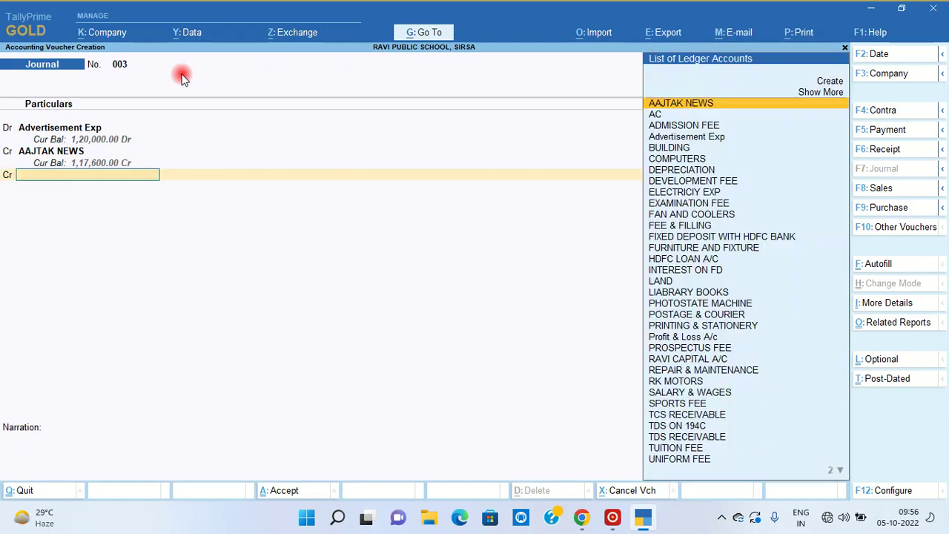
{"action": "type", "text": "TDS"}
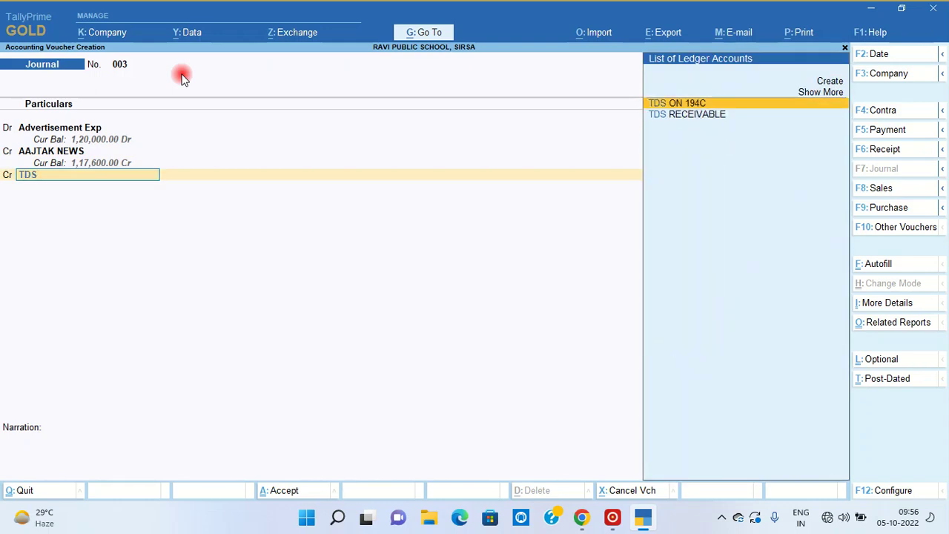
{"action": "key", "text": "Return"}
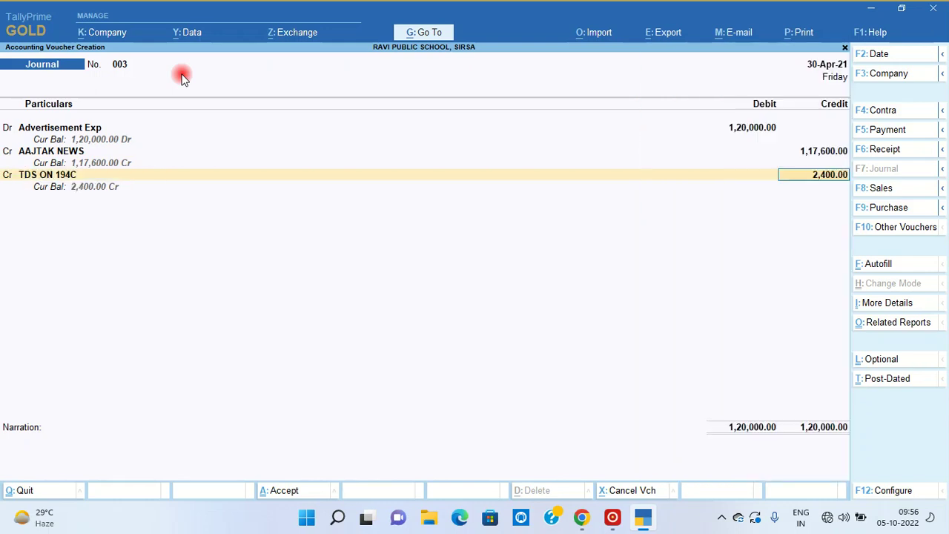
{"action": "key", "text": "Return"}
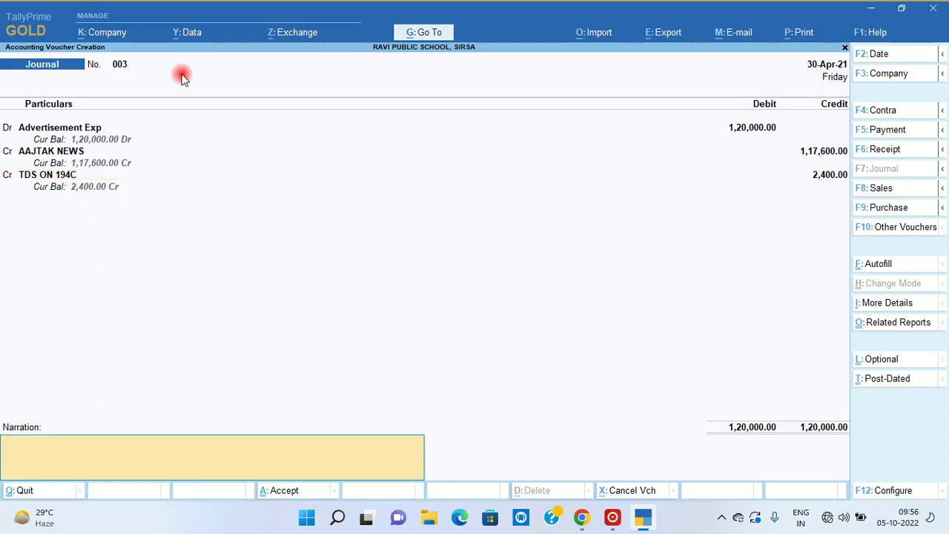
- Add the narration 'BILL NO. 003' and save the journal voucher
{"action": "type", "text": "b"}
{"action": "key", "text": "BackSpace"}
{"action": "key", "text": "BackSpace"}
{"action": "type", "text": "b"}
{"action": "key", "text": "BackSpace"}
{"action": "type", "text": "BILL NO. 003"}
{"action": "key", "text": "Return"}
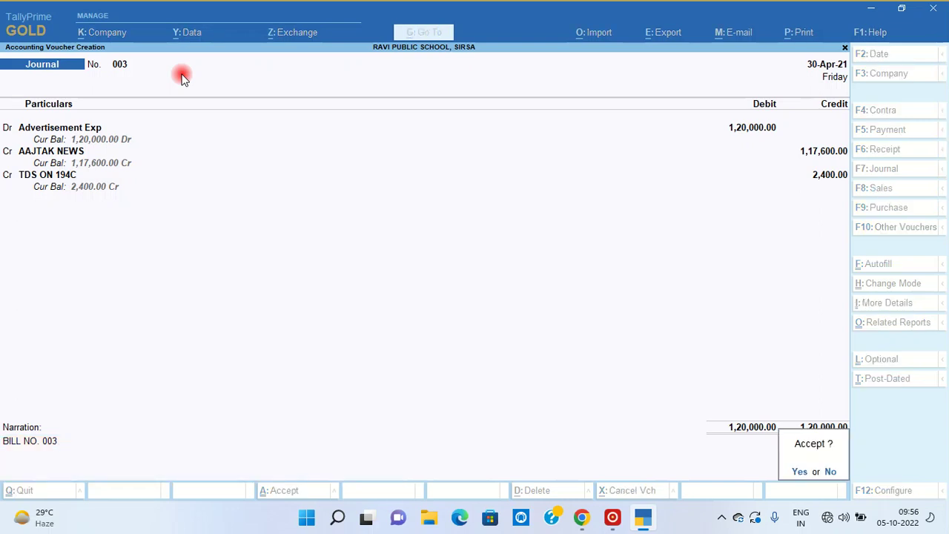
{"action": "key", "text": "y"}
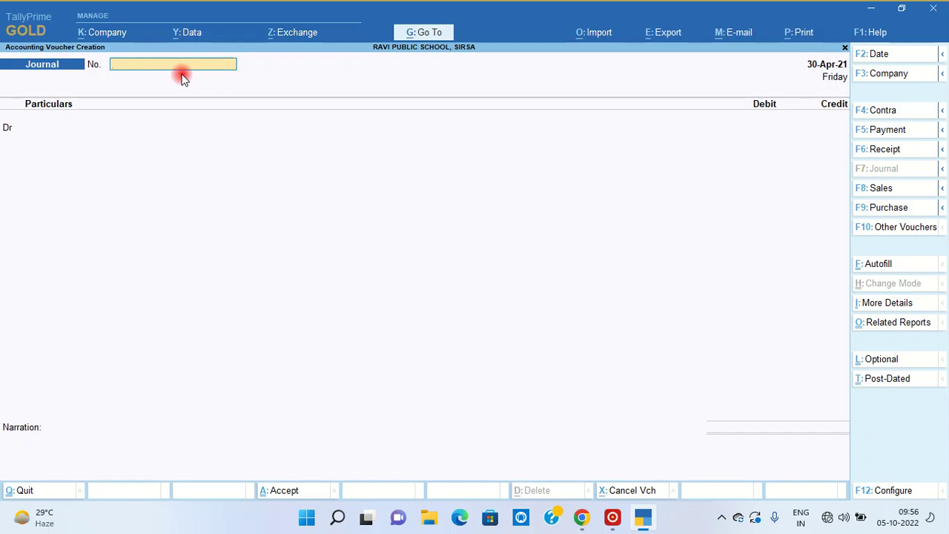
{"action": "key", "text": "F2"}
- Date the voucher 3-May-21 and start a Contra entry into HDFC BANK A/C
{"action": "type", "text": "3.5"}
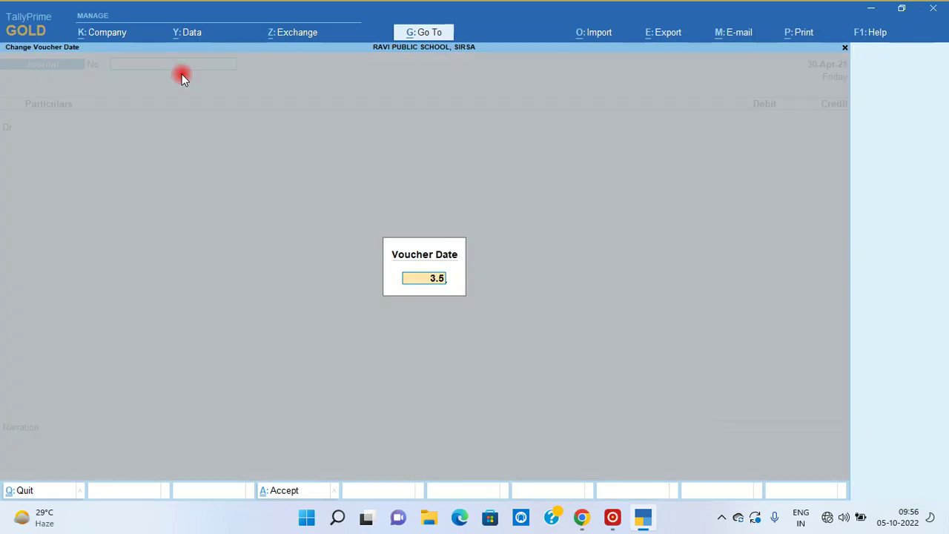
{"action": "key", "text": "Return"}
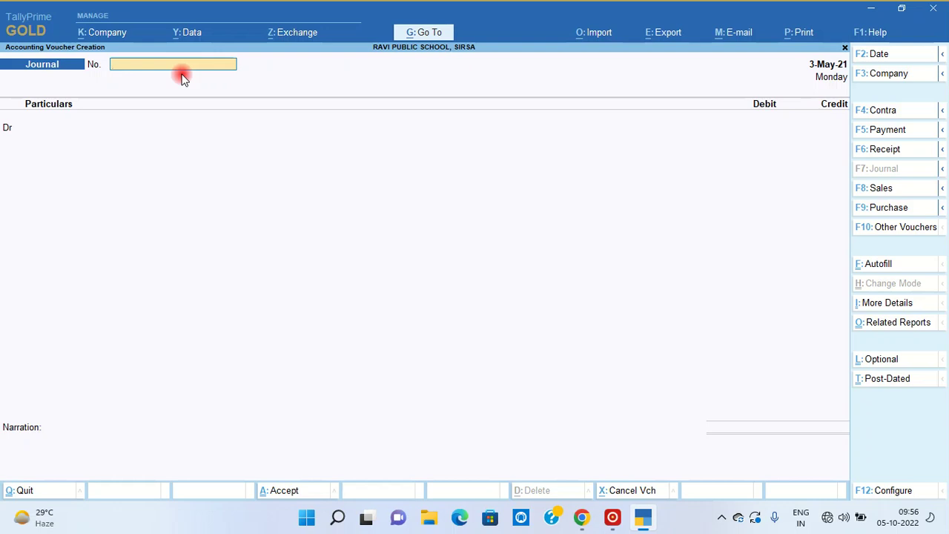
{"action": "left_click", "coordinate": [882, 111]}
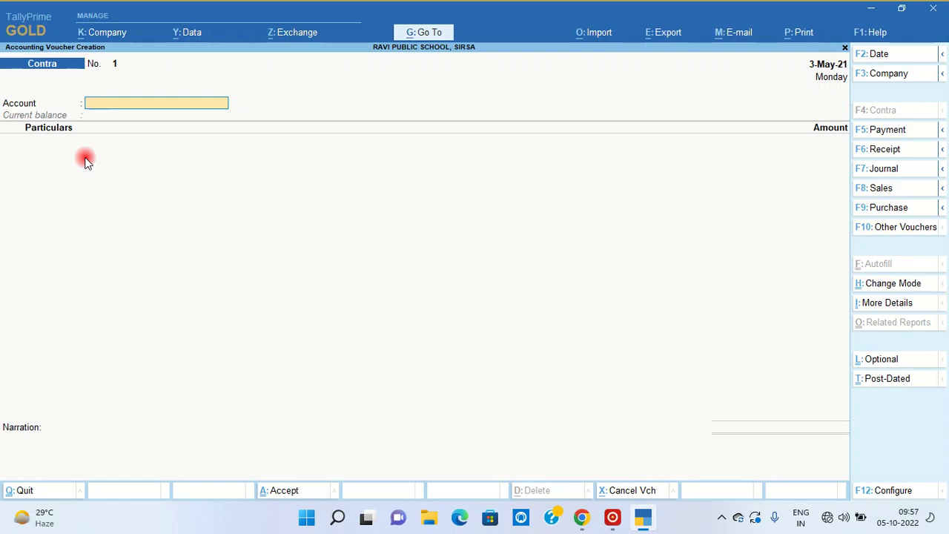
{"action": "type", "text": "BANK"}
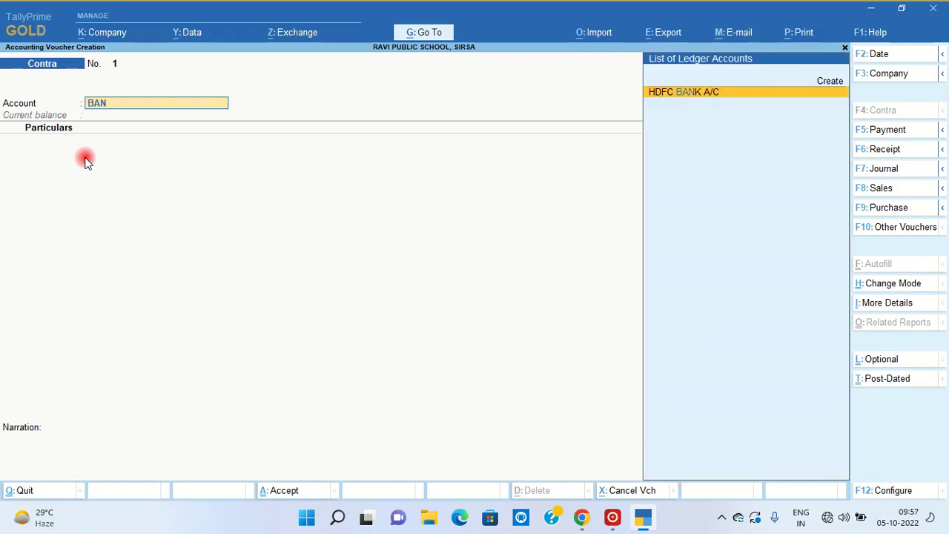
{"action": "key", "text": "Return"}
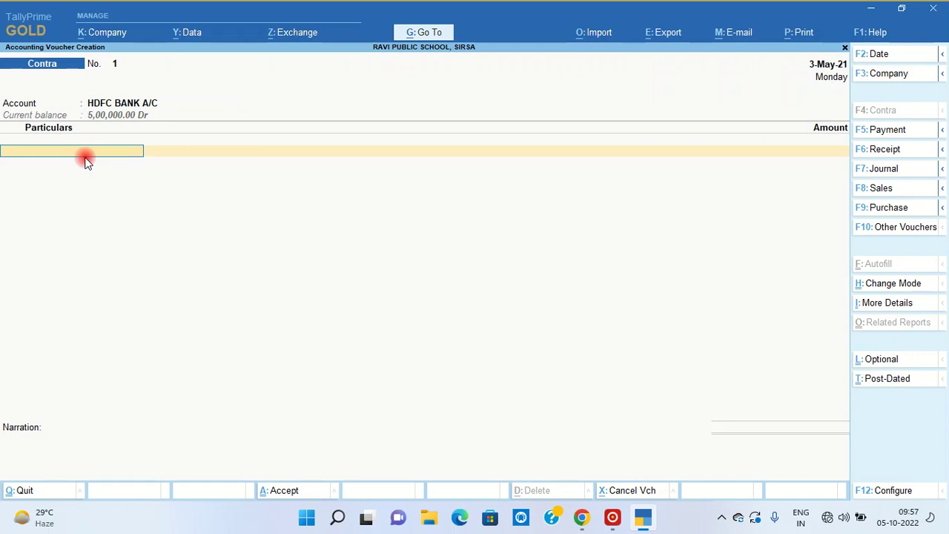
- Take 20,00,000 from Cash and bring up the bank allocation and cash denominations
{"action": "type", "text": "CAS"}
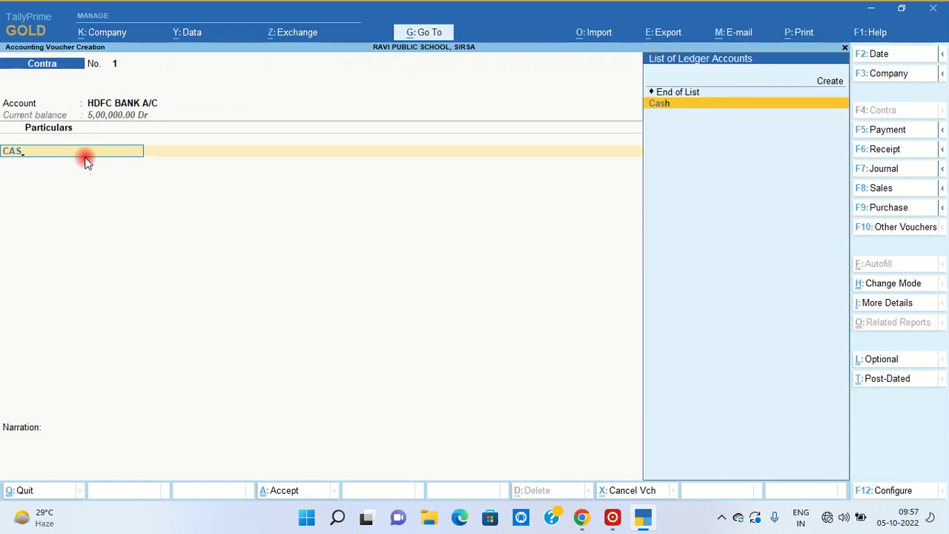
{"action": "key", "text": "Return"}
{"action": "type", "text": "2,00,00"}
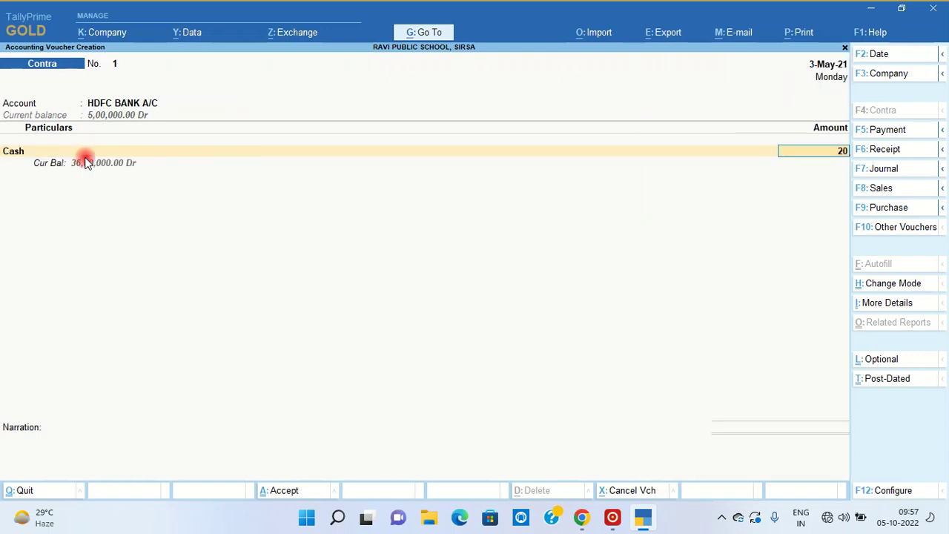
{"action": "type", "text": "0000"}
{"action": "key", "text": "Return"}
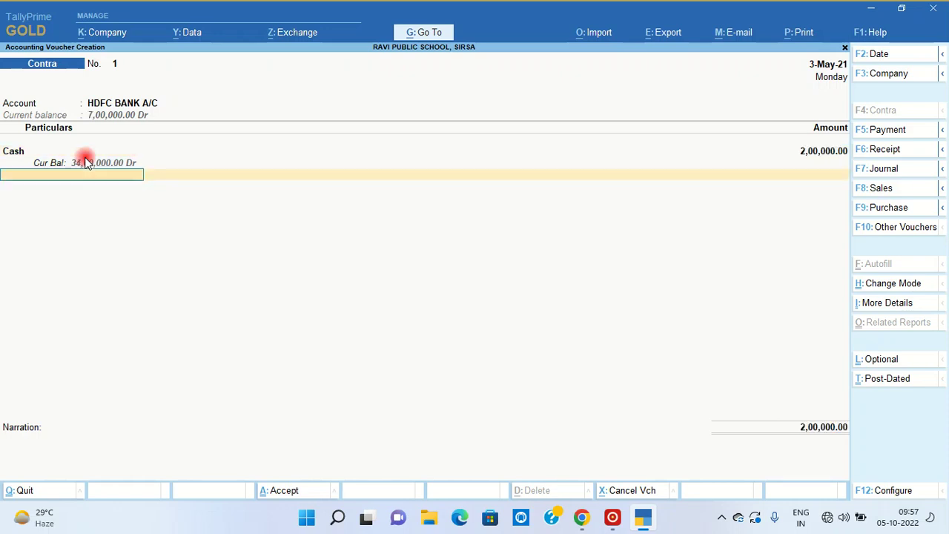
{"action": "key", "text": "BackSpace"}
{"action": "key", "text": "BackSpace"}
{"action": "type", "text": "2000000"}
{"action": "key", "text": "Return"}
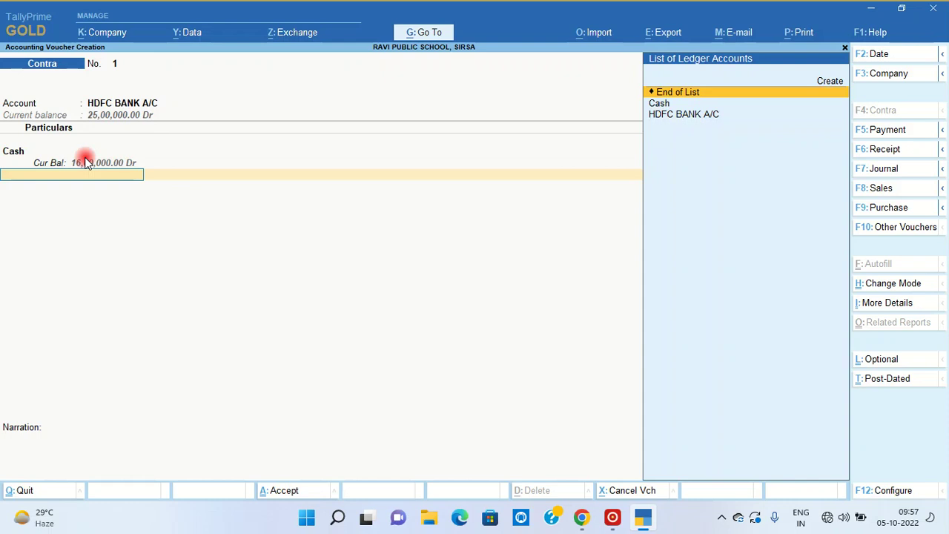
{"action": "key", "text": "Return"}
{"action": "key", "text": "Return"}
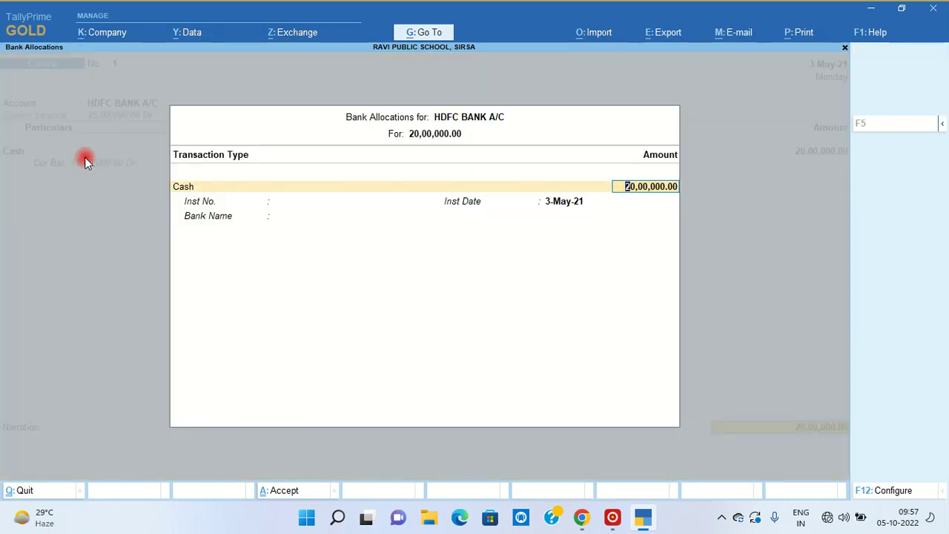
{"action": "key", "text": "Return"}
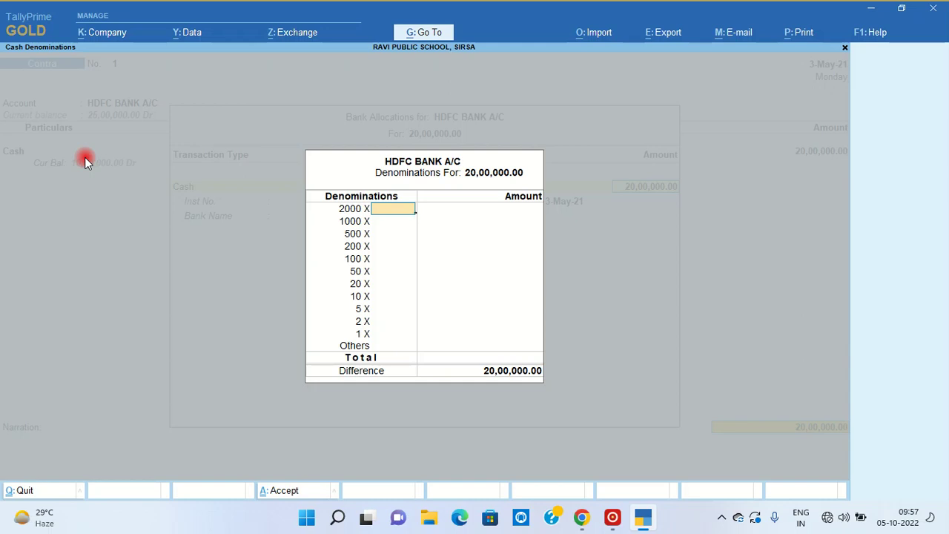
- Record 1,000 notes of 2000 as the cash denominations and save Contra voucher No. 1
{"action": "type", "text": "500"}
{"action": "key", "text": "Return"}
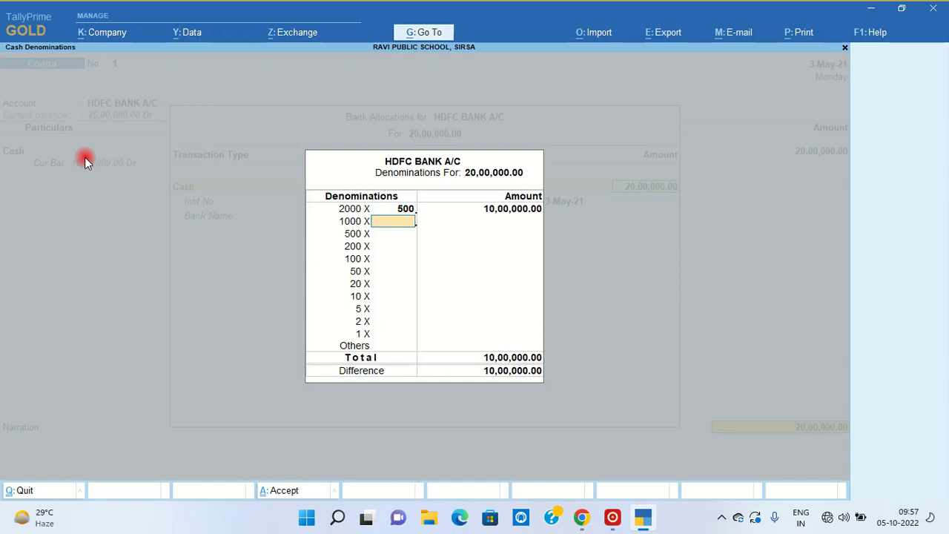
{"action": "key", "text": "BackSpace"}
{"action": "type", "text": "10000"}
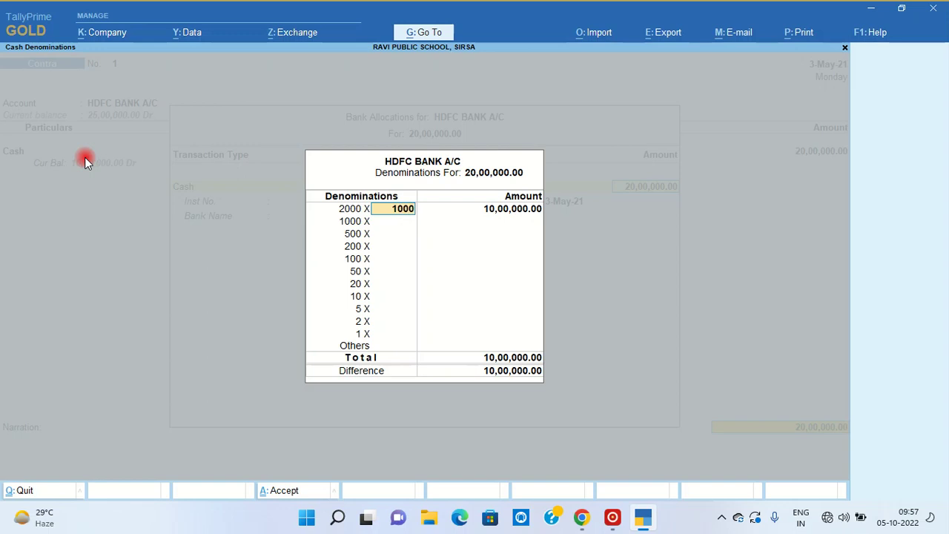
{"action": "key", "text": "BackSpace"}
{"action": "key", "text": "Return"}
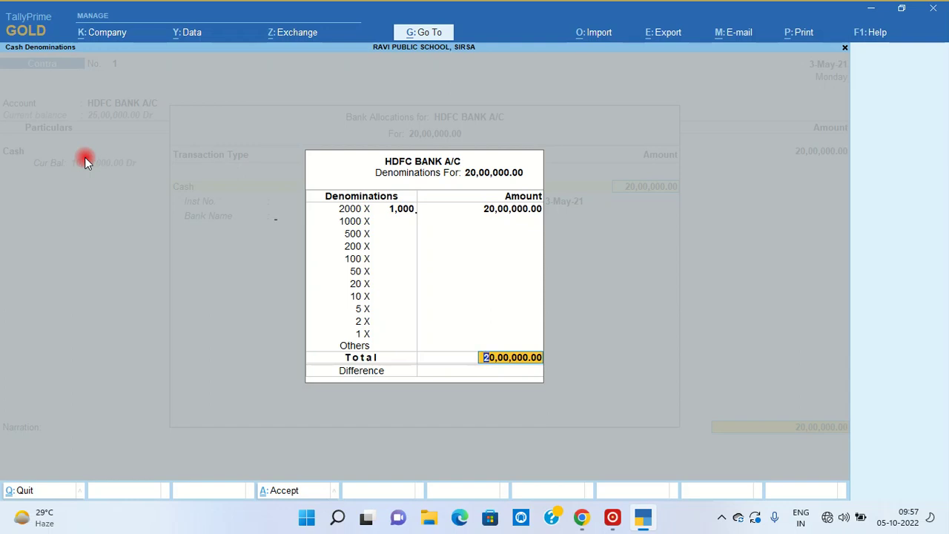
{"action": "key", "text": "Return"}
{"action": "key", "text": "Return"}
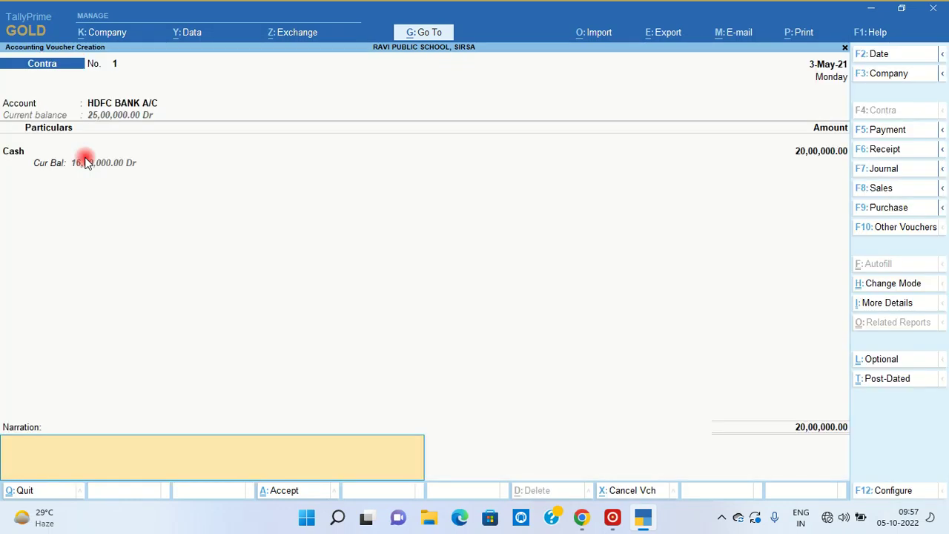
{"action": "key", "text": "Return"}
{"action": "key", "text": "Return"}
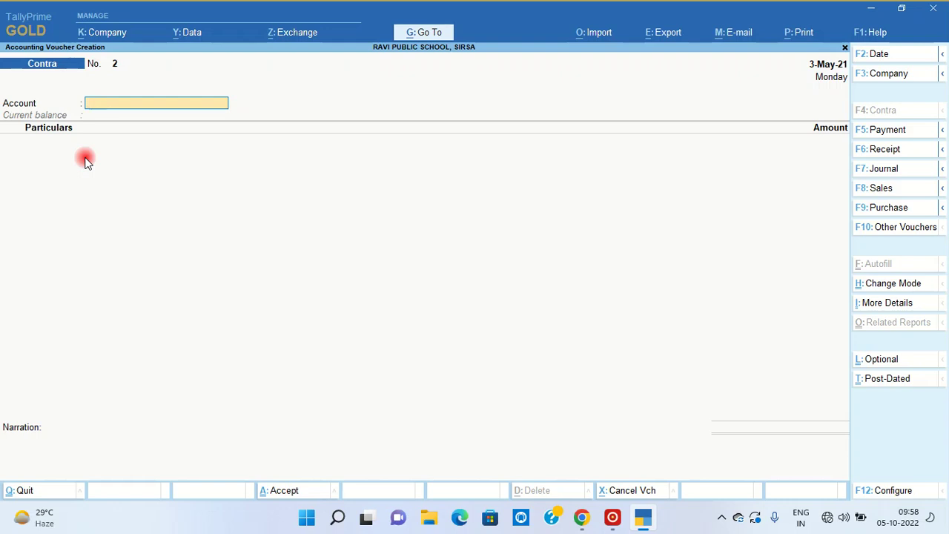
{"action": "key", "text": "F5"}
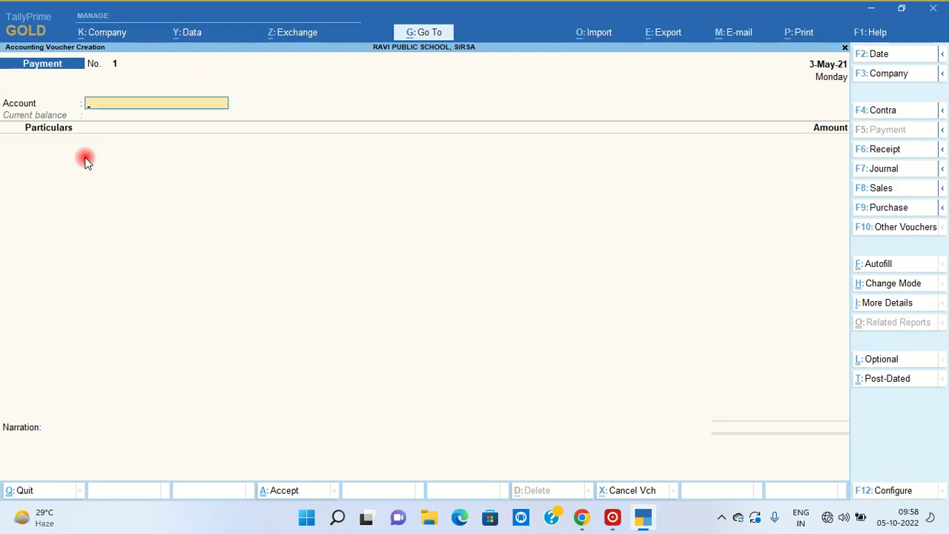
- Pay AAJTAK NEWS 1,17,600 from HDFC BANK A/C in the Payment voucher
{"action": "type", "text": "HD"}
{"action": "key", "text": "Return"}
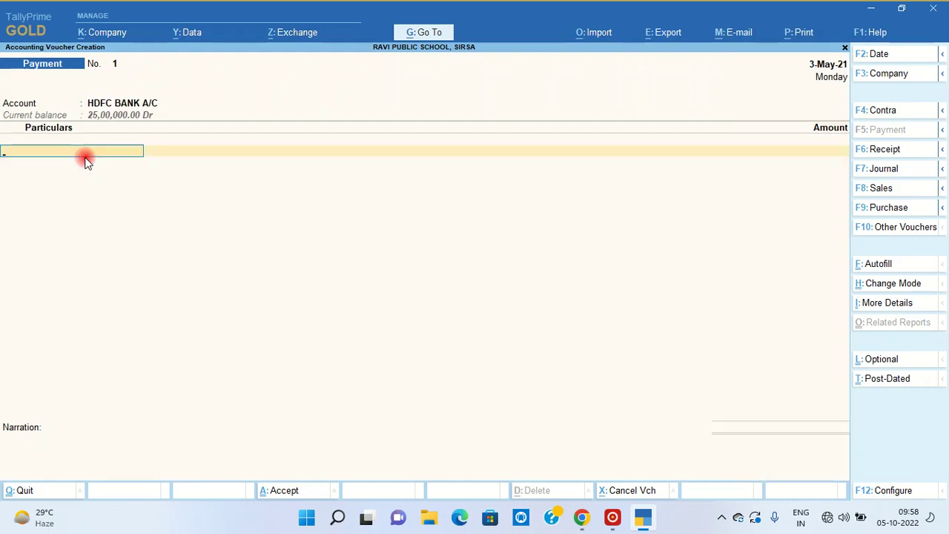
{"action": "type", "text": "AAJ"}
{"action": "key", "text": "Return"}
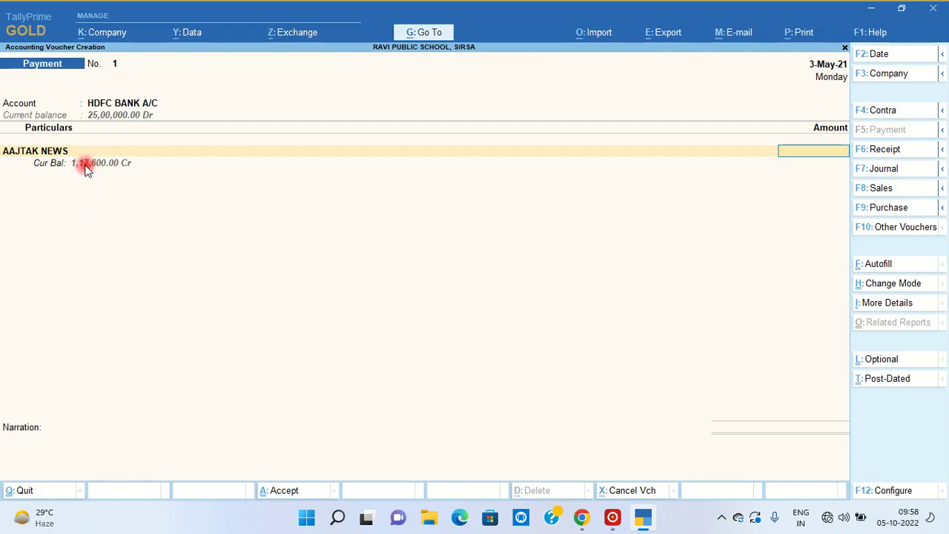
{"action": "type", "text": "17600"}
{"action": "key", "text": "Return"}
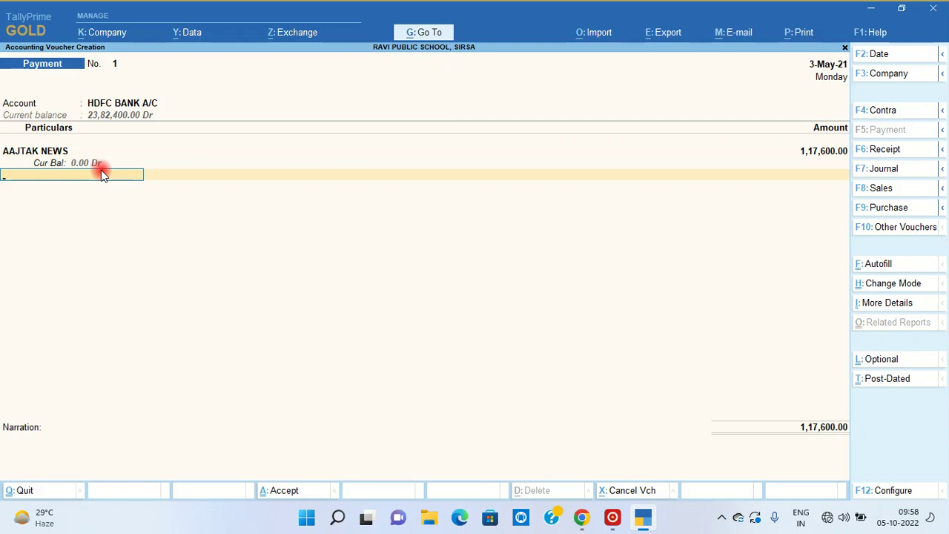
{"action": "key", "text": "Return"}
- Record cheque number 123456 in bank allocations, add narration 'CH. NO. 123456', and save
{"action": "key", "text": "Return"}
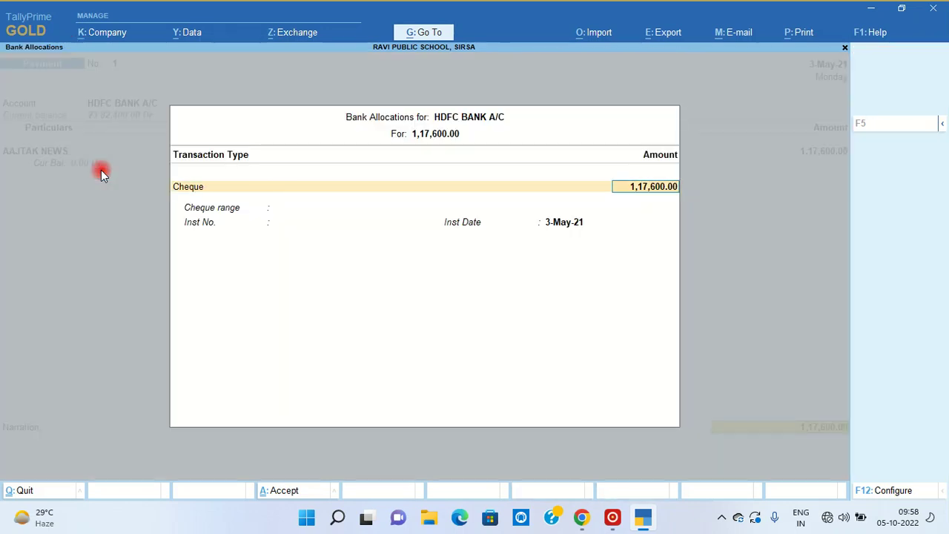
{"action": "key", "text": "Return"}
{"action": "key", "text": "Return"}
{"action": "key", "text": "Return"}
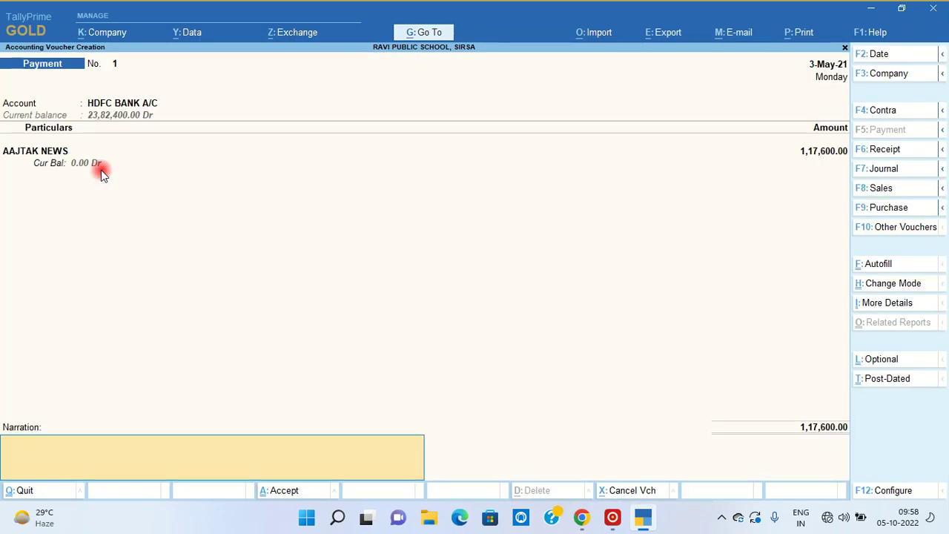
{"action": "key", "text": "Return"}
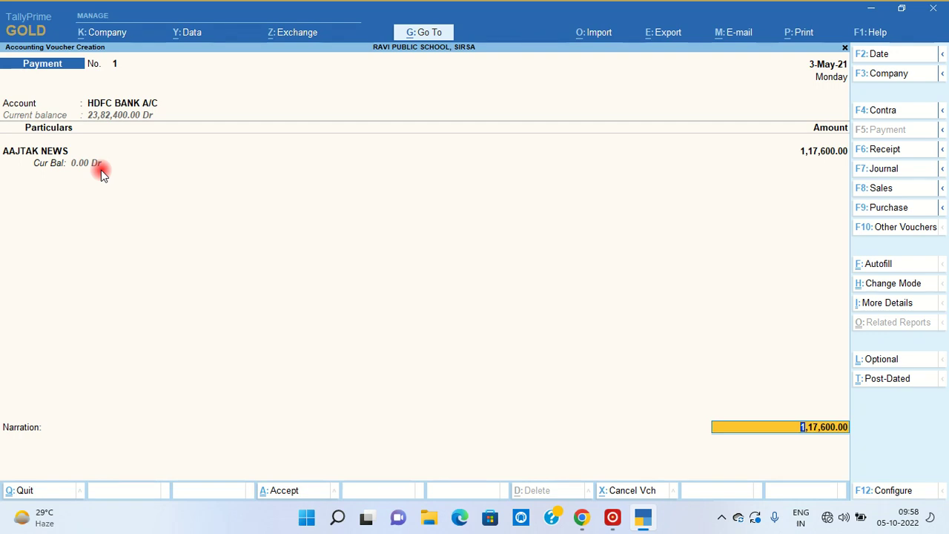
{"action": "key", "text": "Return"}
{"action": "key", "text": "Return"}
{"action": "key", "text": "Return"}
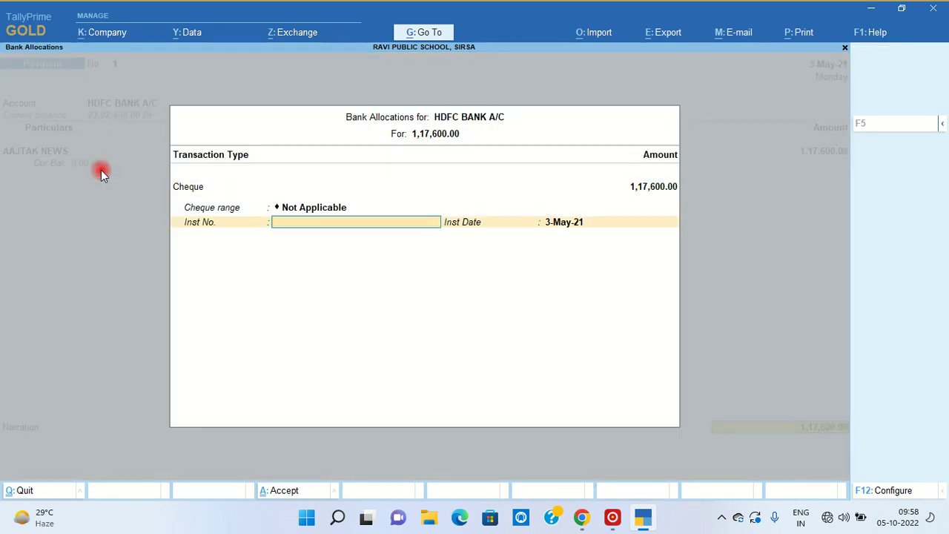
{"action": "type", "text": "123456"}
{"action": "key", "text": "Return"}
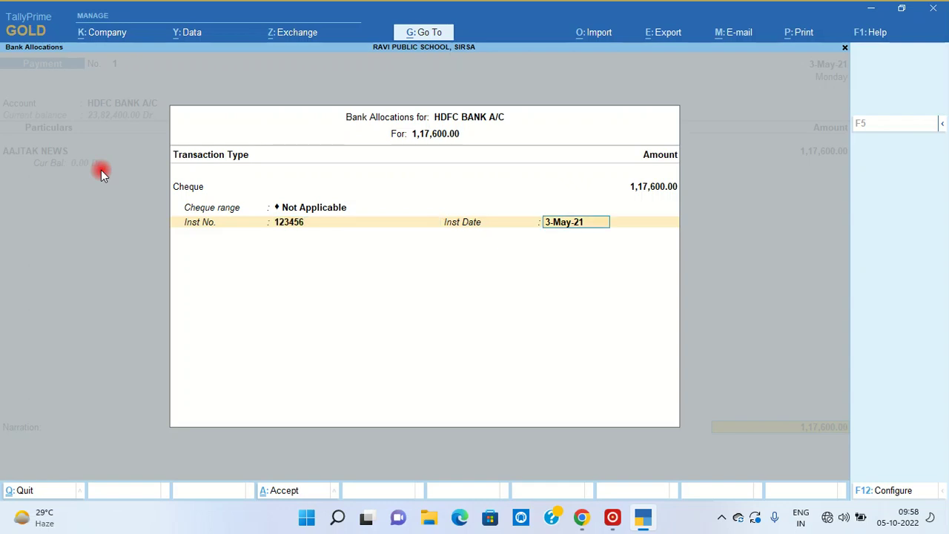
{"action": "key", "text": "Return"}
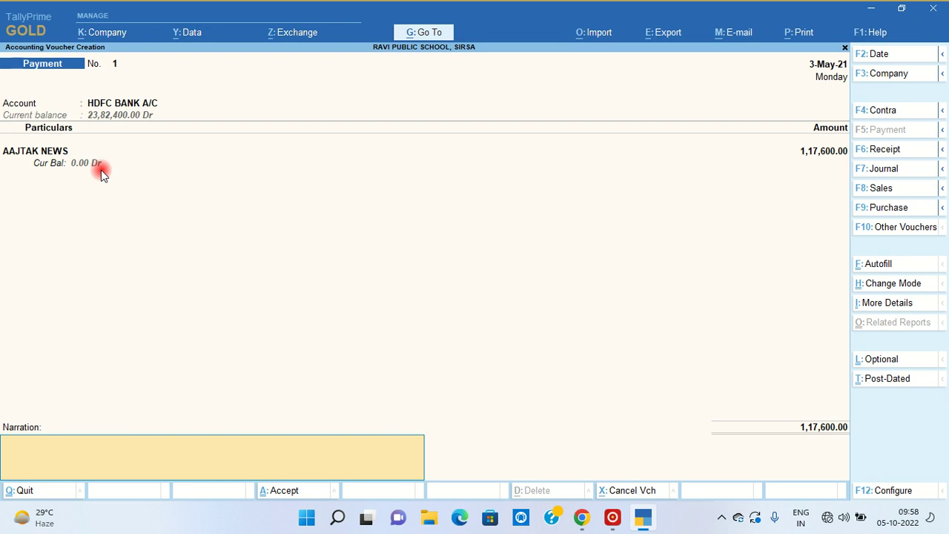
{"action": "type", "text": "CH. NO. 123456"}
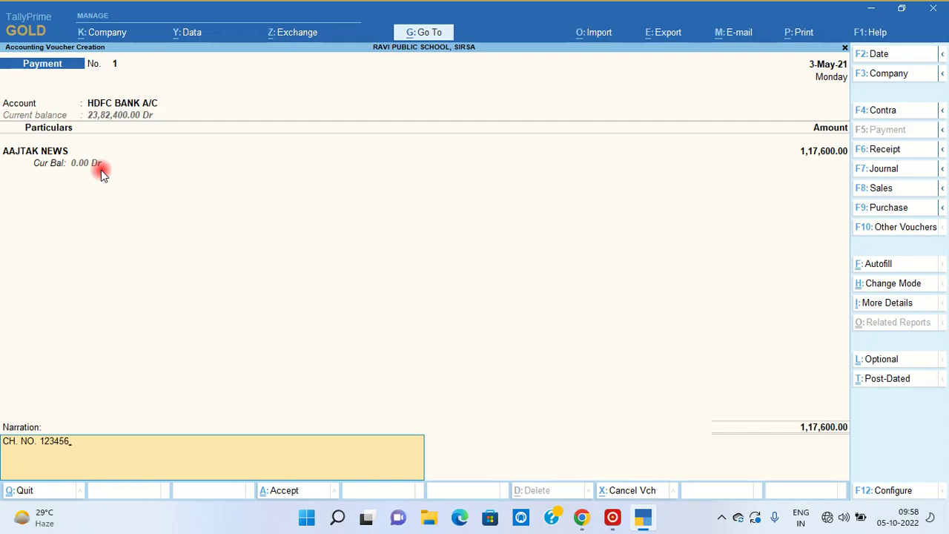
{"action": "key", "text": "Return"}
{"action": "key", "text": "Return"}
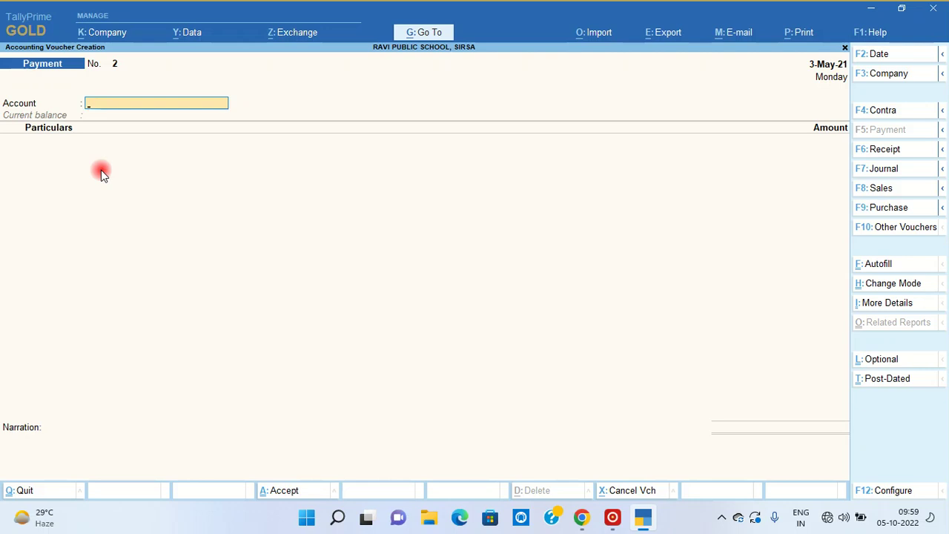
{"action": "key", "text": "Escape"}
- Leave voucher entry and start a new ledger named PROFESSSIONAL FEE
{"action": "key", "text": "Return"}
{"action": "key", "text": "Up"}
{"action": "key", "text": "Up"}
{"action": "key", "text": "Up"}
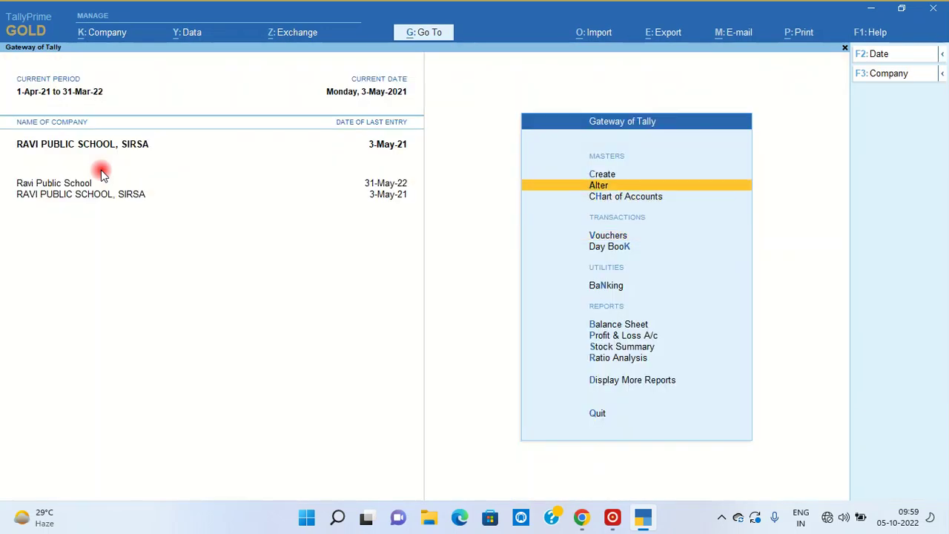
{"action": "key", "text": "Return"}
{"action": "key", "text": "Down"}
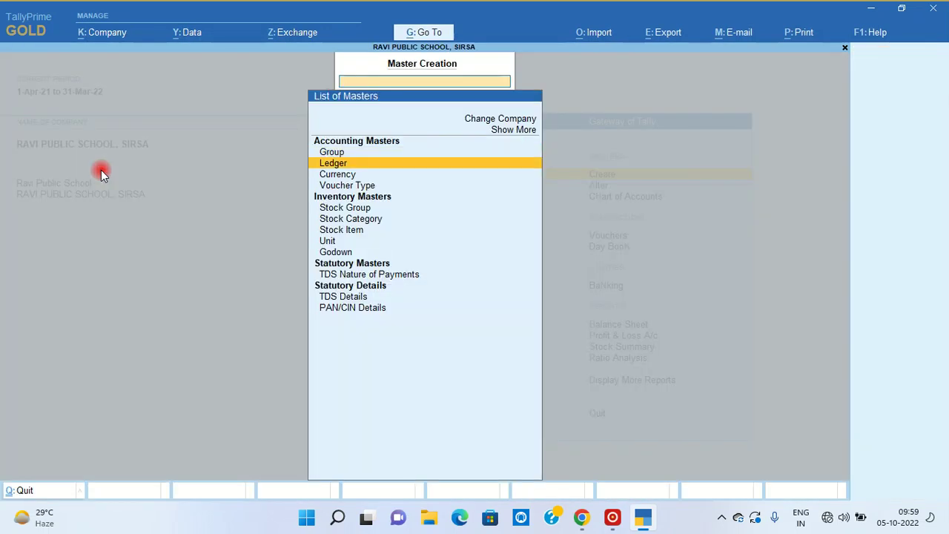
{"action": "key", "text": "Return"}
{"action": "type", "text": "PROF"}
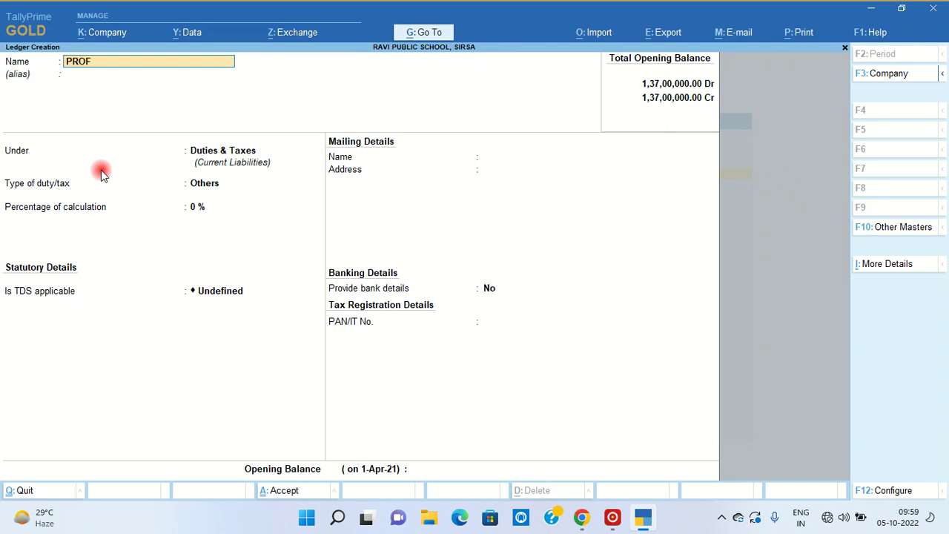
{"action": "type", "text": "ESSSION"}
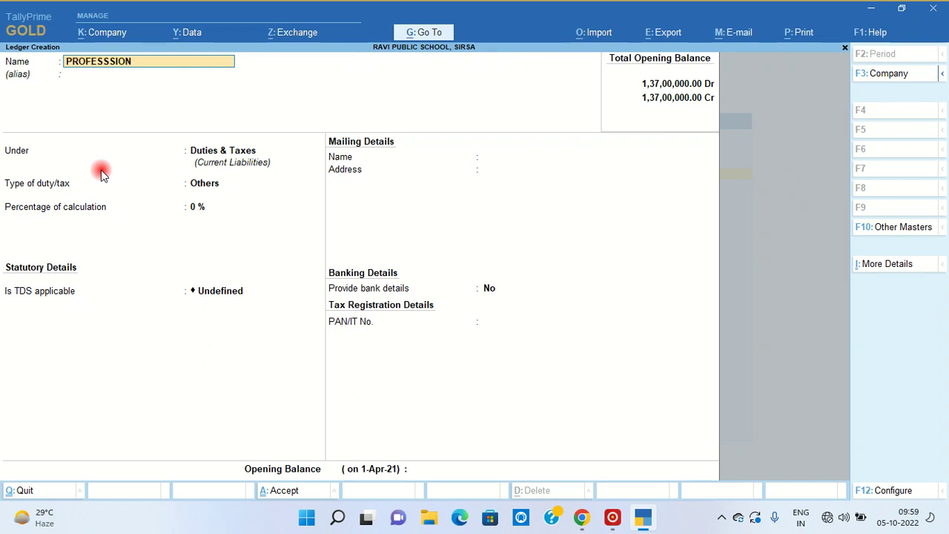
{"action": "type", "text": "AL FEE"}
{"action": "key", "text": "Return"}
{"action": "key", "text": "Return"}
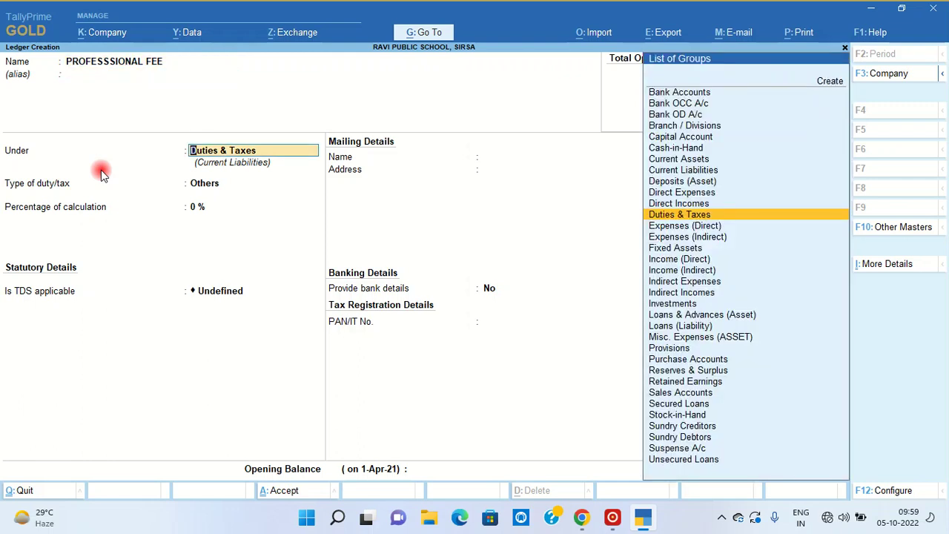
- Put it under Direct Expenses, type Not Applicable, TDS Applicable, and begin a new Nature of Payment
{"action": "type", "text": "DIRE"}
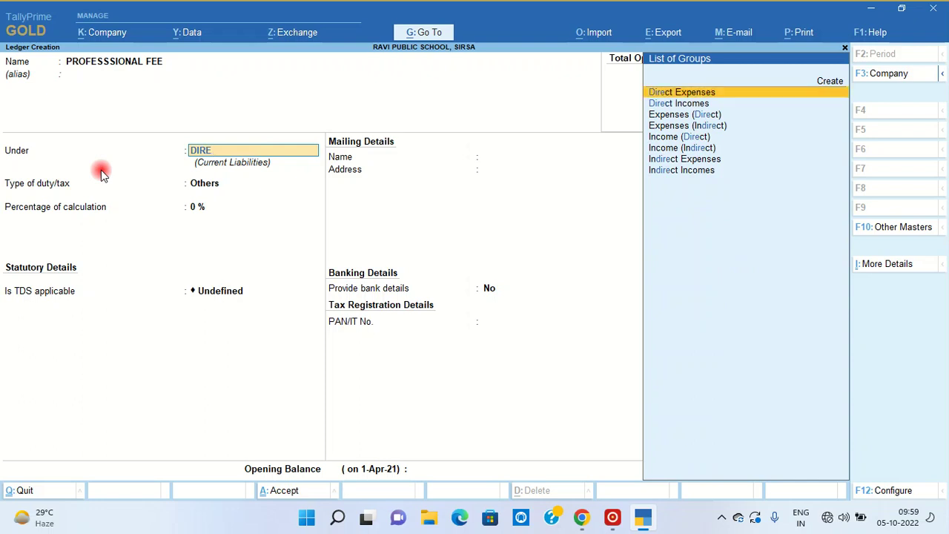
{"action": "key", "text": "Down"}
{"action": "key", "text": "Up"}
{"action": "key", "text": "Return"}
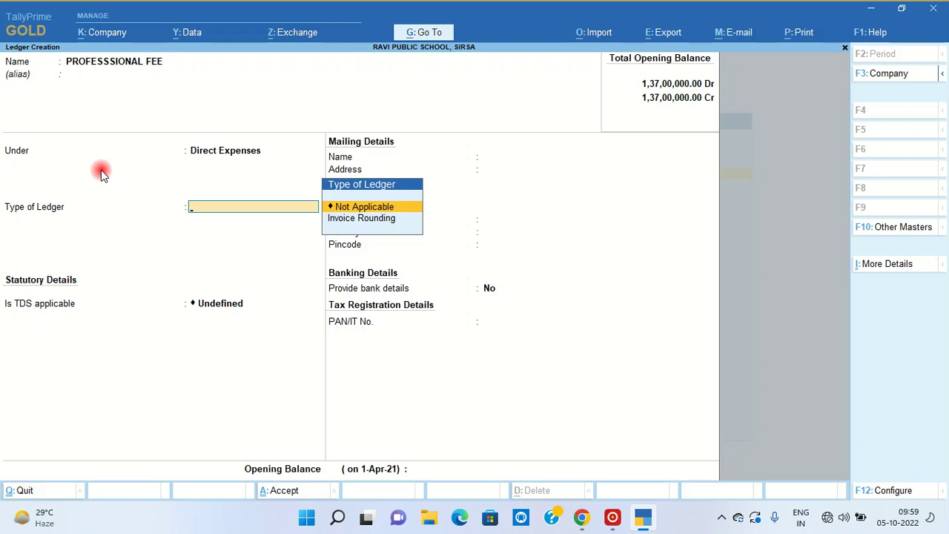
{"action": "key", "text": "Return"}
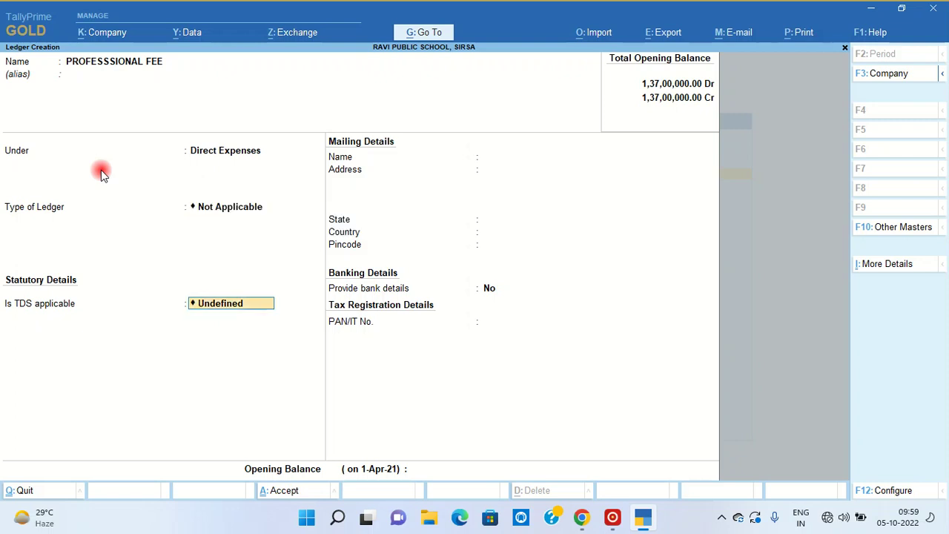
{"action": "type", "text": "APP"}
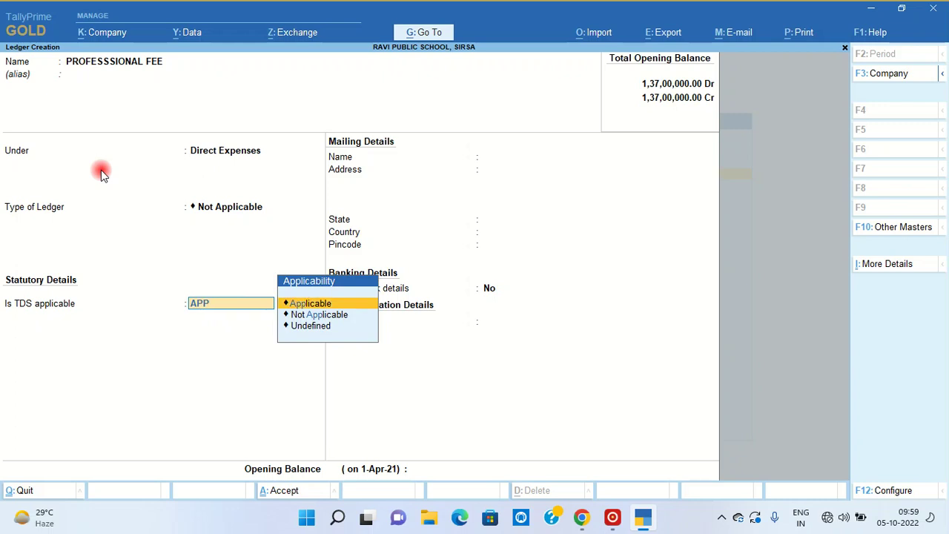
{"action": "key", "text": "Return"}
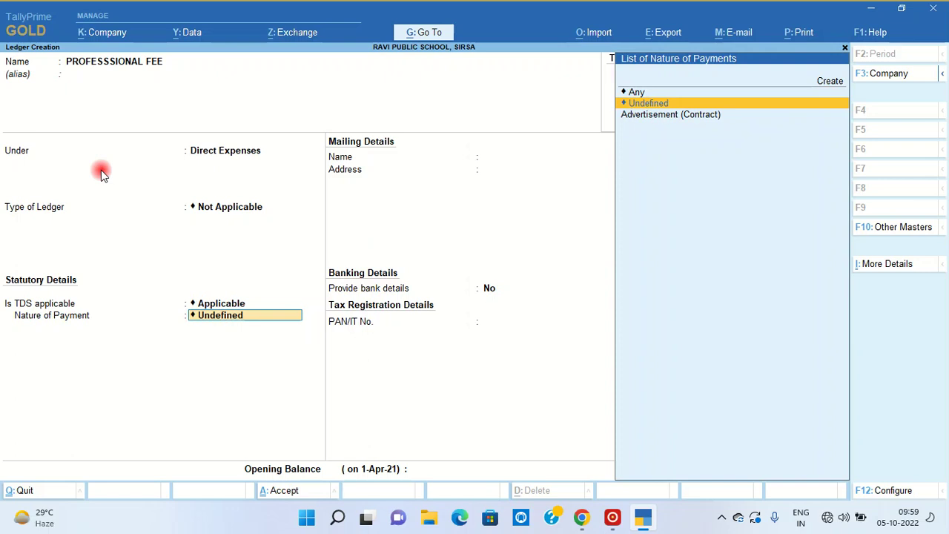
{"action": "key", "text": "alt+c"}
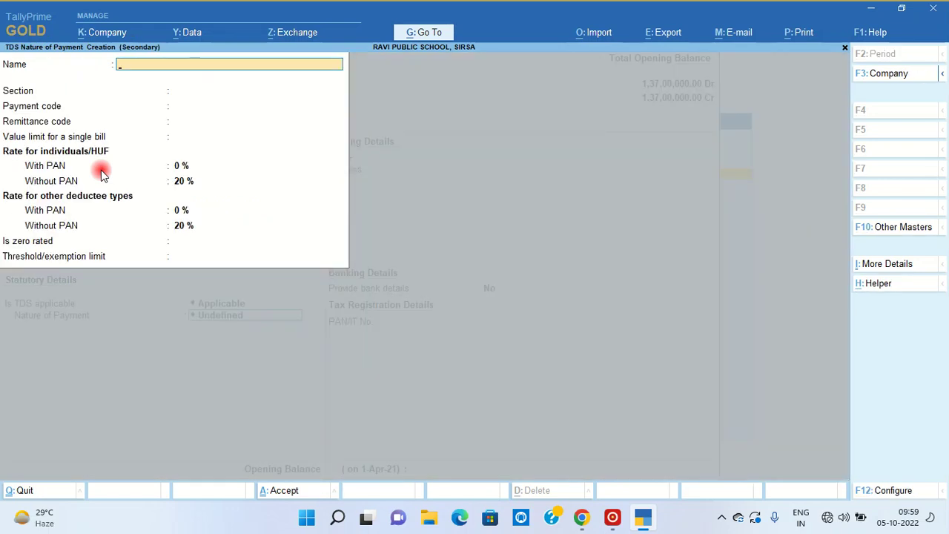
- Name the nature of payment 'PAYMENT OF PROFEESIONAL FEE', section 194J, payment code 94J
{"action": "type", "text": "PAYMENT OF PROD"}
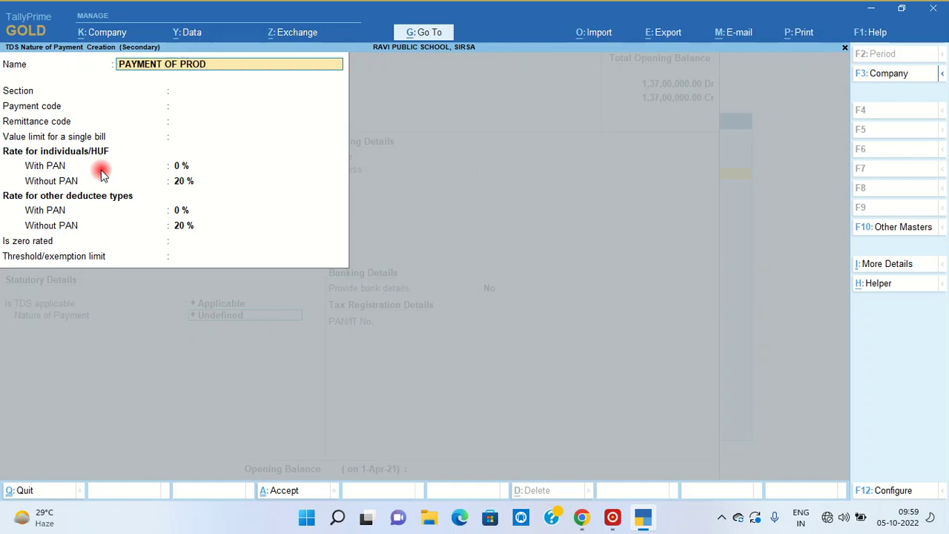
{"action": "key", "text": "BackSpace"}
{"action": "type", "text": "FEESI"}
{"action": "type", "text": "ION"}
{"action": "type", "text": "AL FEE"}
{"action": "key", "text": "Return"}
{"action": "type", "text": "194J"}
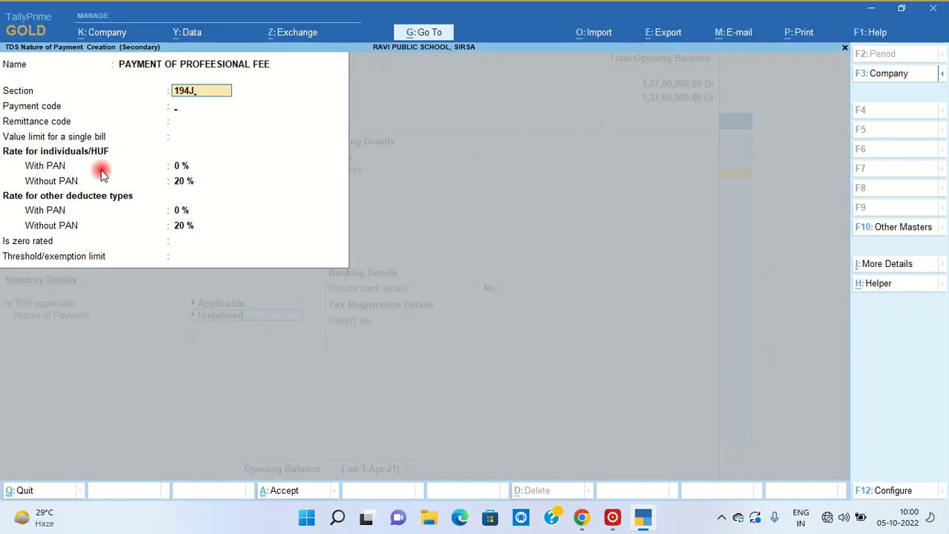
{"action": "key", "text": "Return"}
{"action": "type", "text": "94J"}
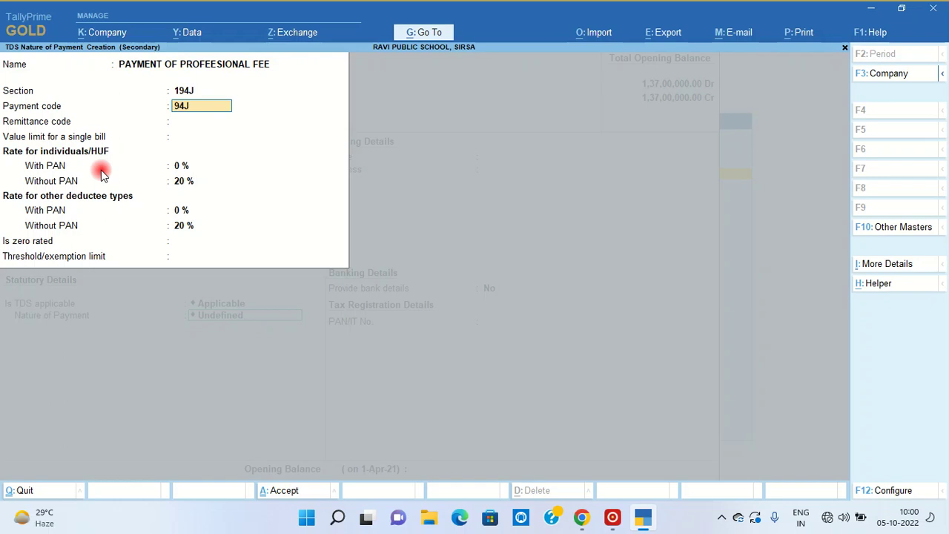
{"action": "key", "text": "Return"}
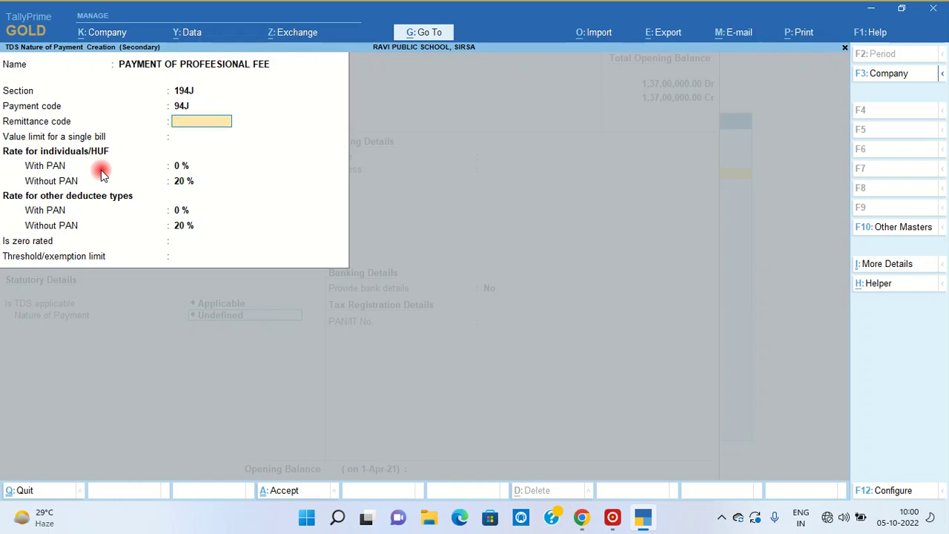
{"action": "key", "text": "Return"}
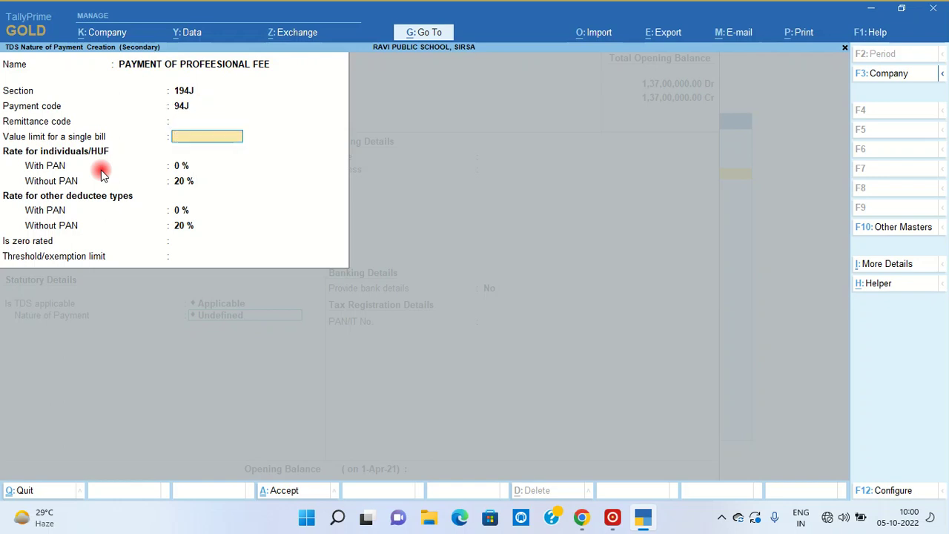
- Set a 30,000 bill limit, 10% with PAN, 20% without, and a 30,000 threshold, then accept
{"action": "type", "text": "30000"}
{"action": "key", "text": "Return"}
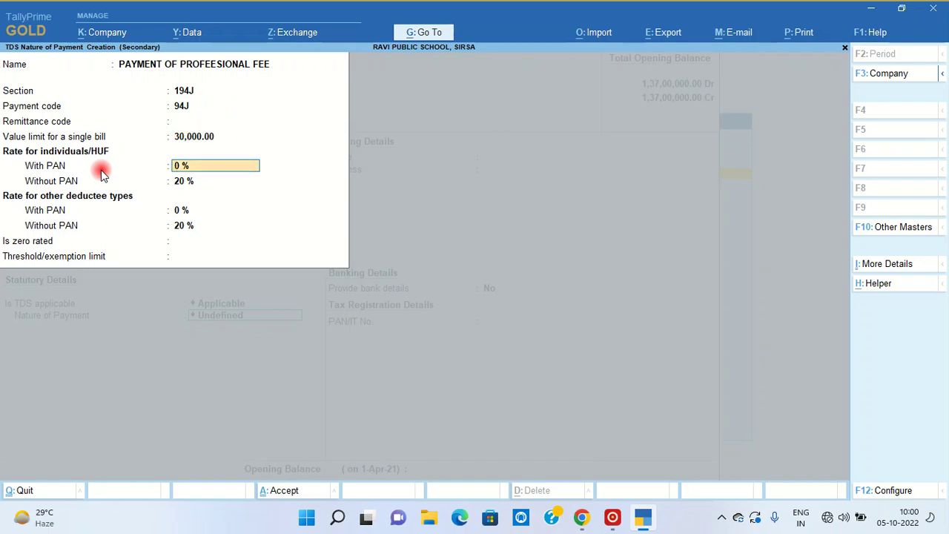
{"action": "type", "text": "10"}
{"action": "key", "text": "Return"}
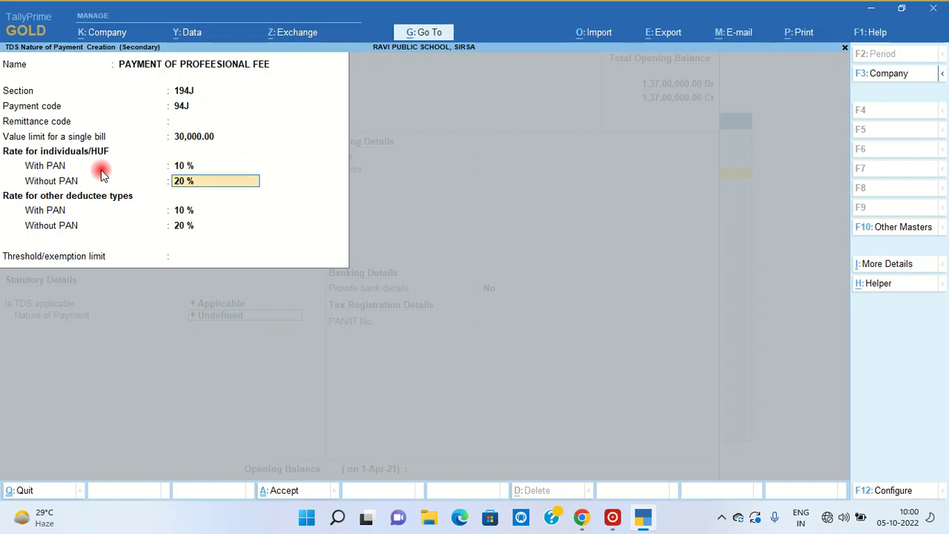
{"action": "key", "text": "Return"}
{"action": "key", "text": "Return"}
{"action": "key", "text": "Return"}
{"action": "type", "text": "3"}
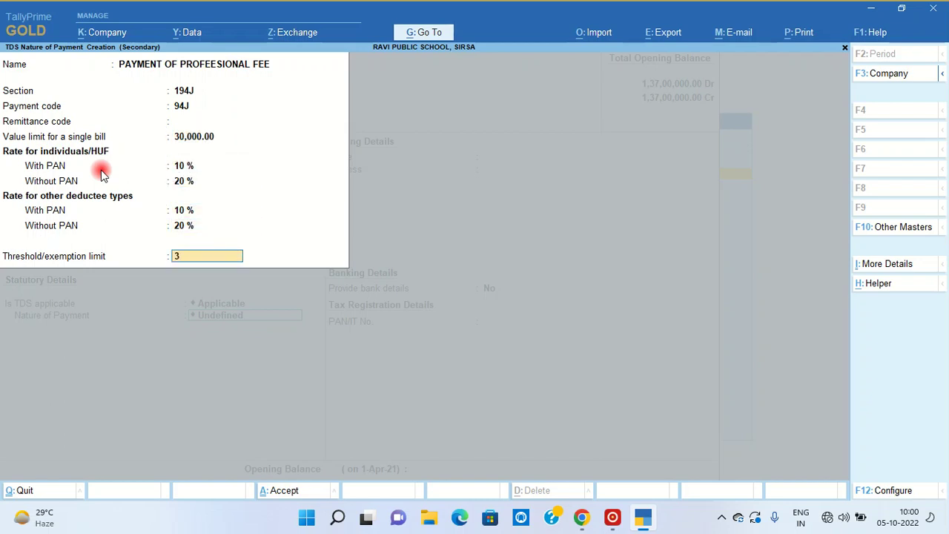
{"action": "type", "text": "0000"}
{"action": "key", "text": "Return"}
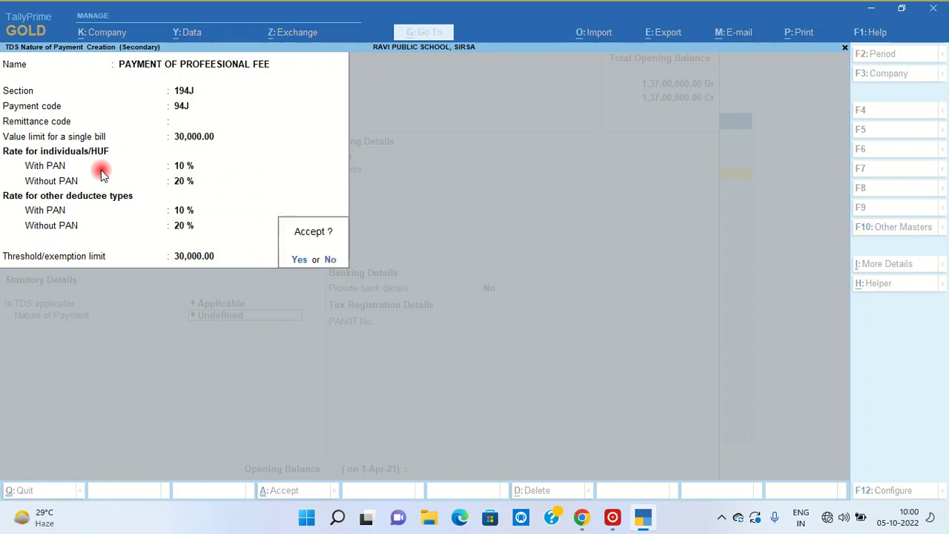
{"action": "key", "text": "Return"}
{"action": "key", "text": "Return"}
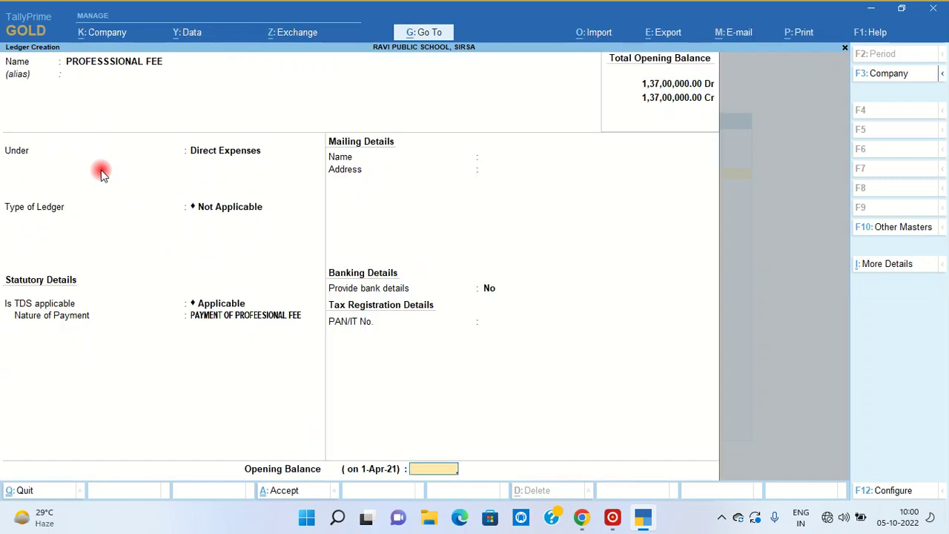
{"action": "key", "text": "Return"}
{"action": "key", "text": "Return"}
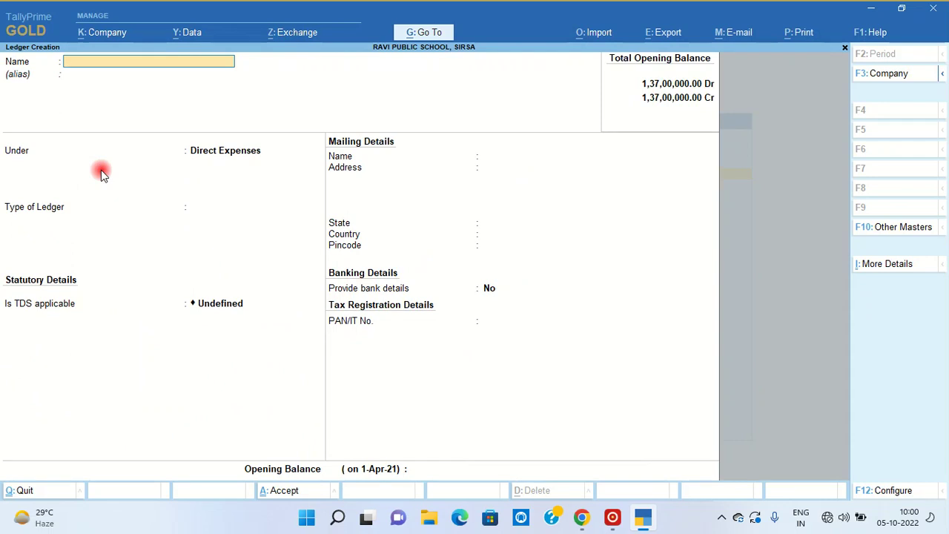
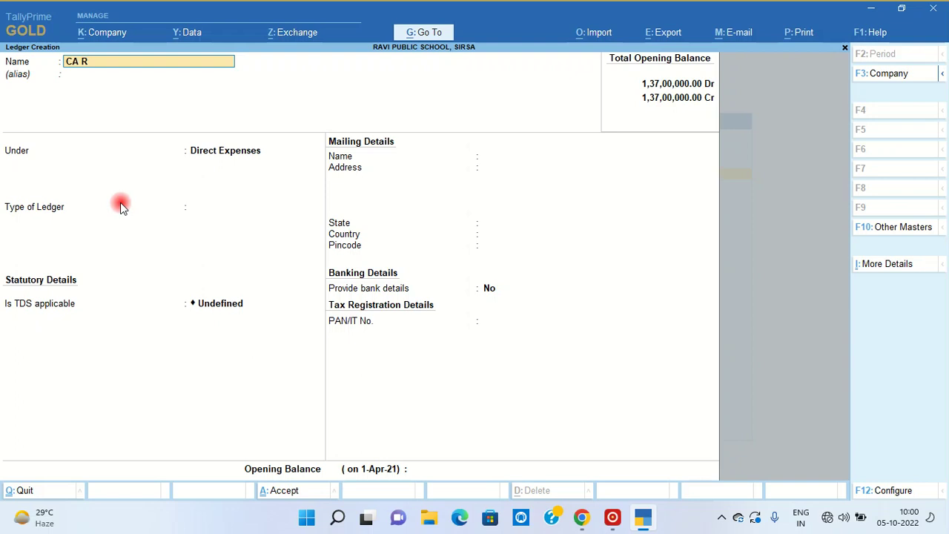
- Create a ledger with the chartered accountant's name under Sundry Creditors
{"action": "key", "text": "Return"}
{"action": "key", "text": "Return"}
{"action": "type", "text": "SUN"}
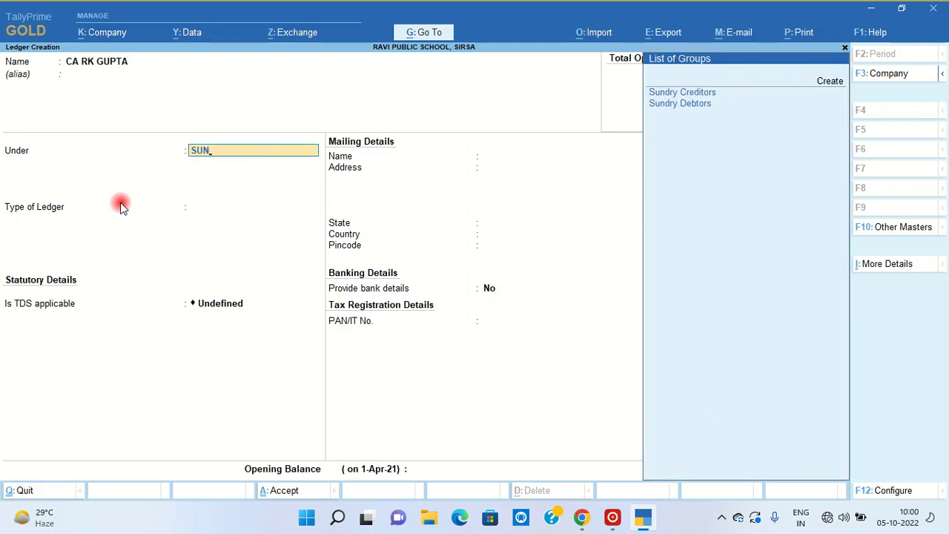
{"action": "key", "text": "Return"}
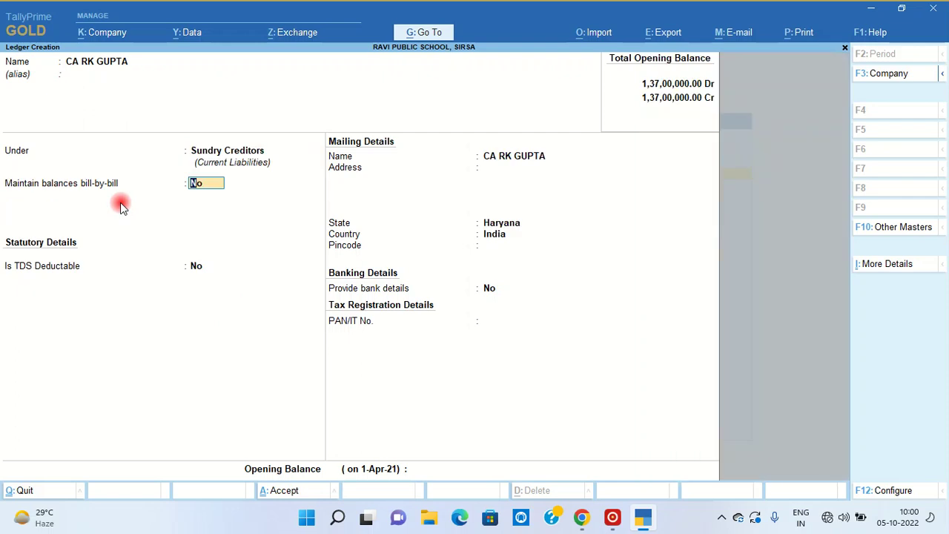
{"action": "key", "text": "Return"}
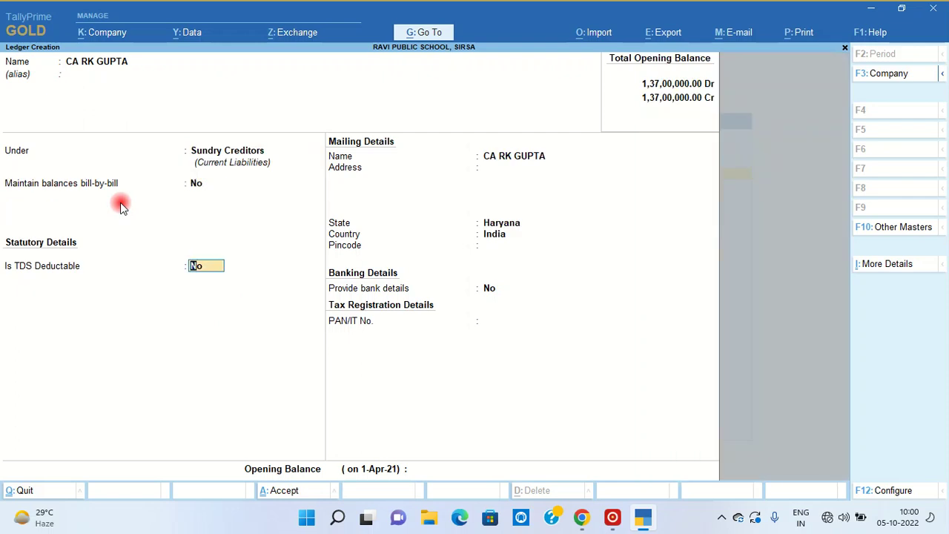
- Make it TDS deductible, deductee Individual/HUF - Resident, enter the PAN, and save
{"action": "type", "text": "t"}
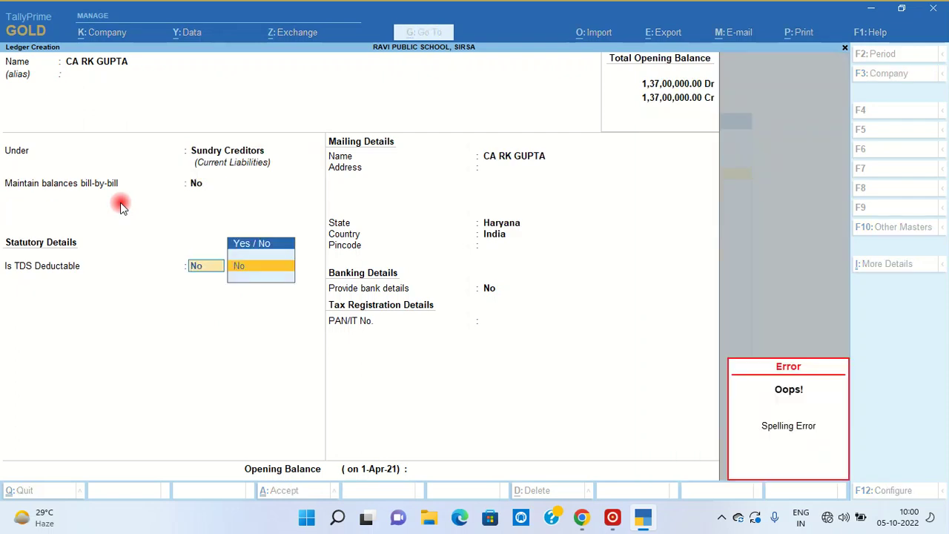
{"action": "type", "text": "N"}
{"action": "key", "text": "BackSpace"}
{"action": "type", "text": "Yes"}
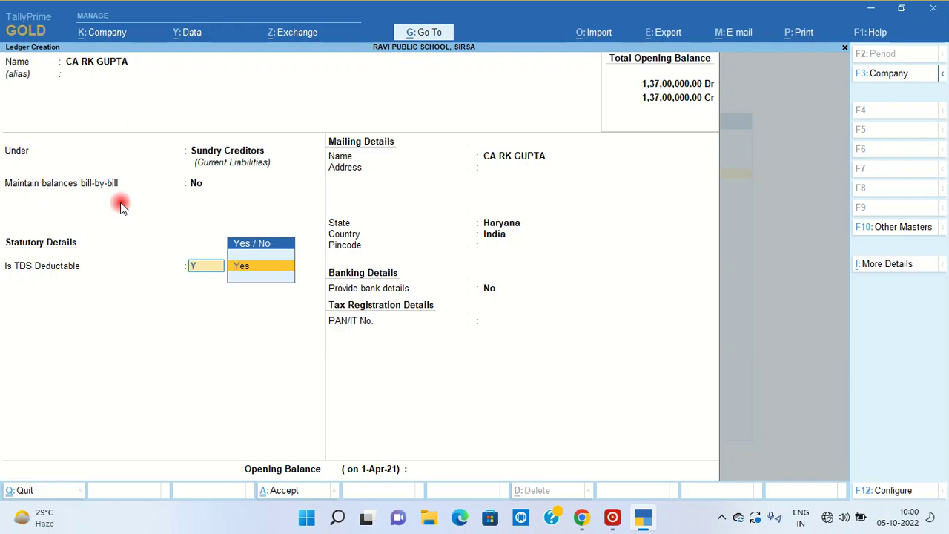
{"action": "key", "text": "Return"}
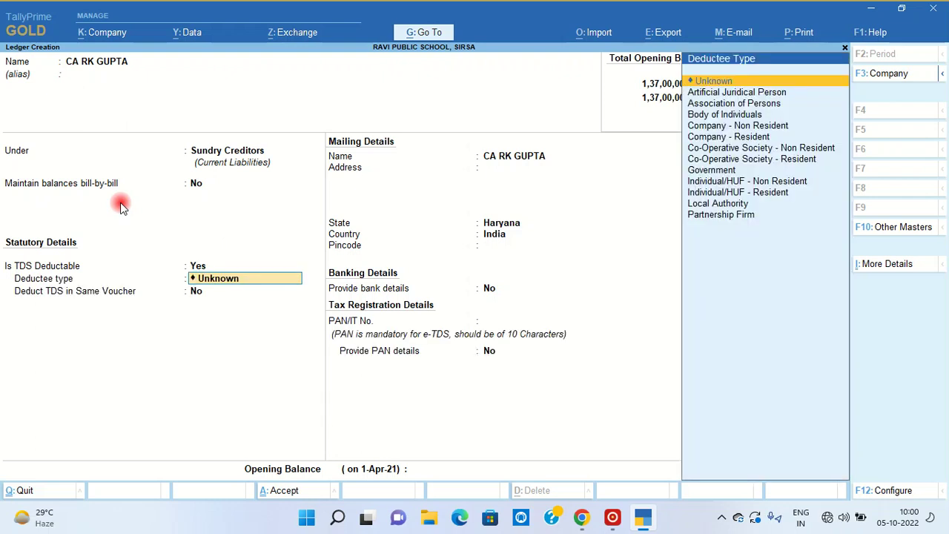
{"action": "key", "text": "Down"}
{"action": "key", "text": "Down"}
{"action": "key", "text": "Down"}
{"action": "key", "text": "Down"}
{"action": "key", "text": "Down"}
{"action": "key", "text": "Down"}
{"action": "key", "text": "Down"}
{"action": "key", "text": "Down"}
{"action": "key", "text": "Down"}
{"action": "key", "text": "Down"}
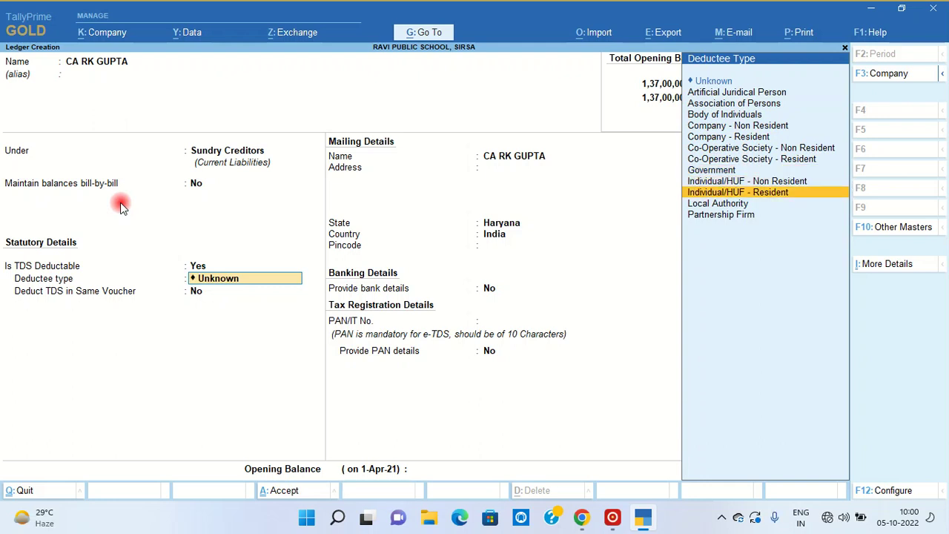
{"action": "key", "text": "Return"}
{"action": "key", "text": "Return"}
{"action": "key", "text": "Return"}
{"action": "key", "text": "Return"}
{"action": "key", "text": "Return"}
{"action": "key", "text": "Return"}
{"action": "key", "text": "Return"}
{"action": "key", "text": "Return"}
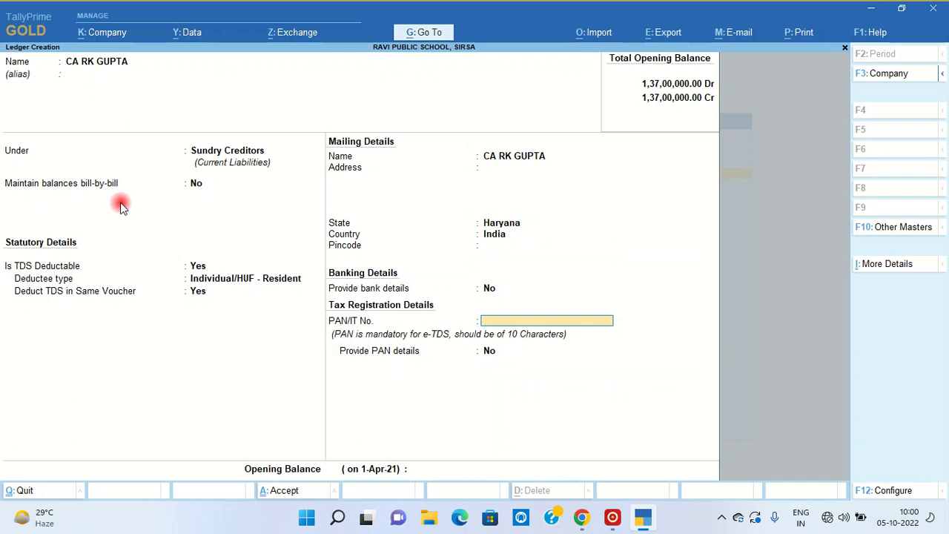
{"action": "key", "text": "Return"}
{"action": "key", "text": "Return"}
{"action": "key", "text": "Return"}
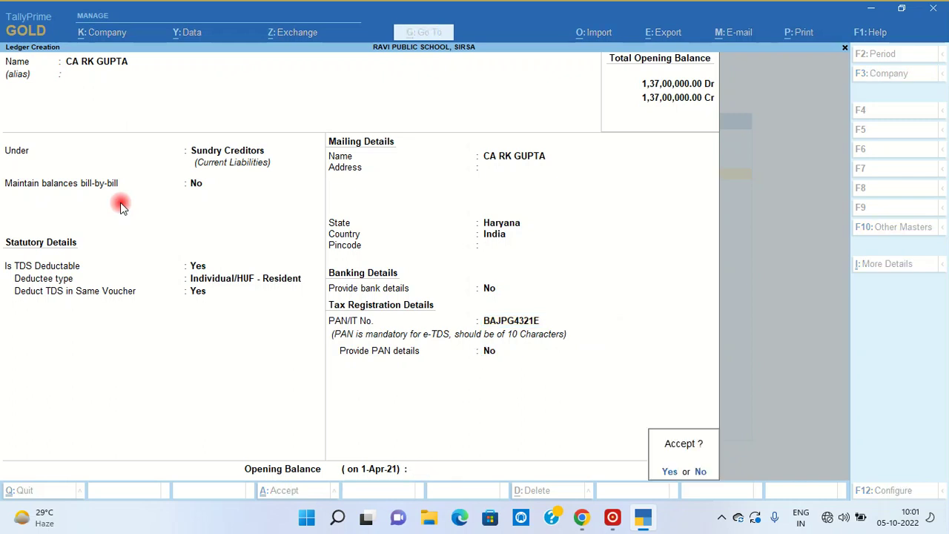
{"action": "key", "text": "Return"}
- Save ledger TDS ON 194J under Duties & Taxes as TDS for professional fee, then return to Gateway
{"action": "type", "text": "T"}
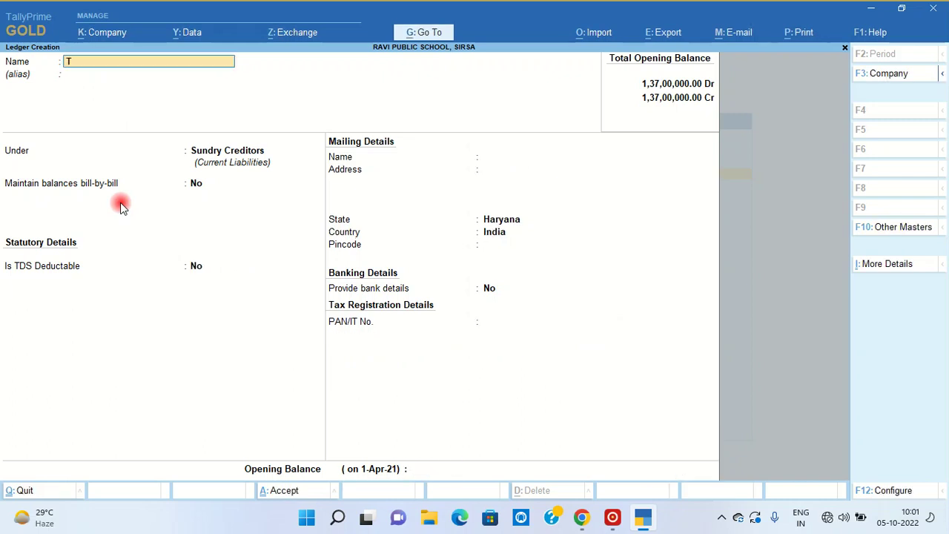
{"action": "type", "text": "DS ON 194J"}
{"action": "key", "text": "Return"}
{"action": "key", "text": "Return"}
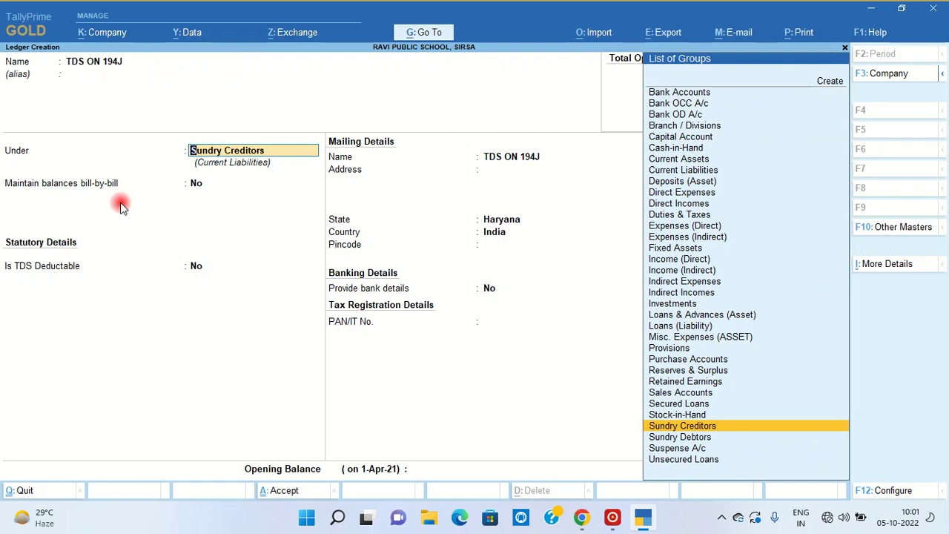
{"action": "type", "text": "dutie"}
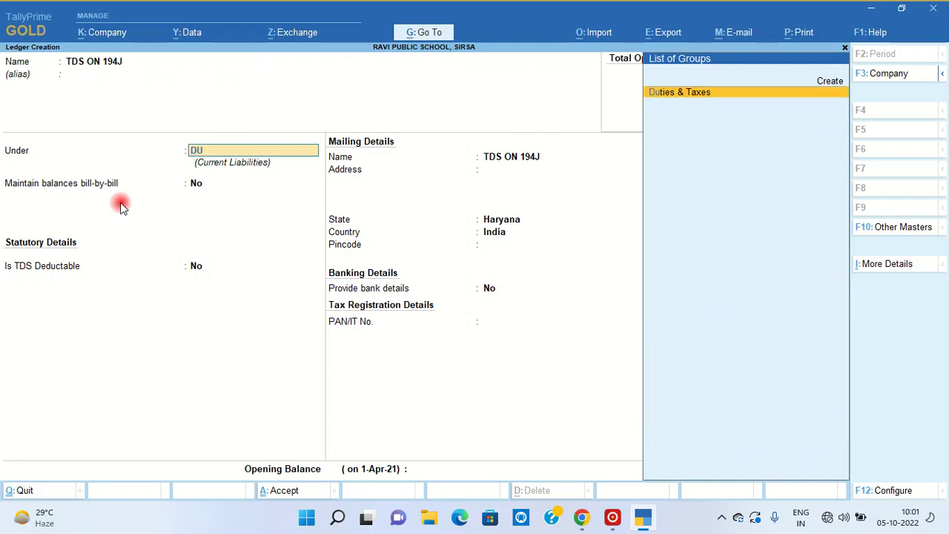
{"action": "key", "text": "Return"}
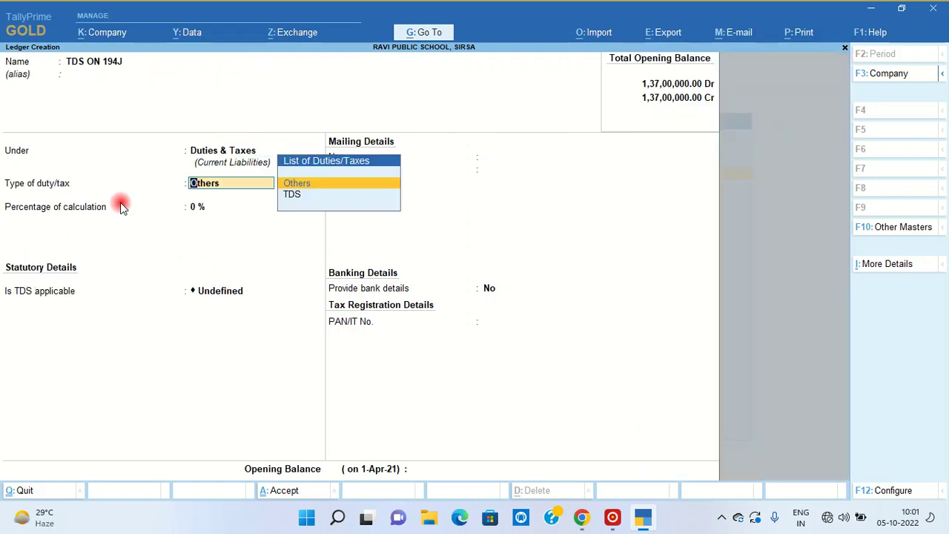
{"action": "key", "text": "Down"}
{"action": "key", "text": "Return"}
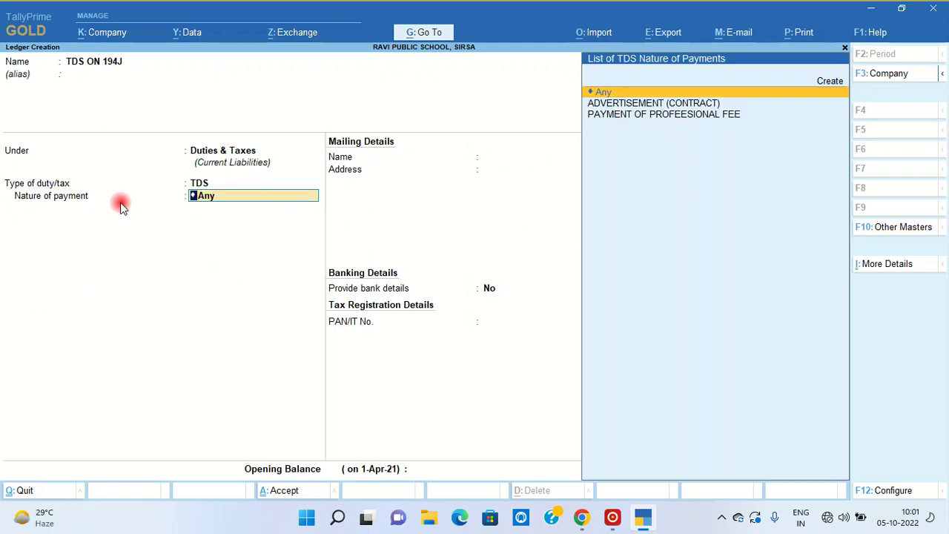
{"action": "key", "text": "Down"}
{"action": "key", "text": "Down"}
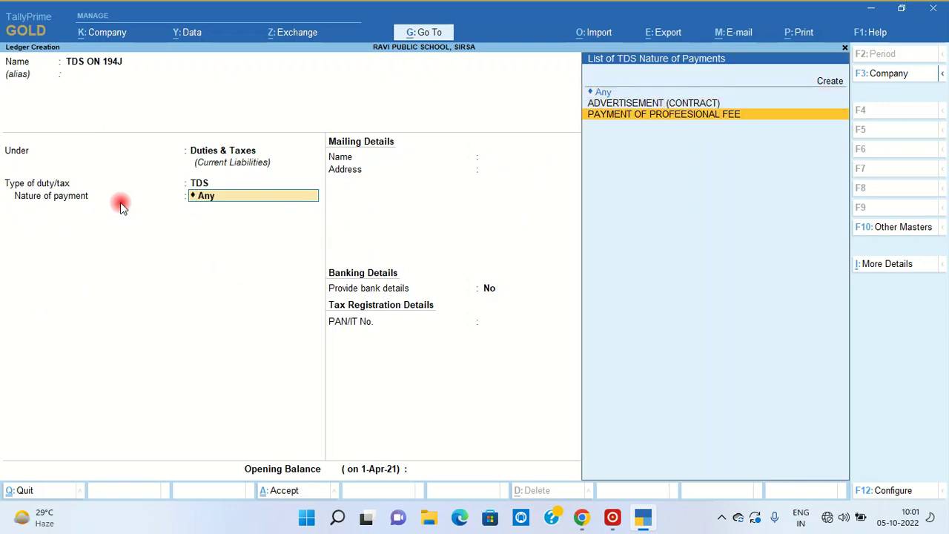
{"action": "key", "text": "Return"}
{"action": "key", "text": "Return"}
{"action": "key", "text": "Return"}
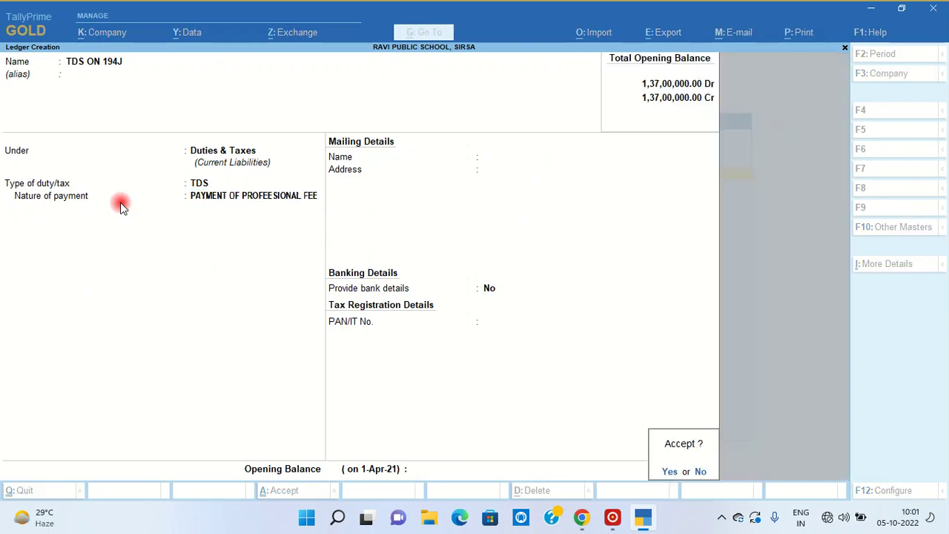
{"action": "key", "text": "Return"}
{"action": "key", "text": "Escape"}
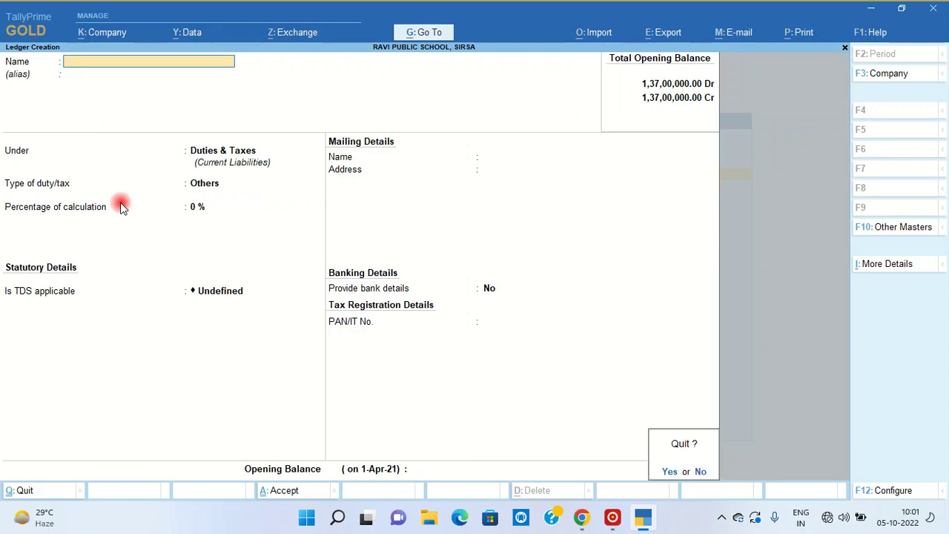
{"action": "key", "text": "Return"}
{"action": "key", "text": "Escape"}
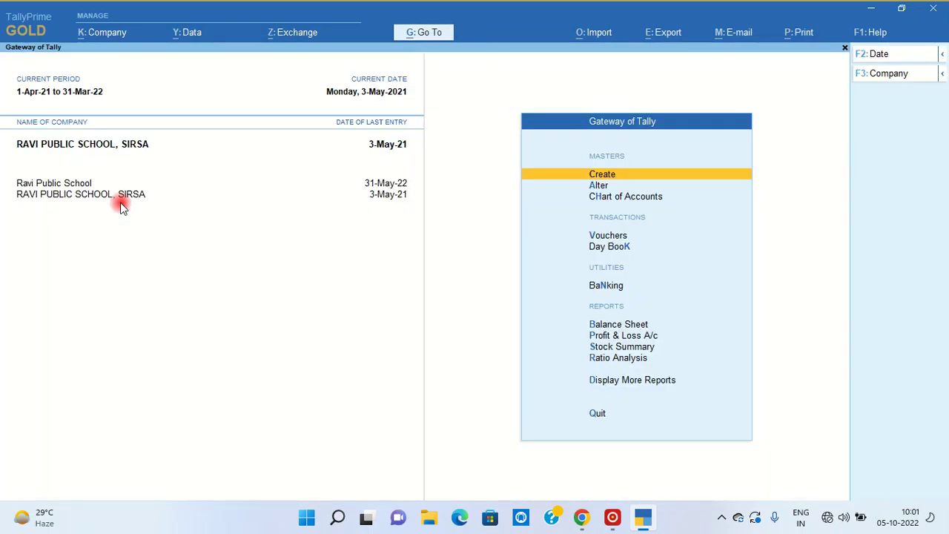
- Start journal voucher 006 debiting PROFESSSIONAL FEE 55,000
{"action": "key", "text": "v"}
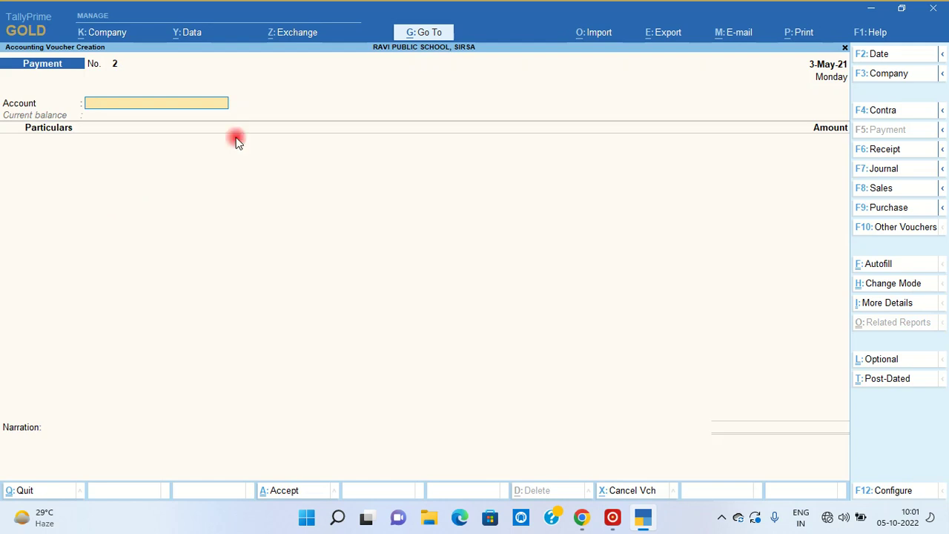
{"action": "left_click", "coordinate": [882, 169]}
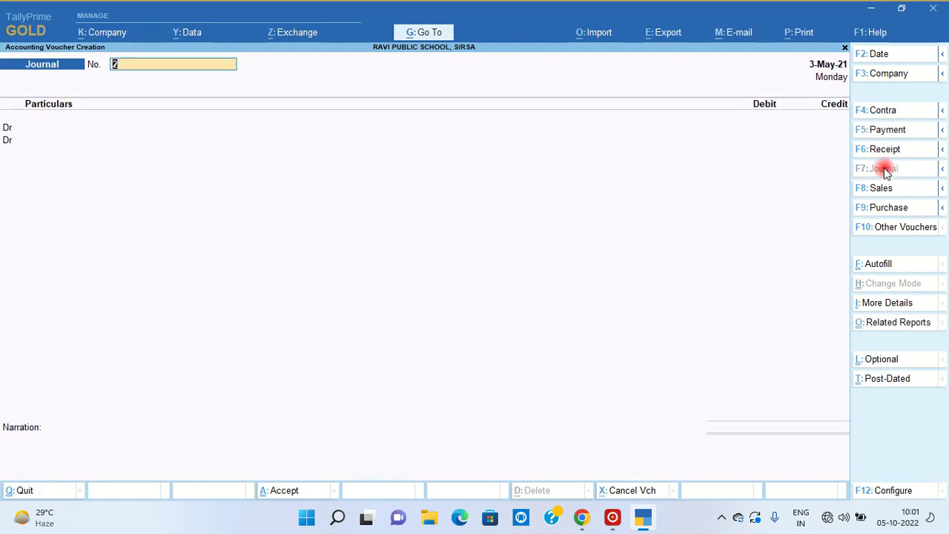
{"action": "type", "text": "006"}
{"action": "key", "text": "Return"}
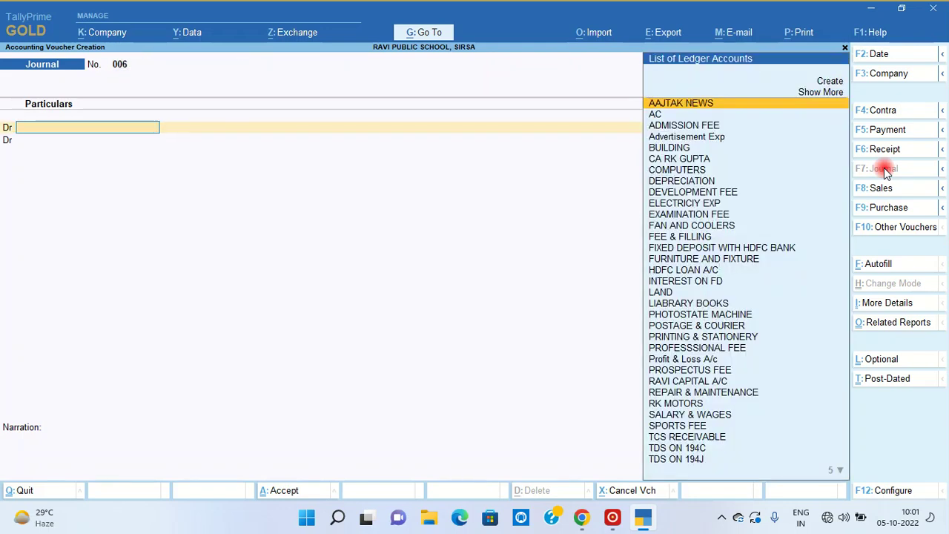
{"action": "type", "text": "PRO"}
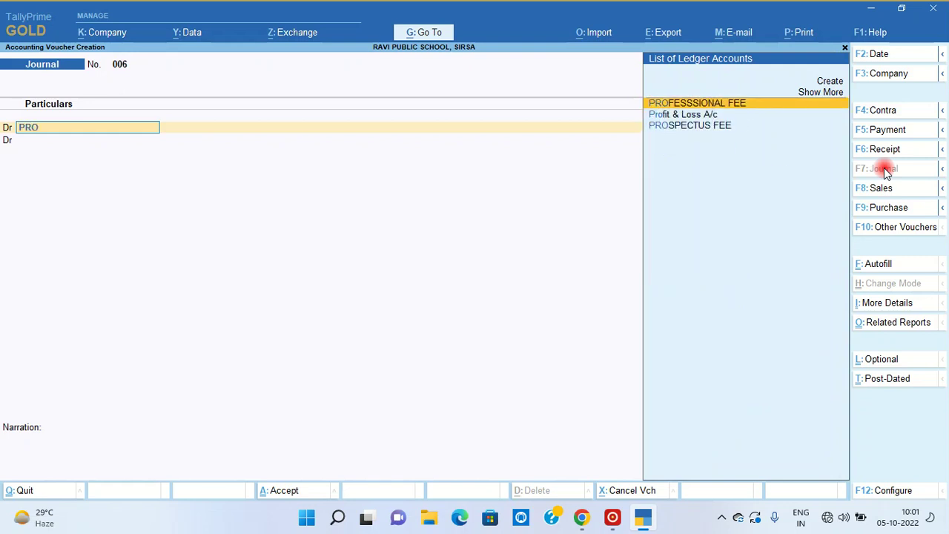
{"action": "key", "text": "Return"}
{"action": "type", "text": "555"}
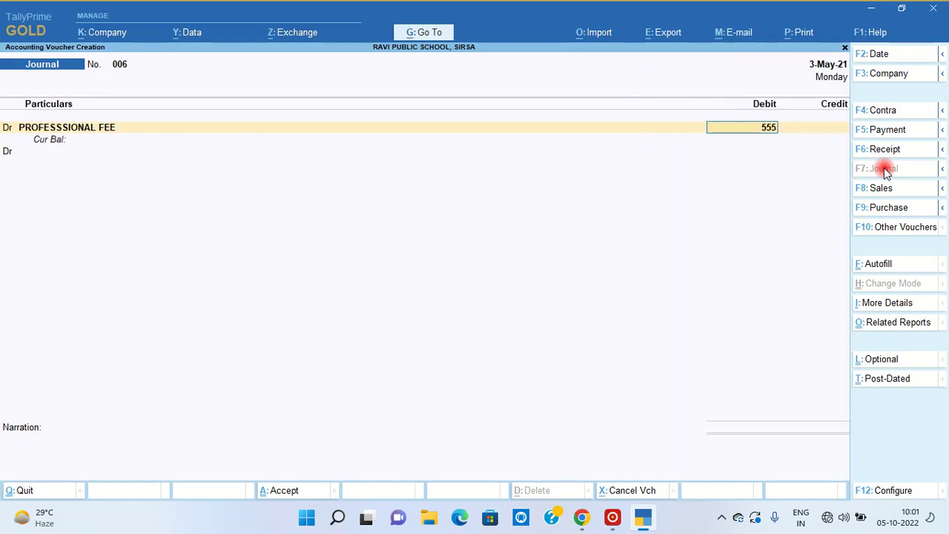
{"action": "key", "text": "BackSpace"}
{"action": "type", "text": "000"}
{"action": "key", "text": "Return"}
- Credit the chartered accountant 49,500 and TDS ON 194J 5,500, and save the journal
{"action": "type", "text": "c"}
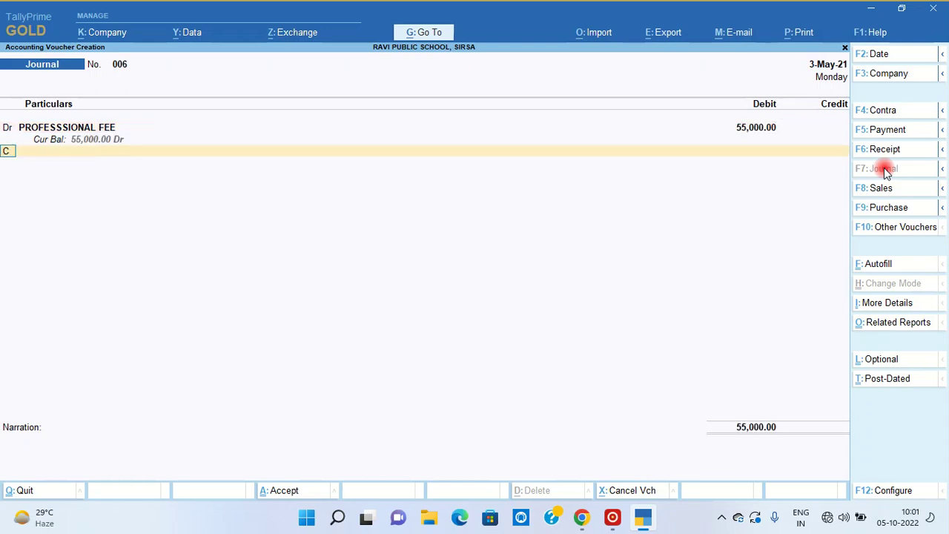
{"action": "key", "text": "Return"}
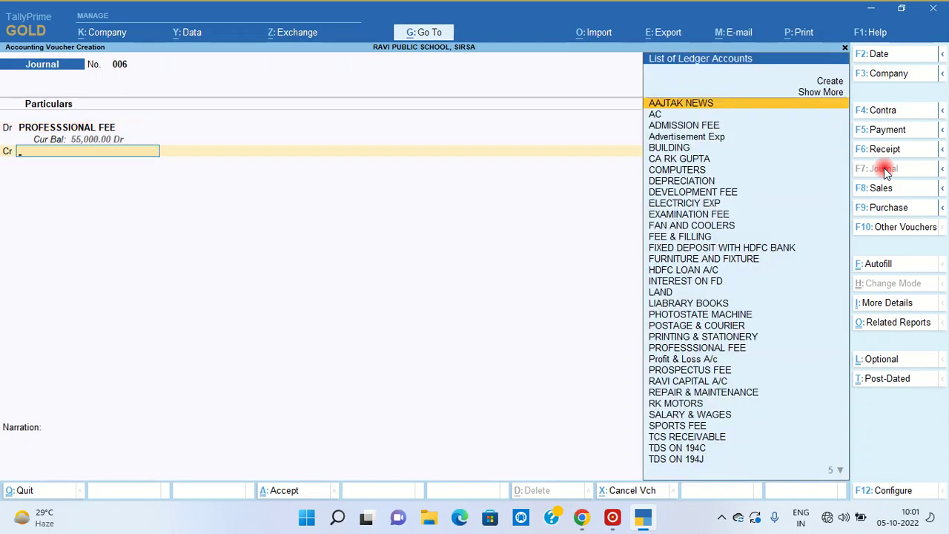
{"action": "type", "text": "ca"}
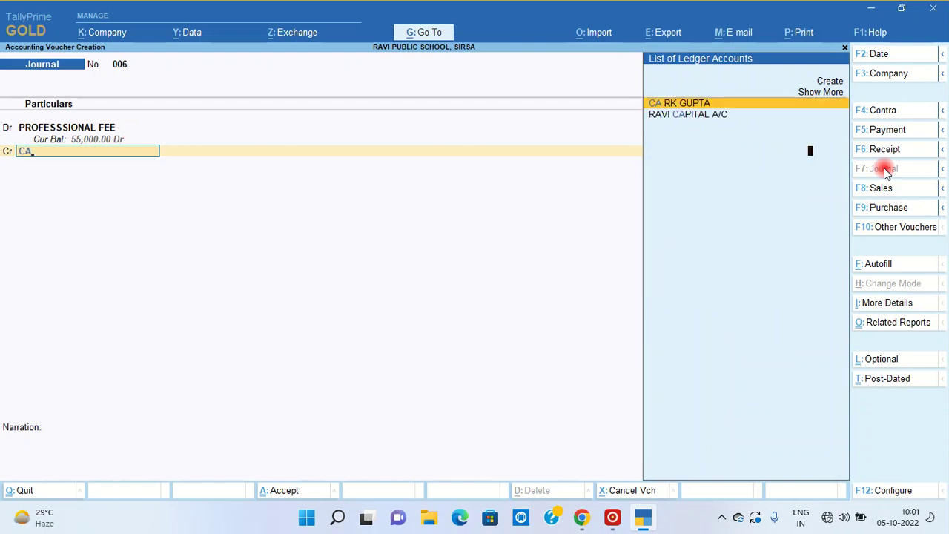
{"action": "key", "text": "Return"}
{"action": "key", "text": "Return"}
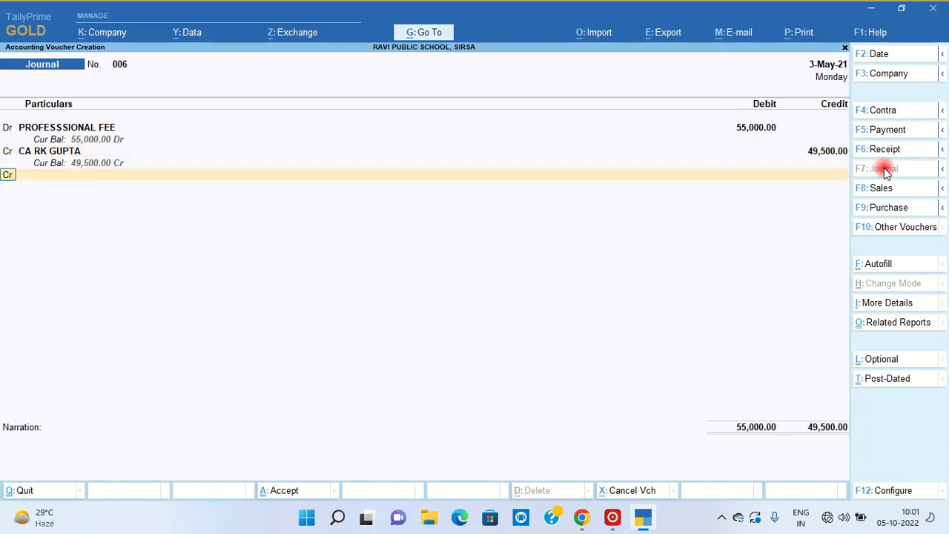
{"action": "key", "text": "Return"}
{"action": "type", "text": "TD"}
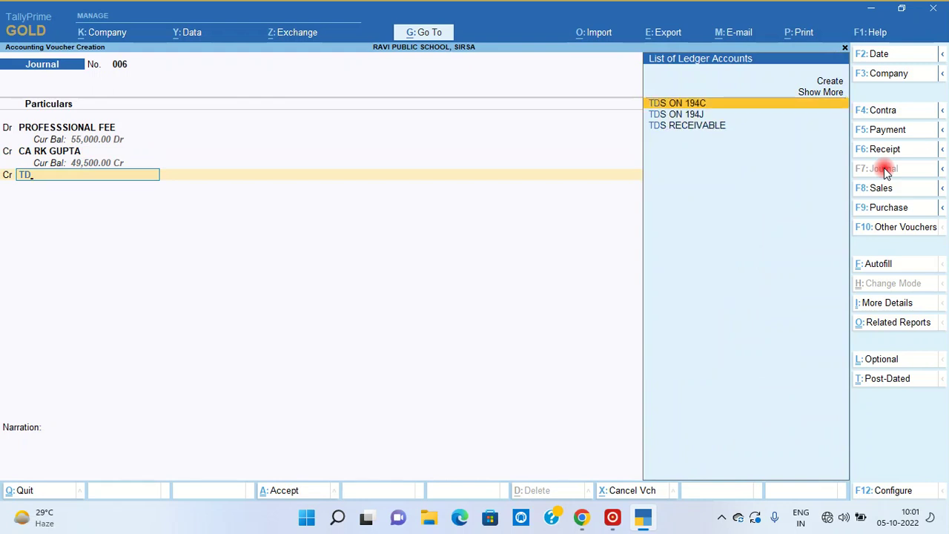
{"action": "key", "text": "Down"}
{"action": "key", "text": "Return"}
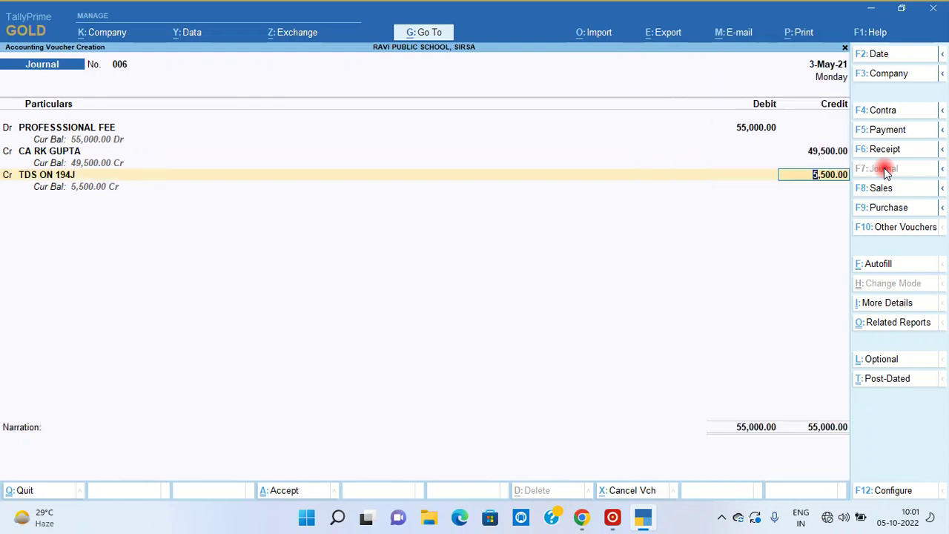
{"action": "key", "text": "Return"}
{"action": "key", "text": "Return"}
{"action": "key", "text": "Return"}
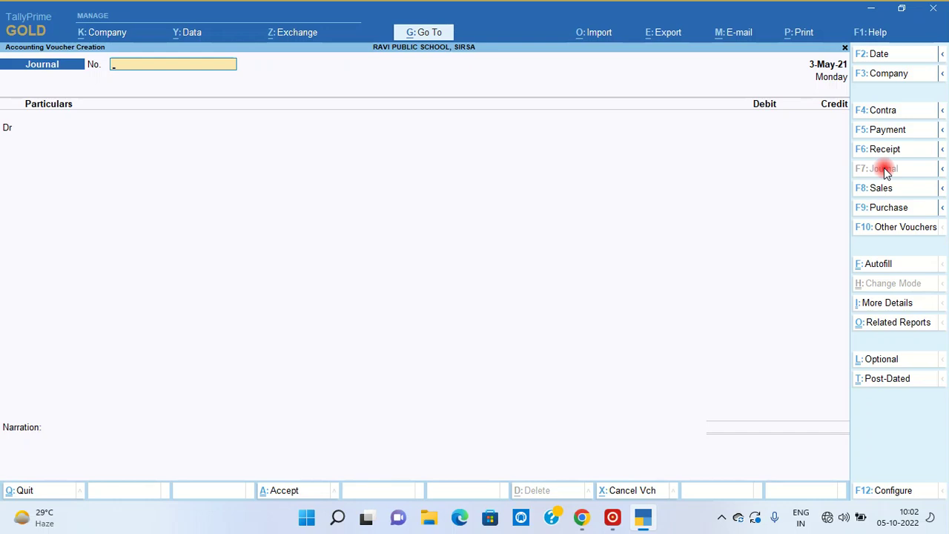
{"action": "key", "text": "F2"}
- Cancel the date change, exit to Gateway, and check journal 006 in the Day Book
{"action": "type", "text": "7.5"}
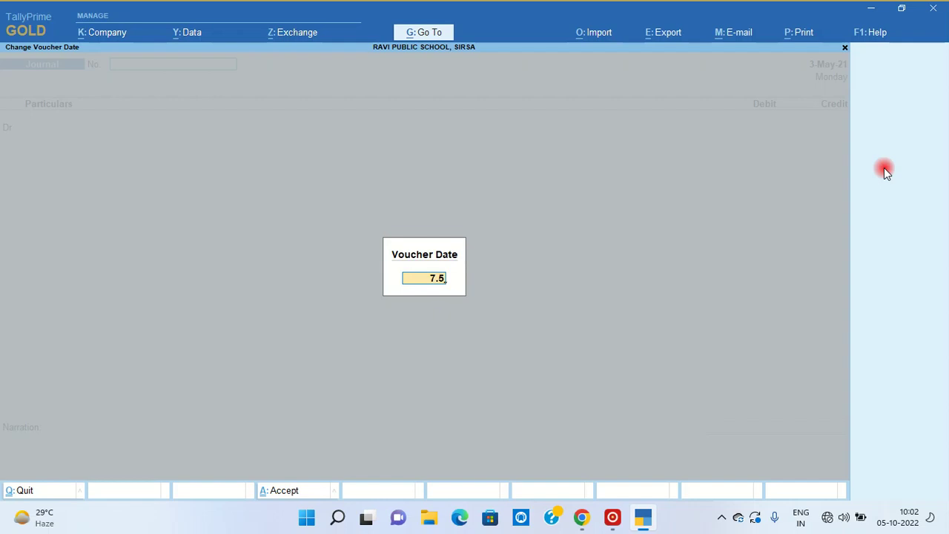
{"action": "key", "text": "Escape"}
{"action": "key", "text": "Escape"}
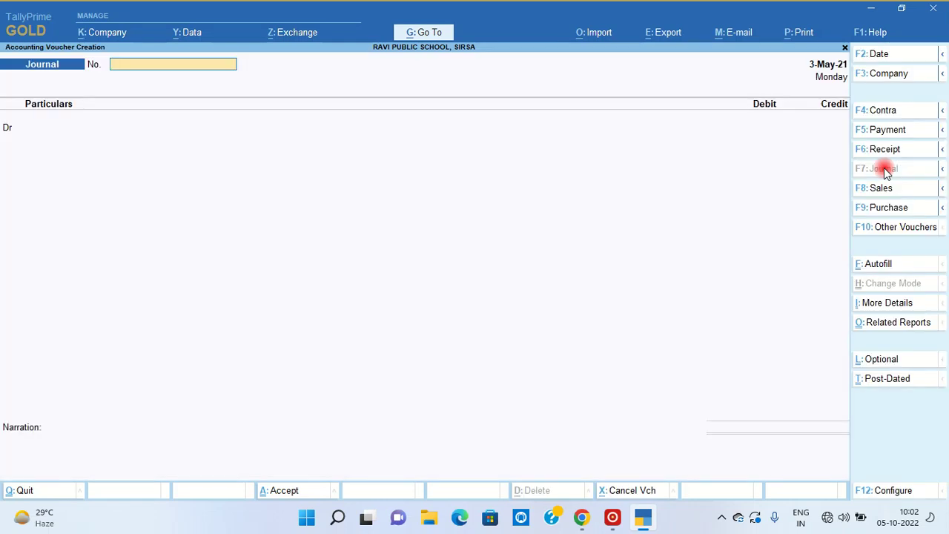
{"action": "key", "text": "Escape"}
{"action": "key", "text": "y"}
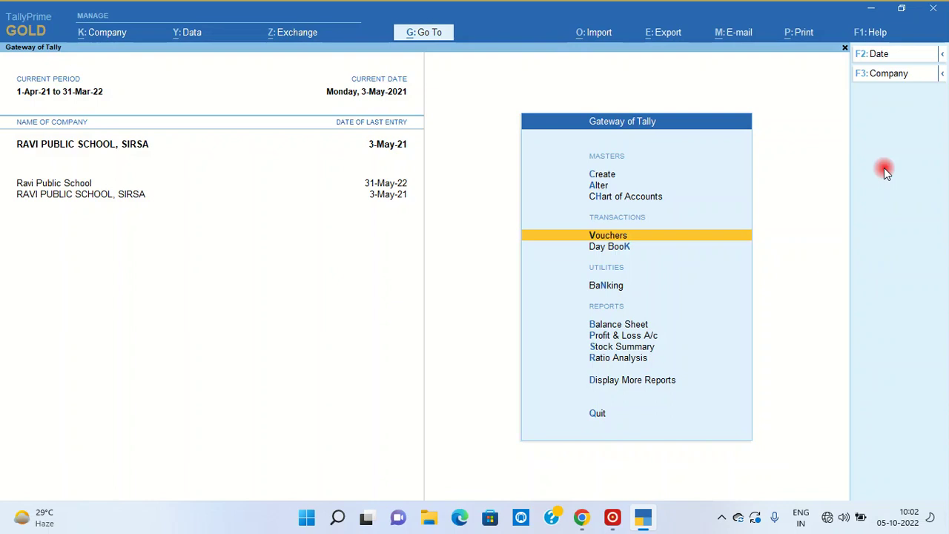
{"action": "key", "text": "d"}
{"action": "key", "text": "d"}
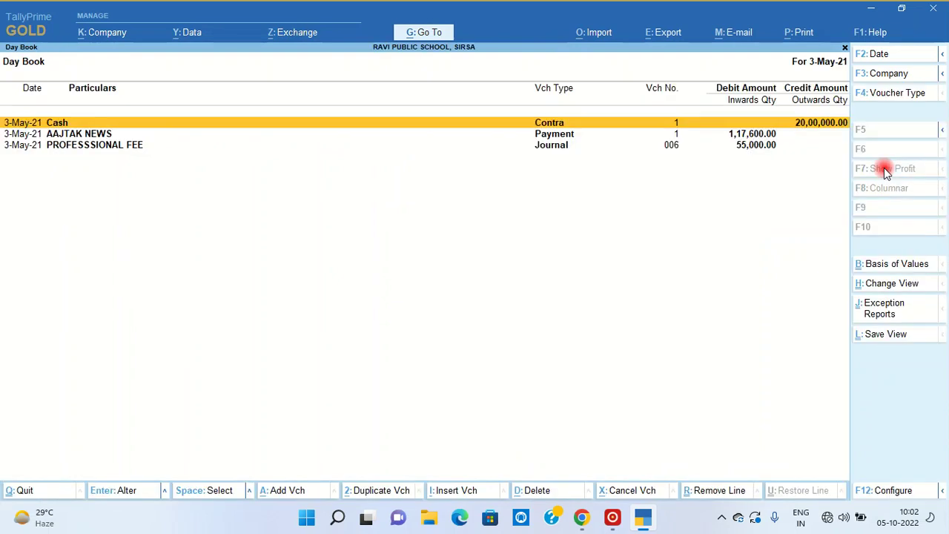
{"action": "key", "text": "Escape"}
{"action": "key", "text": "Escape"}
{"action": "key", "text": "Escape"}
- Open a new Payment voucher from Vouchers
{"action": "key", "text": "n"}
{"action": "key", "text": "v"}
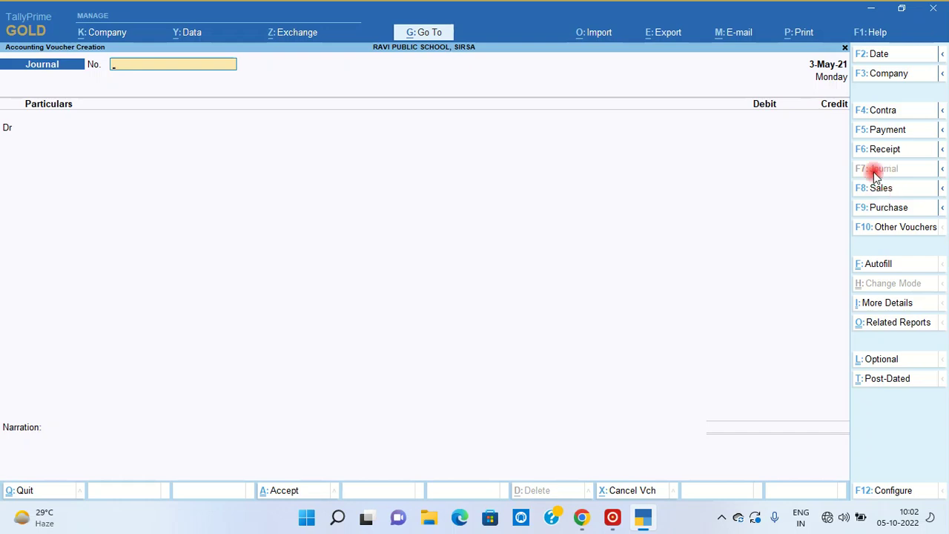
{"action": "left_click", "coordinate": [886, 131]}
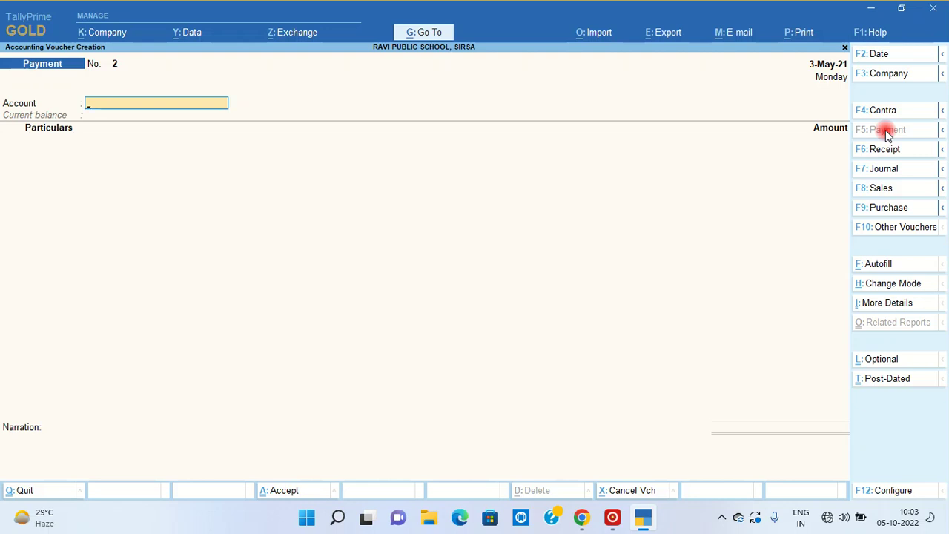
- Pay from Cash and autofill TDS Stat Payment: 194C, Advertisement (Contract), April 2021, Resident
{"action": "type", "text": "CAS"}
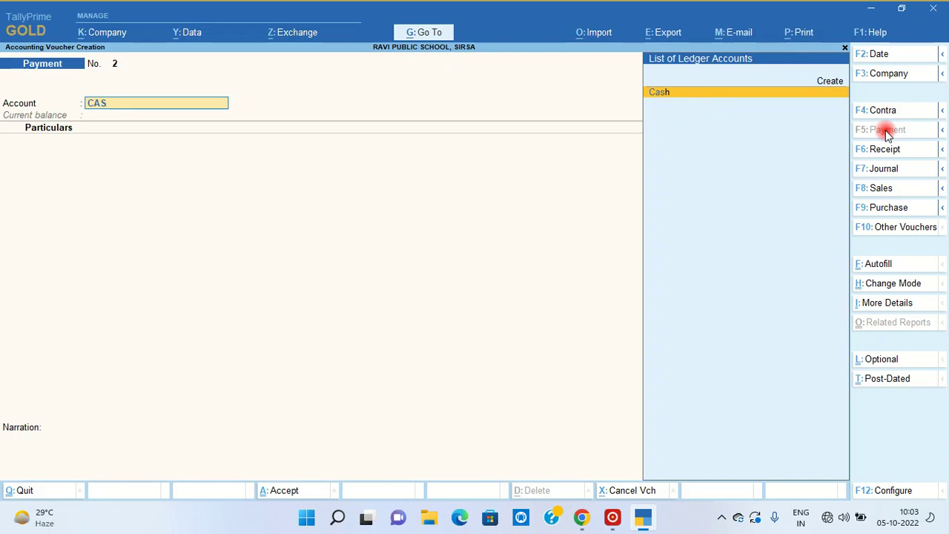
{"action": "key", "text": "Return"}
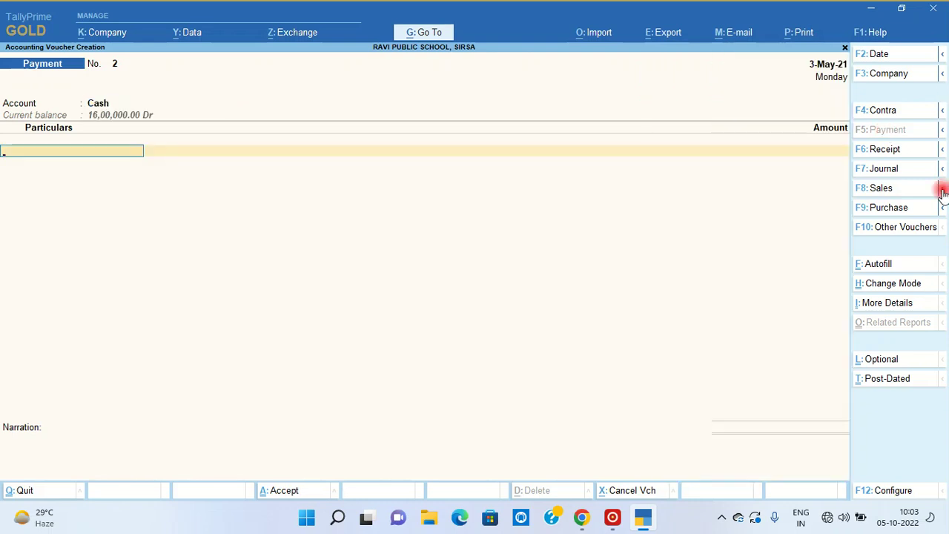
{"action": "left_click", "coordinate": [878, 264]}
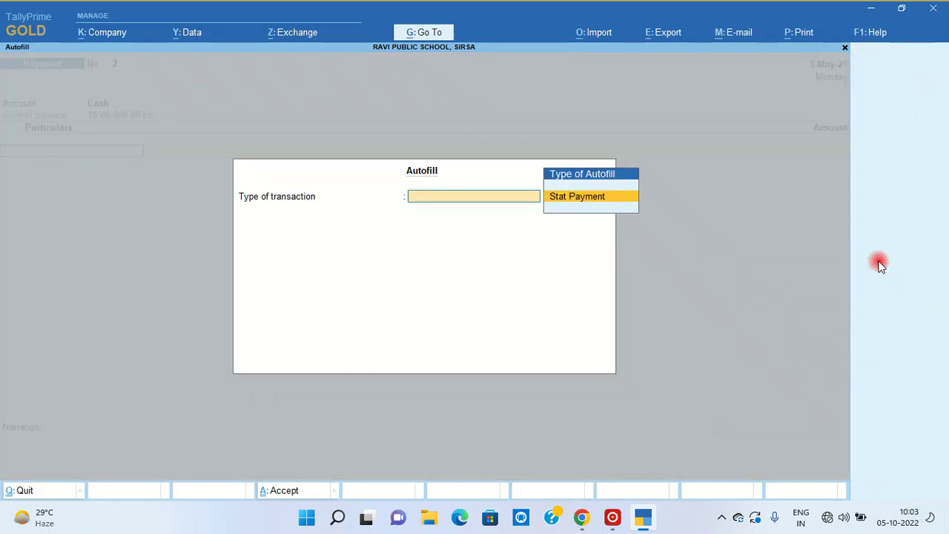
{"action": "key", "text": "Return"}
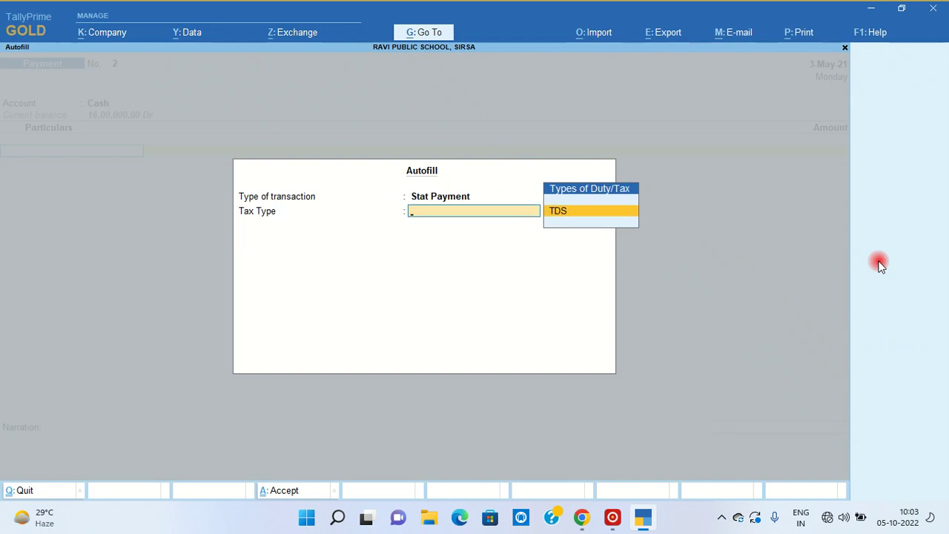
{"action": "key", "text": "Return"}
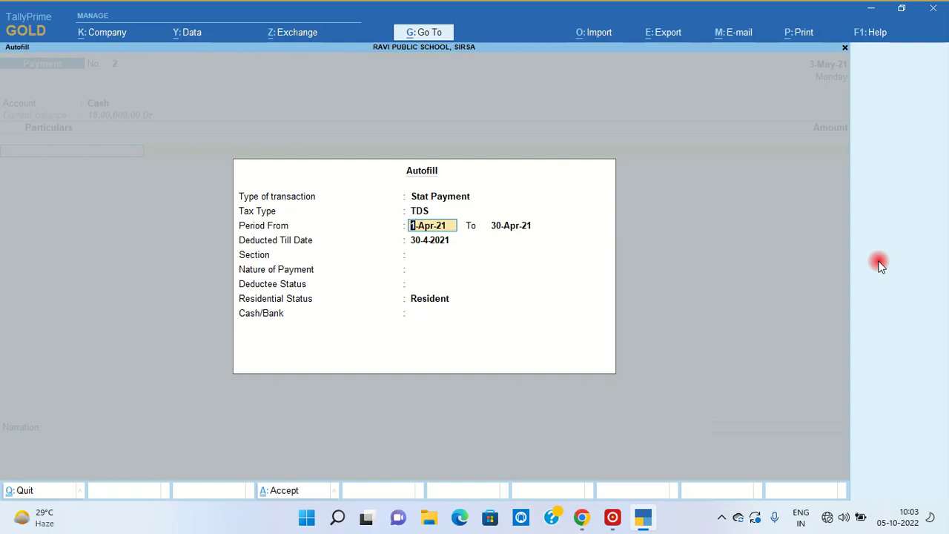
{"action": "key", "text": "Return"}
{"action": "key", "text": "Return"}
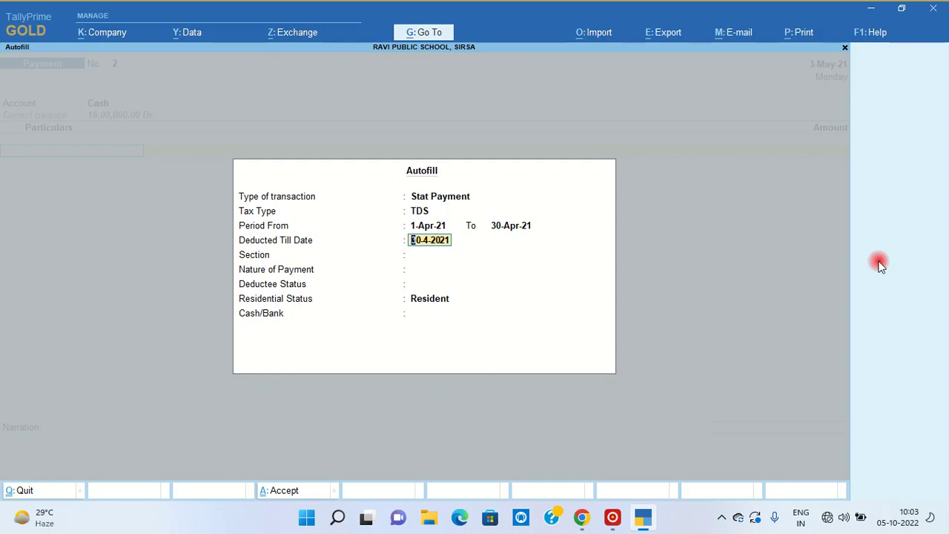
{"action": "key", "text": "Return"}
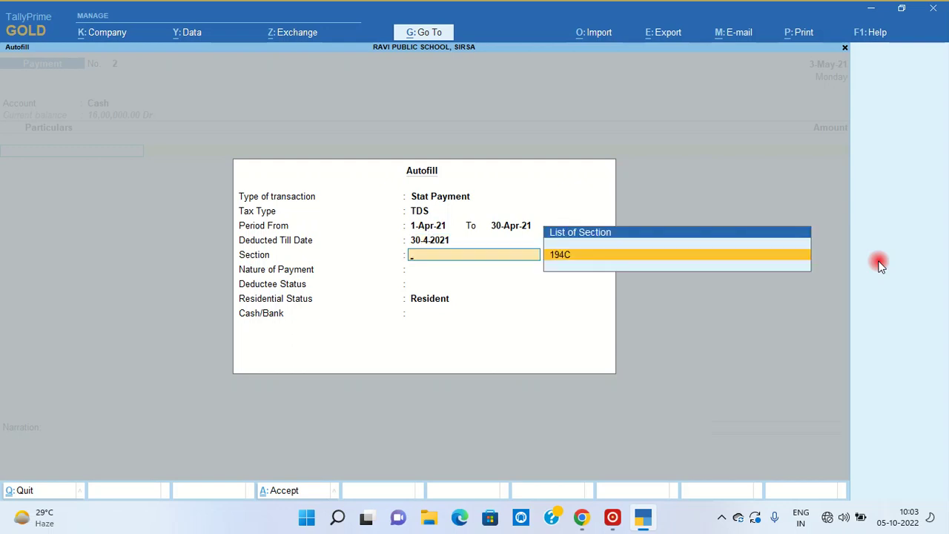
{"action": "key", "text": "Return"}
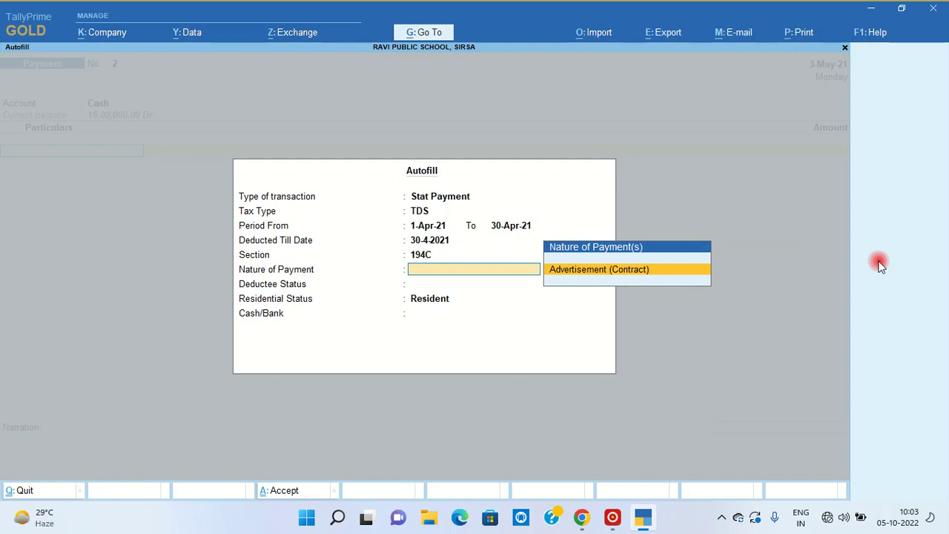
{"action": "key", "text": "Return"}
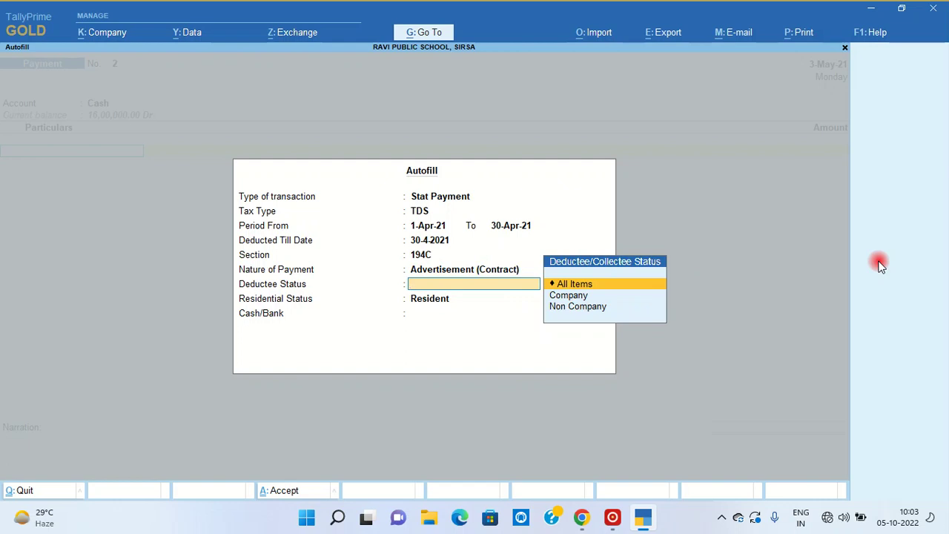
{"action": "key", "text": "Return"}
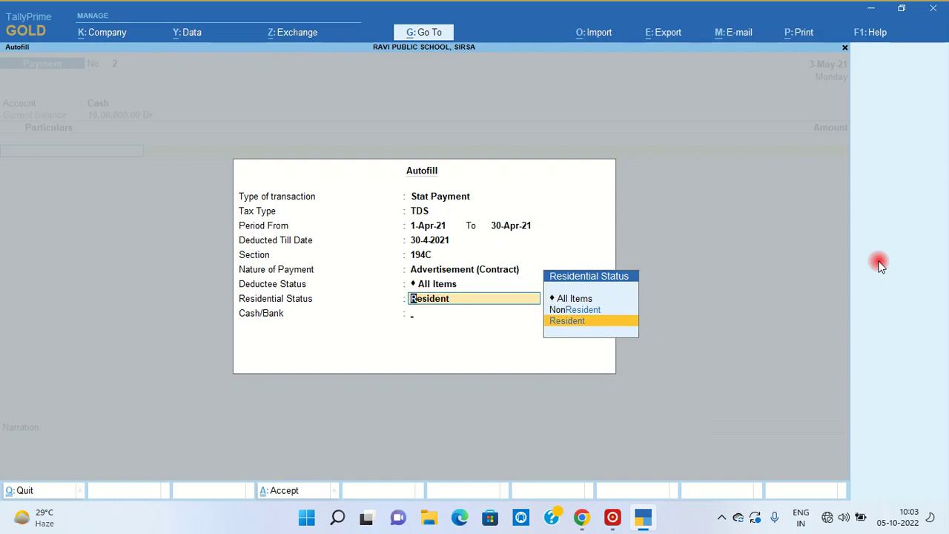
{"action": "key", "text": "Return"}
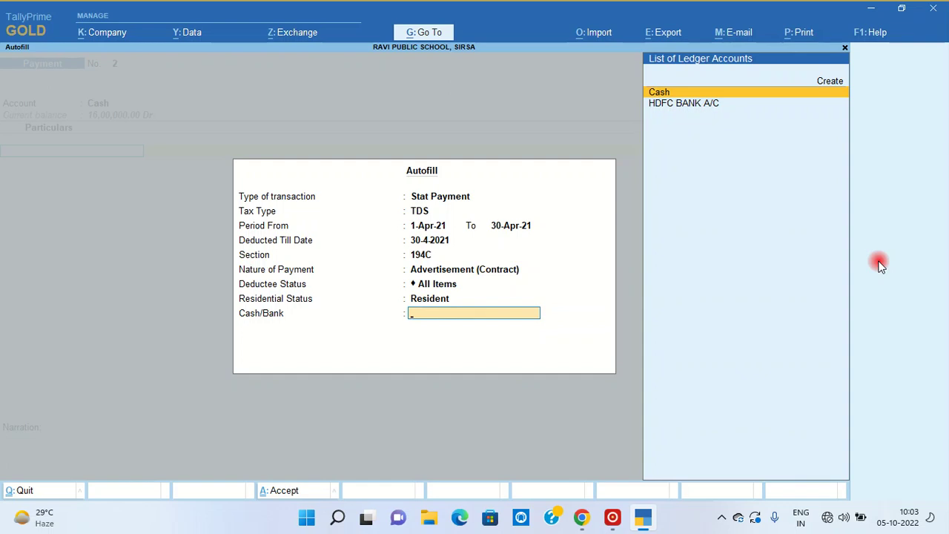
{"action": "key", "text": "Return"}
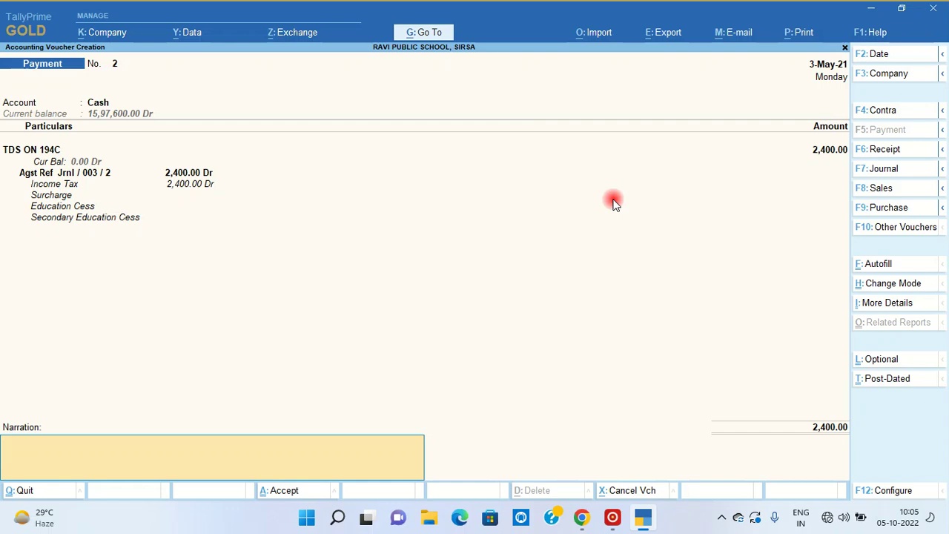
- Bring up the print settings for the TDS payment voucher
{"action": "key", "text": "ctrl"}
{"action": "key", "text": "ctrl+p"}
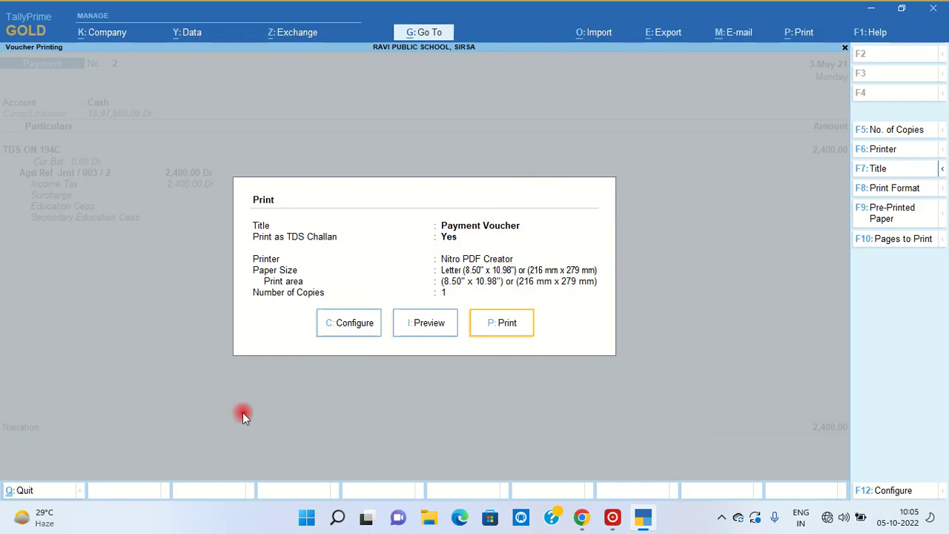
{"action": "left_click", "coordinate": [424, 324]}
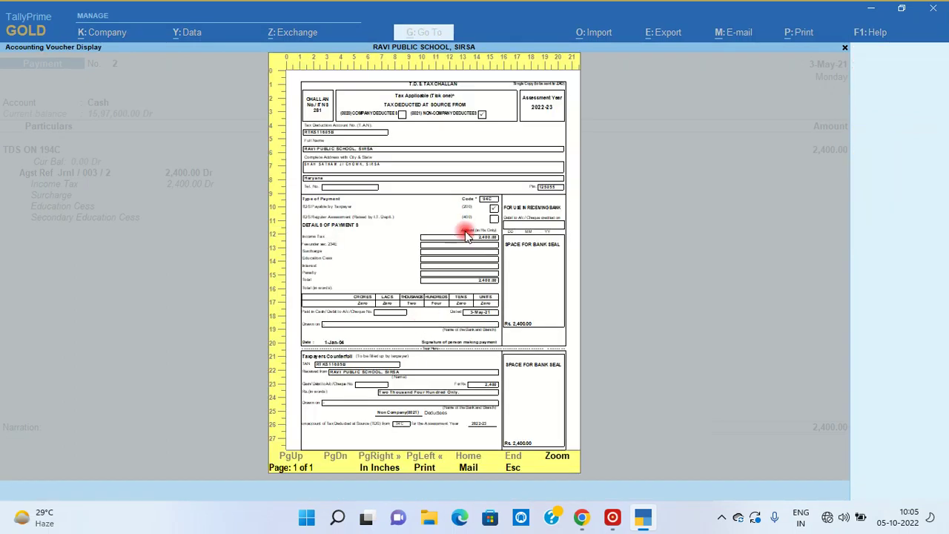
{"action": "left_click", "coordinate": [557, 458]}
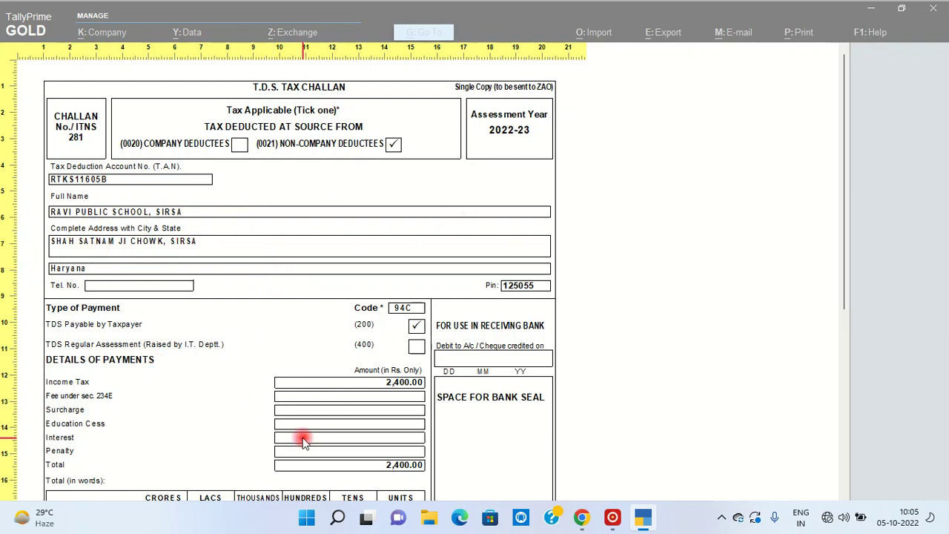
{"action": "scroll", "coordinate": [303, 437], "scroll_direction": "down", "scroll_amount": 1}
{"action": "scroll", "coordinate": [302, 438], "scroll_direction": "down", "scroll_amount": 6}
{"action": "scroll", "coordinate": [302, 439], "scroll_direction": "up", "scroll_amount": 5}
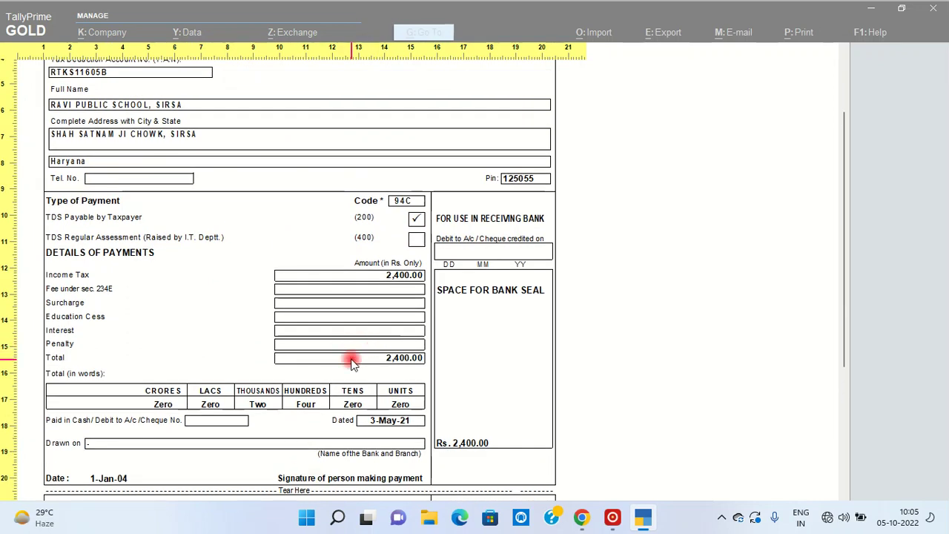
{"action": "scroll", "coordinate": [353, 362], "scroll_direction": "down", "scroll_amount": 7}
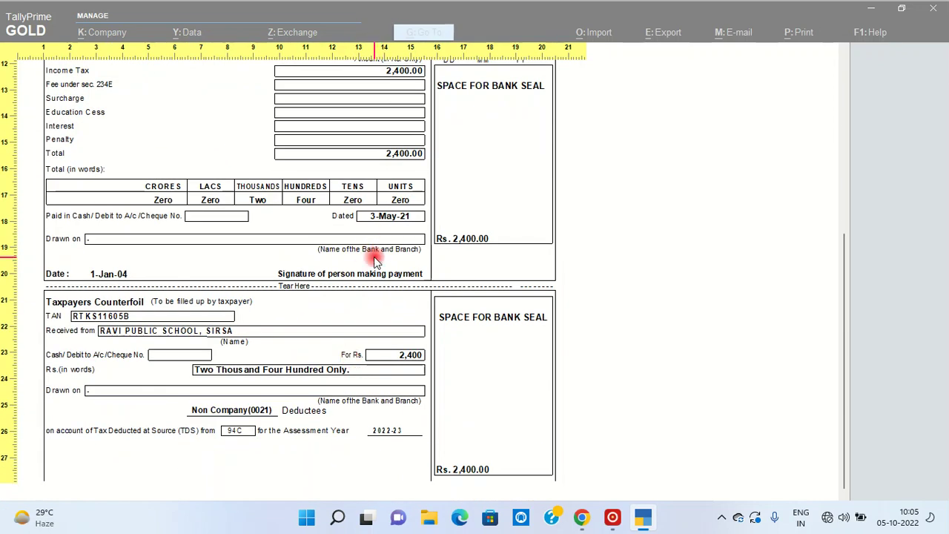
{"action": "scroll", "coordinate": [382, 252], "scroll_direction": "up", "scroll_amount": 7}
{"action": "scroll", "coordinate": [388, 339], "scroll_direction": "down", "scroll_amount": 7}
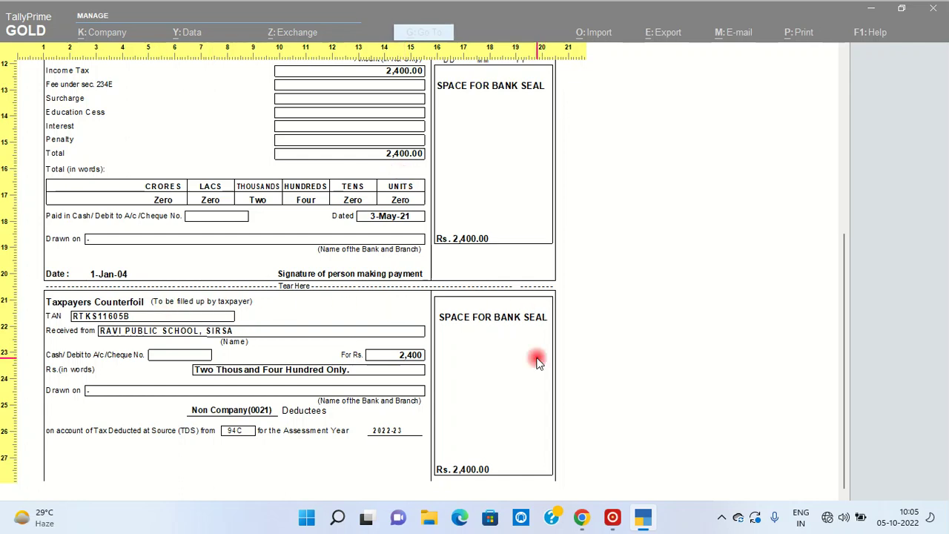
{"action": "scroll", "coordinate": [537, 362], "scroll_direction": "up", "scroll_amount": 5}
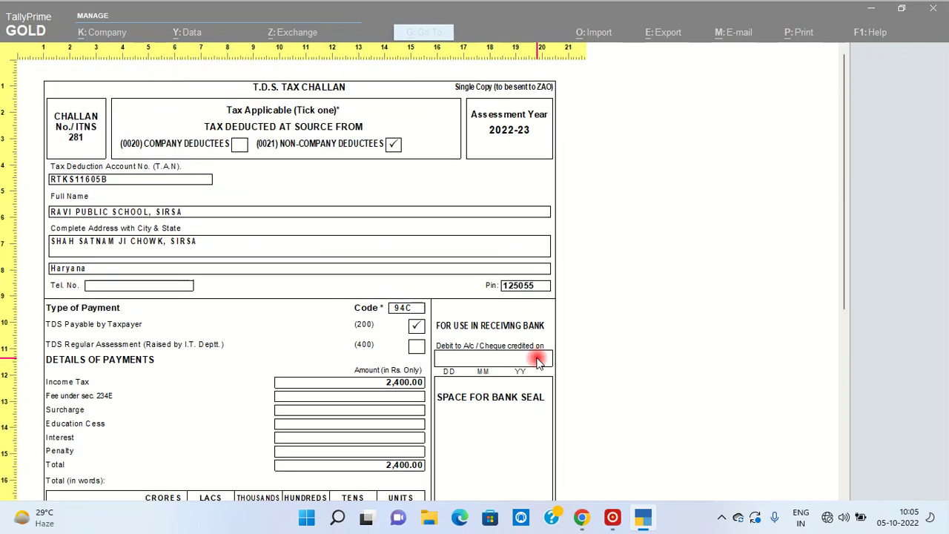
{"action": "left_click", "coordinate": [352, 340]}
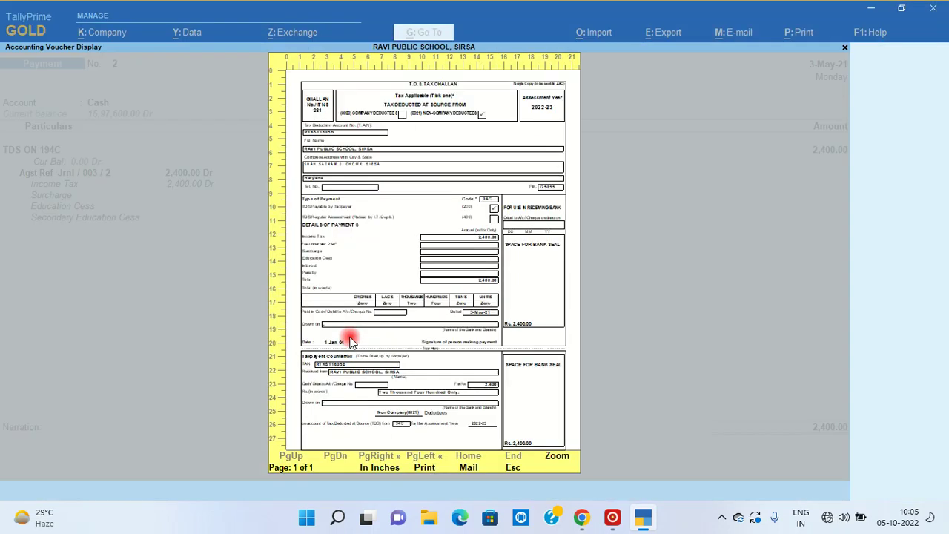
{"action": "key", "text": "Escape"}
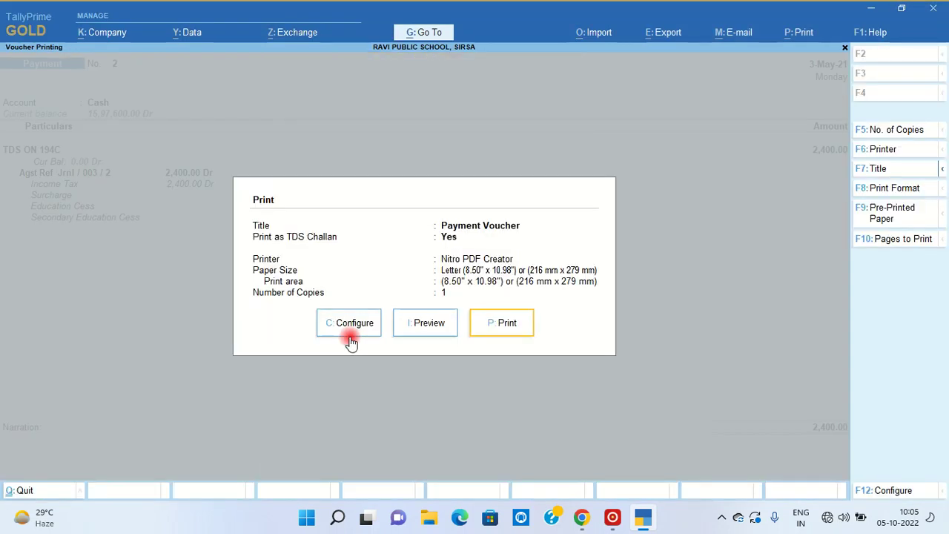
{"action": "key", "text": "Escape"}
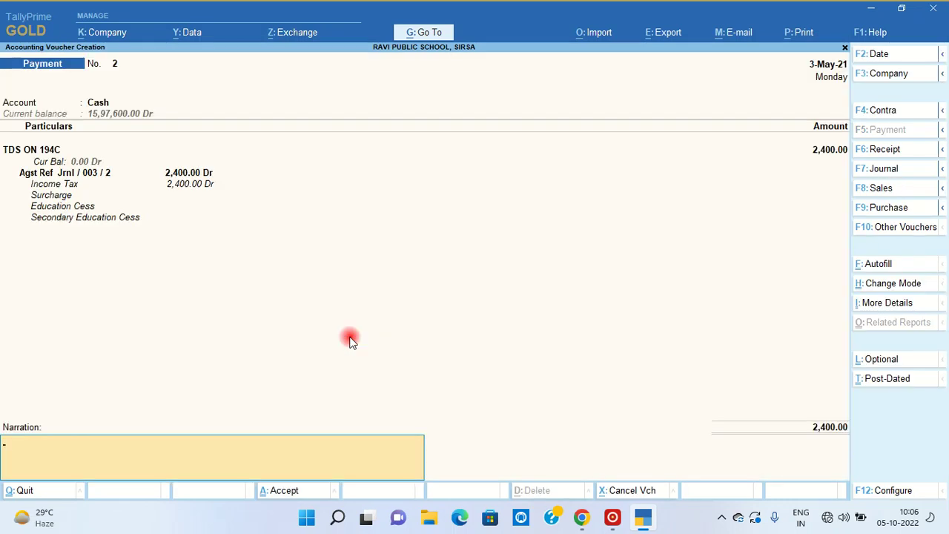
- Save the TDS payment voucher and return to the Gateway of Tally
{"action": "key", "text": "Return"}
{"action": "key", "text": "Return"}
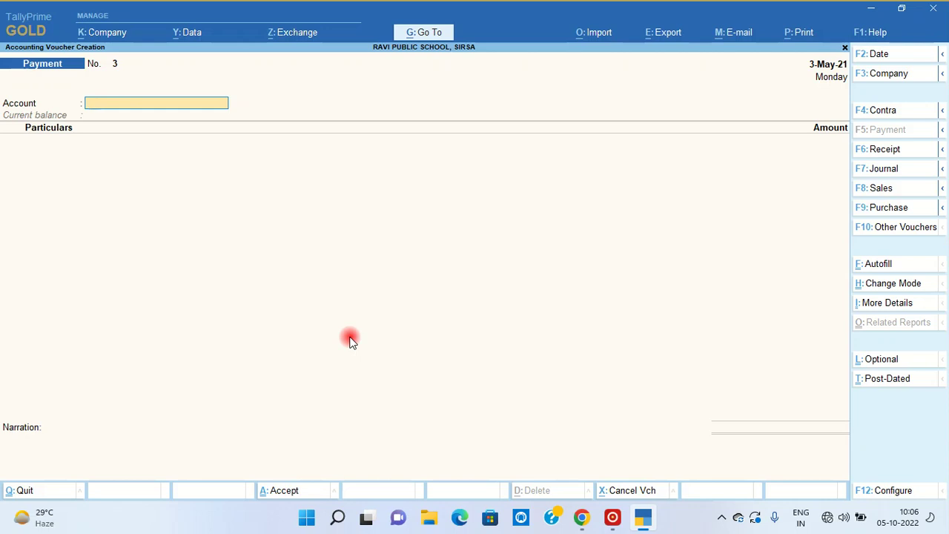
{"action": "key", "text": "Escape"}
{"action": "key", "text": "y"}
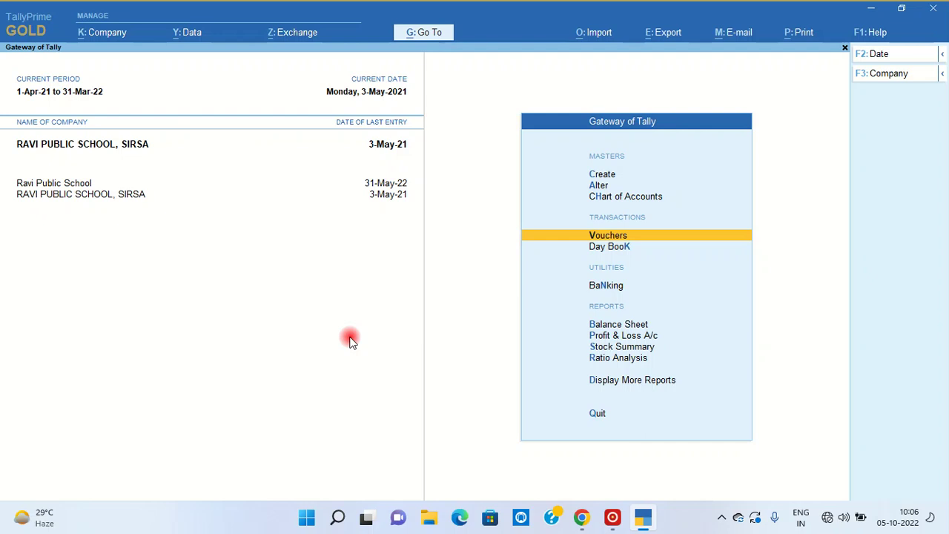
- Open the Balance Sheet as at 3-May-21 and move to the Profit & Loss A/c line
{"action": "key", "text": "Down"}
{"action": "key", "text": "Down"}
{"action": "key", "text": "Down"}
{"action": "key", "text": "Return"}
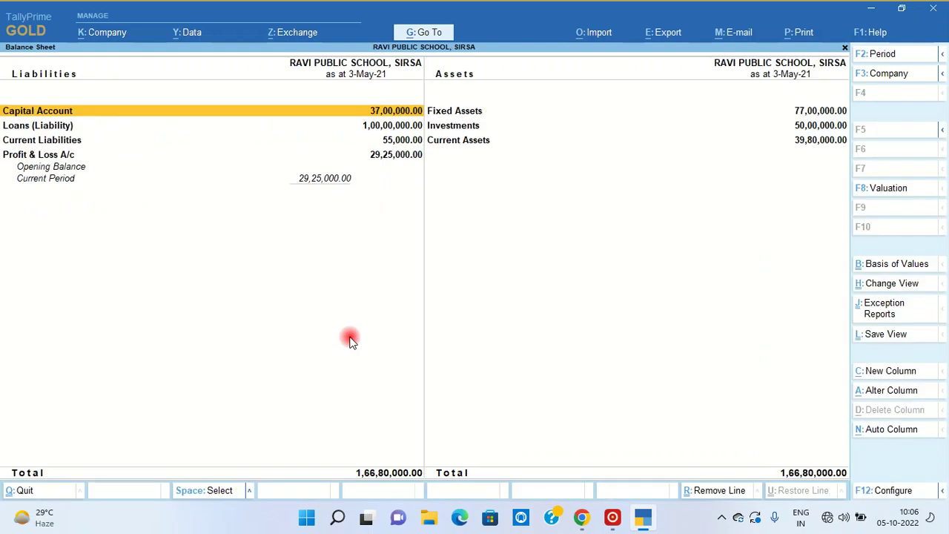
{"action": "key", "text": "Right"}
{"action": "key", "text": "Down"}
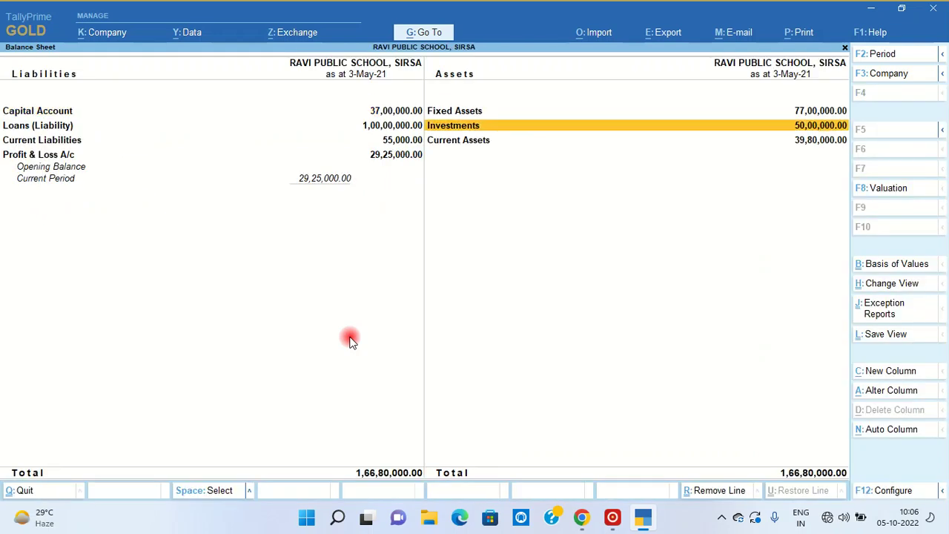
{"action": "key", "text": "Down"}
{"action": "key", "text": "Left"}
{"action": "key", "text": "Down"}
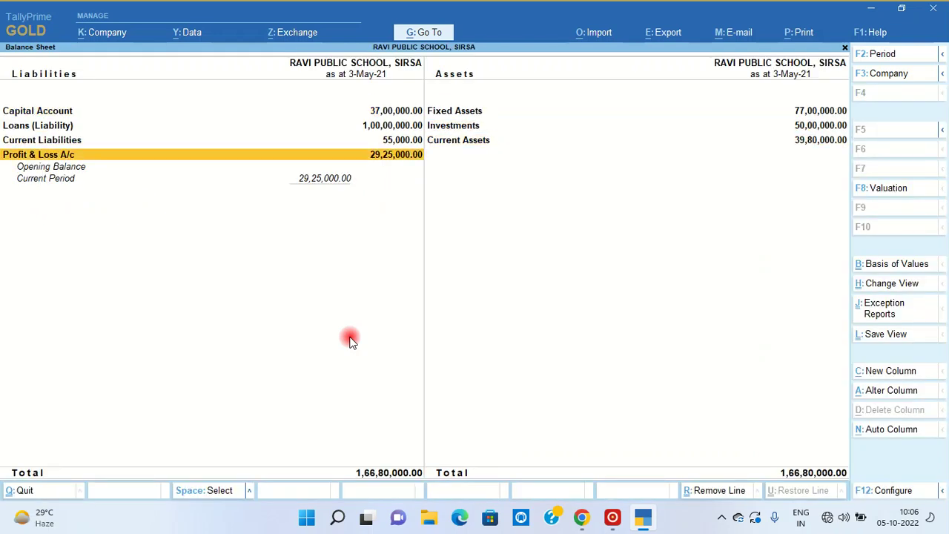
- Drill from Profit & Loss into Direct Incomes, ADMISSION FEE, April, and duplicate the 5-Apr-21 receipt
{"action": "key", "text": "Return"}
{"action": "key", "text": "Right"}
{"action": "key", "text": "Return"}
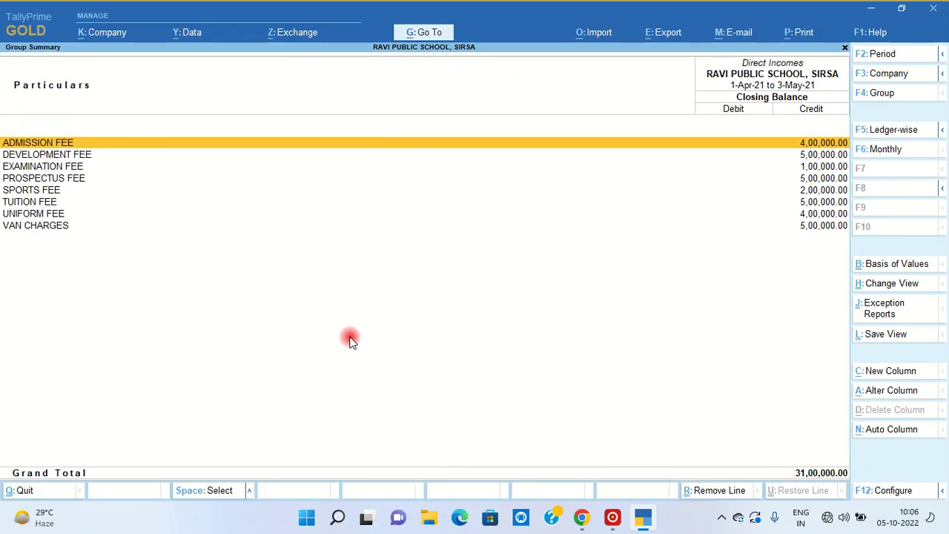
{"action": "key", "text": "Return"}
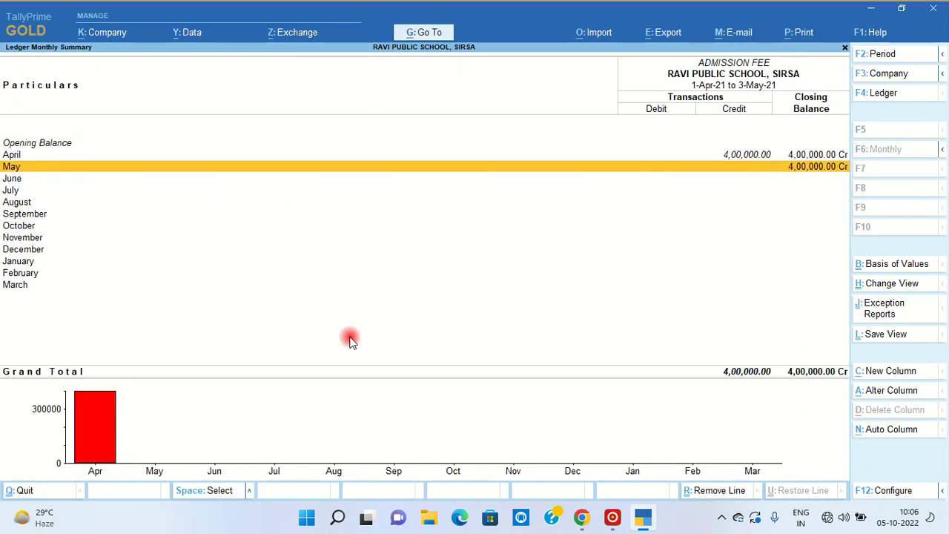
{"action": "key", "text": "Up"}
{"action": "key", "text": "Return"}
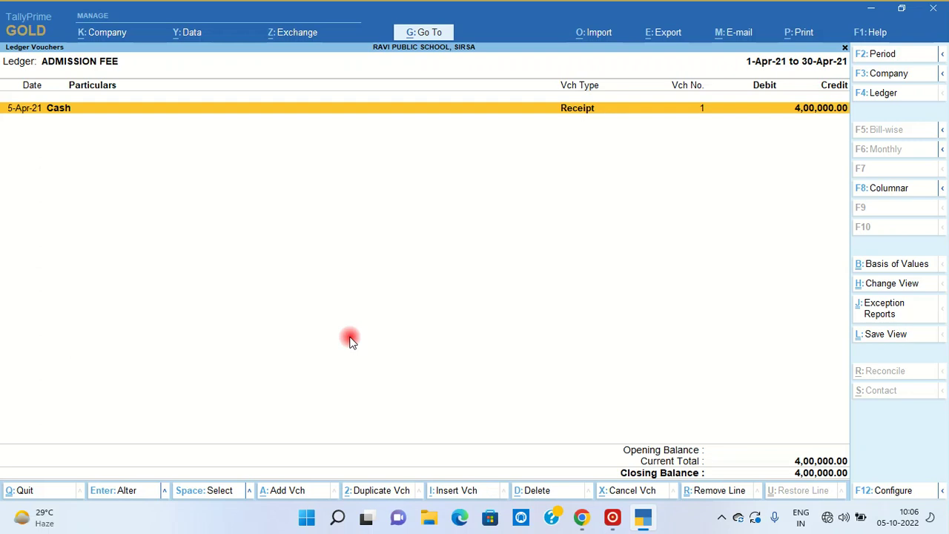
{"action": "key", "text": "alt+2"}
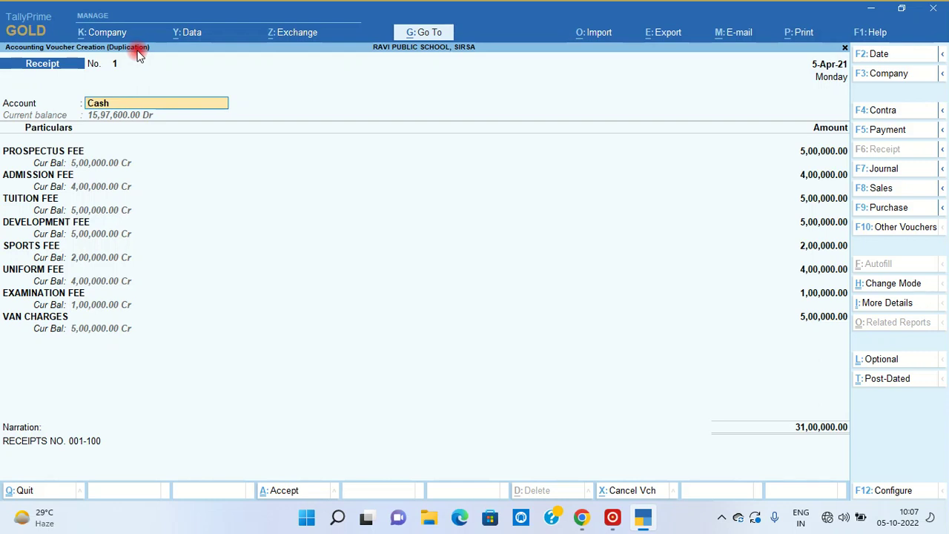
- Zero the prospectus and admission fees; set tuition 5,50,000 and development 2,20,000
{"action": "left_click", "coordinate": [825, 152]}
{"action": "type", "text": "0"}
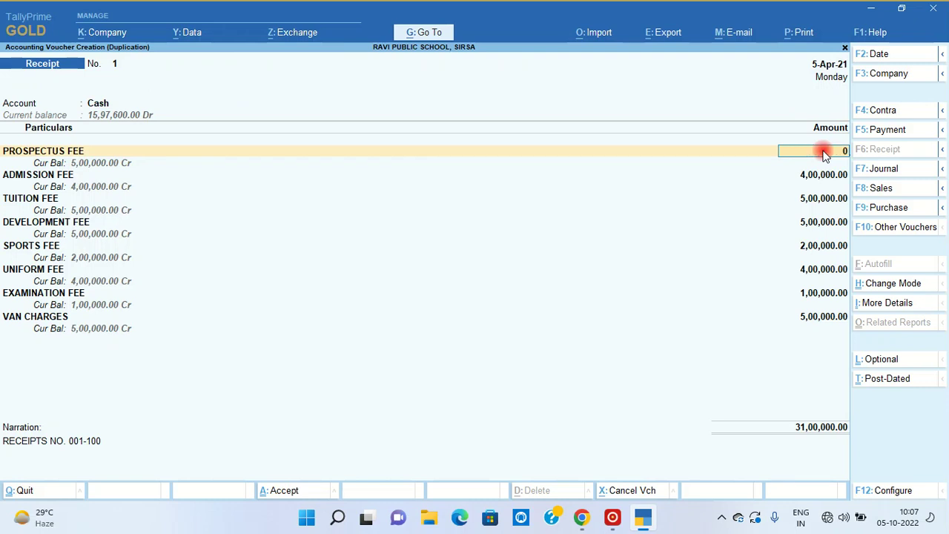
{"action": "key", "text": "Return"}
{"action": "type", "text": "0"}
{"action": "key", "text": "Return"}
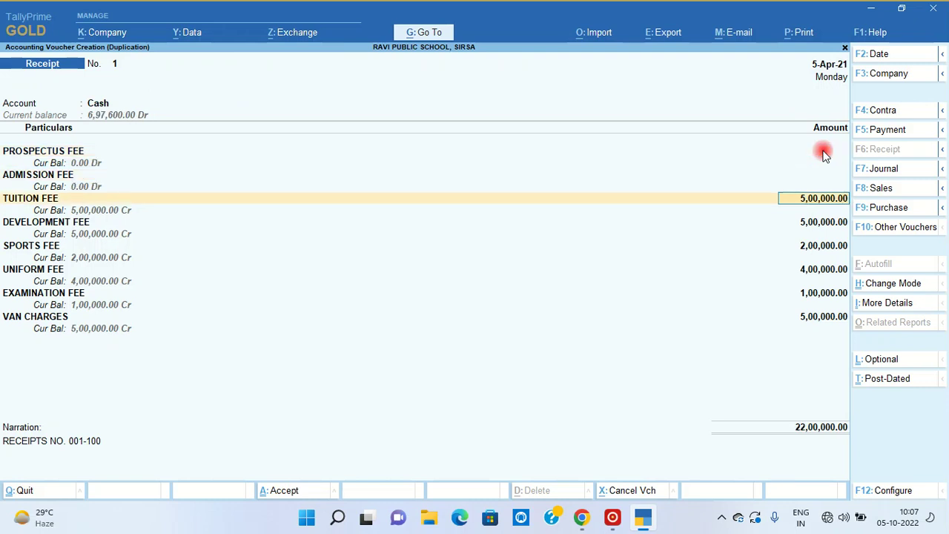
{"action": "type", "text": "550000"}
{"action": "key", "text": "Return"}
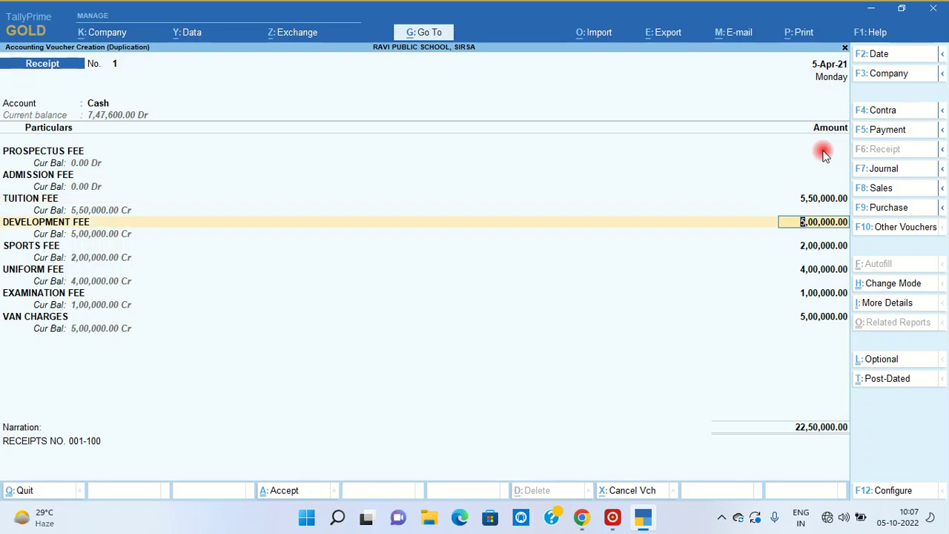
{"action": "type", "text": "200000"}
{"action": "key", "text": "Return"}
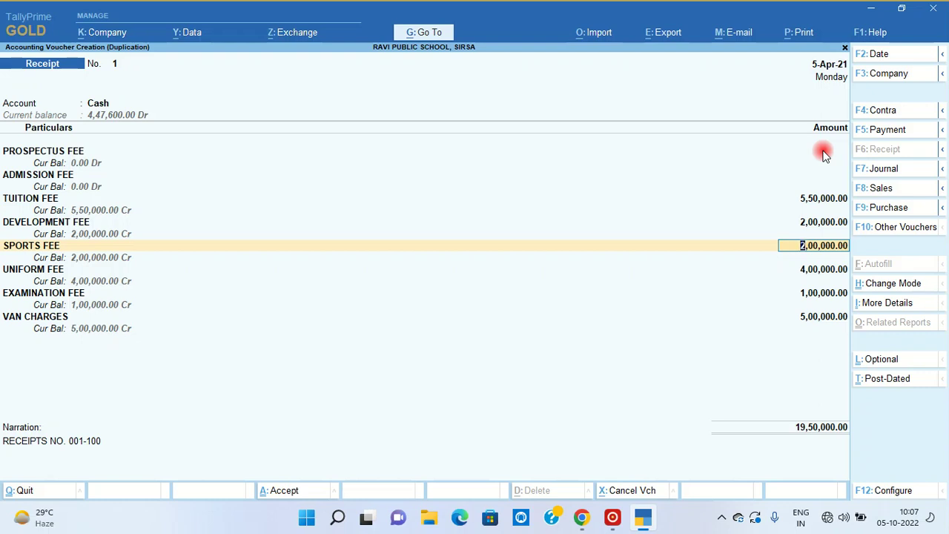
{"action": "key", "text": "Down"}
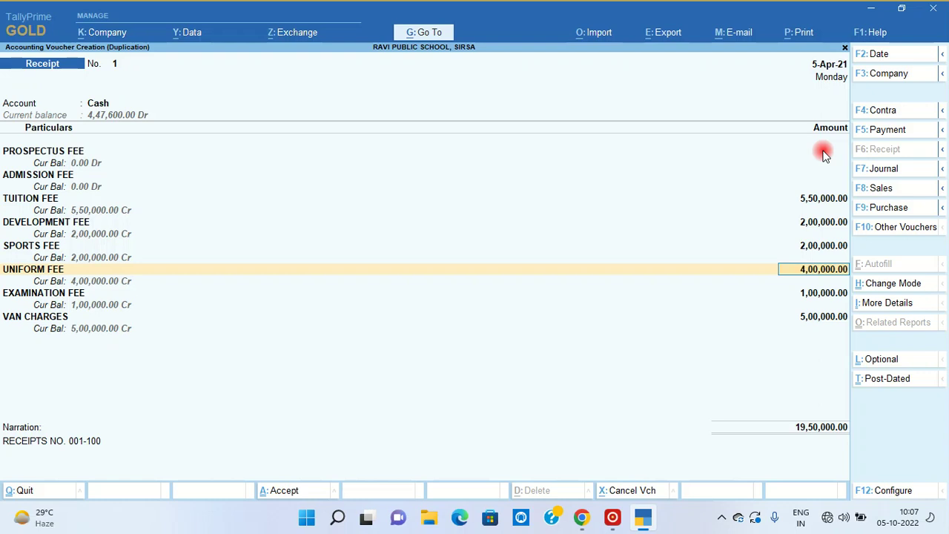
{"action": "key", "text": "Up"}
{"action": "key", "text": "Up"}
{"action": "type", "text": "2,20,000"}
{"action": "key", "text": "Return"}
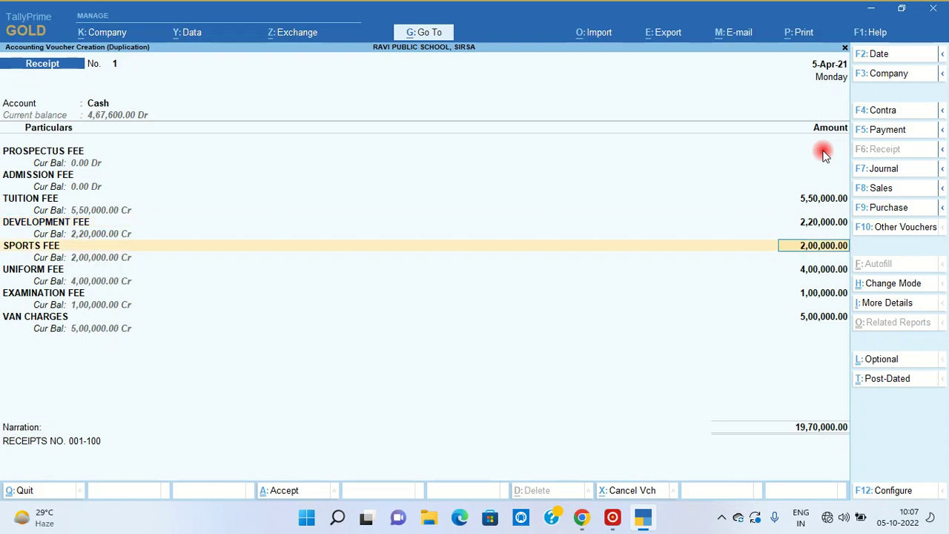
- Set sports 2,20,000, uniform 4,40,000, examination 1,10,000, van charges 5,50,000, and enter date 31-7
{"action": "type", "text": "220000"}
{"action": "key", "text": "Return"}
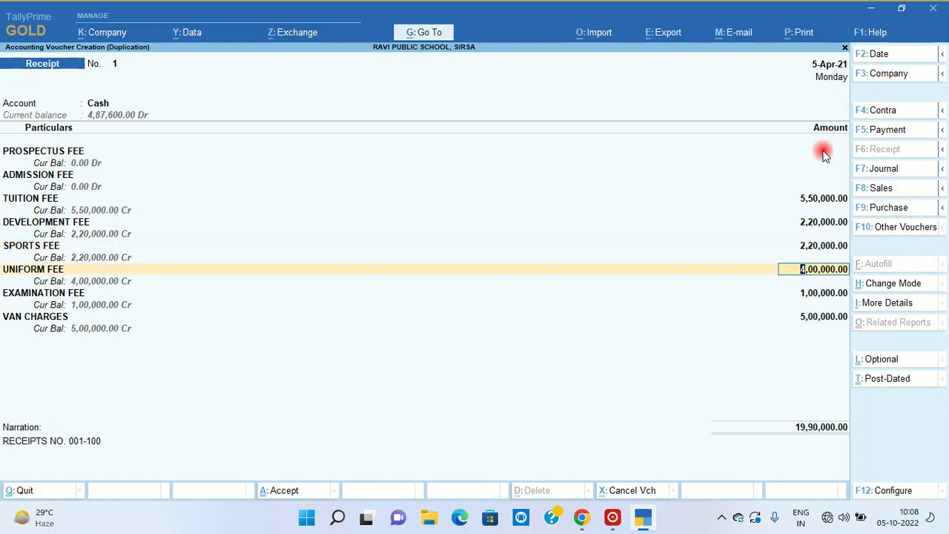
{"action": "type", "text": "4,4"}
{"action": "type", "text": "0,000"}
{"action": "key", "text": "Return"}
{"action": "type", "text": "110000"}
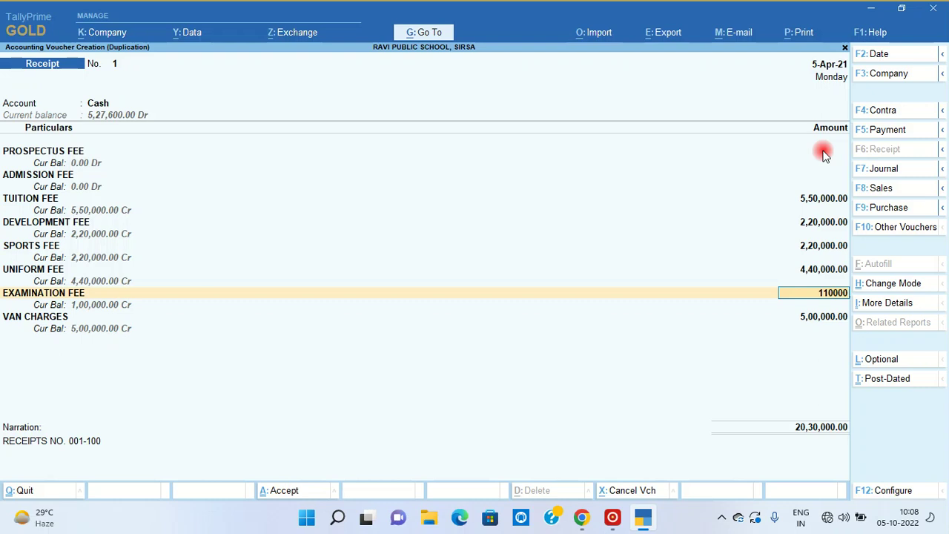
{"action": "key", "text": "Return"}
{"action": "type", "text": "550"}
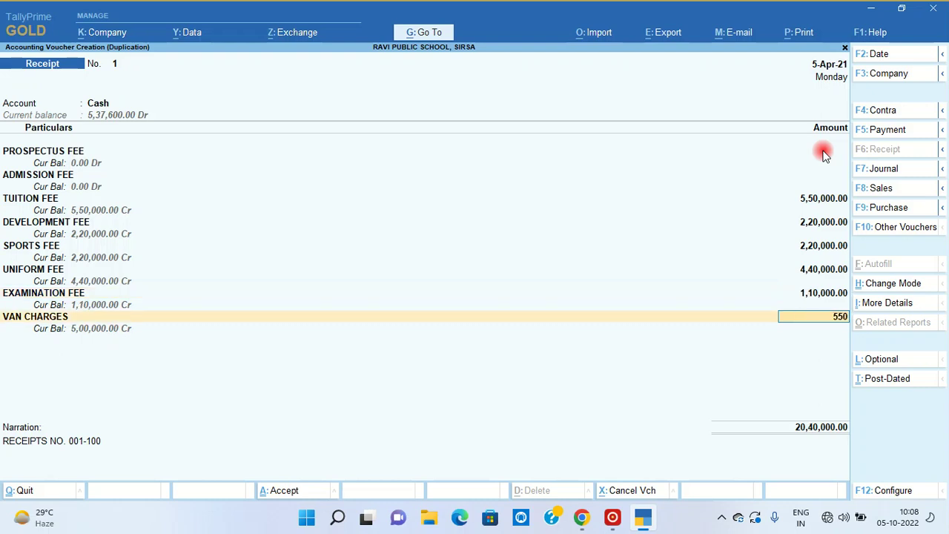
{"action": "type", "text": "000"}
{"action": "key", "text": "Return"}
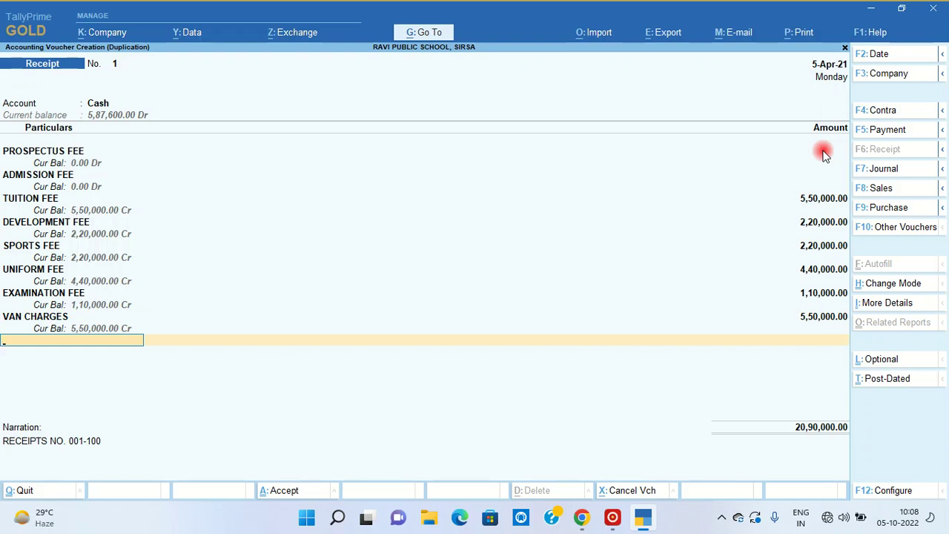
{"action": "key", "text": "F2"}
{"action": "type", "text": "31"}
{"action": "type", "text": "-7"}
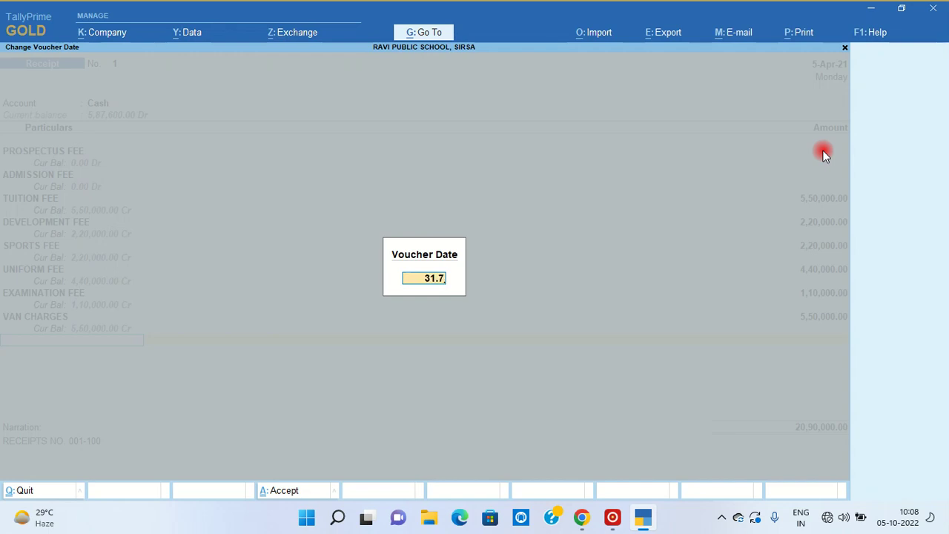
- Confirm the 31-Jul-21 date, save the revised receipt as No. 2, and step back
{"action": "key", "text": "Return"}
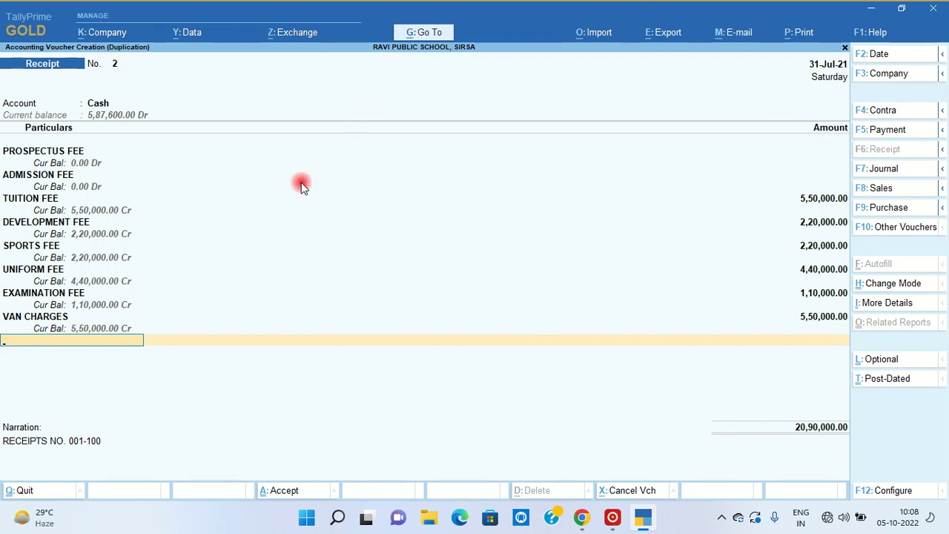
{"action": "key", "text": "ctrl+a"}
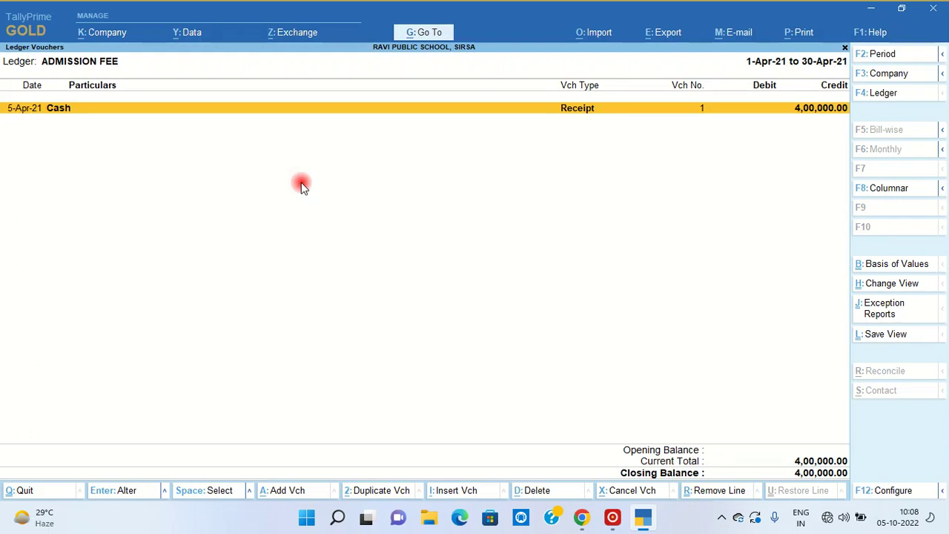
{"action": "key", "text": "Escape"}
{"action": "key", "text": "Escape"}
{"action": "key", "text": "Escape"}
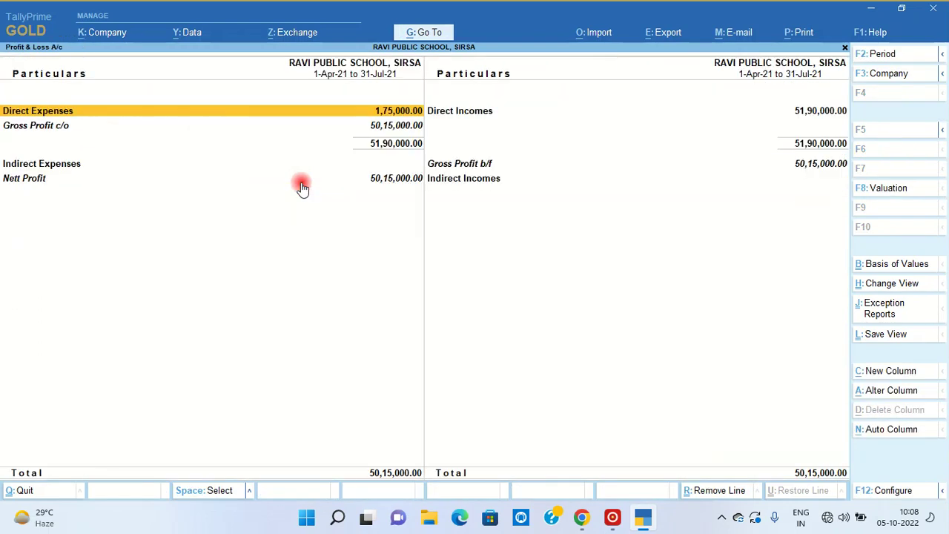
- Check the Direct Incomes, ADMISSION FEE and EXAMINATION FEE summaries, then return to Profit & Loss
{"action": "key", "text": "Right"}
{"action": "key", "text": "Return"}
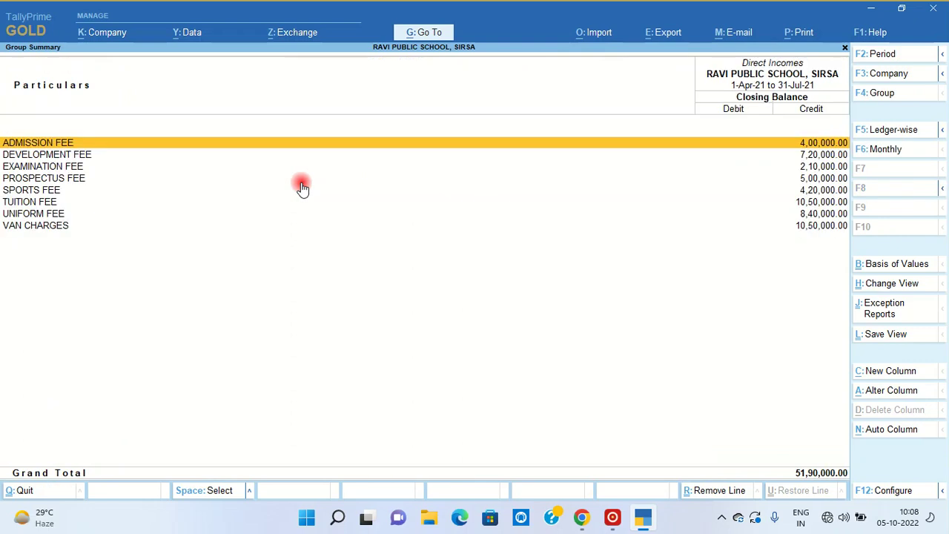
{"action": "key", "text": "Return"}
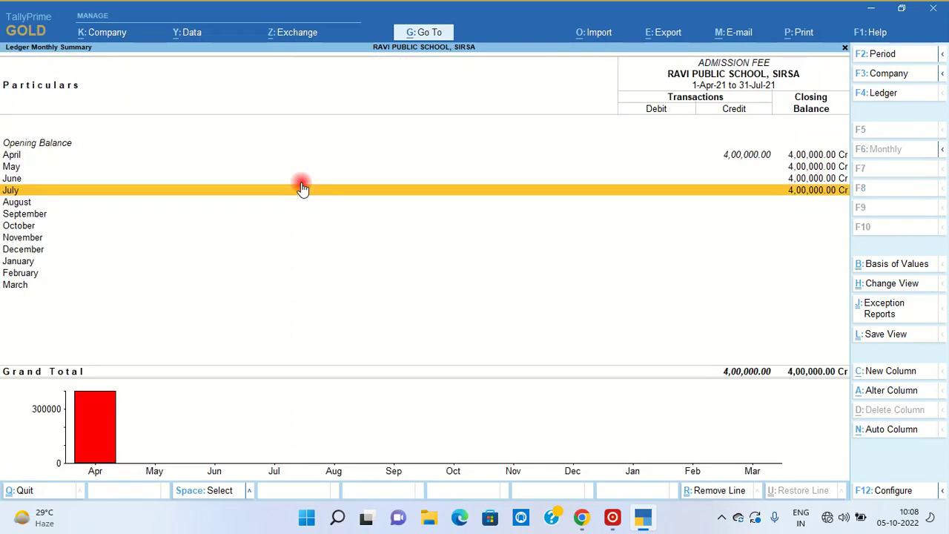
{"action": "key", "text": "Escape"}
{"action": "key", "text": "Down"}
{"action": "key", "text": "Down"}
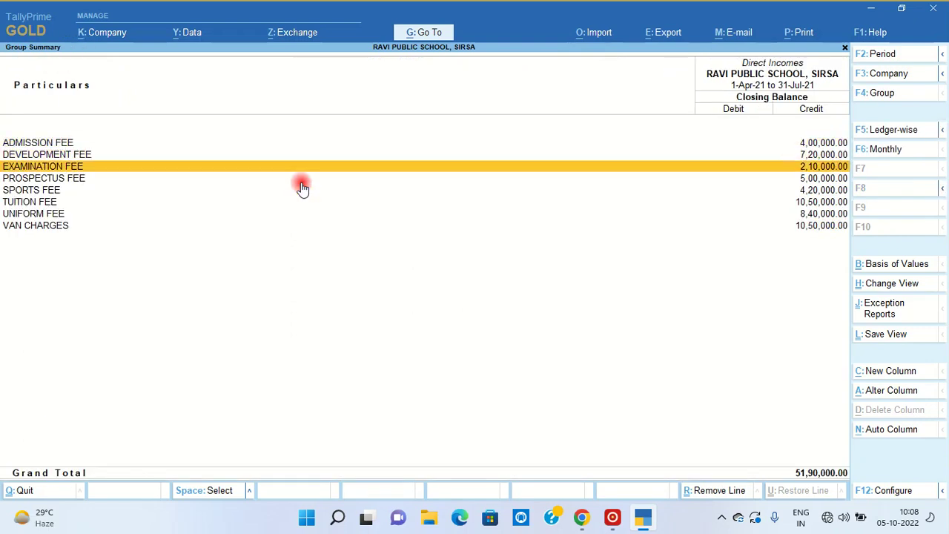
{"action": "key", "text": "Return"}
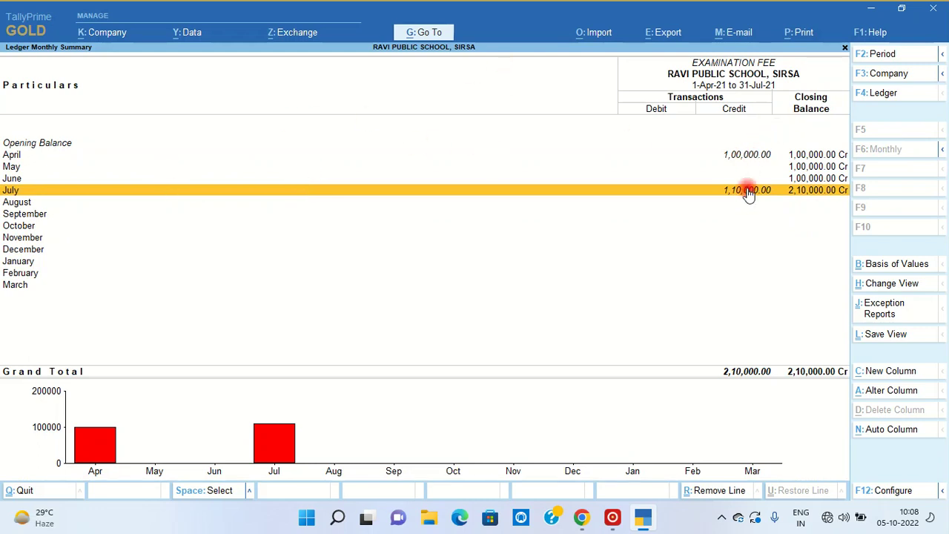
{"action": "key", "text": "Escape"}
{"action": "key", "text": "Escape"}
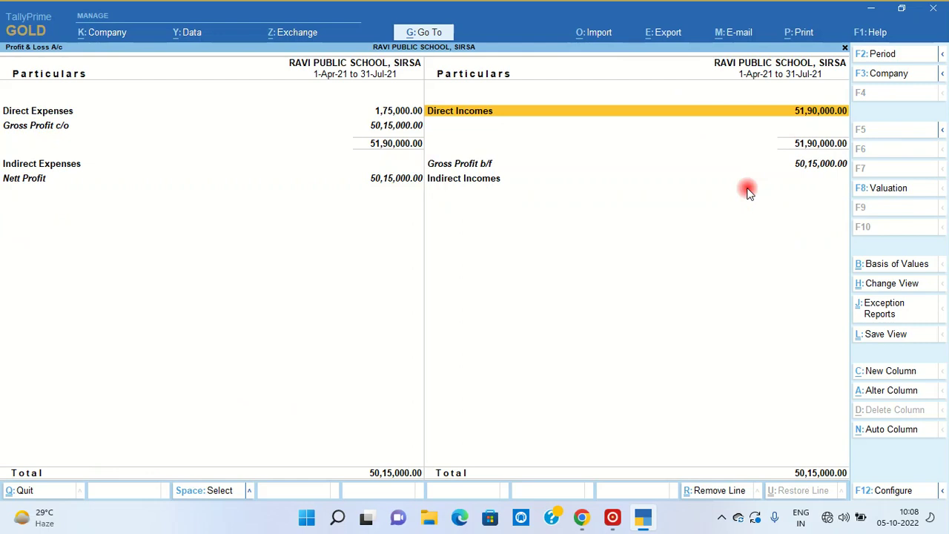
{"action": "key", "text": "Escape"}
{"action": "key", "text": "Escape"}
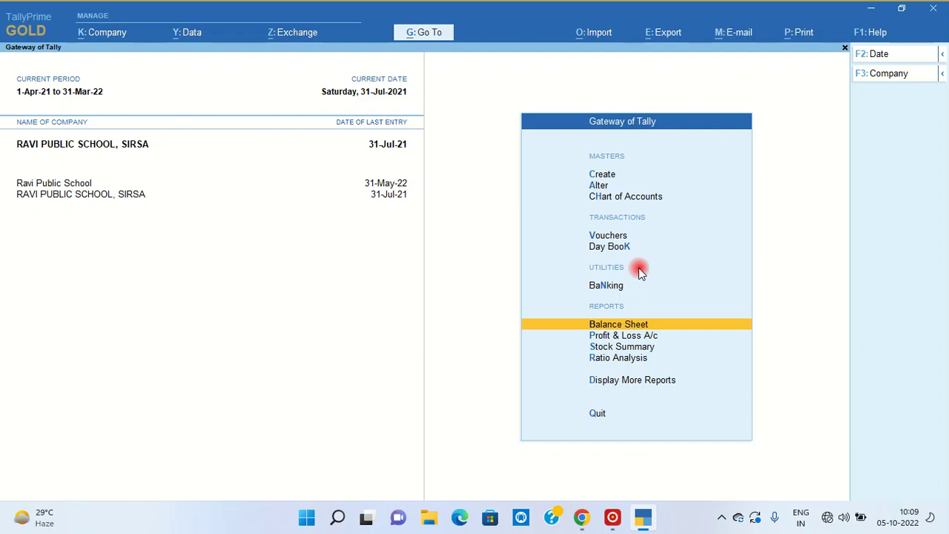
- Open the Balance Sheet as at 31-Jul-21 in the detailed view
{"action": "key", "text": "Return"}
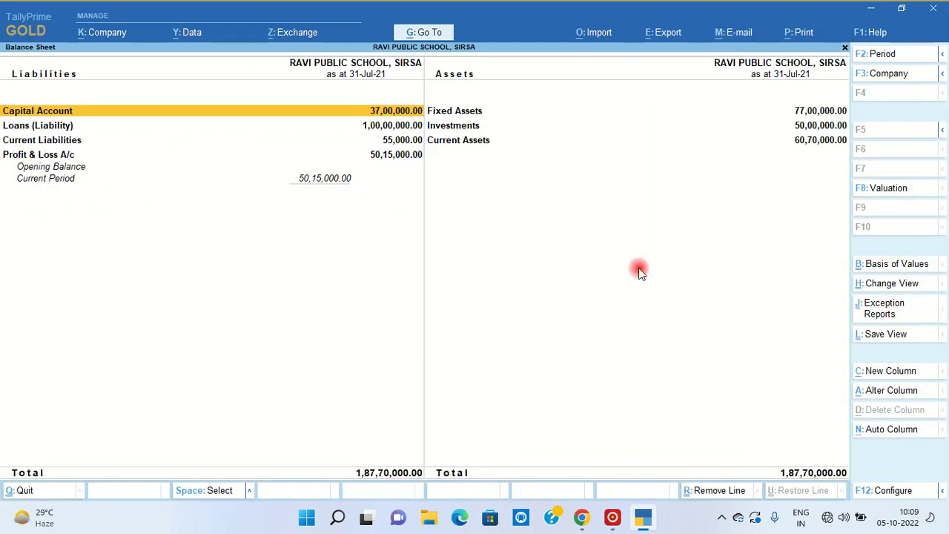
{"action": "key", "text": "alt"}
{"action": "key", "text": "alt+F5"}
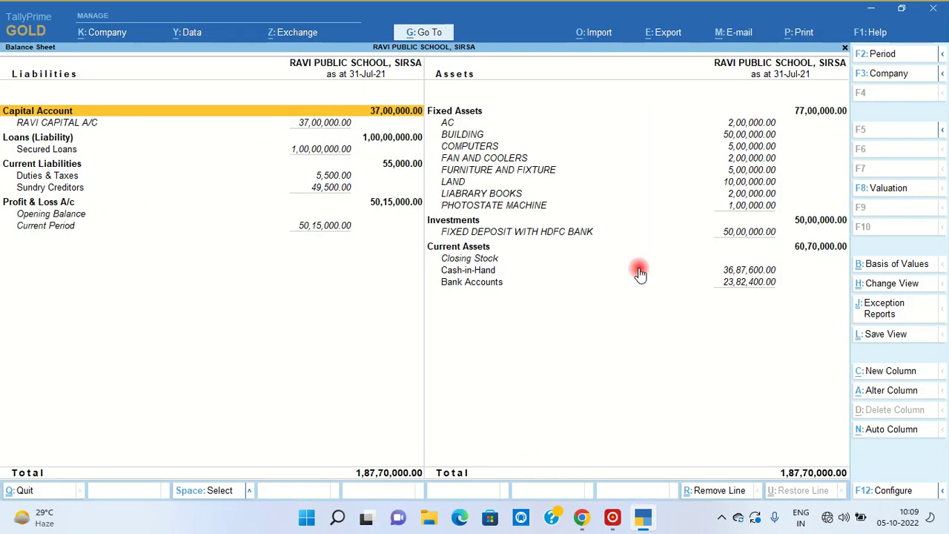